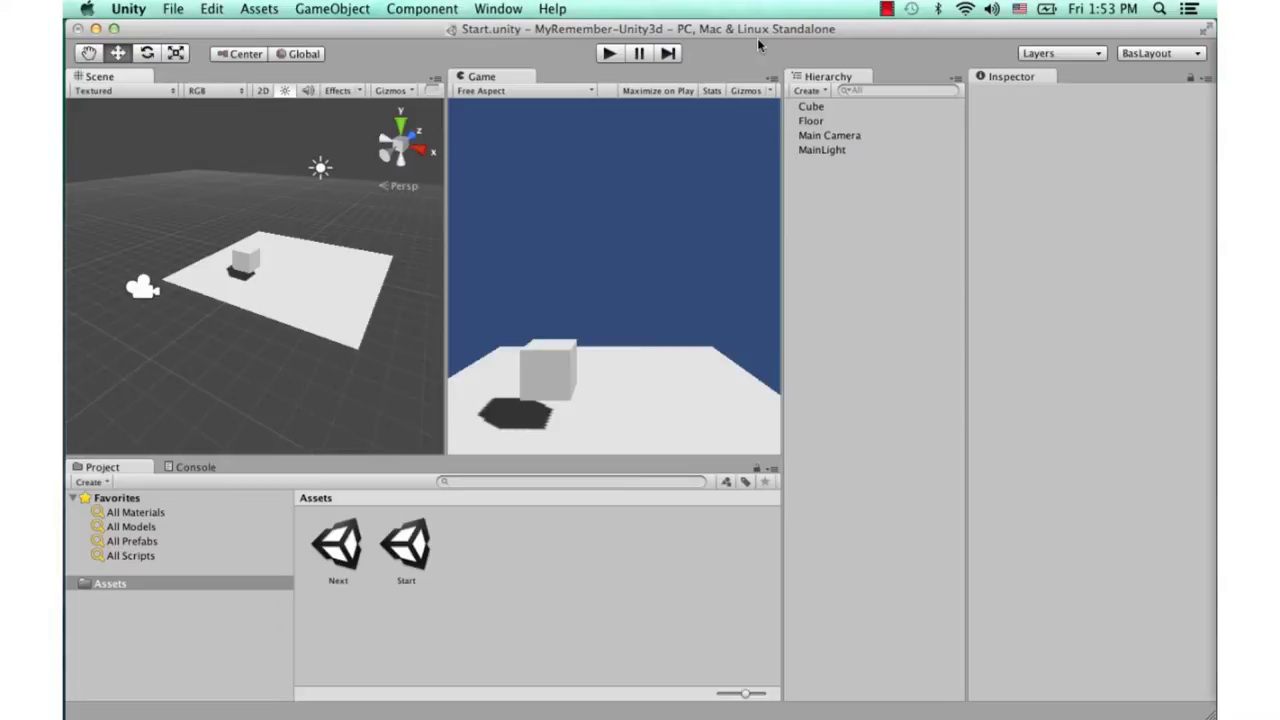
Delete the Cube from the scene via the Hierarchy
{"action": "left_click_drag", "start_coordinate": [215, 135], "coordinate": [362, 343]}
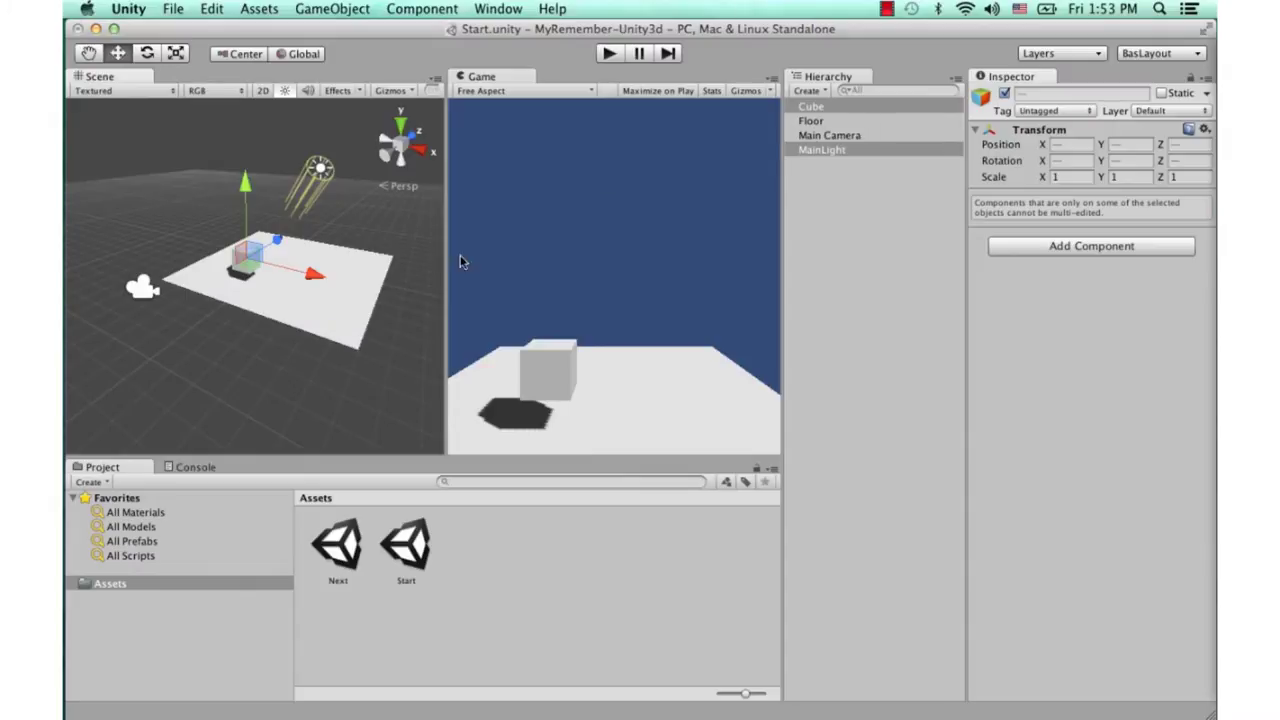
{"action": "right_click", "coordinate": [832, 109]}
{"action": "left_click", "coordinate": [819, 194]}
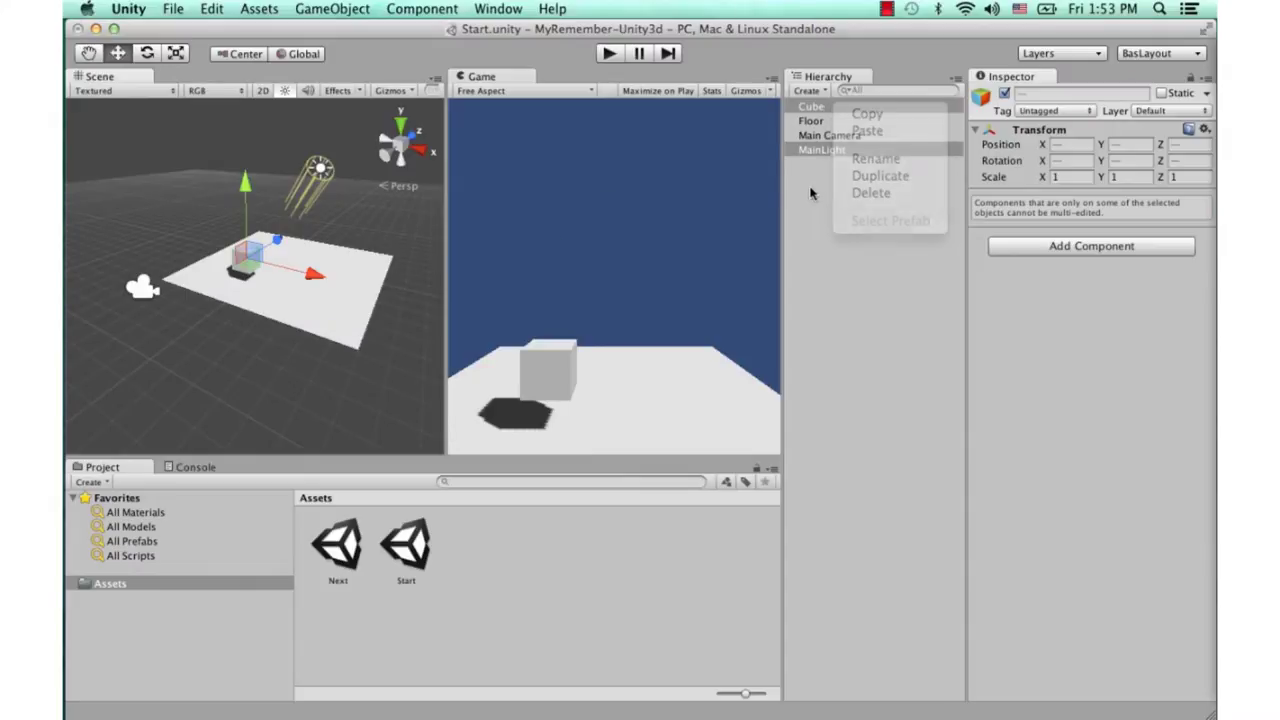
{"action": "left_click", "coordinate": [855, 121]}
{"action": "left_click", "coordinate": [834, 107]}
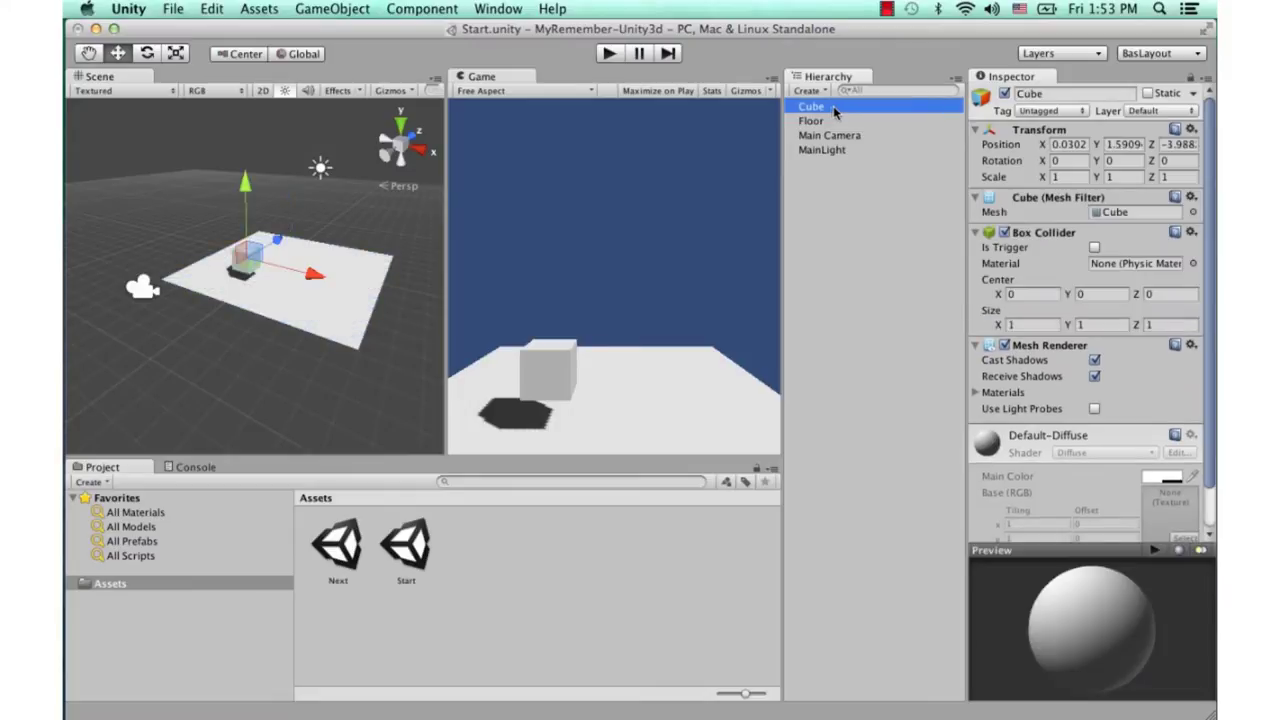
{"action": "right_click", "coordinate": [851, 106]}
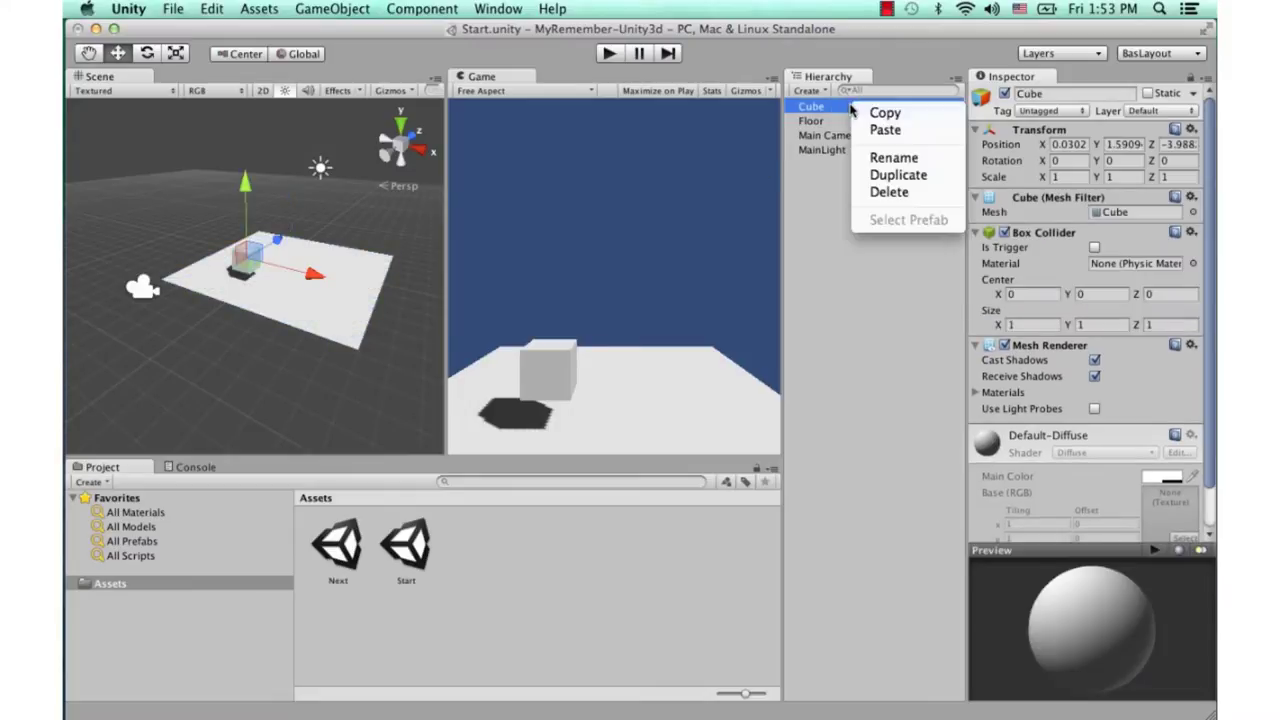
{"action": "left_click", "coordinate": [896, 198]}
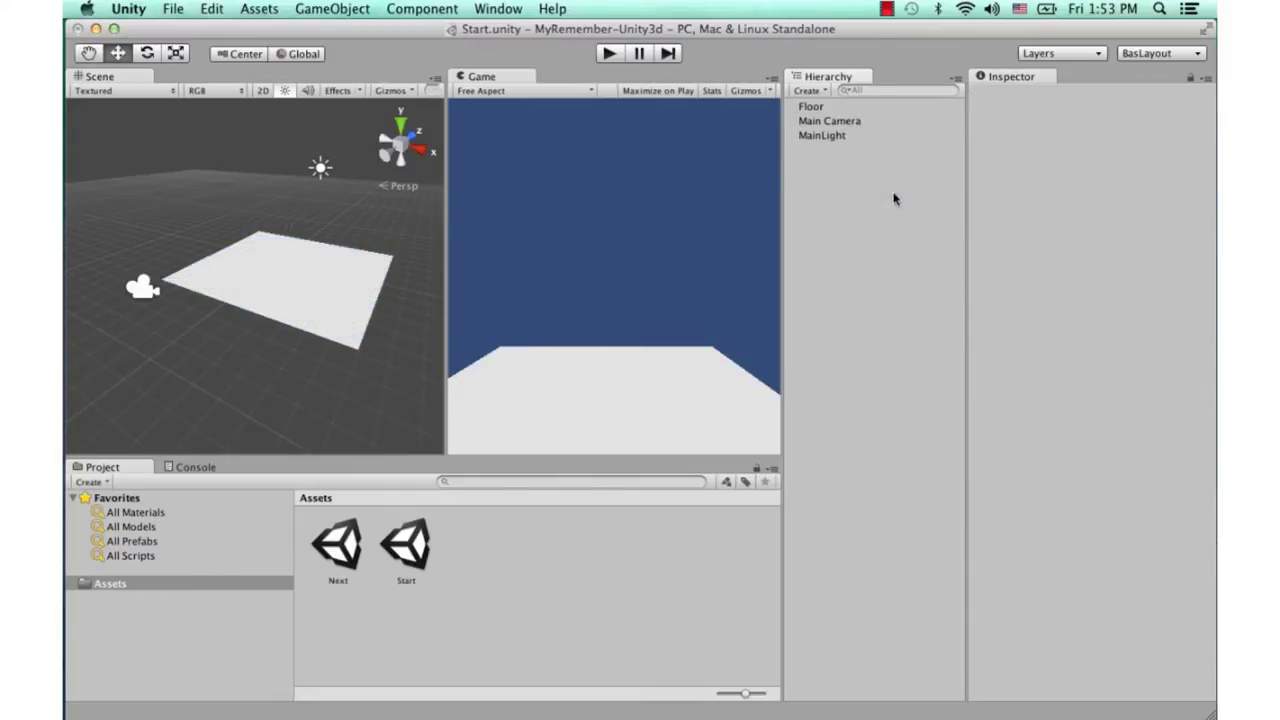
Select Floor and MainLight together and delete them, leaving only Main Camera
{"action": "left_click", "coordinate": [843, 109]}
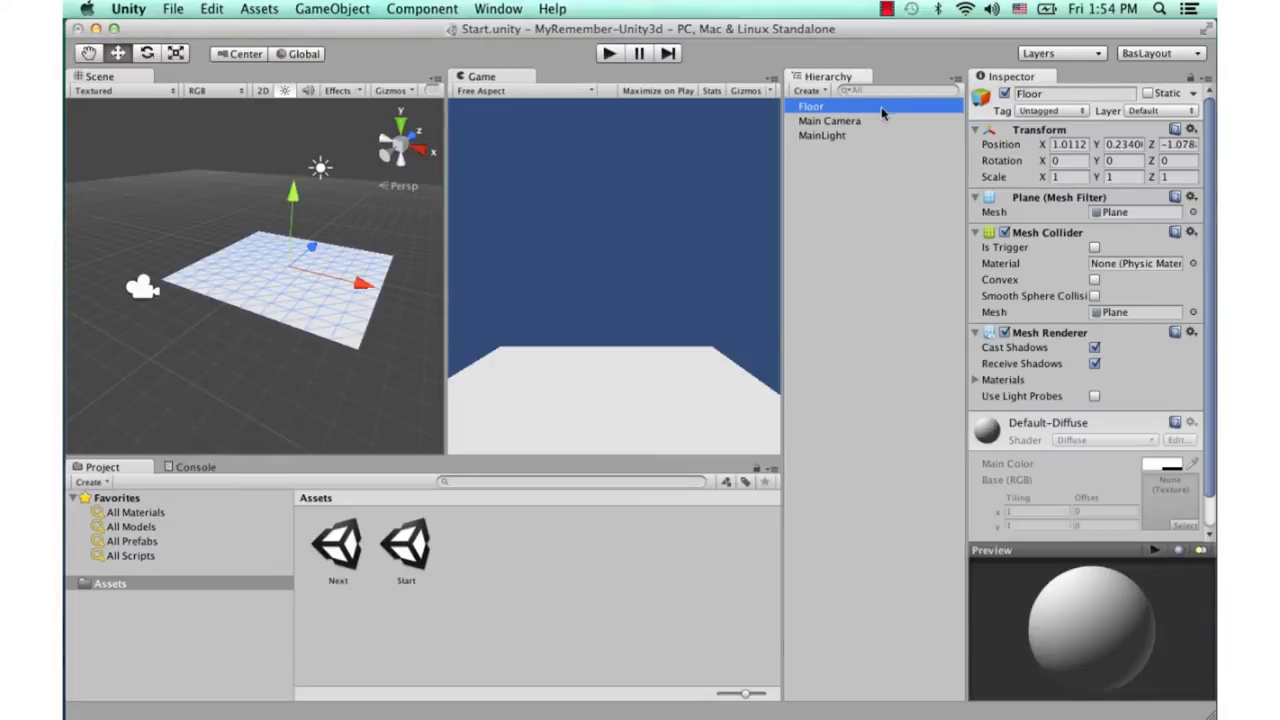
{"action": "left_click", "coordinate": [838, 140], "text": "shift"}
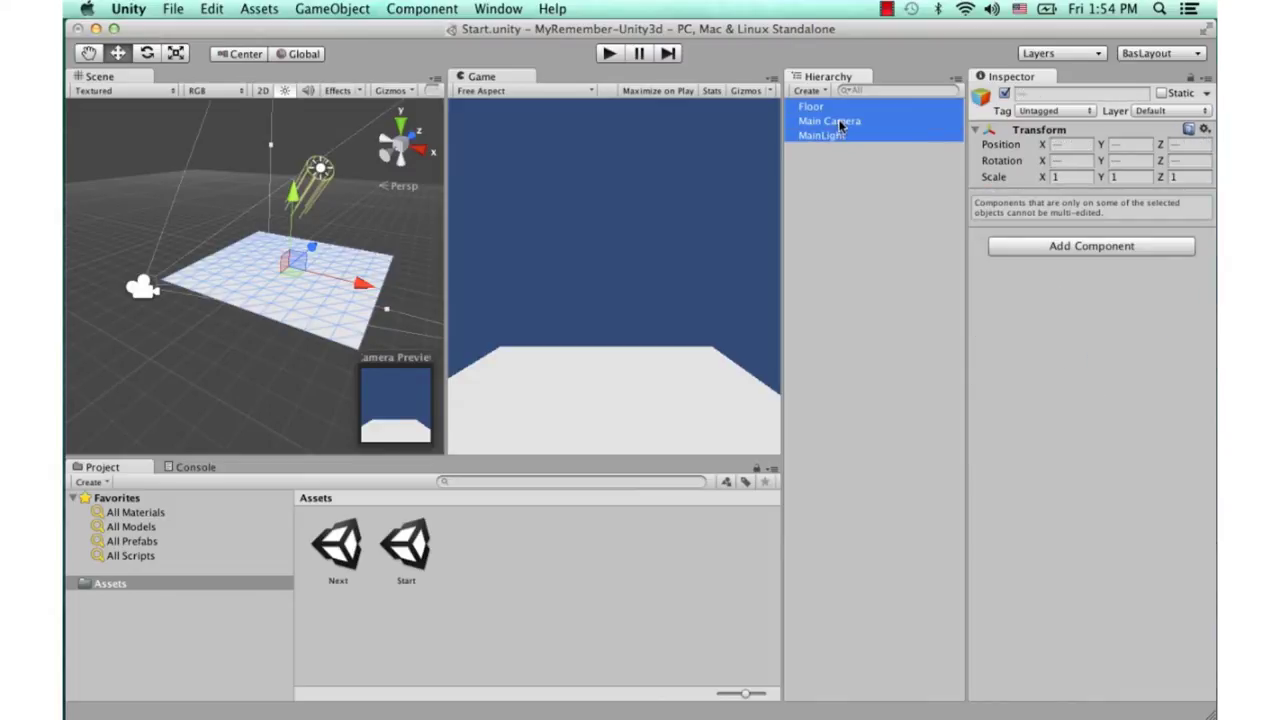
{"action": "left_click", "coordinate": [840, 124]}
{"action": "left_click", "coordinate": [842, 108]}
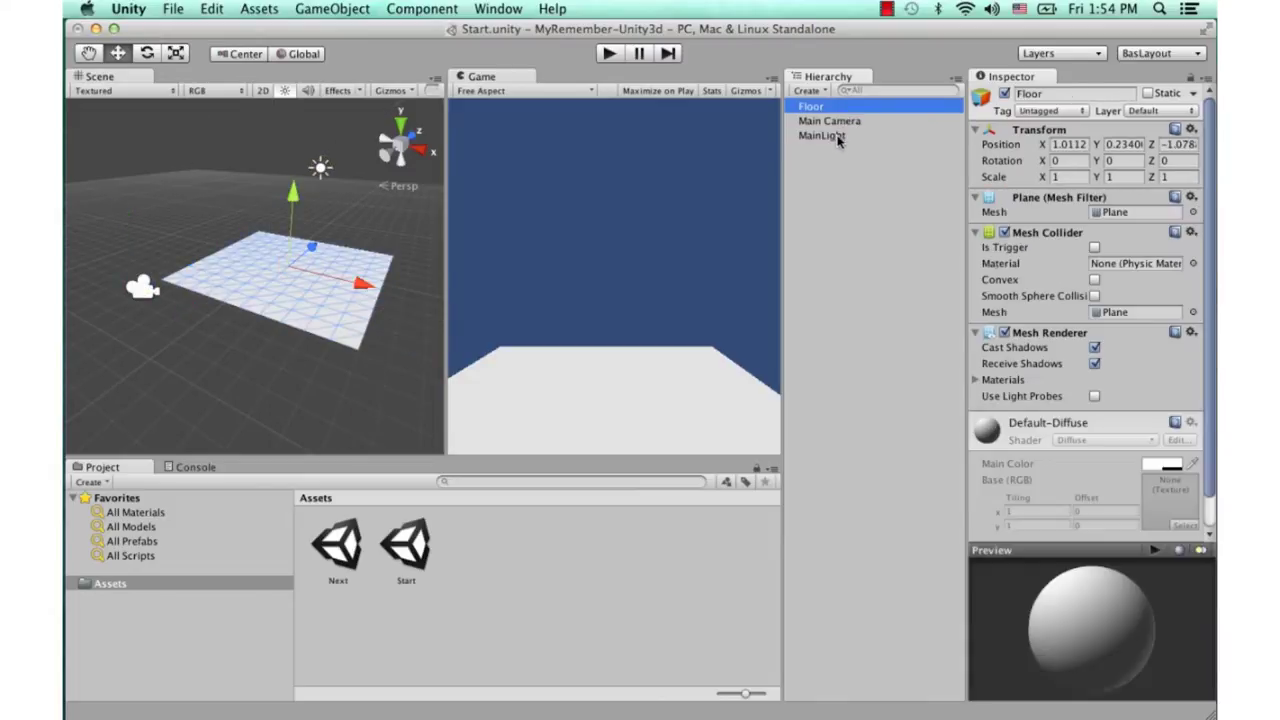
{"action": "left_click", "coordinate": [838, 139], "text": "shift"}
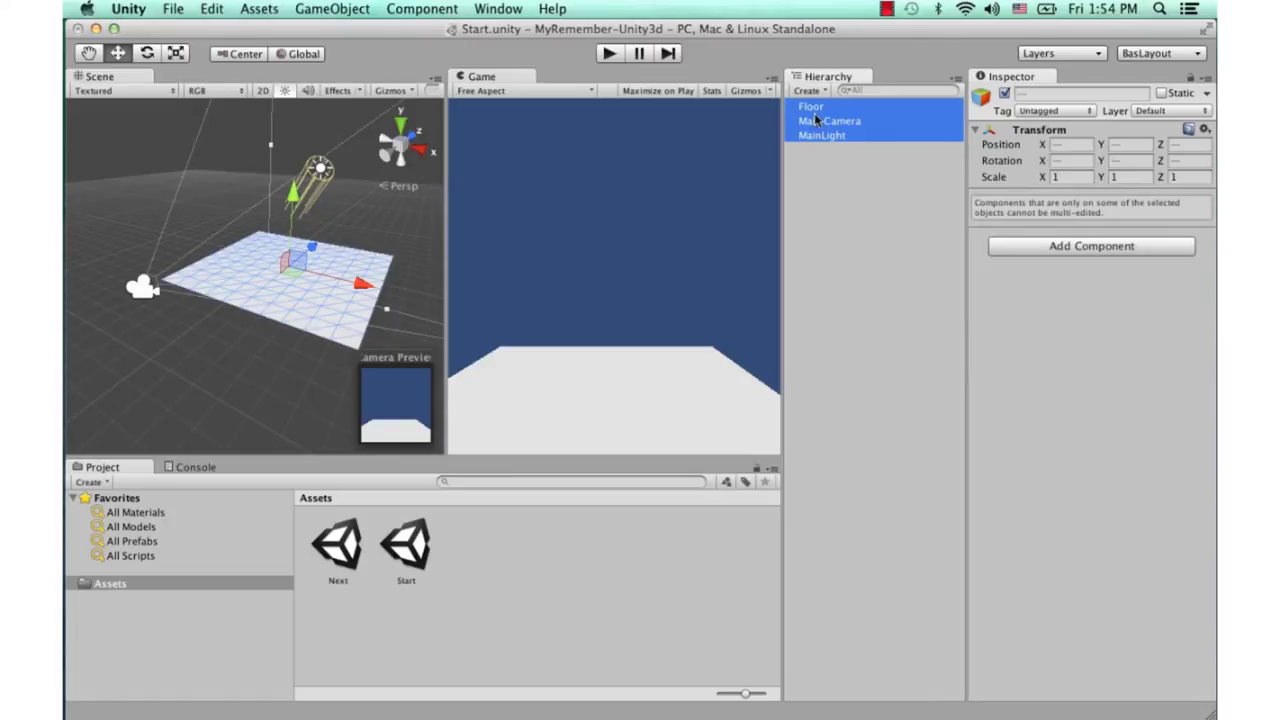
{"action": "left_click", "coordinate": [826, 158]}
{"action": "left_click", "coordinate": [822, 108]}
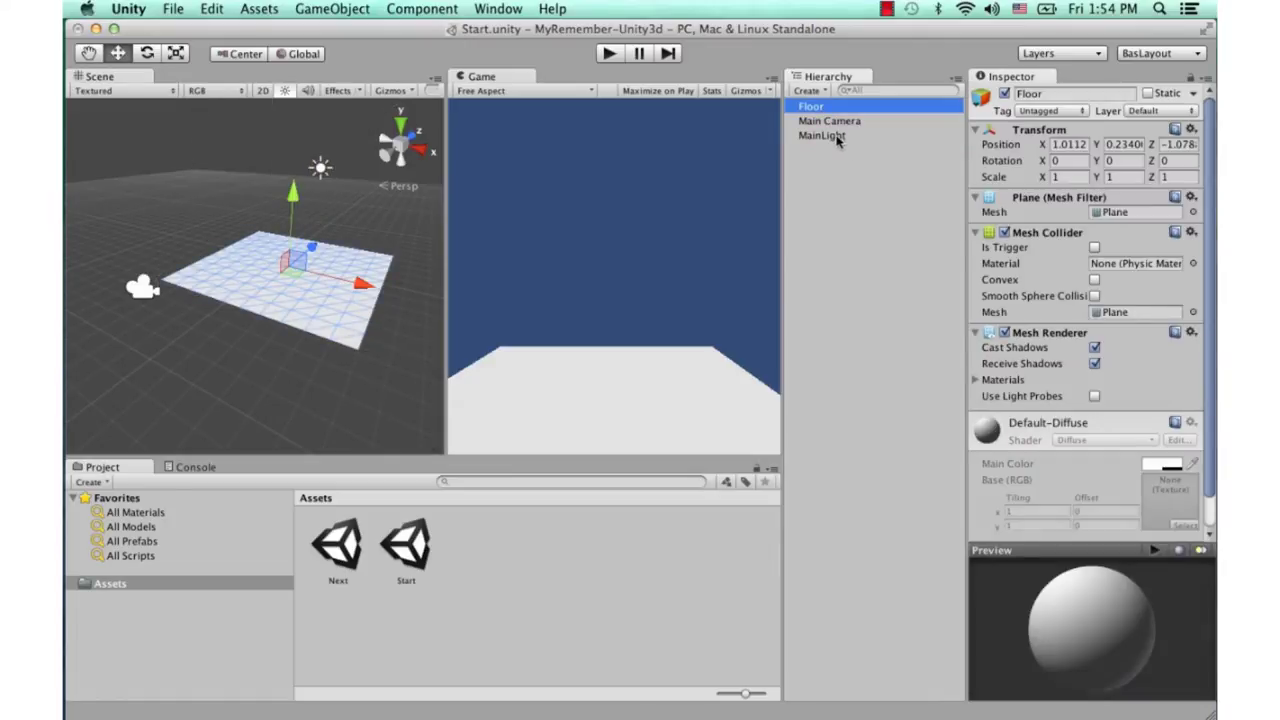
{"action": "left_click", "coordinate": [838, 137], "text": "super"}
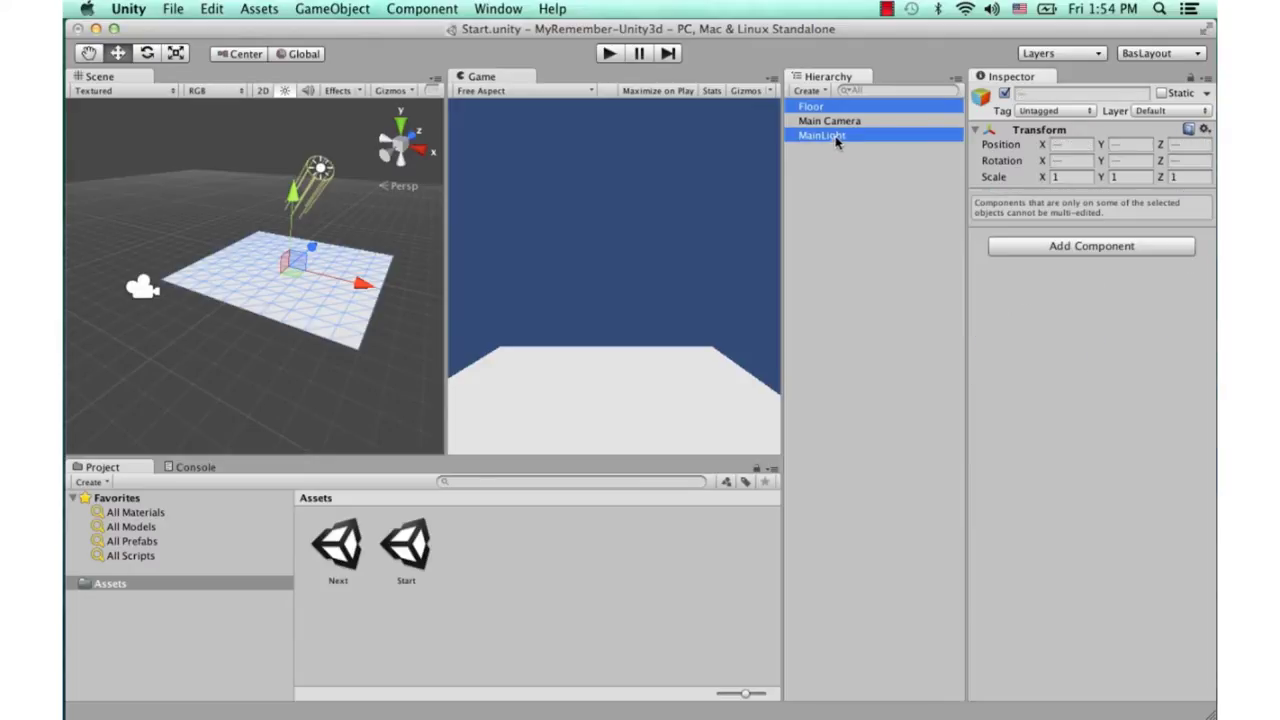
{"action": "right_click", "coordinate": [837, 141]}
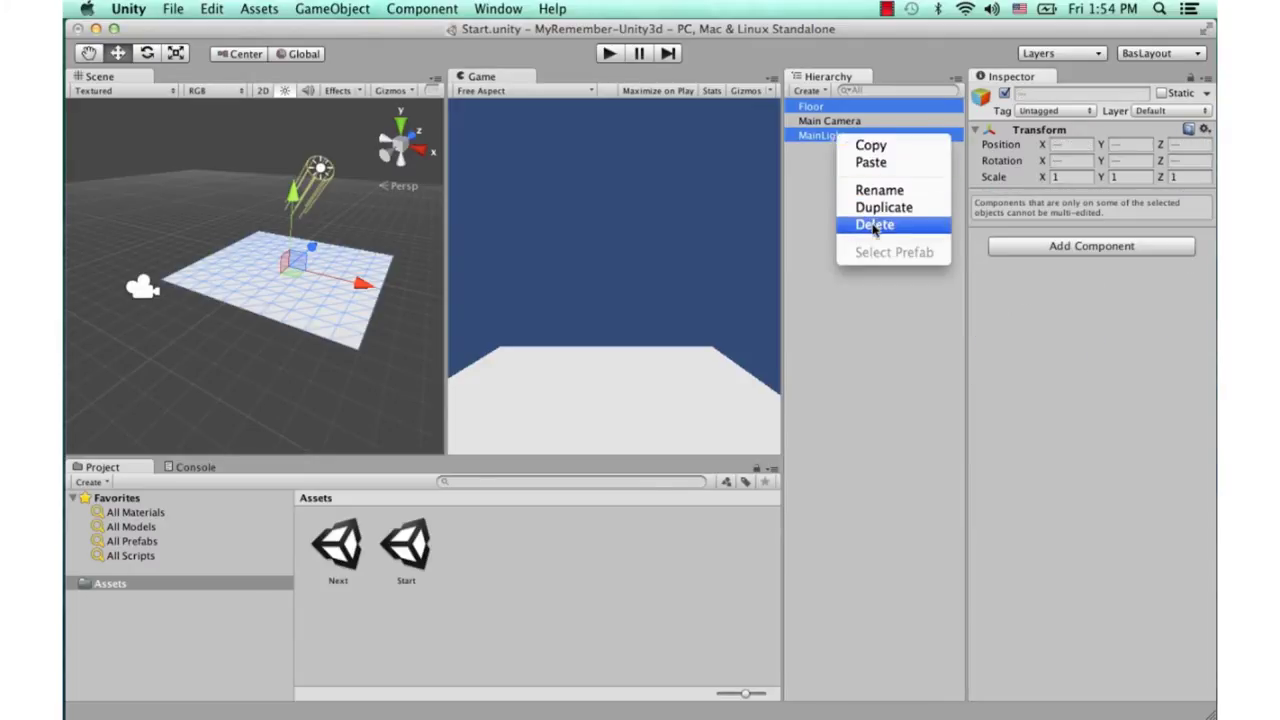
{"action": "left_click", "coordinate": [872, 225]}
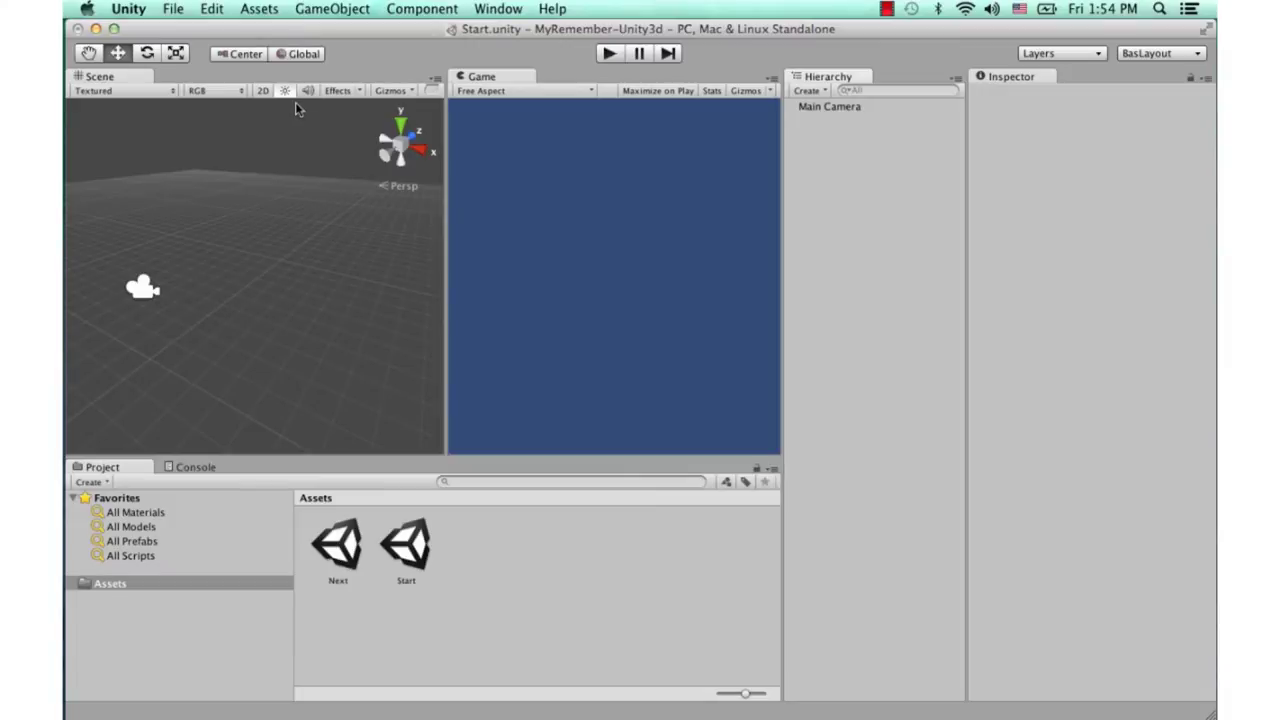
Import the Skyboxes package with all its items from Assets > Import Package
{"action": "left_click", "coordinate": [269, 12]}
{"action": "left_click", "coordinate": [269, 12]}
{"action": "left_click", "coordinate": [273, 10]}
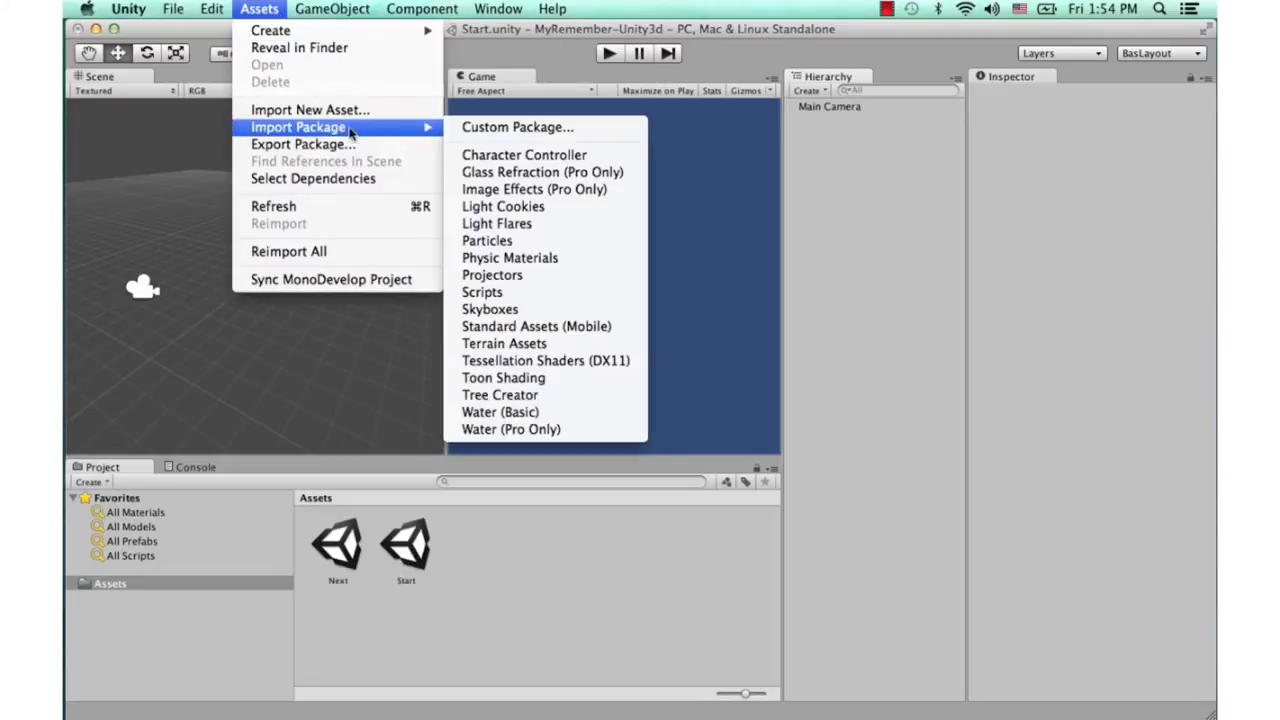
{"action": "mouse_move", "coordinate": [343, 136]}
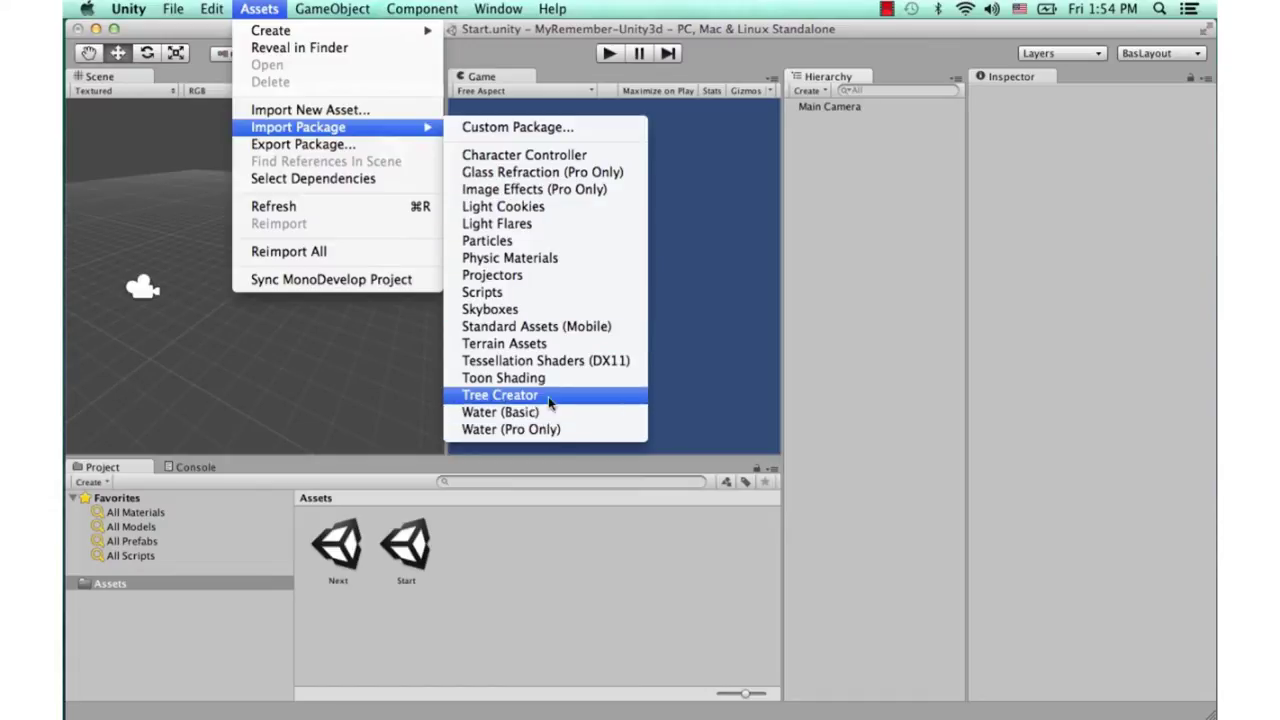
{"action": "left_click", "coordinate": [565, 312]}
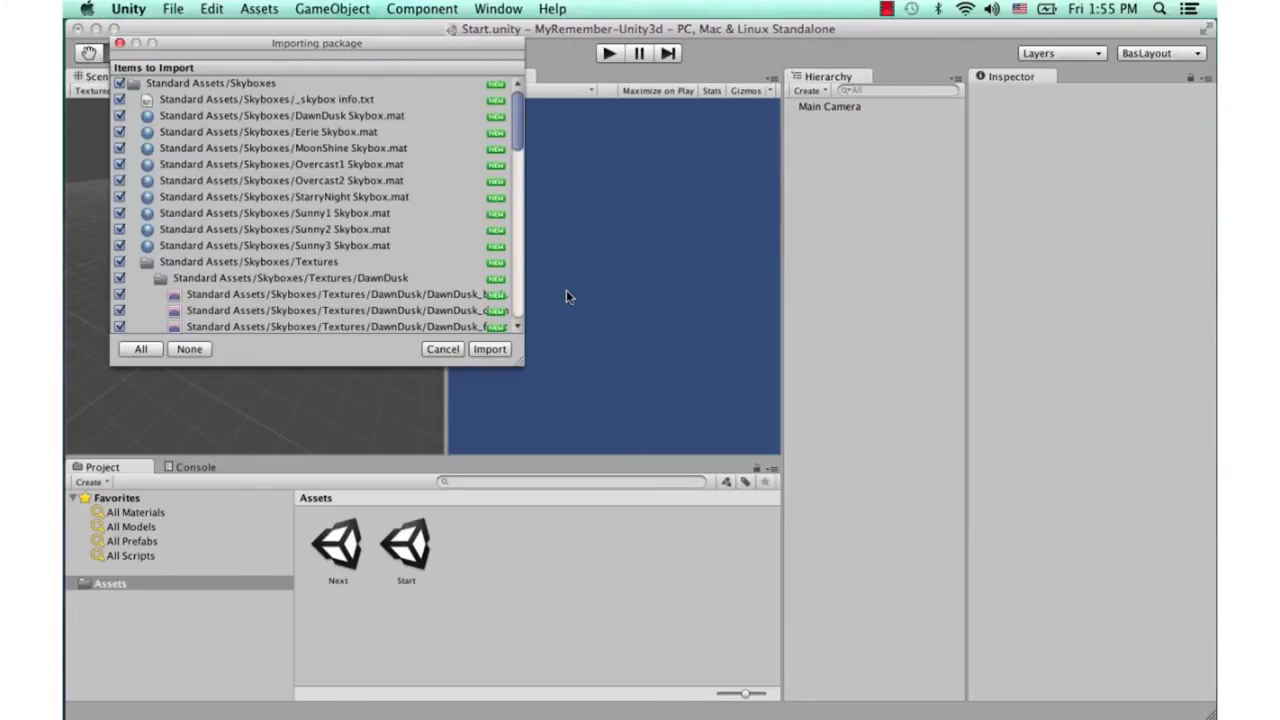
{"action": "left_click_drag", "start_coordinate": [518, 127], "coordinate": [506, 296]}
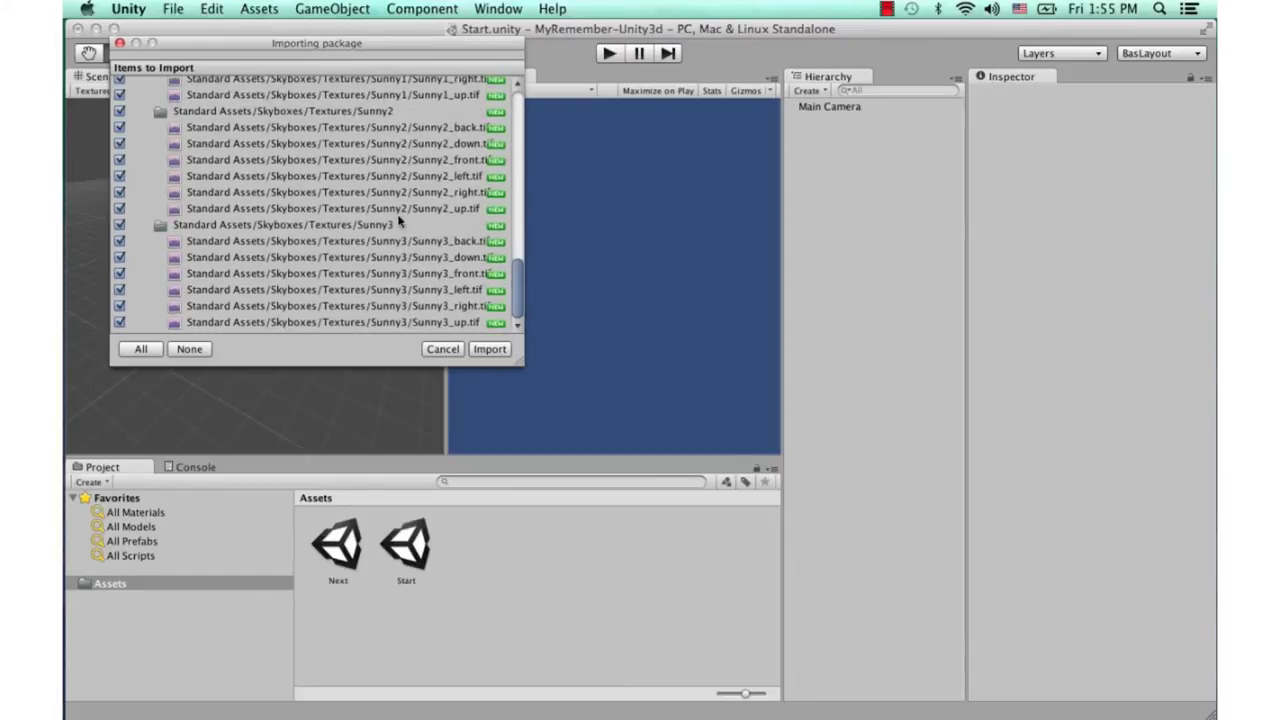
{"action": "left_click", "coordinate": [488, 349]}
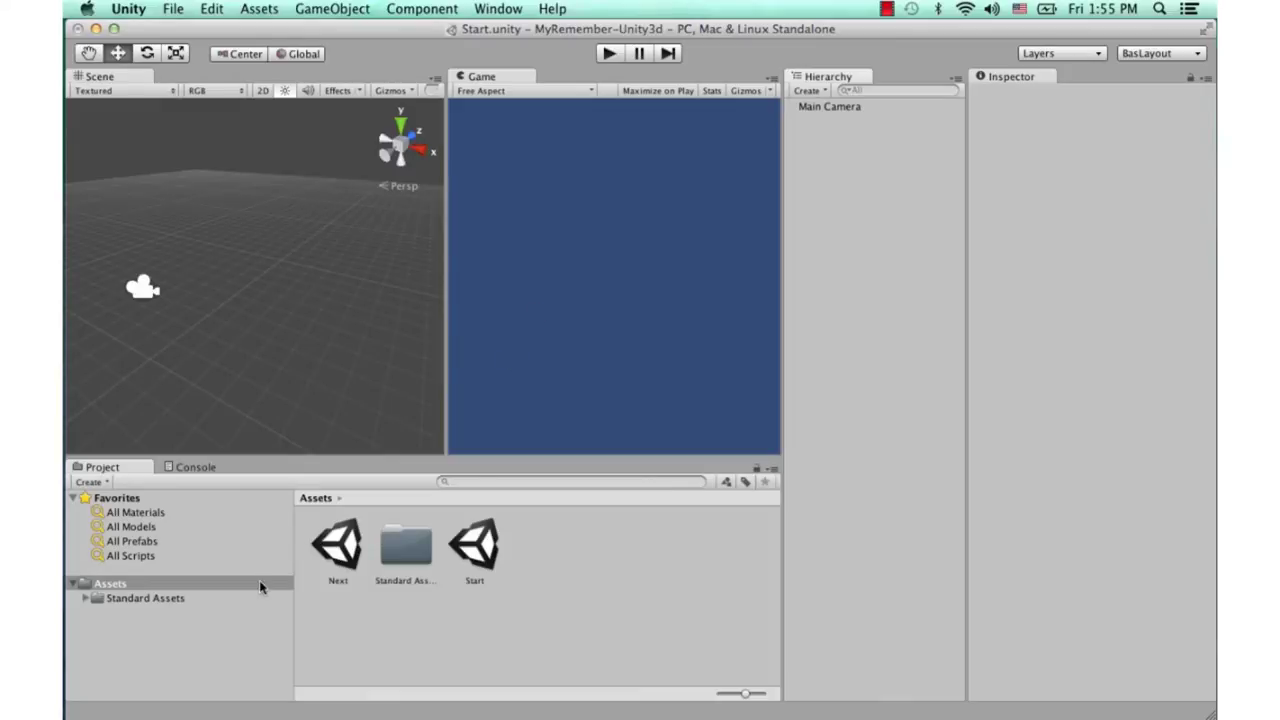
Open the Skyboxes folder inside Standard Assets in the Project panel
{"action": "left_click", "coordinate": [152, 600]}
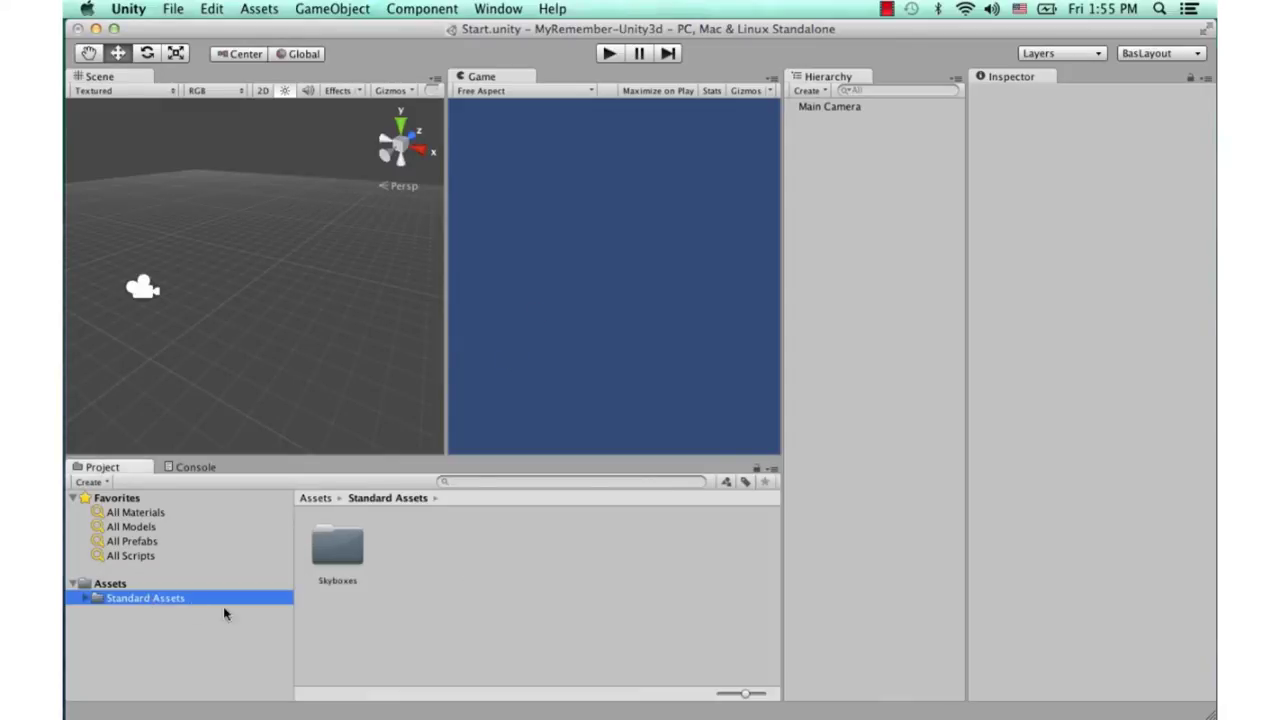
{"action": "left_click", "coordinate": [116, 583]}
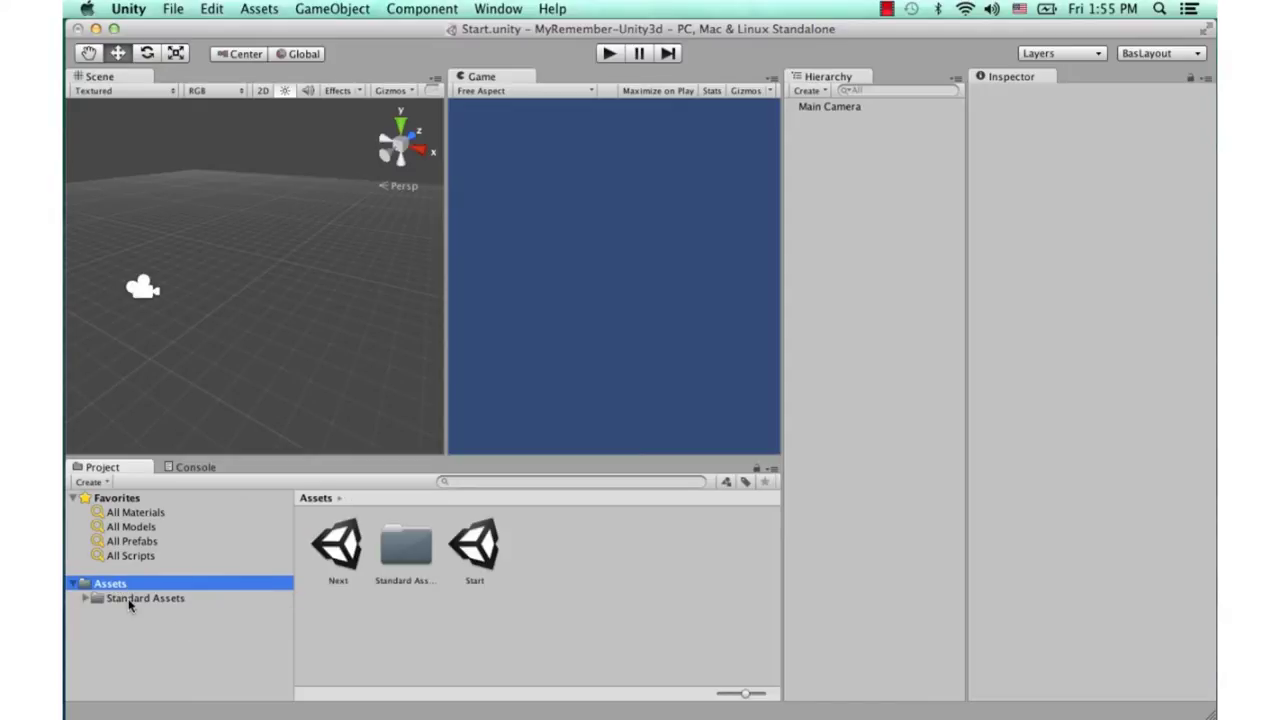
{"action": "left_click", "coordinate": [141, 598]}
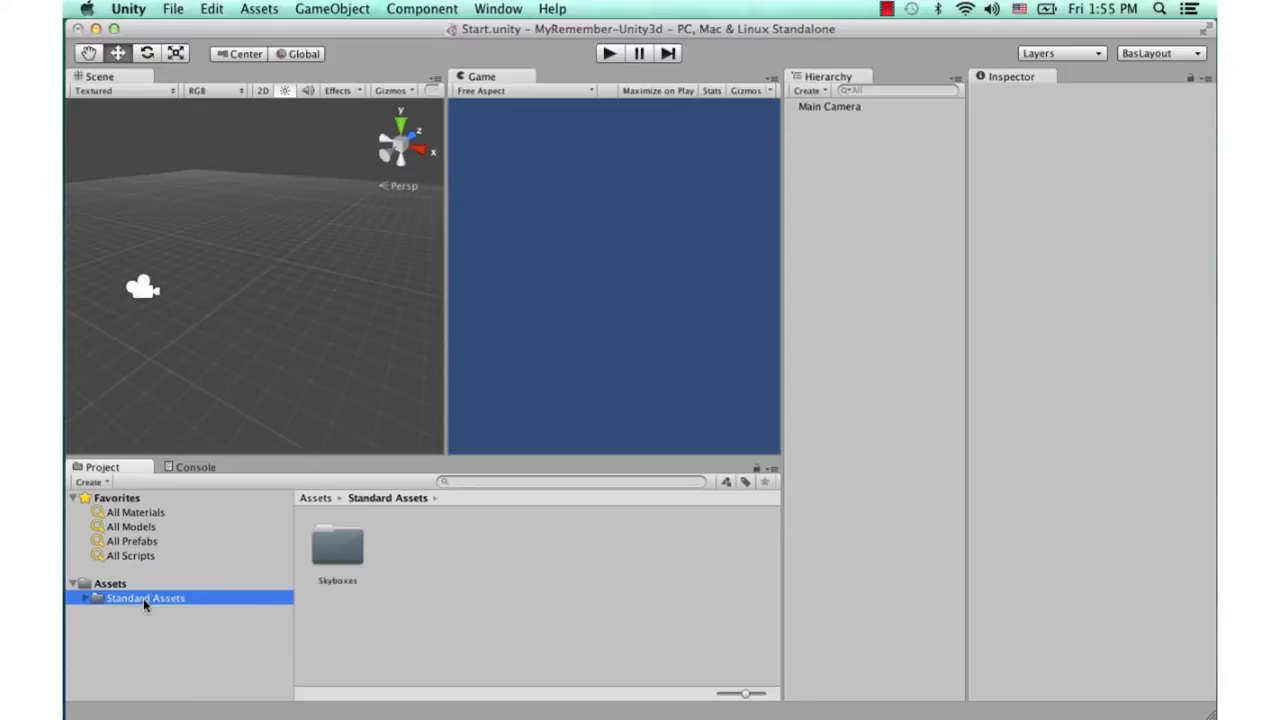
{"action": "left_click", "coordinate": [348, 555]}
{"action": "double_click", "coordinate": [350, 555]}
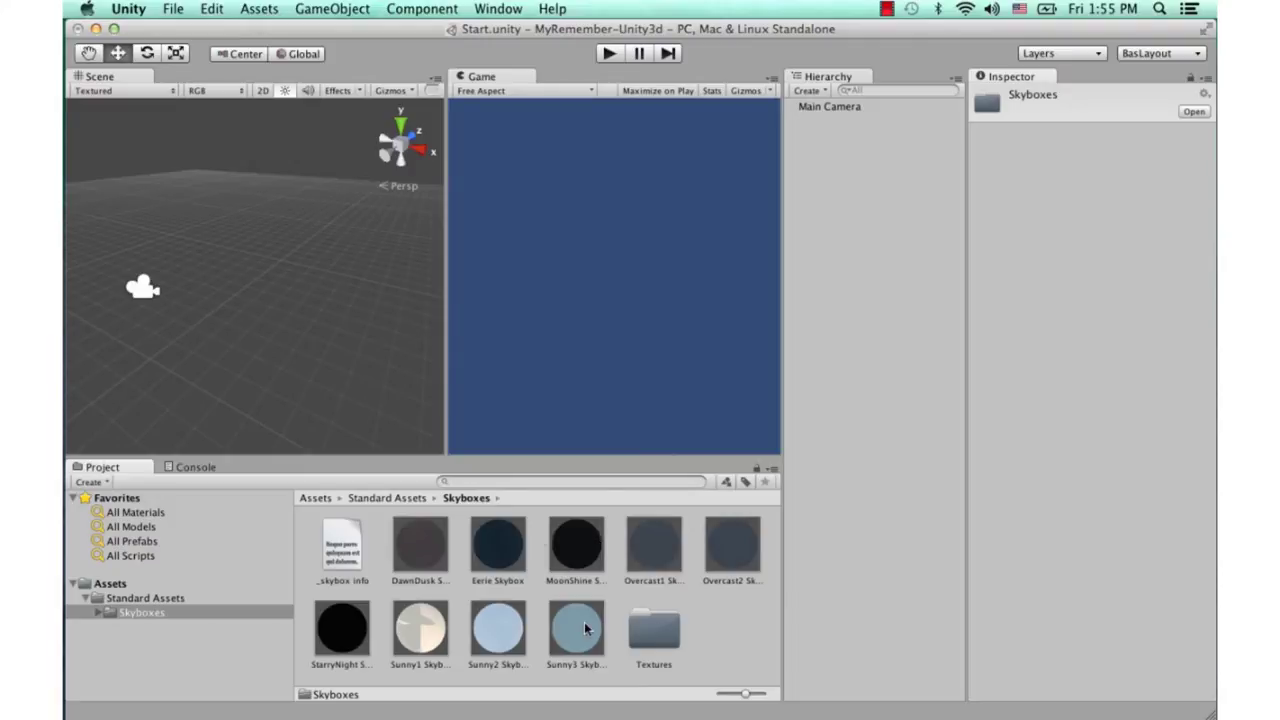
Preview the DawnDusk, Eerie, MoonShine, Overcast, Sunny and StarryNight skyboxes, then return to Standard Assets
{"action": "left_click", "coordinate": [420, 549]}
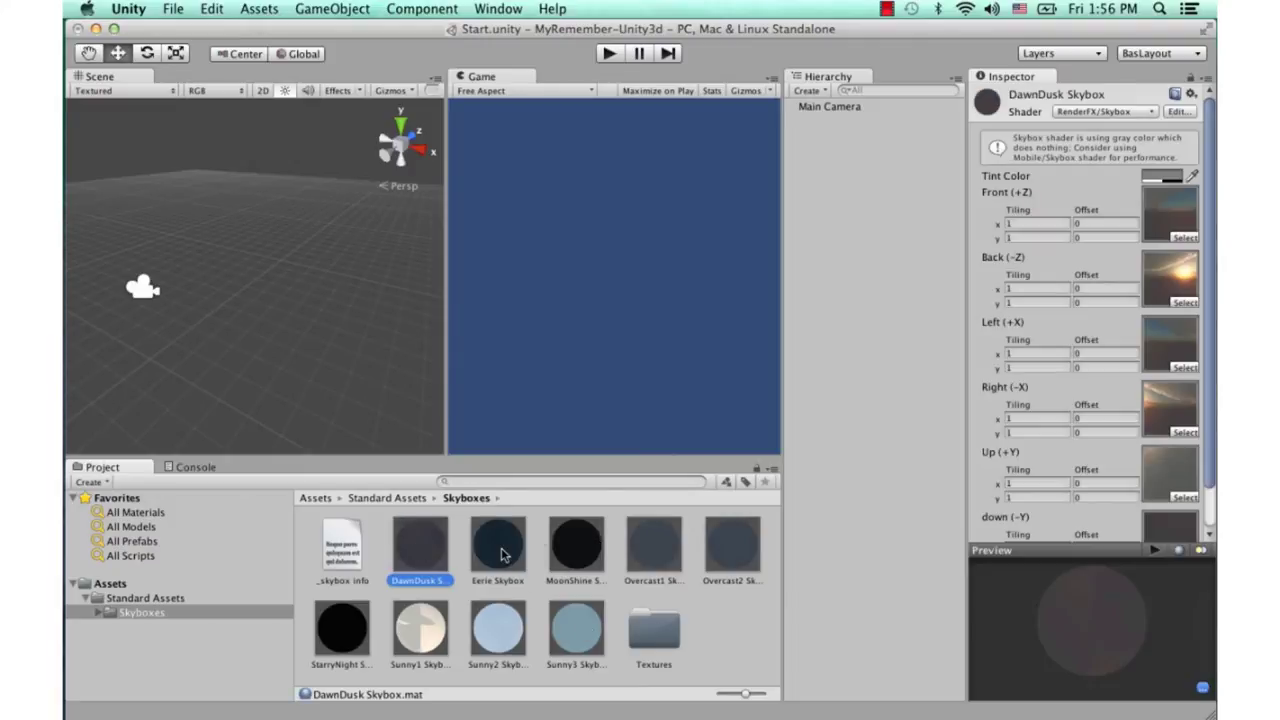
{"action": "left_click", "coordinate": [500, 550]}
{"action": "scroll", "coordinate": [1180, 360], "scroll_direction": "down", "scroll_amount": 2}
{"action": "scroll", "coordinate": [1180, 360], "scroll_direction": "up", "scroll_amount": 2}
{"action": "left_click", "coordinate": [573, 545]}
{"action": "left_click", "coordinate": [662, 557]}
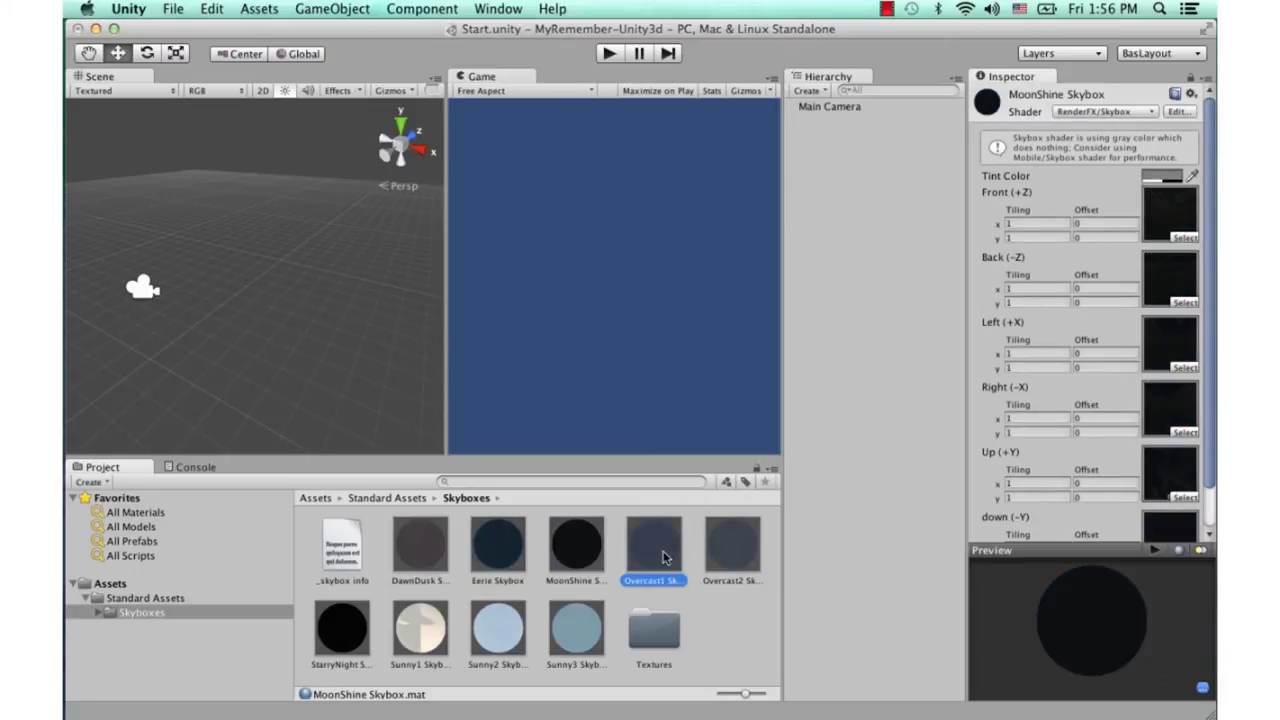
{"action": "left_click", "coordinate": [738, 553]}
{"action": "left_click", "coordinate": [580, 623]}
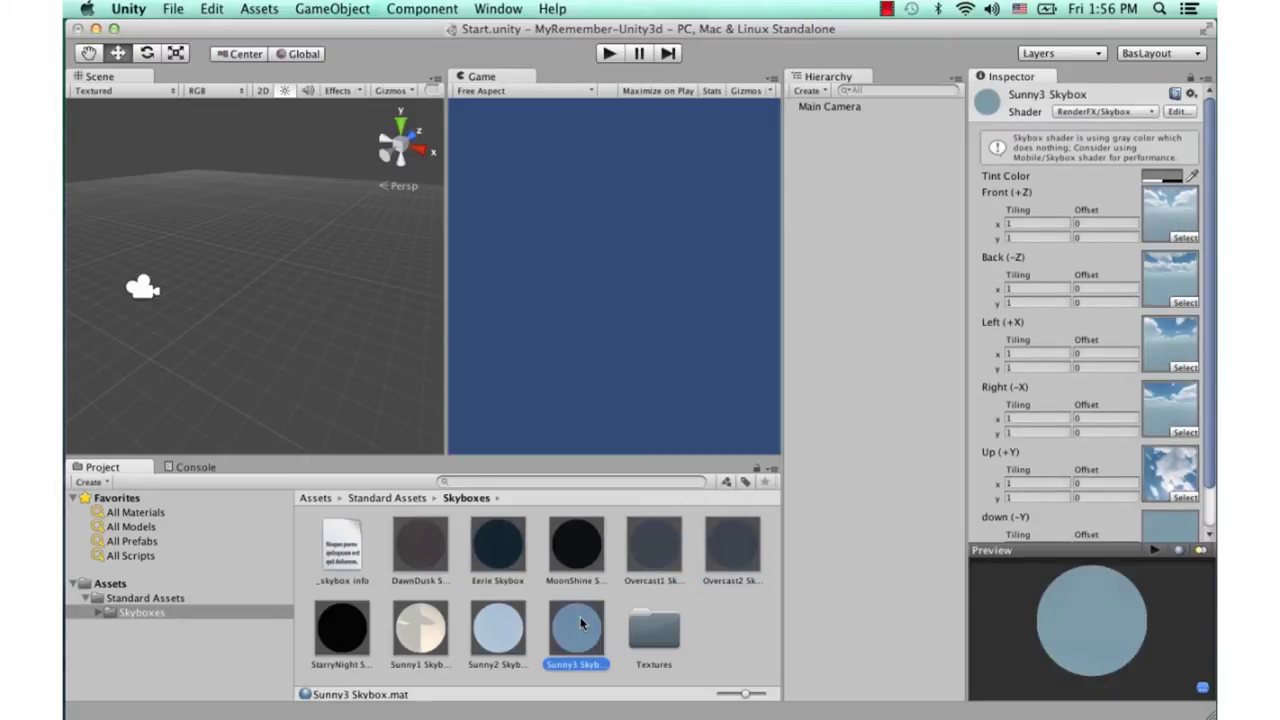
{"action": "left_click", "coordinate": [508, 630]}
{"action": "left_click", "coordinate": [420, 628]}
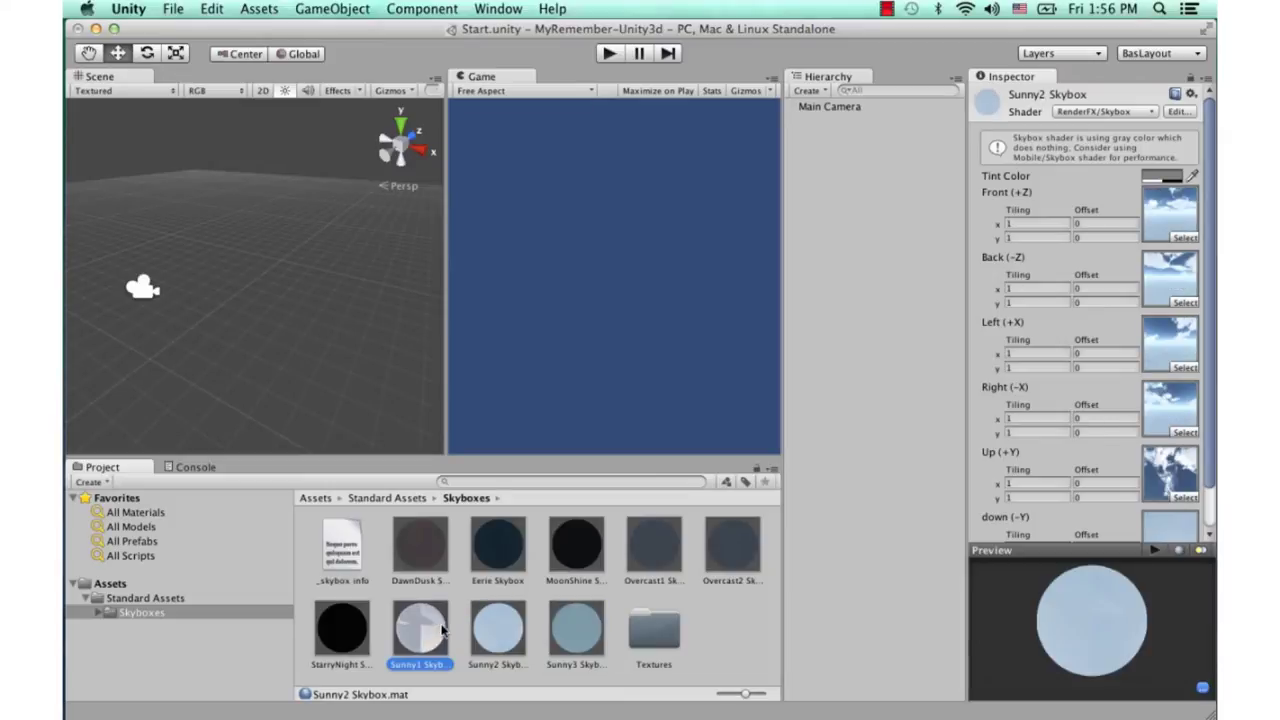
{"action": "left_click", "coordinate": [350, 625]}
{"action": "left_click", "coordinate": [417, 540]}
{"action": "left_click", "coordinate": [152, 600]}
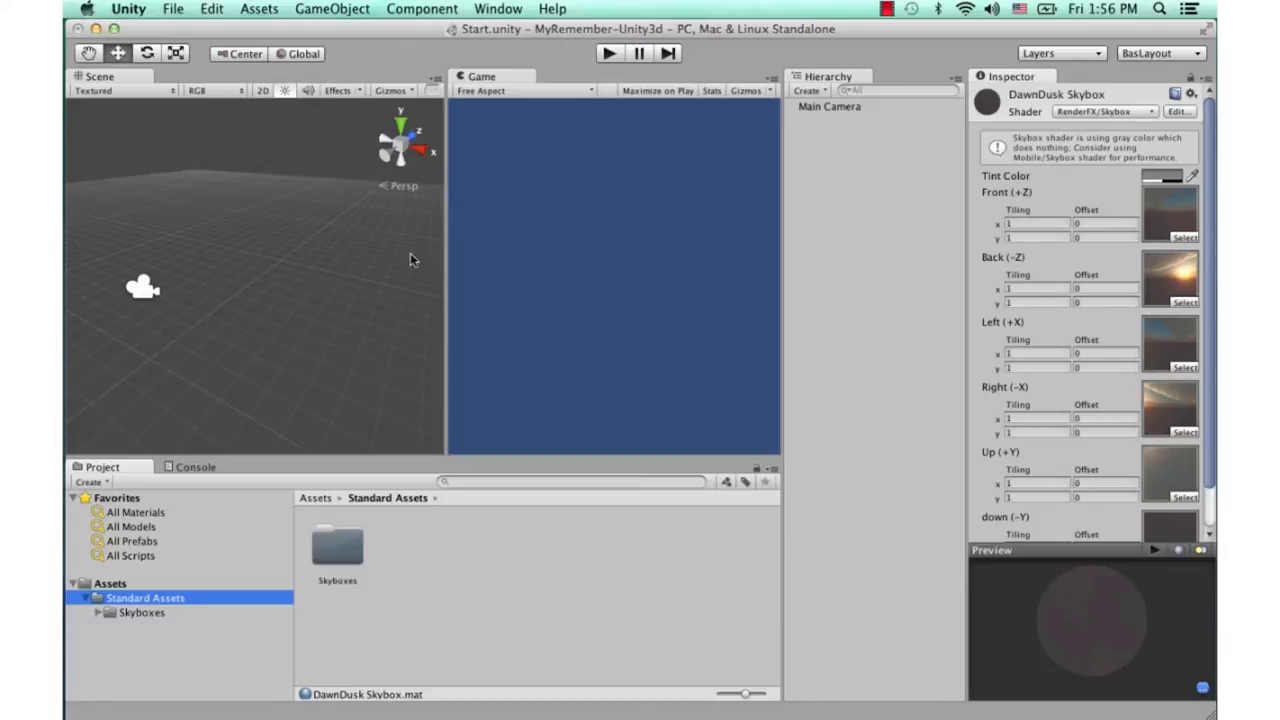
Select the Main Camera, then show the scene's Render Settings from the Edit menu
{"action": "left_click", "coordinate": [140, 287]}
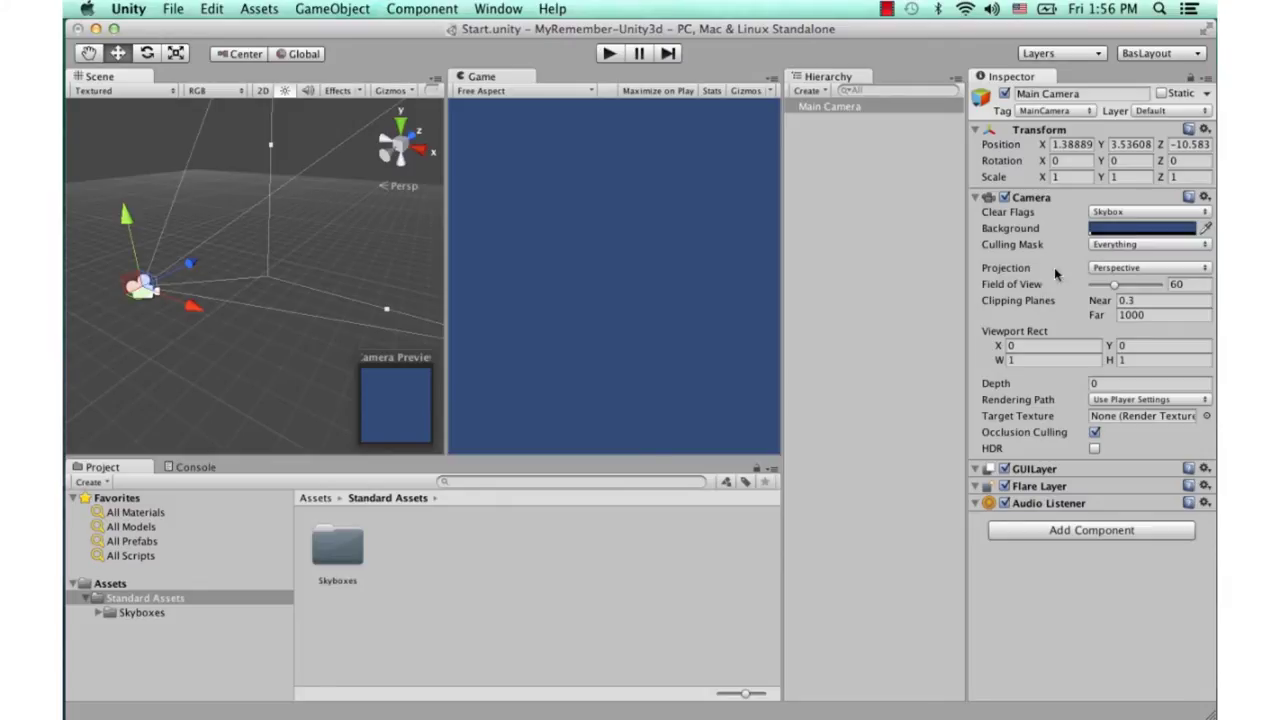
{"action": "left_click", "coordinate": [218, 13]}
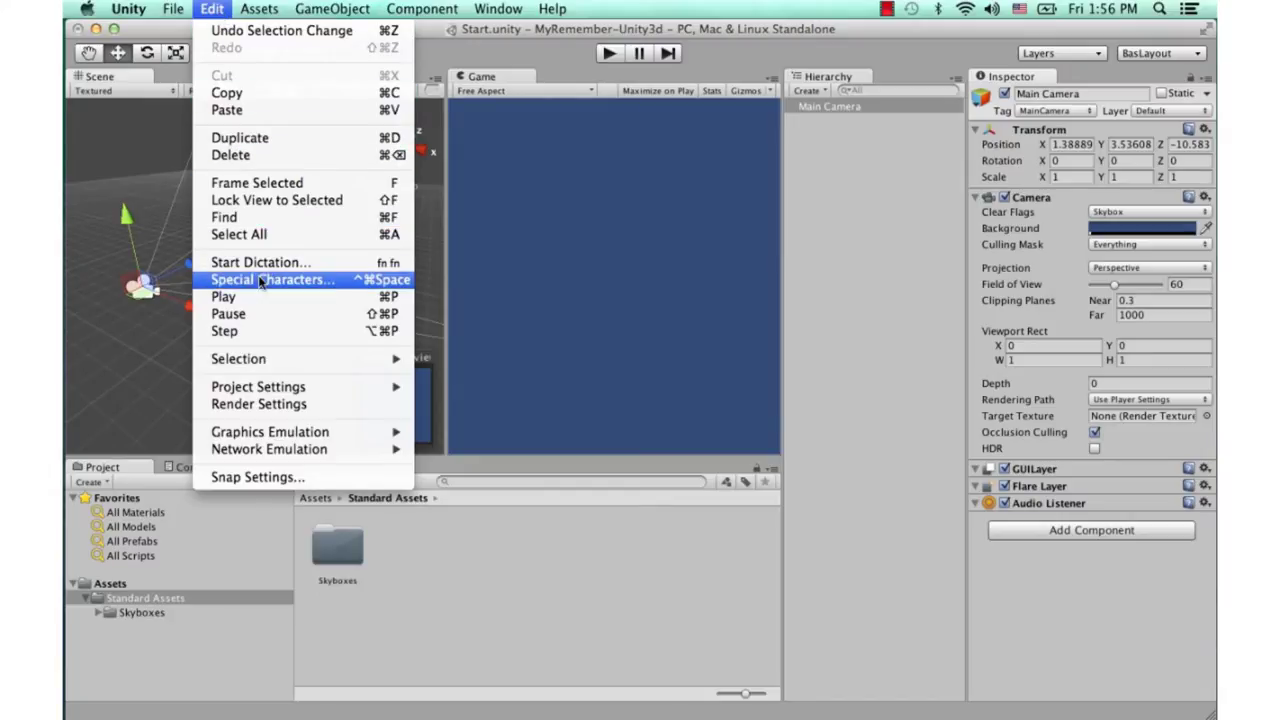
{"action": "left_click", "coordinate": [323, 407]}
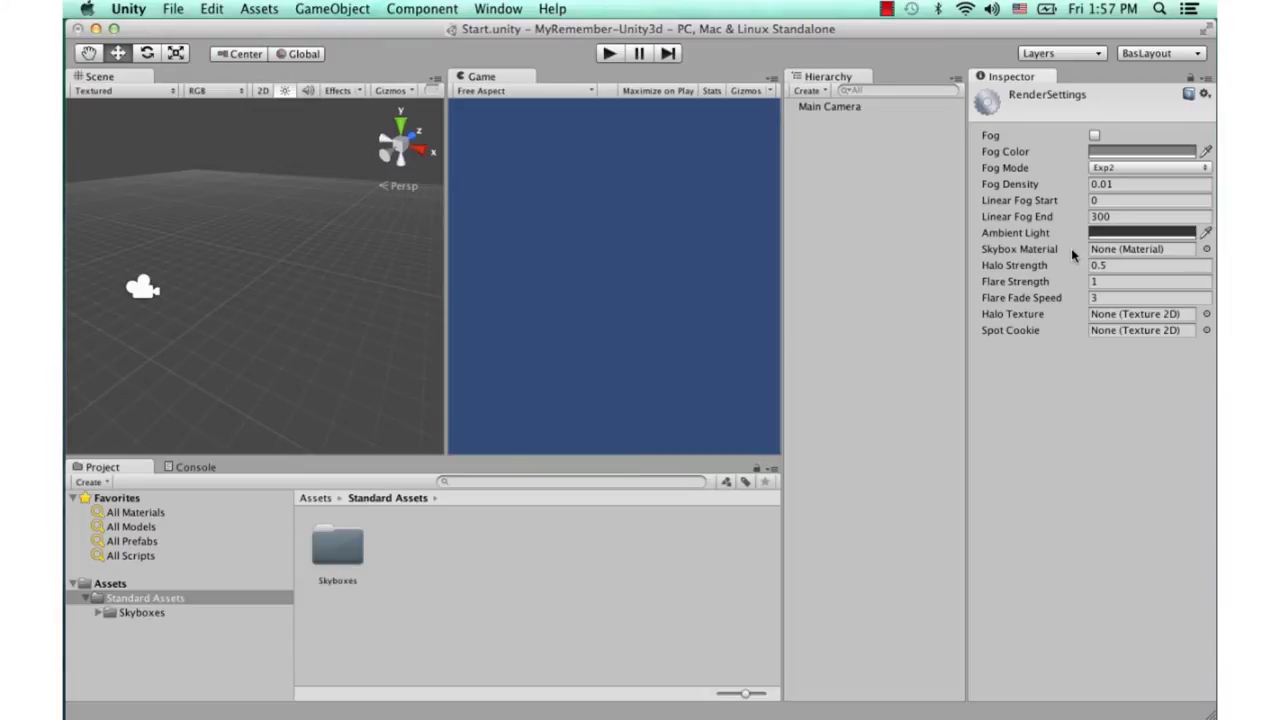
Set the Render Settings Skybox Material to Sunny3 Skybox and widen the Game view
{"action": "left_click", "coordinate": [1206, 250]}
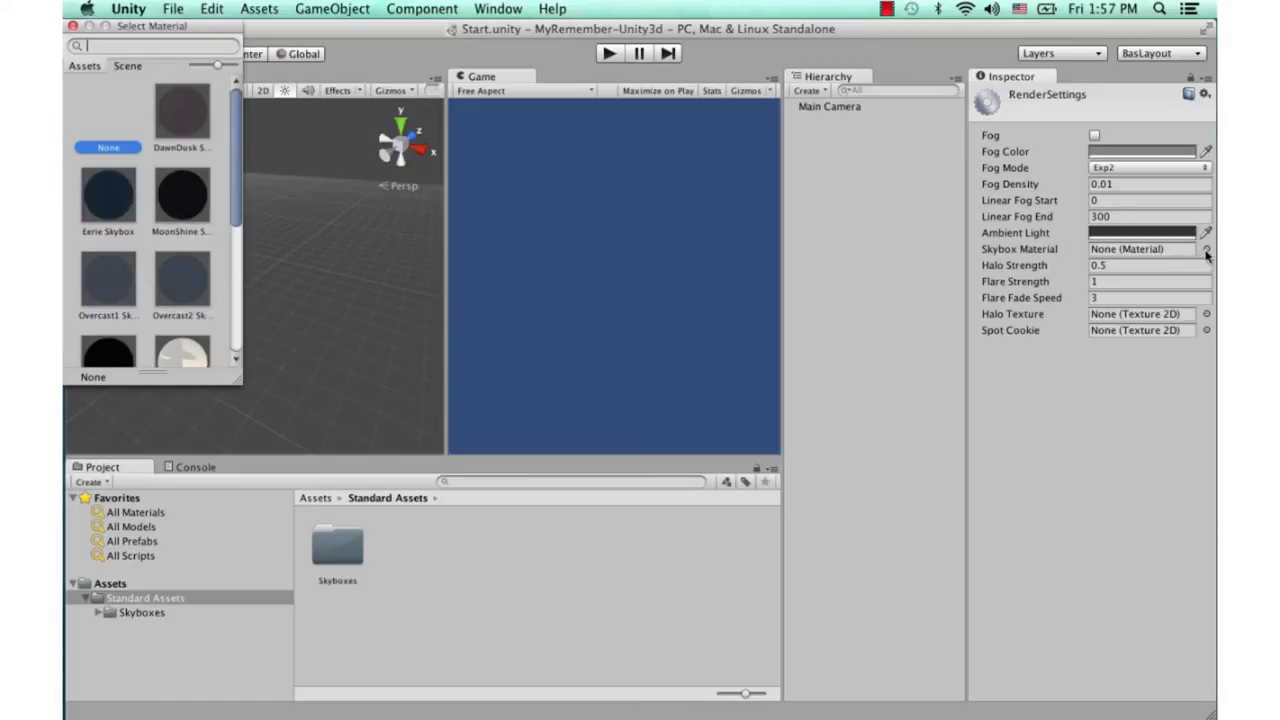
{"action": "left_click_drag", "start_coordinate": [166, 26], "coordinate": [615, 127]}
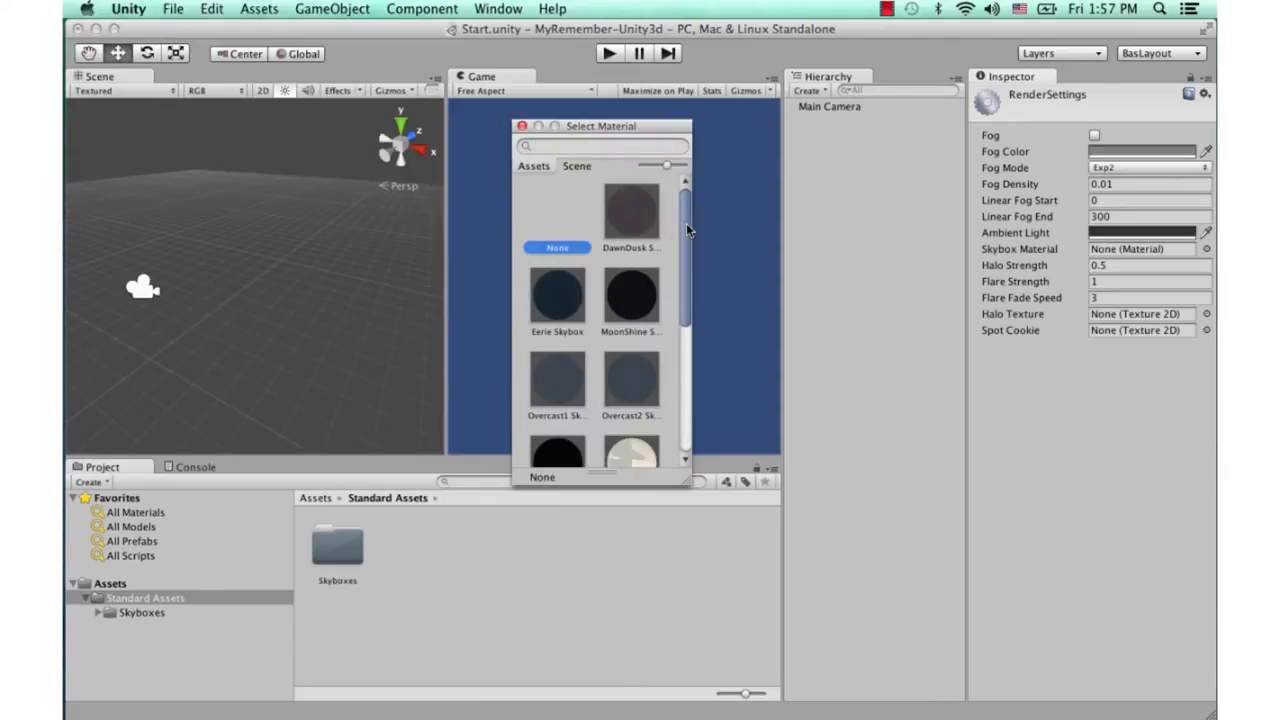
{"action": "left_click_drag", "start_coordinate": [686, 223], "coordinate": [684, 333]}
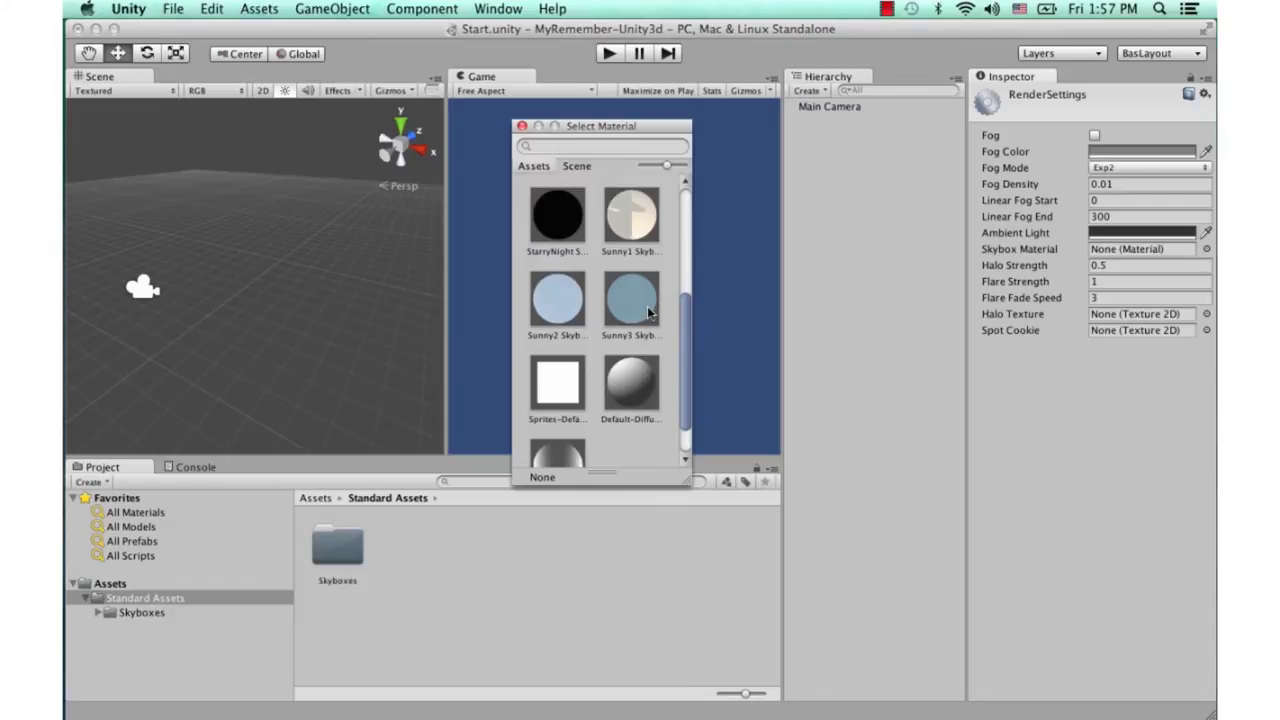
{"action": "double_click", "coordinate": [644, 308]}
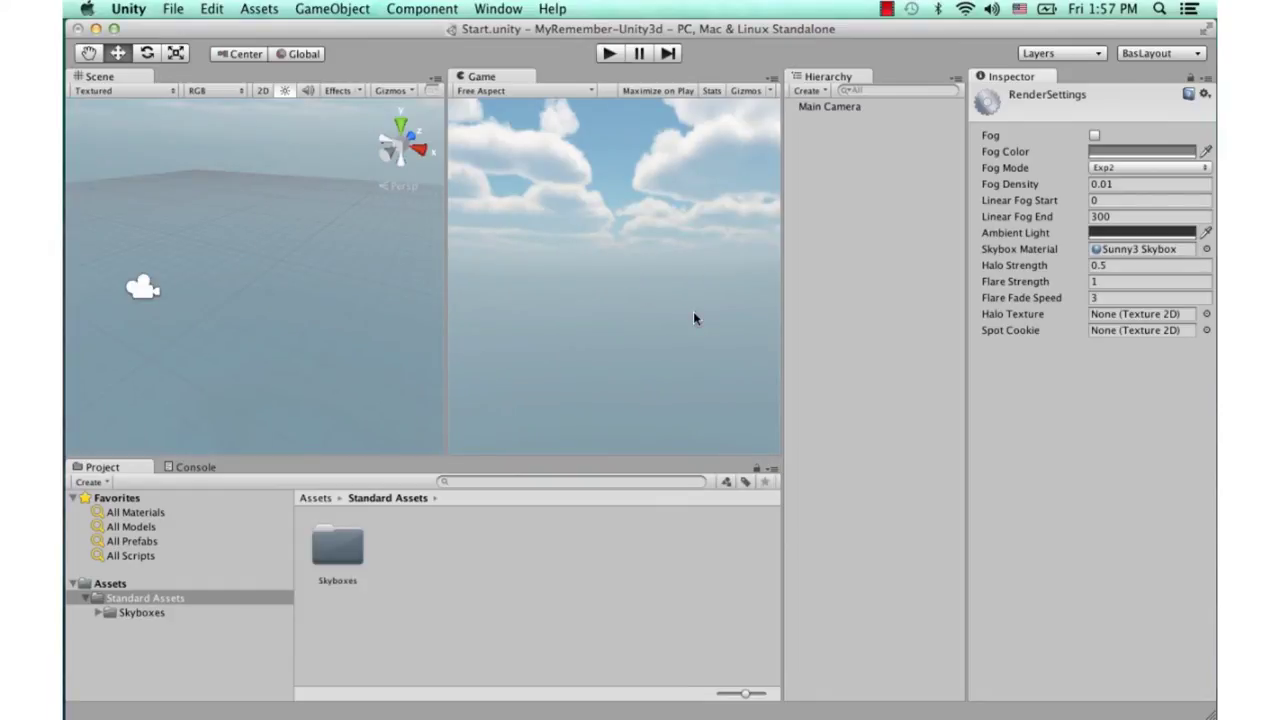
{"action": "mouse_move", "coordinate": [306, 229]}
{"action": "left_mouse_down", "text": "alt"}
{"action": "mouse_move", "coordinate": [264, 211]}
{"action": "mouse_move", "coordinate": [306, 170]}
{"action": "mouse_move", "coordinate": [346, 200]}
{"action": "mouse_move", "coordinate": [346, 186]}
{"action": "mouse_move", "coordinate": [339, 230]}
{"action": "mouse_move", "coordinate": [346, 197]}
{"action": "mouse_move", "coordinate": [309, 211]}
{"action": "mouse_move", "coordinate": [329, 203]}
{"action": "left_mouse_up", "text": "alt"}
{"action": "mouse_move", "coordinate": [444, 229]}
{"action": "left_mouse_down"}
{"action": "mouse_move", "coordinate": [194, 217]}
{"action": "mouse_move", "coordinate": [391, 221]}
{"action": "mouse_move", "coordinate": [366, 221]}
{"action": "left_mouse_up"}
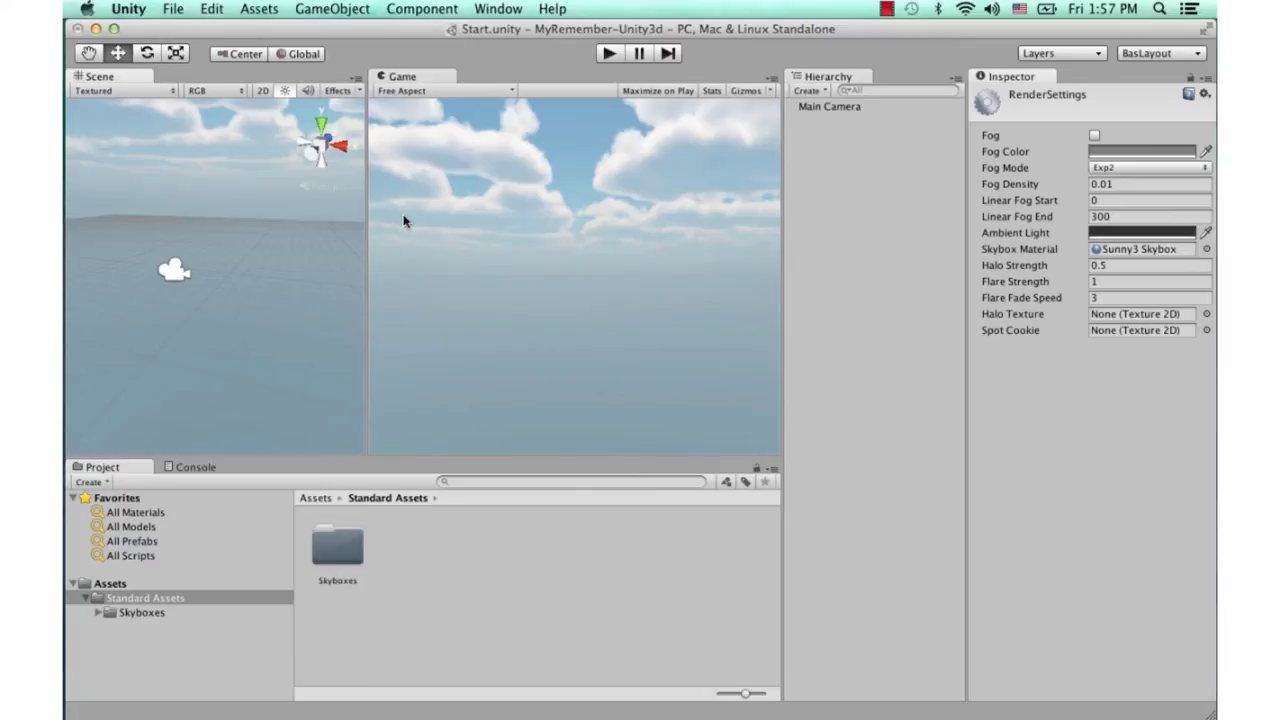
{"action": "left_click", "coordinate": [1176, 252]}
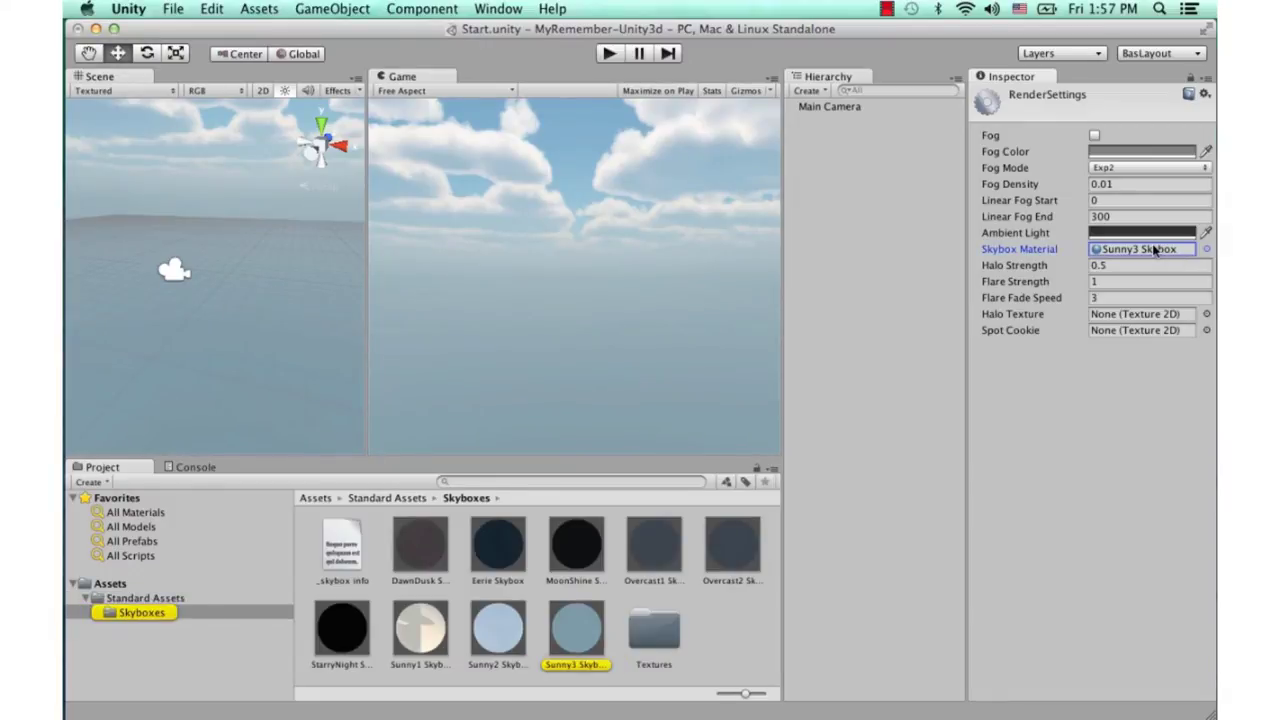
Clear the Skybox Material back to None, then select the Main Camera
{"action": "key", "text": "BackSpace"}
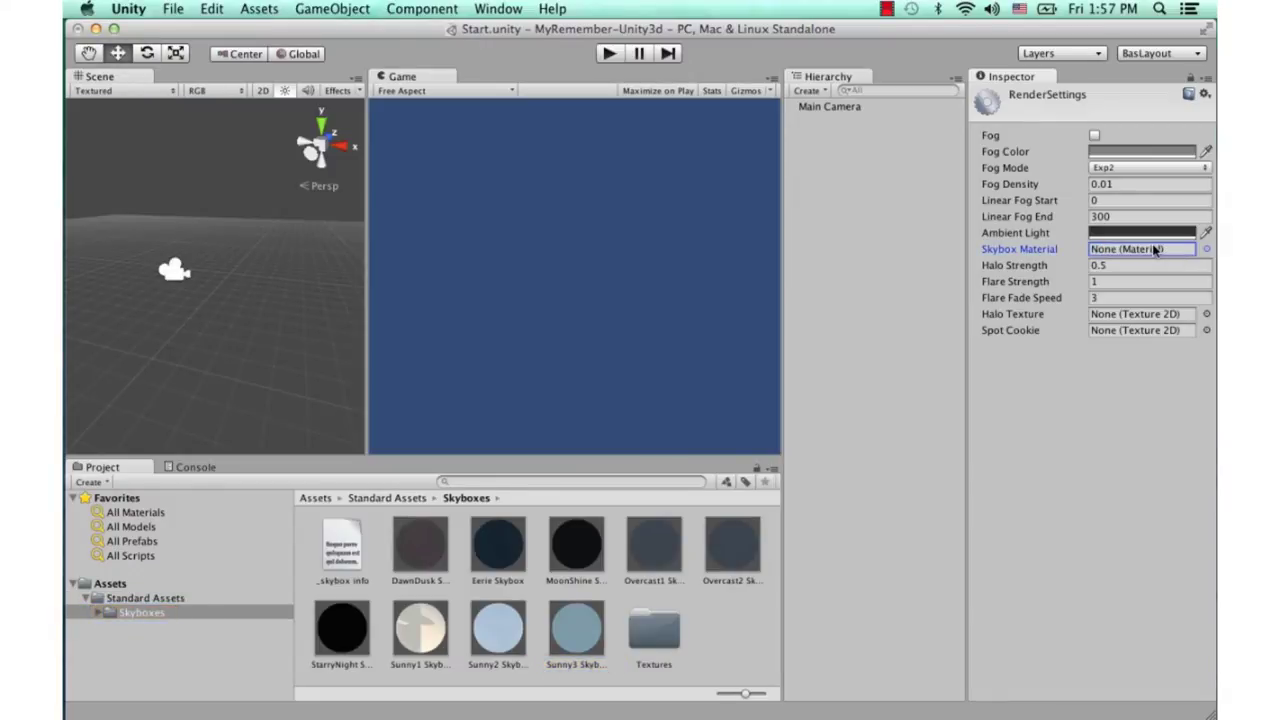
{"action": "left_click", "coordinate": [1090, 363]}
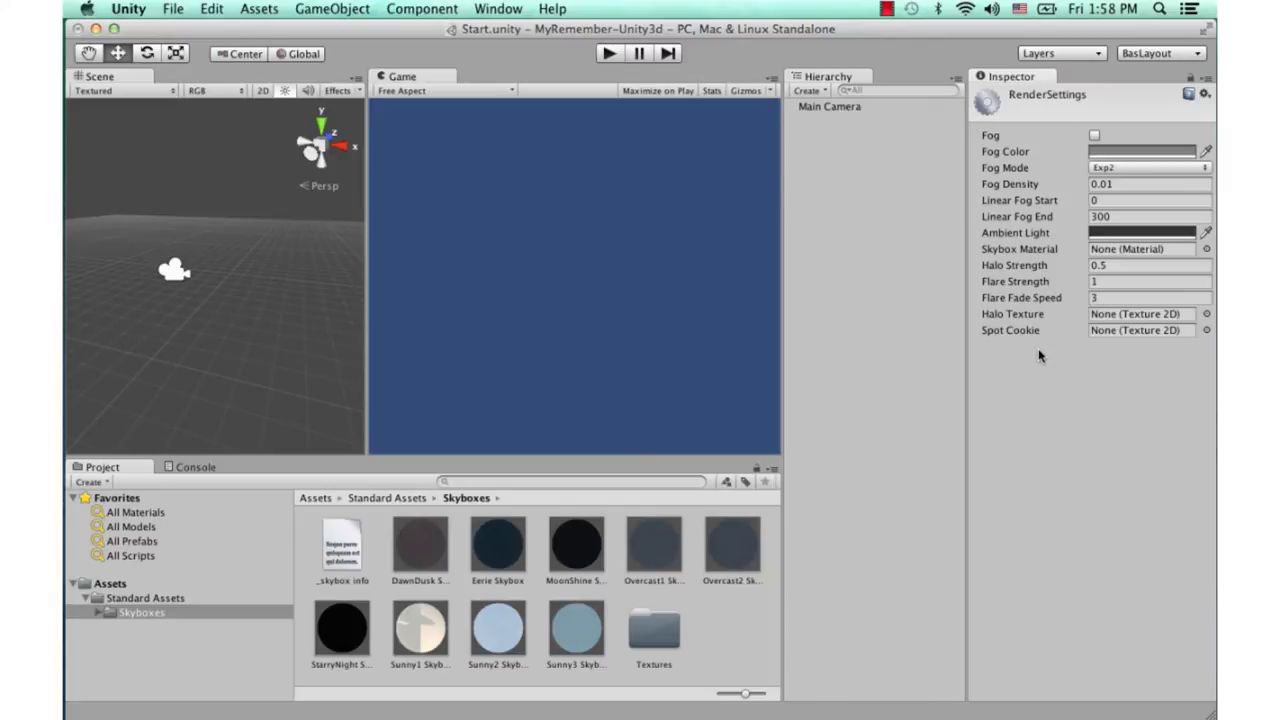
{"action": "mouse_move", "coordinate": [1042, 330]}
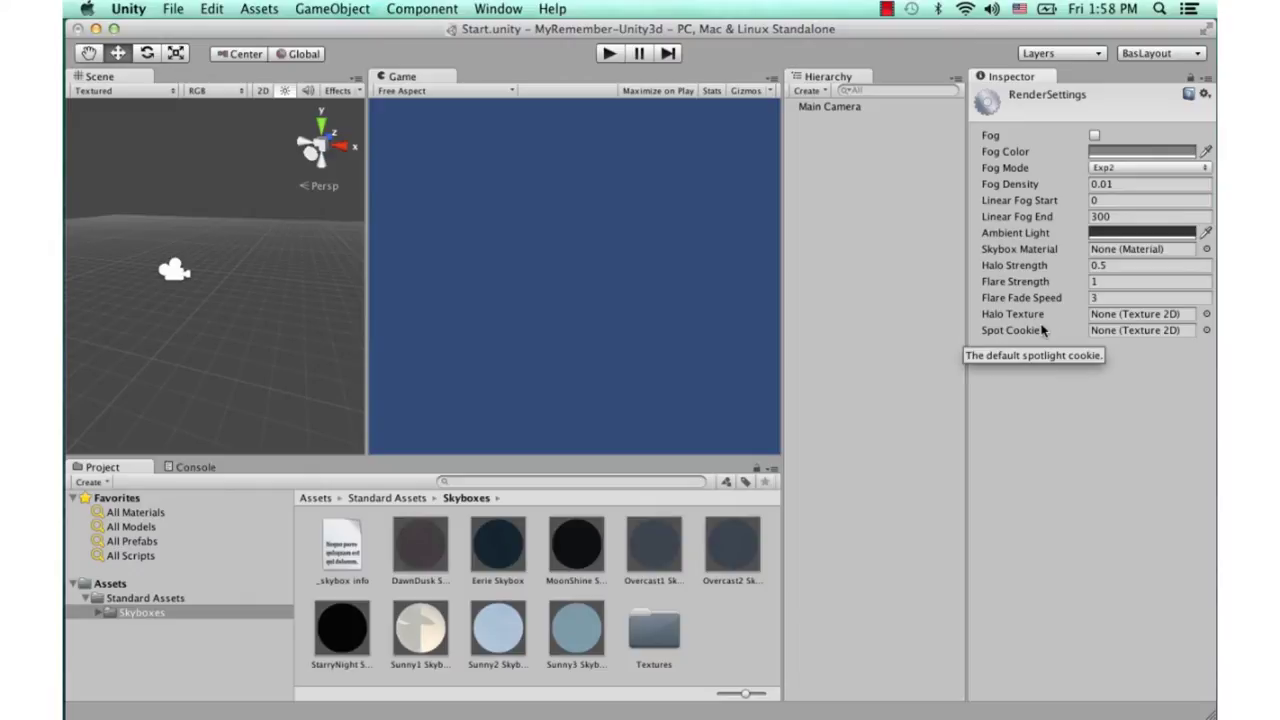
{"action": "left_click", "coordinate": [174, 268]}
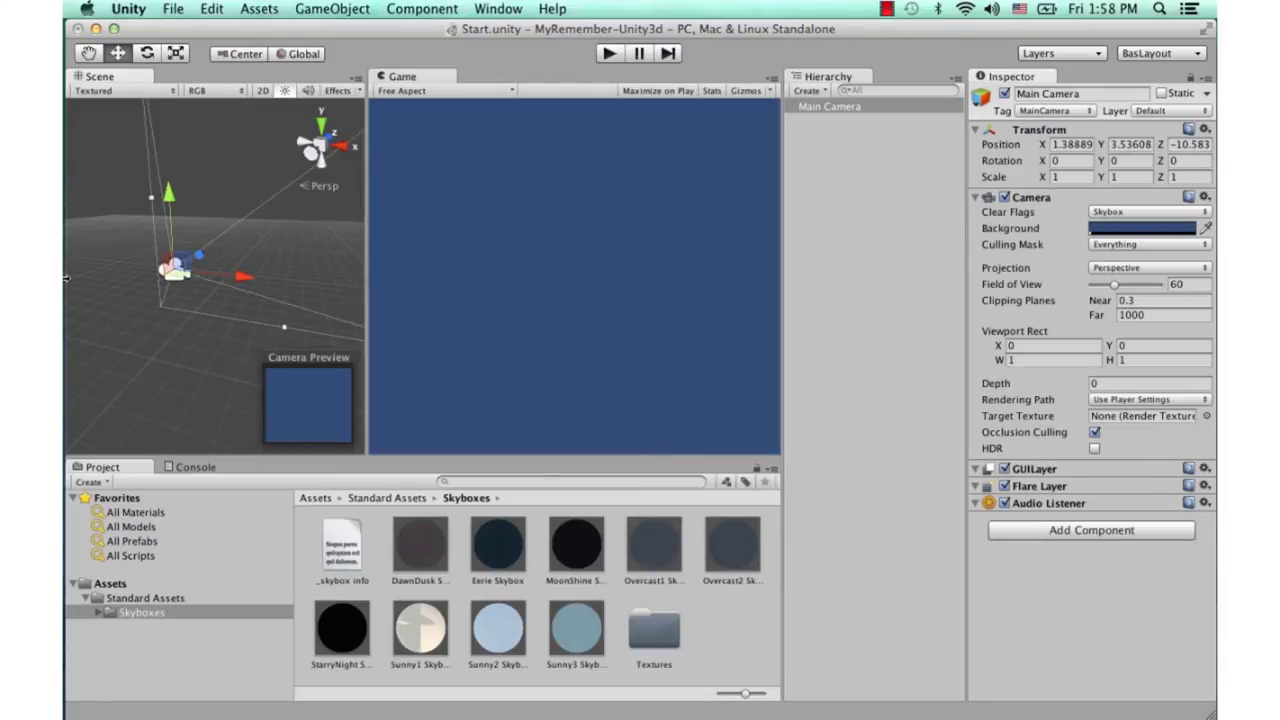
Keep the Main Camera's clear flags on Skybox and add a Rendering > Skybox component
{"action": "left_click", "coordinate": [142, 281]}
{"action": "left_click", "coordinate": [140, 230]}
{"action": "left_click", "coordinate": [1112, 214]}
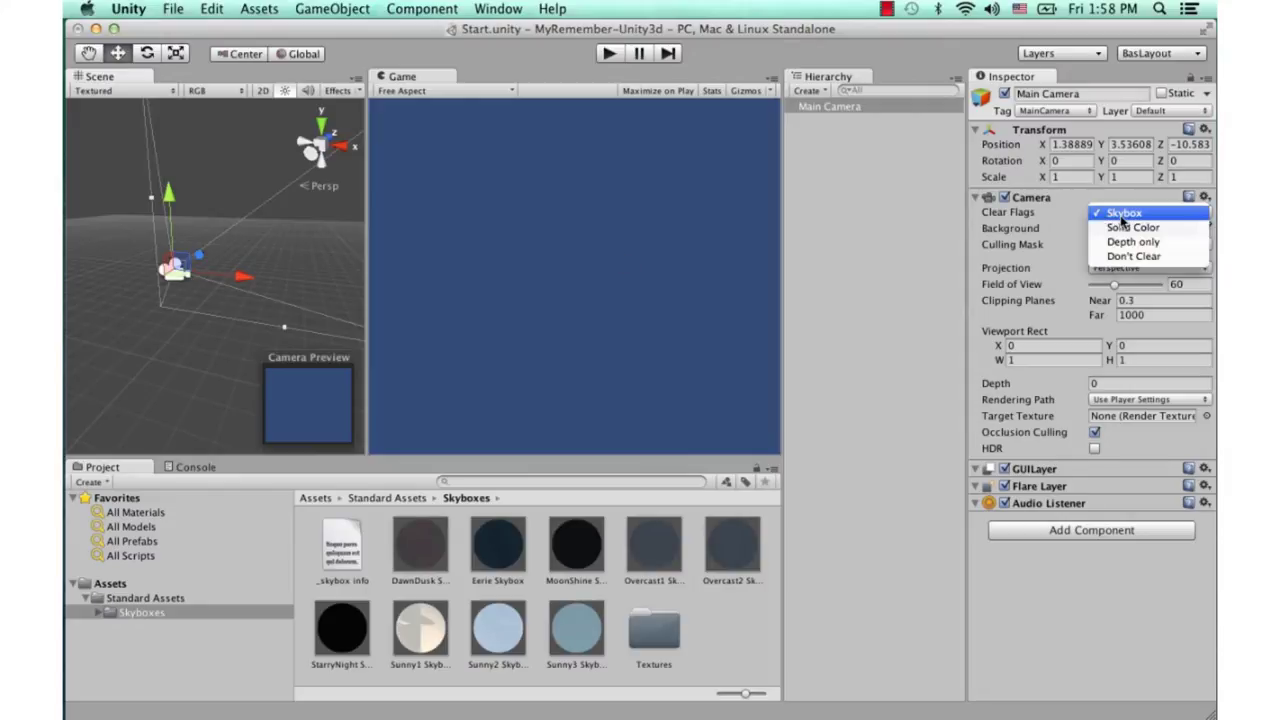
{"action": "left_click", "coordinate": [1129, 215]}
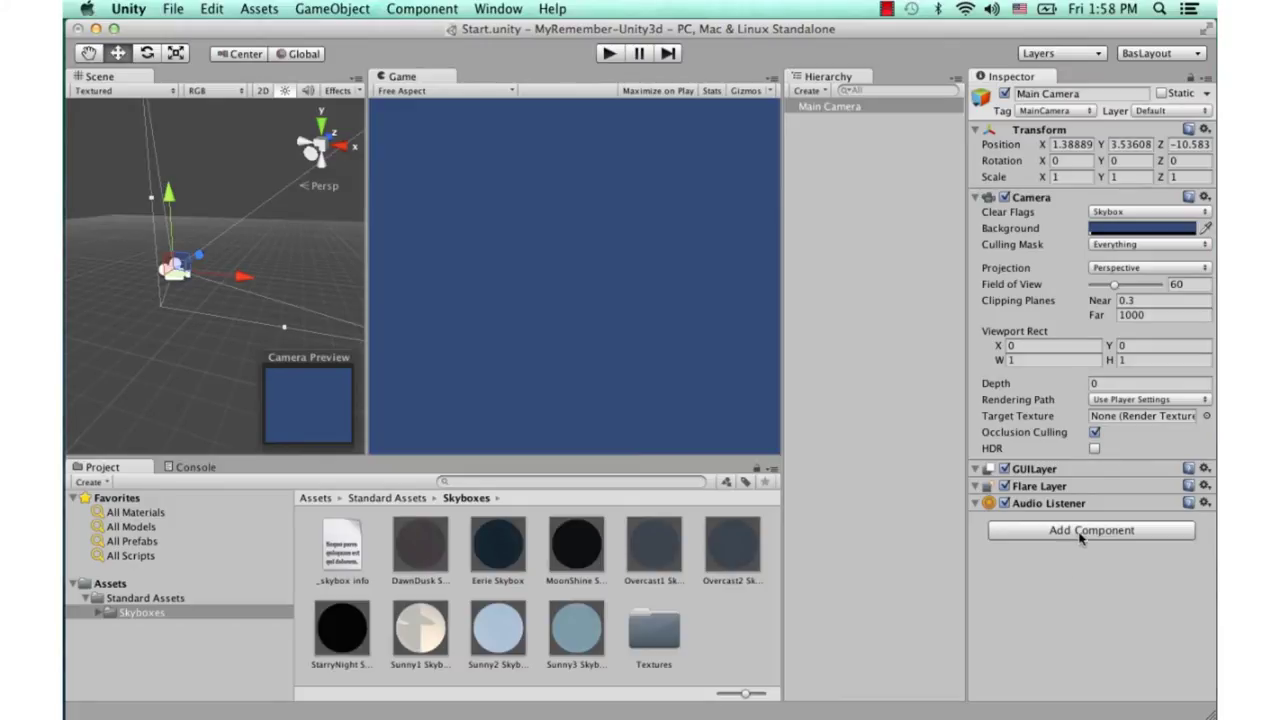
{"action": "left_click", "coordinate": [1081, 533]}
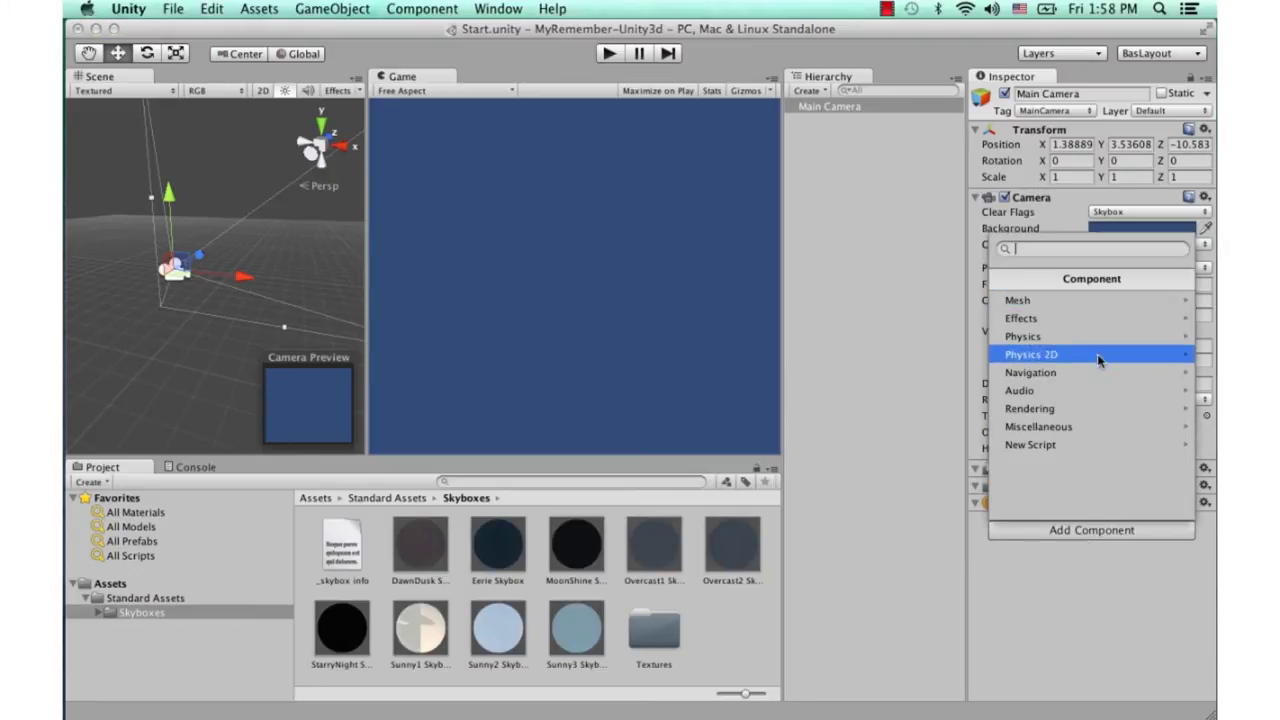
{"action": "left_click", "coordinate": [1090, 403]}
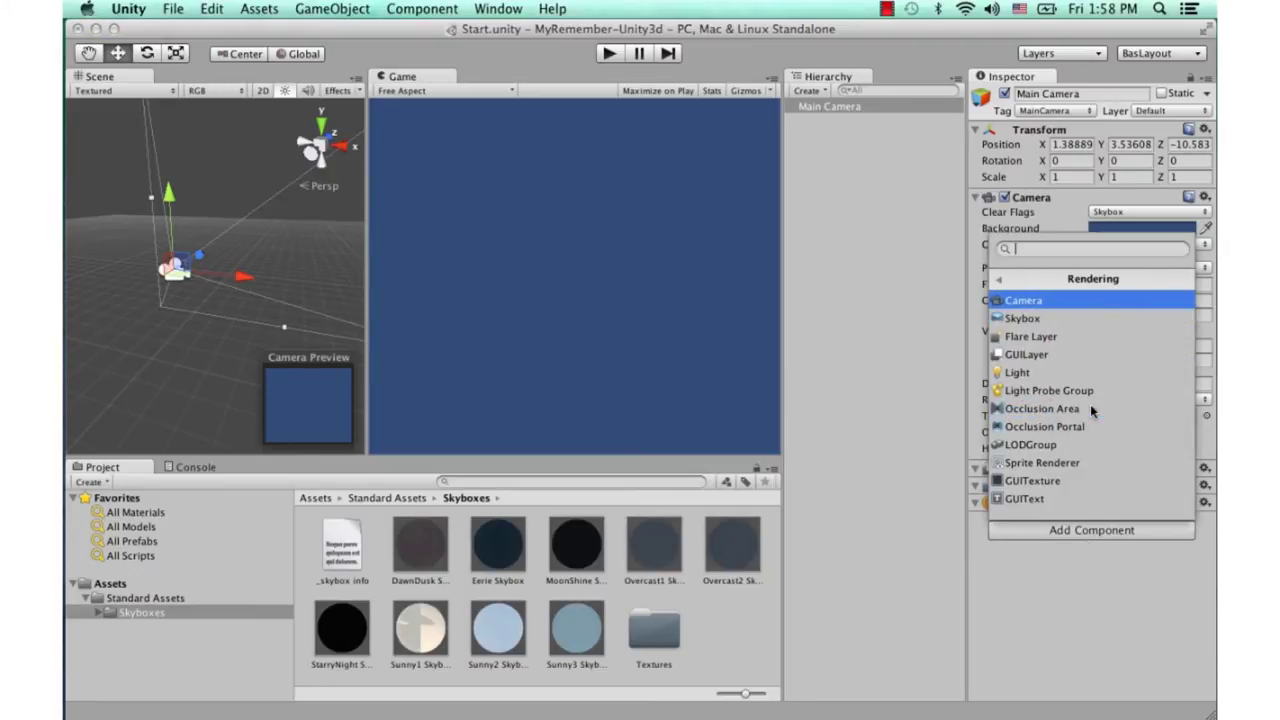
{"action": "left_click", "coordinate": [1088, 327]}
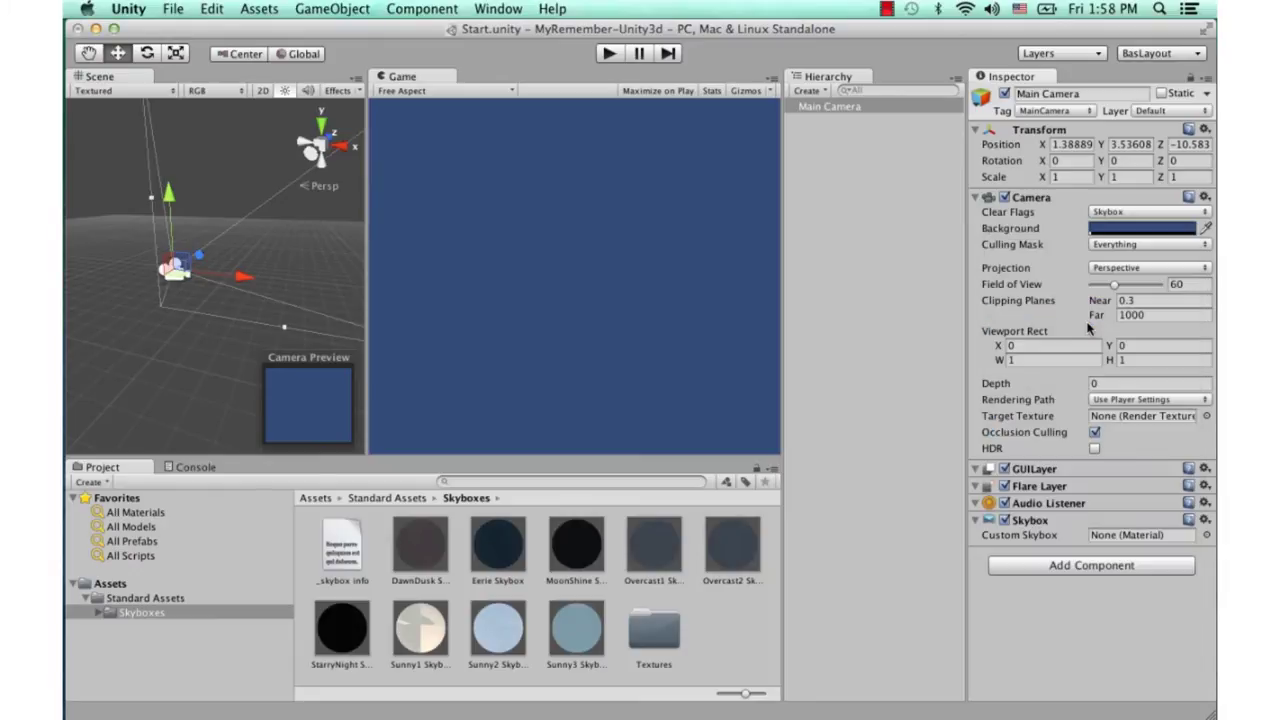
Set the camera's Custom Skybox to Sunny3 Skybox and adjust the Scene/Game view split
{"action": "left_click", "coordinate": [1206, 535]}
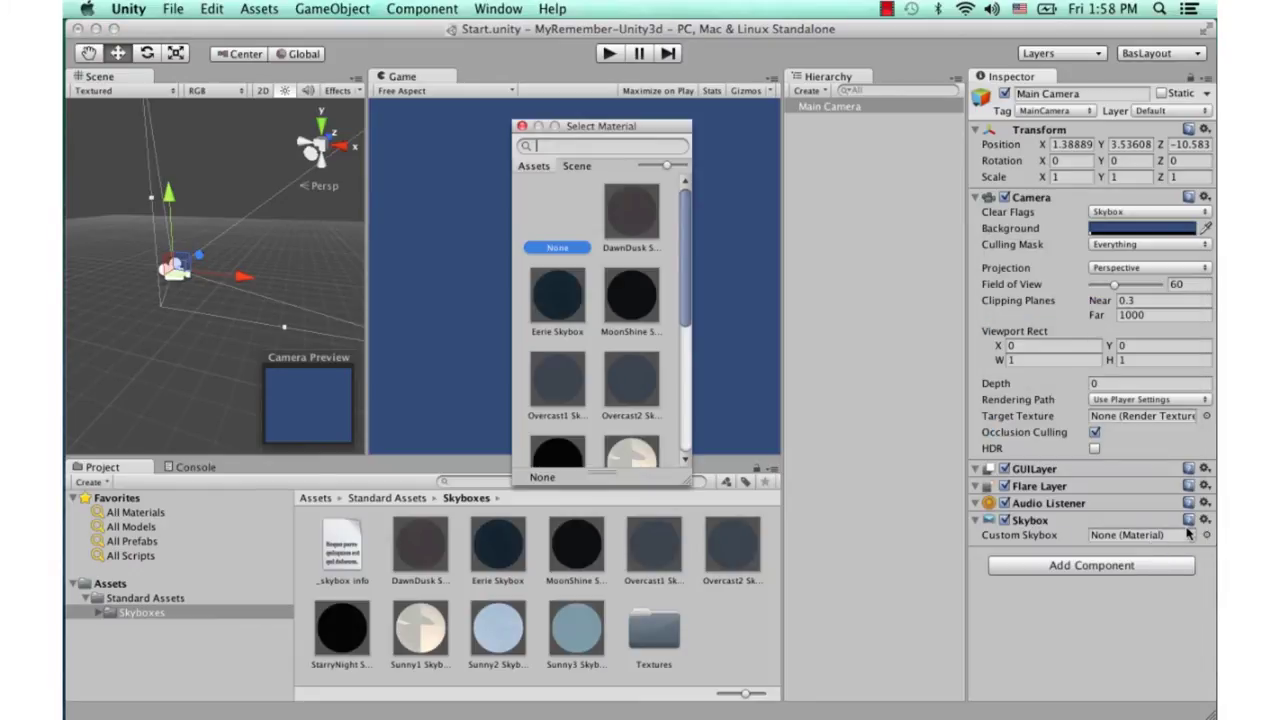
{"action": "scroll", "coordinate": [685, 270], "scroll_direction": "down", "scroll_amount": 5}
{"action": "left_click_drag", "start_coordinate": [685, 284], "coordinate": [687, 361]}
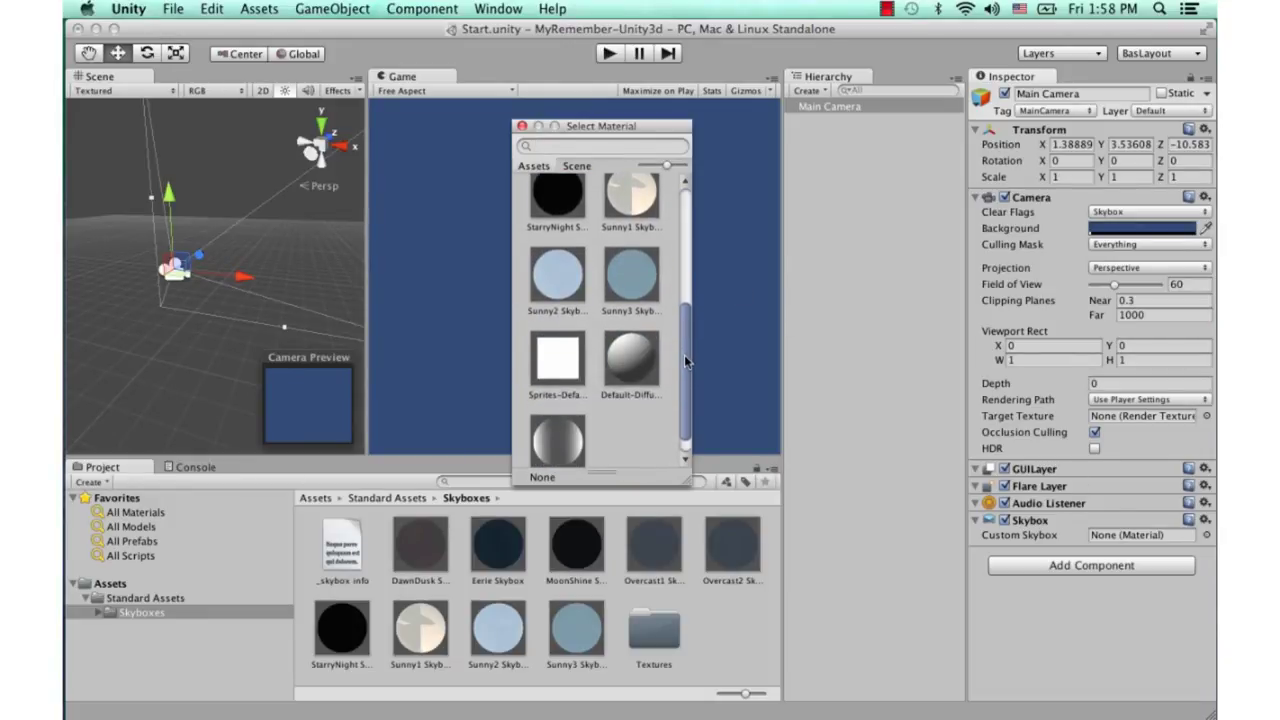
{"action": "left_click", "coordinate": [651, 290]}
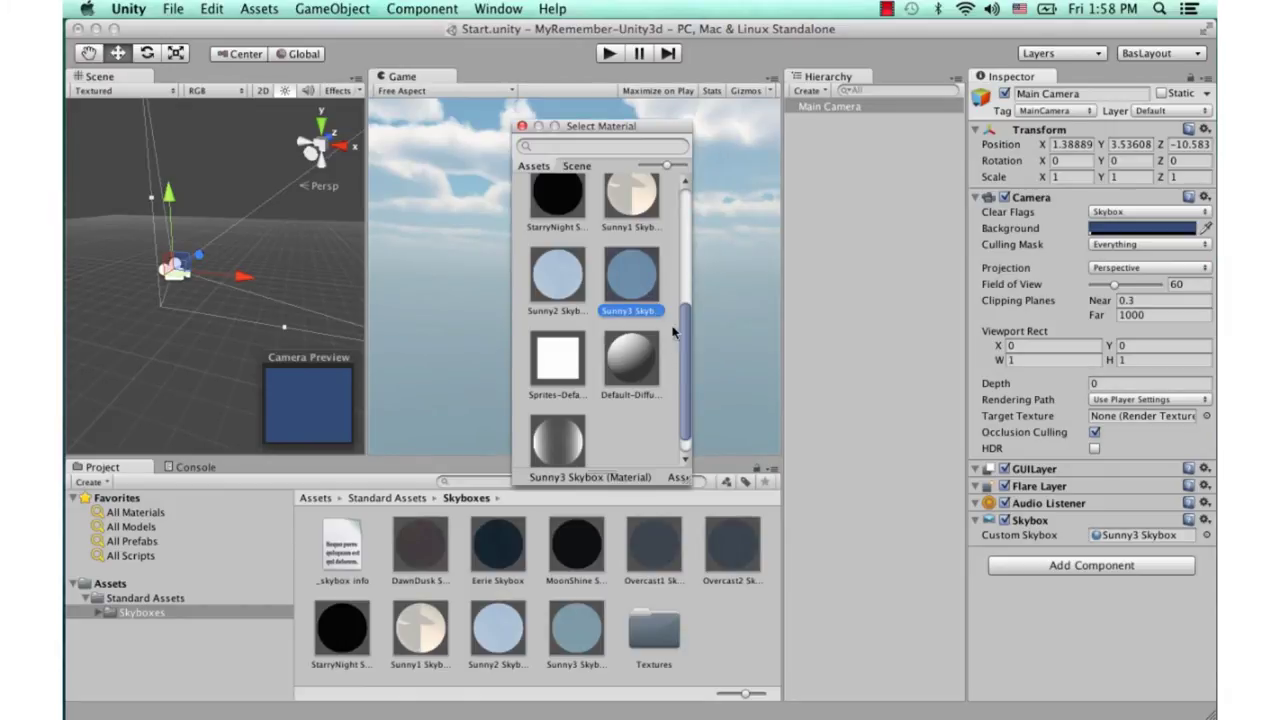
{"action": "left_click_drag", "start_coordinate": [622, 128], "coordinate": [720, 136]}
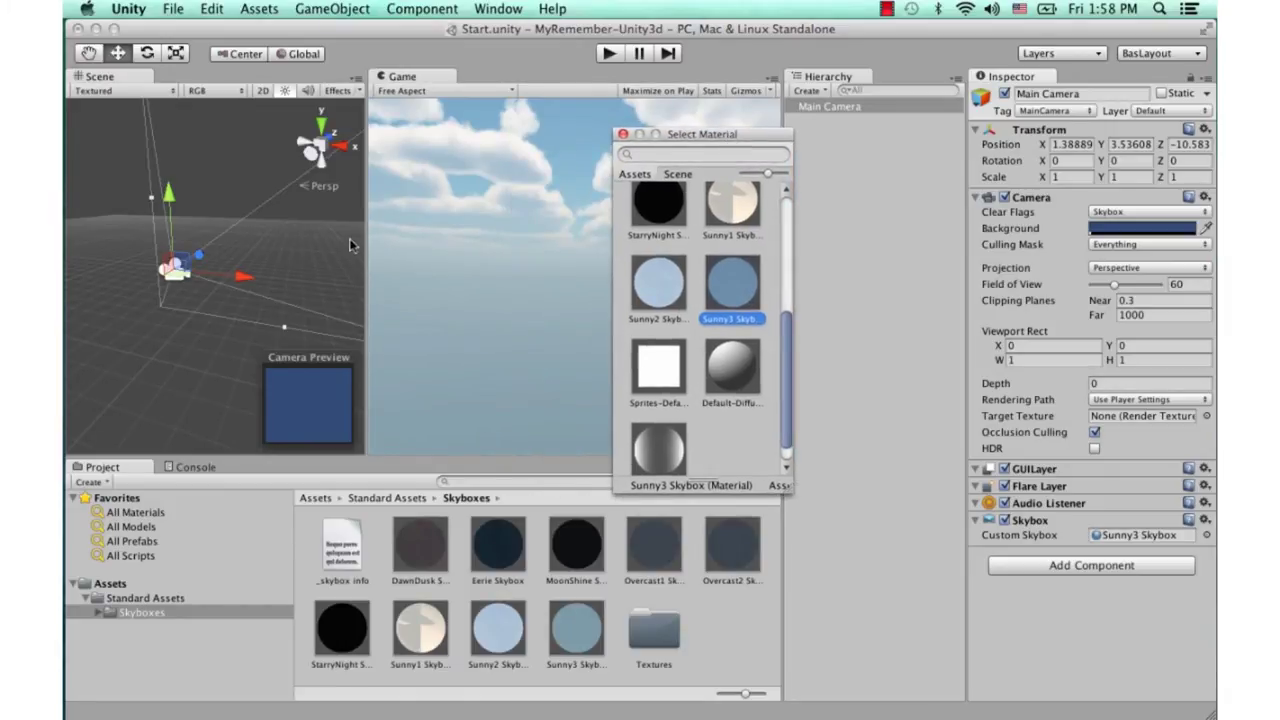
{"action": "left_click", "coordinate": [294, 230]}
{"action": "mouse_move", "coordinate": [366, 243]}
{"action": "left_mouse_down"}
{"action": "mouse_move", "coordinate": [440, 252]}
{"action": "mouse_move", "coordinate": [370, 252]}
{"action": "left_mouse_up"}
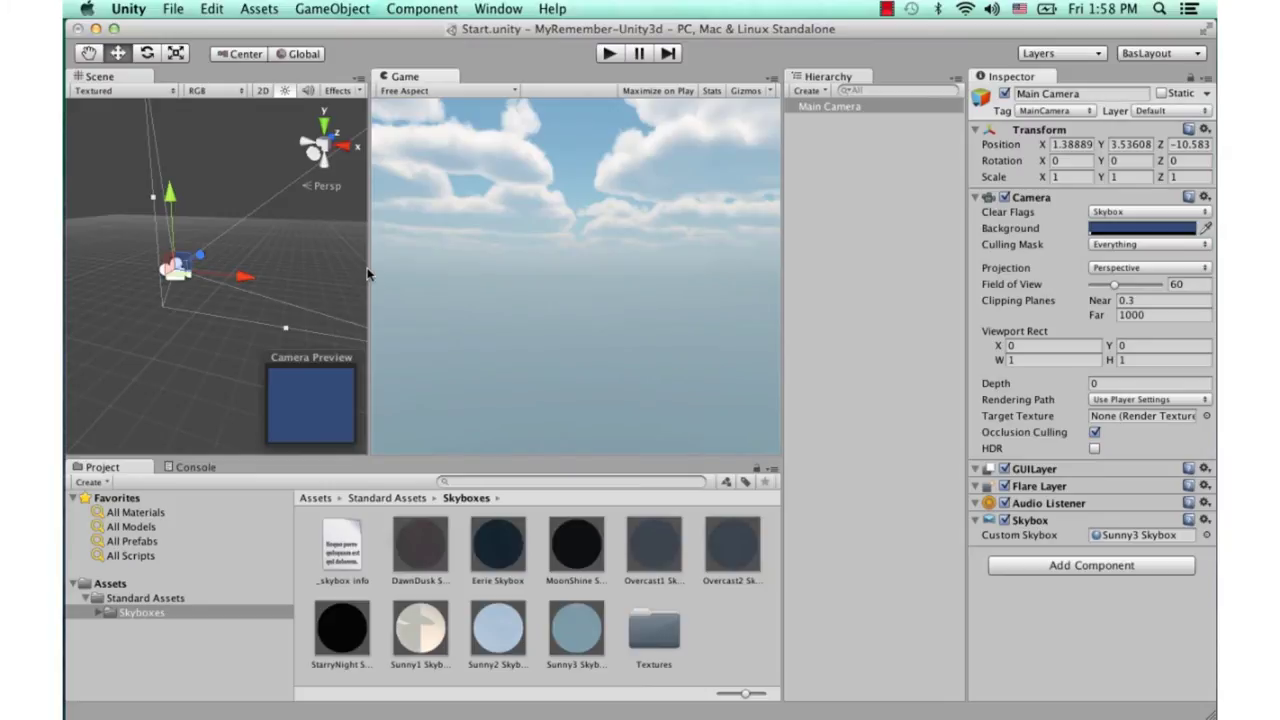
{"action": "left_click_drag", "start_coordinate": [370, 267], "coordinate": [397, 268]}
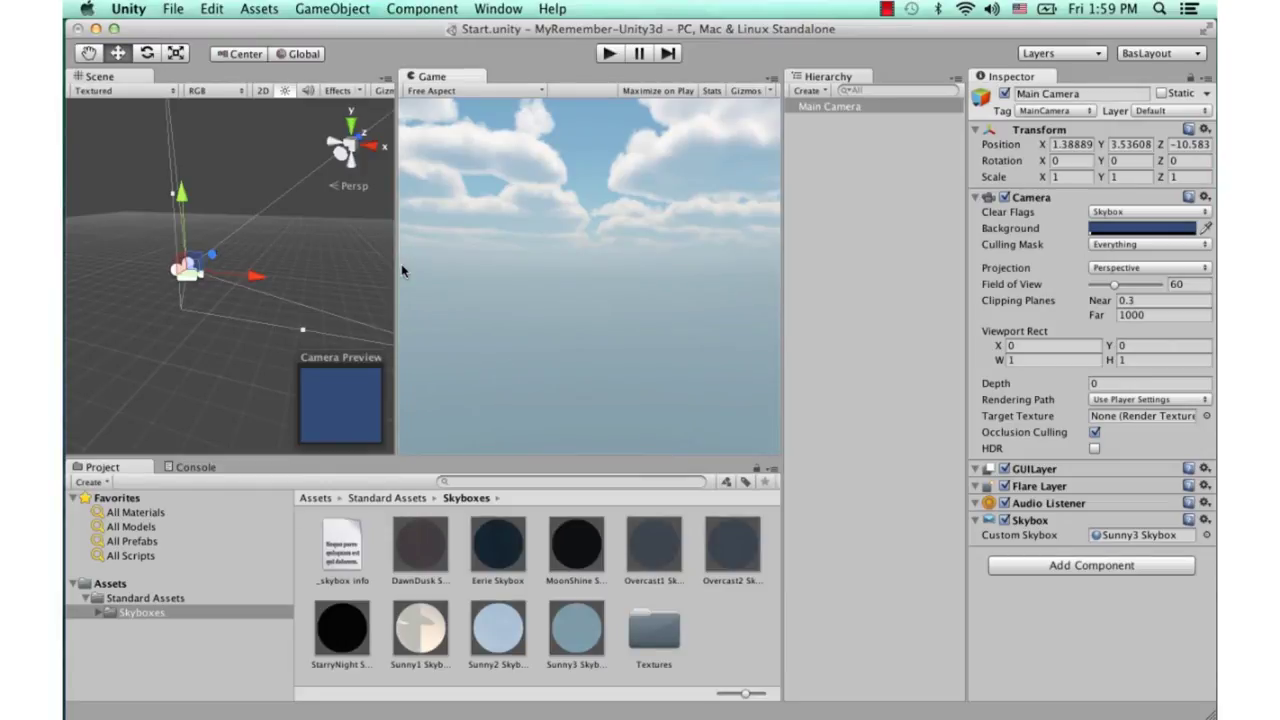
Remove the Skybox component from the Main Camera using its gear menu
{"action": "left_click", "coordinate": [1137, 536]}
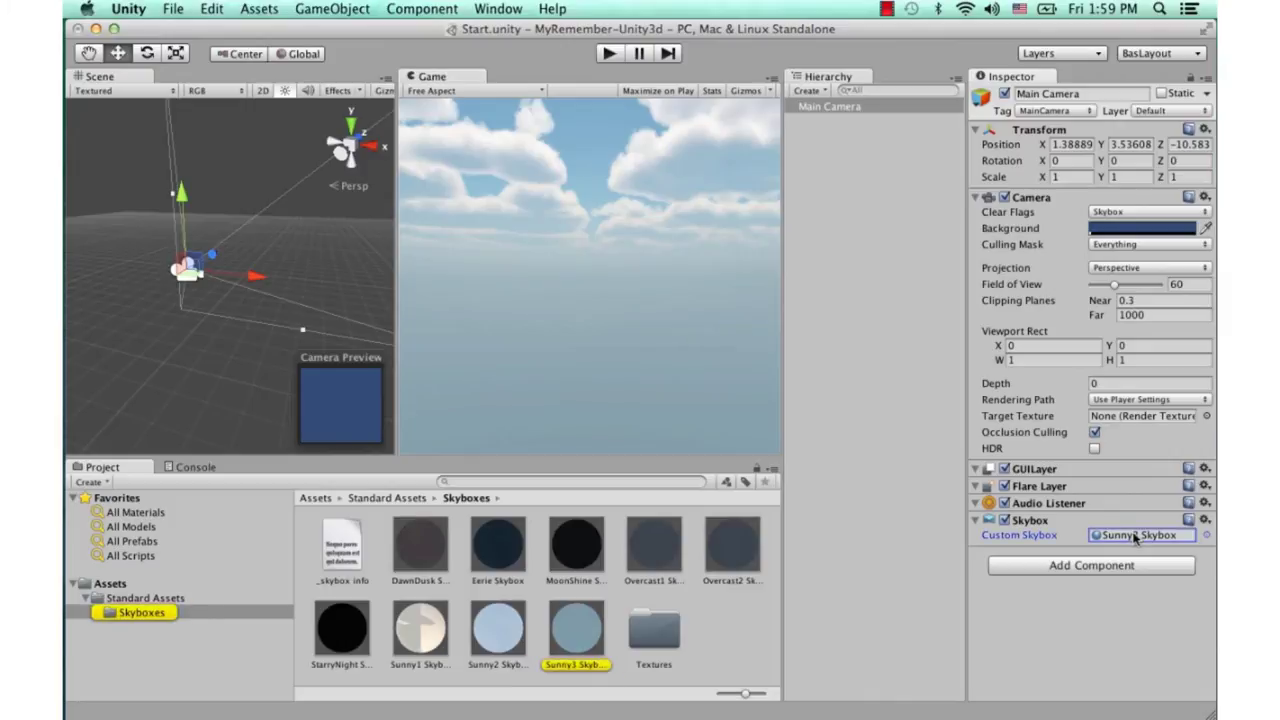
{"action": "left_click", "coordinate": [1200, 528]}
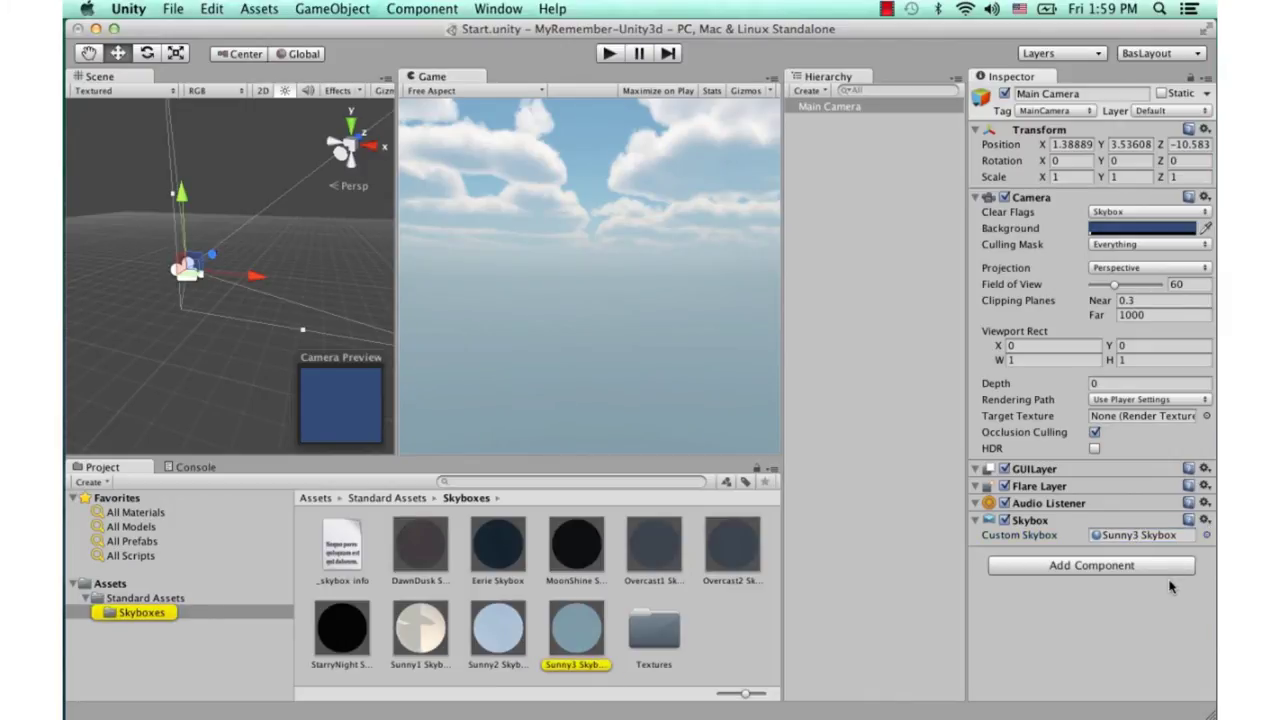
{"action": "left_click", "coordinate": [1205, 520]}
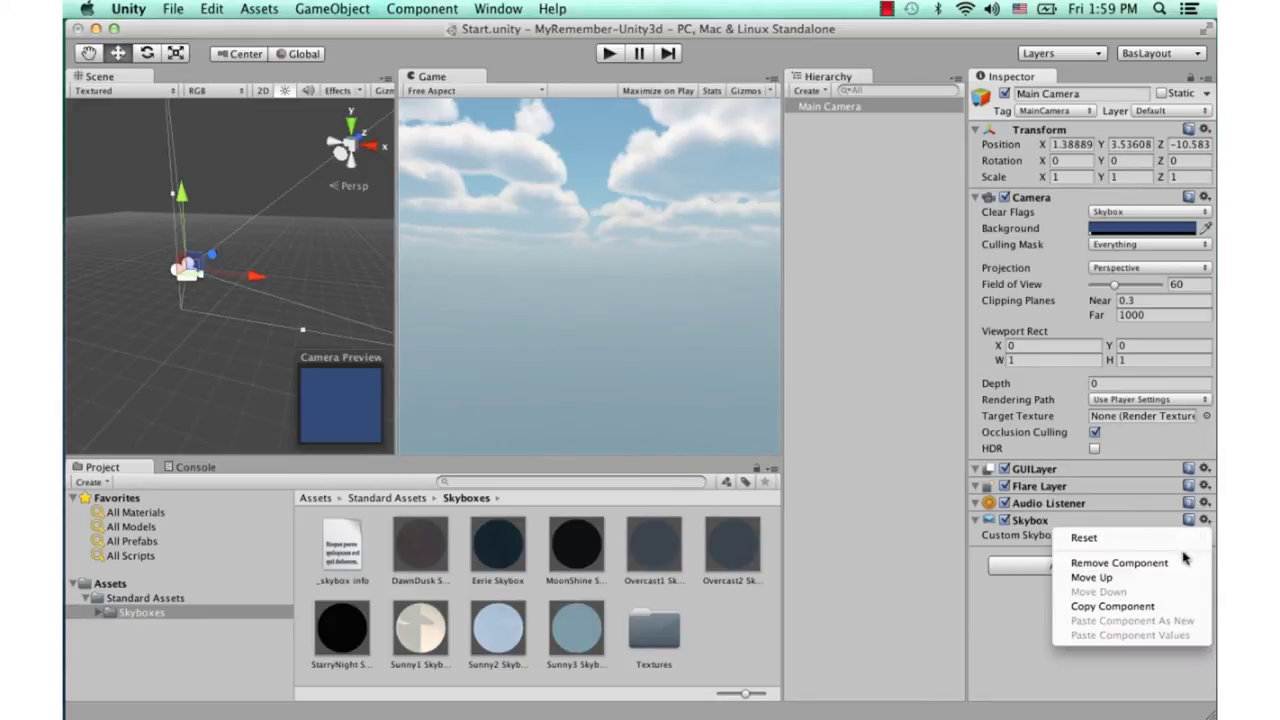
{"action": "left_click", "coordinate": [1181, 565]}
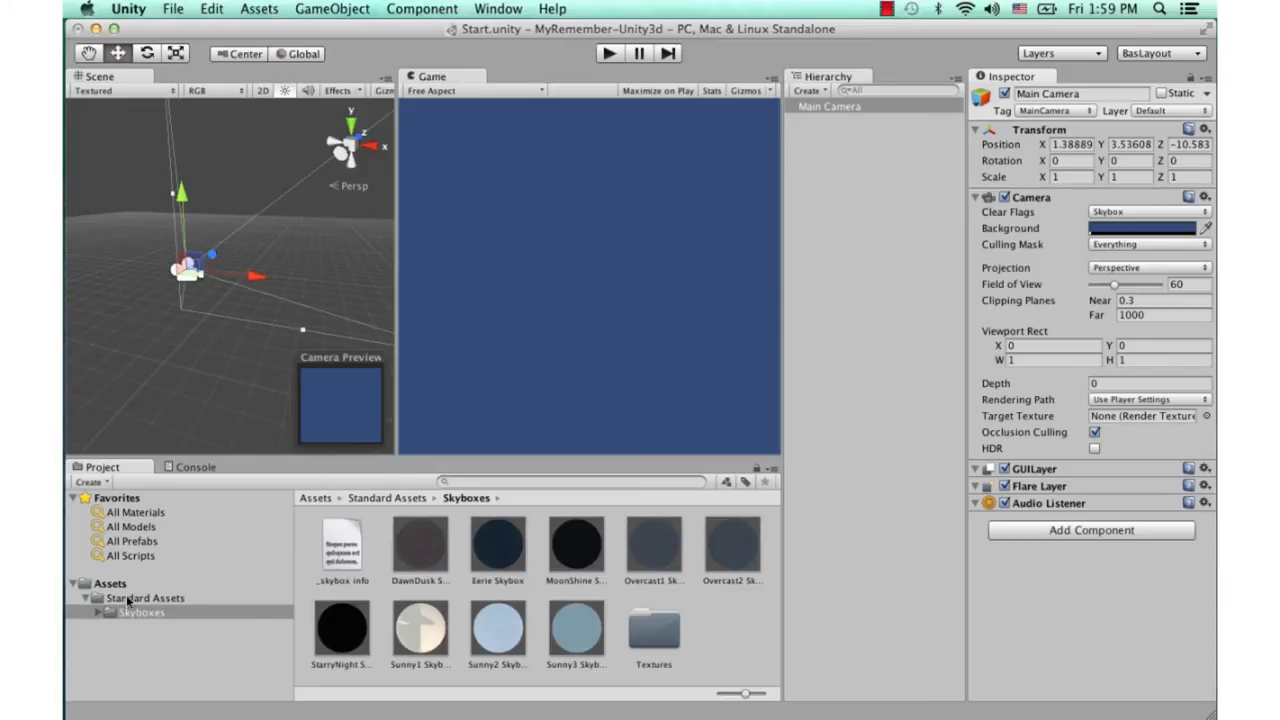
Collapse Standard Assets and add a Terrain via GameObject > Create Other > Terrain
{"action": "left_click", "coordinate": [86, 598]}
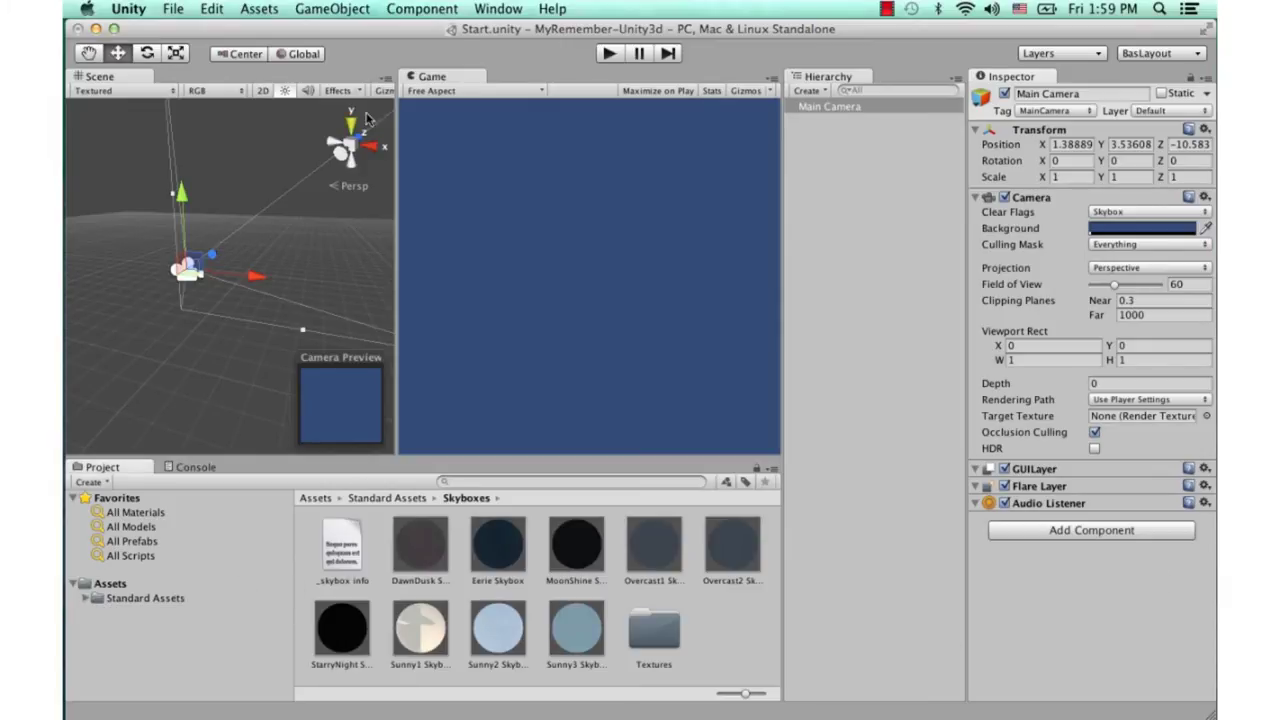
{"action": "left_click", "coordinate": [338, 10]}
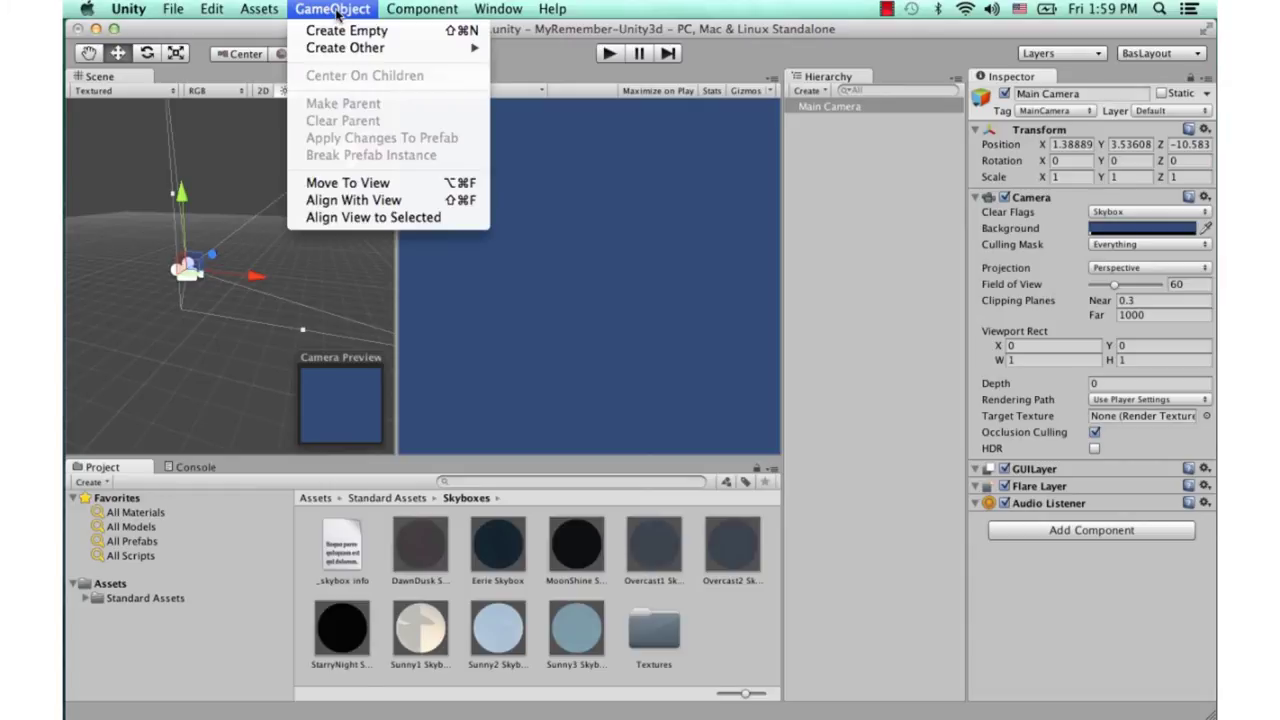
{"action": "mouse_move", "coordinate": [356, 50]}
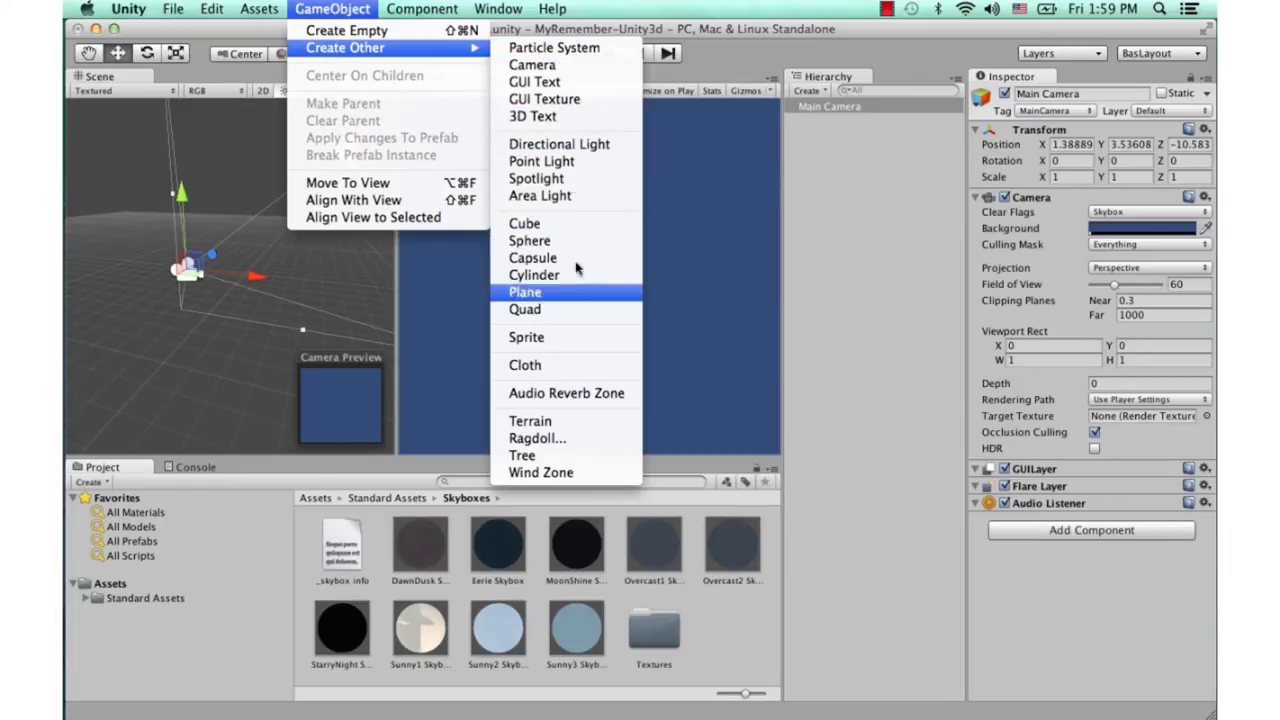
{"action": "left_click", "coordinate": [574, 425]}
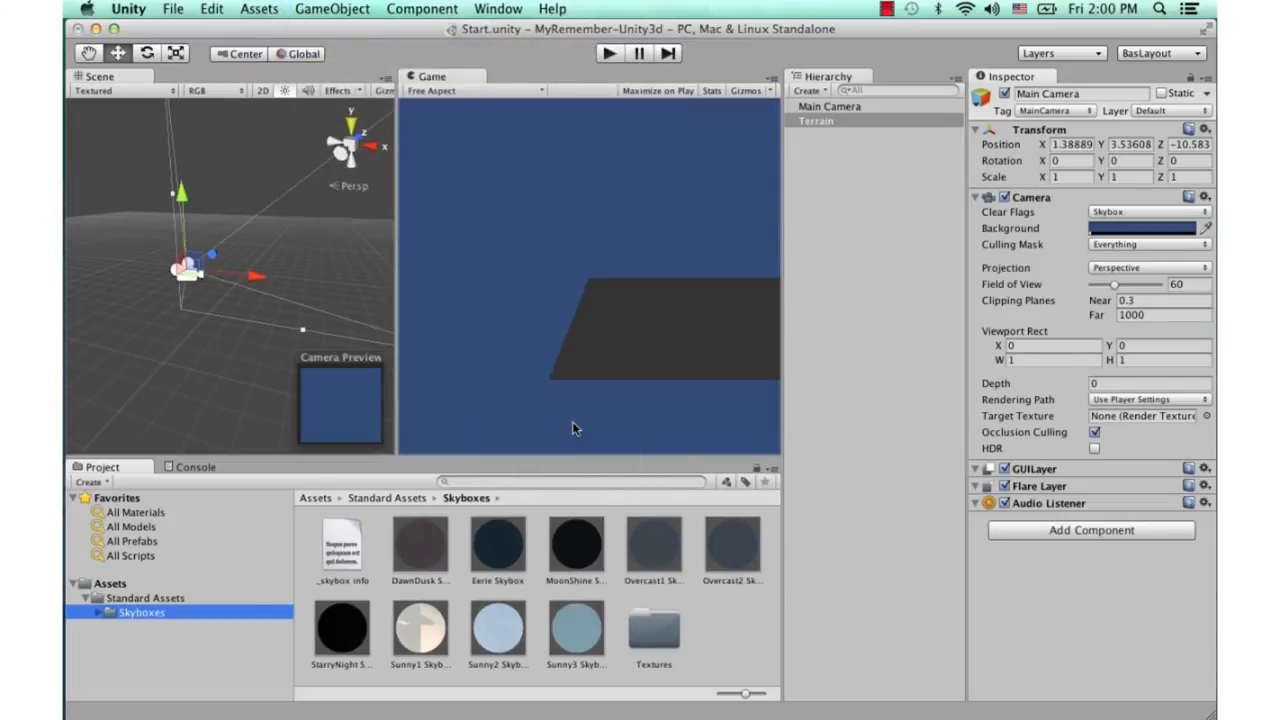
Select the Terrain and pan and orbit the Scene view around it
{"action": "left_click", "coordinate": [344, 207]}
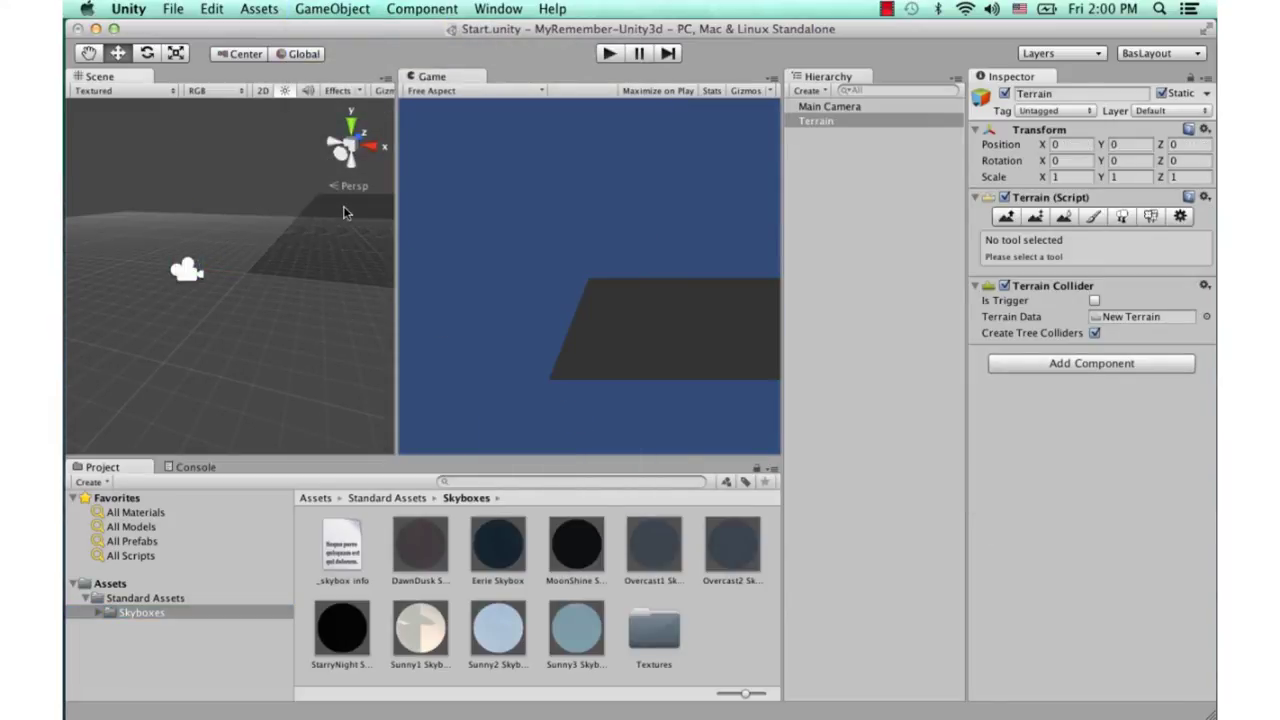
{"action": "left_click_drag", "start_coordinate": [265, 168], "coordinate": [362, 311]}
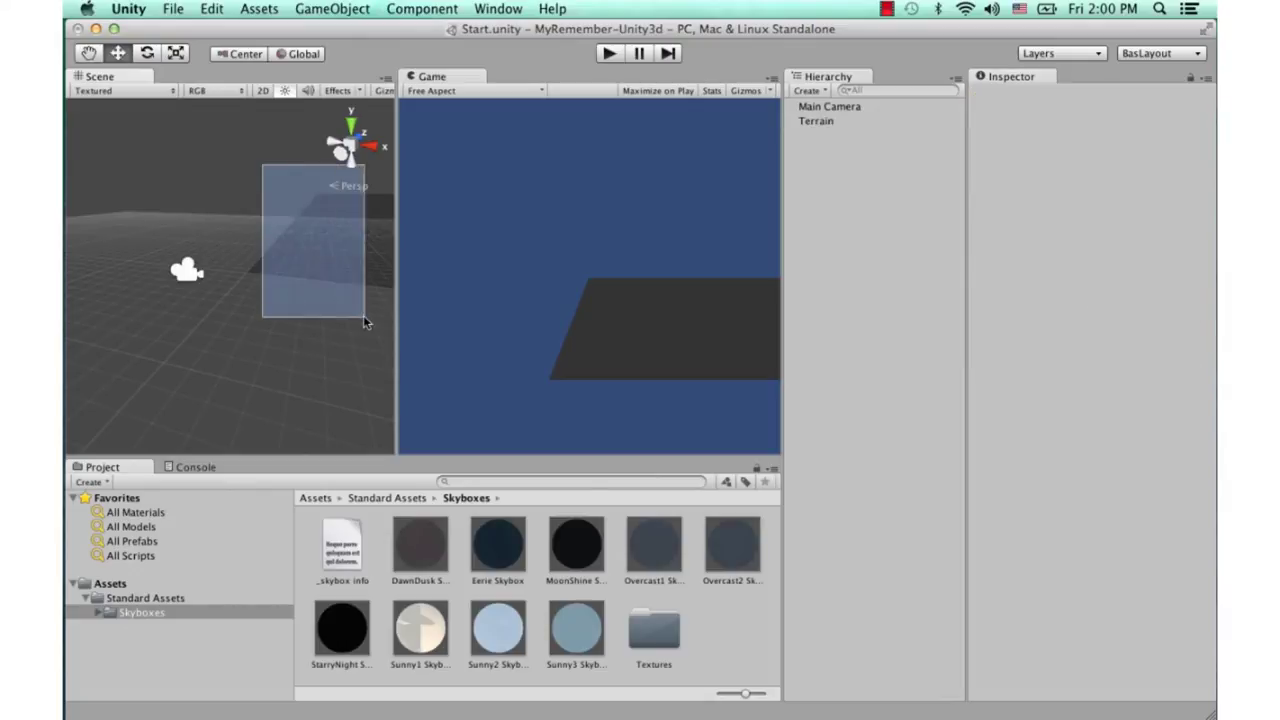
{"action": "left_click", "coordinate": [818, 121]}
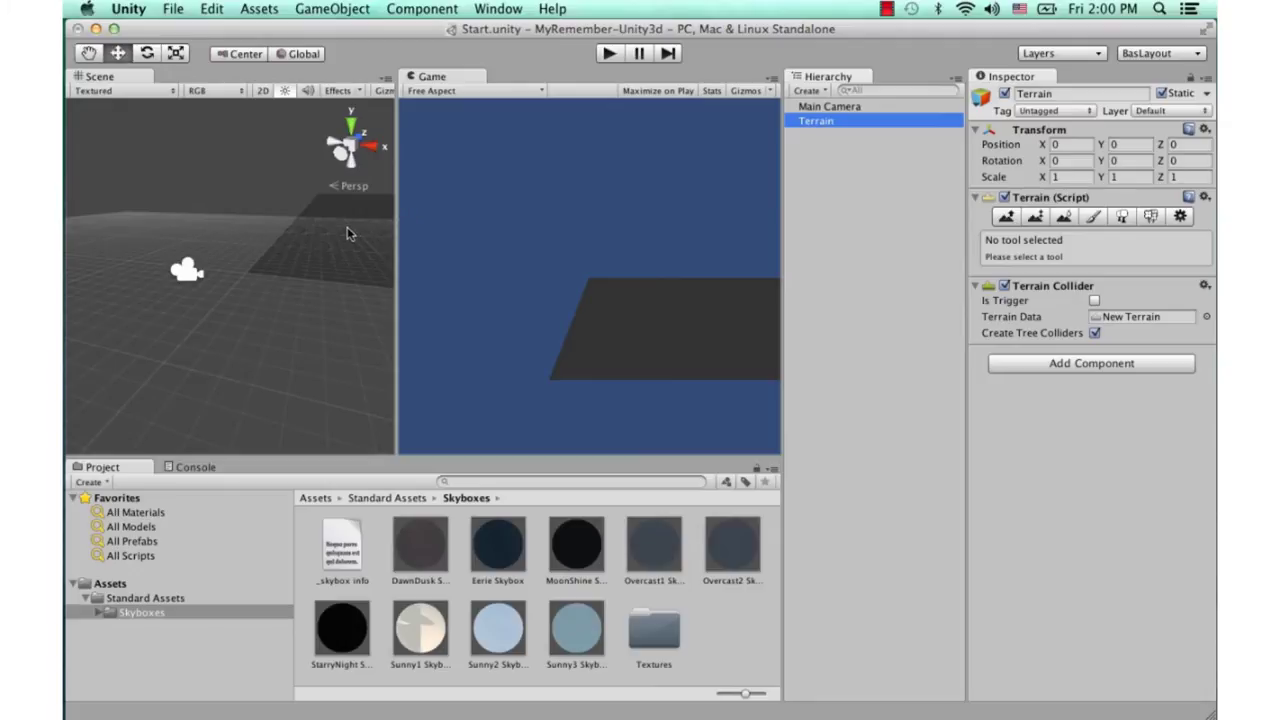
{"action": "mouse_move", "coordinate": [337, 236]}
{"action": "middle_mouse_down"}
{"action": "mouse_move", "coordinate": [293, 280]}
{"action": "mouse_move", "coordinate": [98, 272]}
{"action": "mouse_move", "coordinate": [300, 276]}
{"action": "mouse_move", "coordinate": [315, 256]}
{"action": "mouse_move", "coordinate": [179, 254]}
{"action": "mouse_move", "coordinate": [63, 277]}
{"action": "middle_mouse_up"}
{"action": "mouse_move", "coordinate": [266, 266]}
{"action": "left_mouse_down", "text": "alt"}
{"action": "mouse_move", "coordinate": [260, 235]}
{"action": "mouse_move", "coordinate": [305, 240]}
{"action": "mouse_move", "coordinate": [220, 297]}
{"action": "mouse_move", "coordinate": [184, 295]}
{"action": "left_mouse_up", "text": "alt"}
Frame the Main Camera, tilt it down about 25 degrees, and raise it to Y 840.851
{"action": "left_click", "coordinate": [818, 106]}
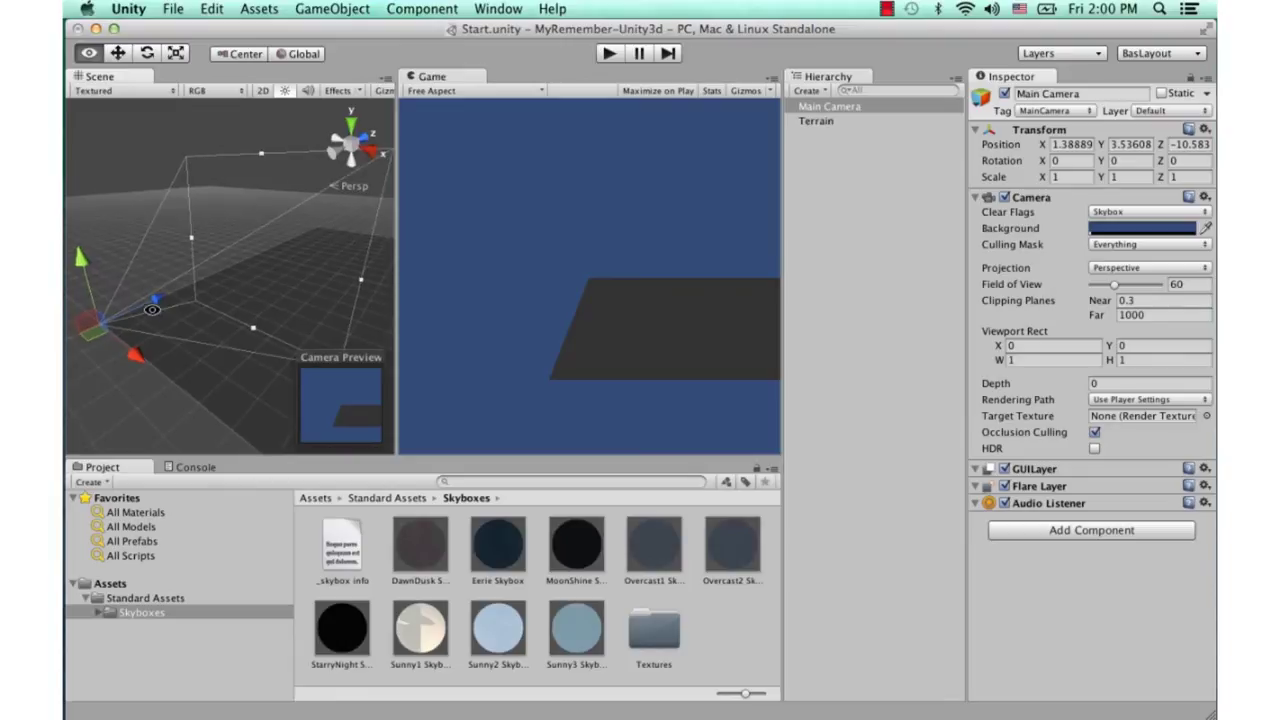
{"action": "key", "text": "f"}
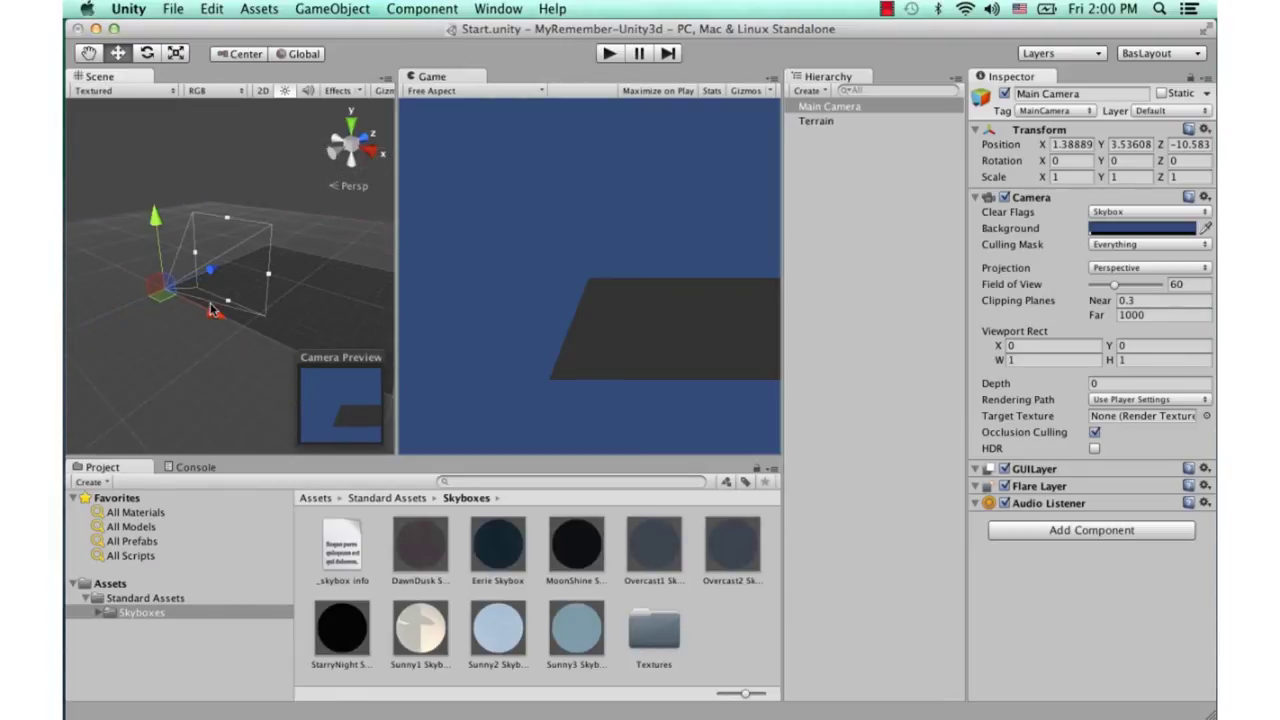
{"action": "mouse_move", "coordinate": [206, 306]}
{"action": "left_mouse_down", "text": "alt"}
{"action": "mouse_move", "coordinate": [267, 300]}
{"action": "mouse_move", "coordinate": [202, 290]}
{"action": "mouse_move", "coordinate": [197, 252]}
{"action": "left_mouse_up", "text": "alt"}
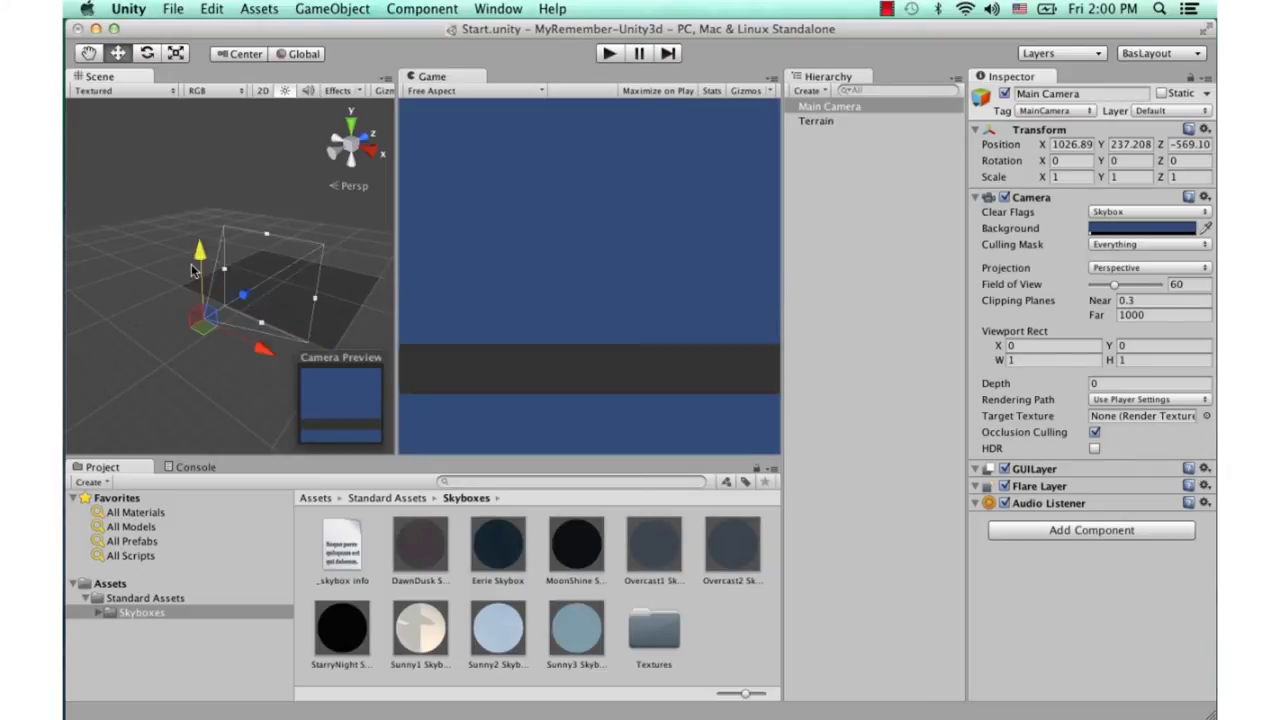
{"action": "key", "text": "e"}
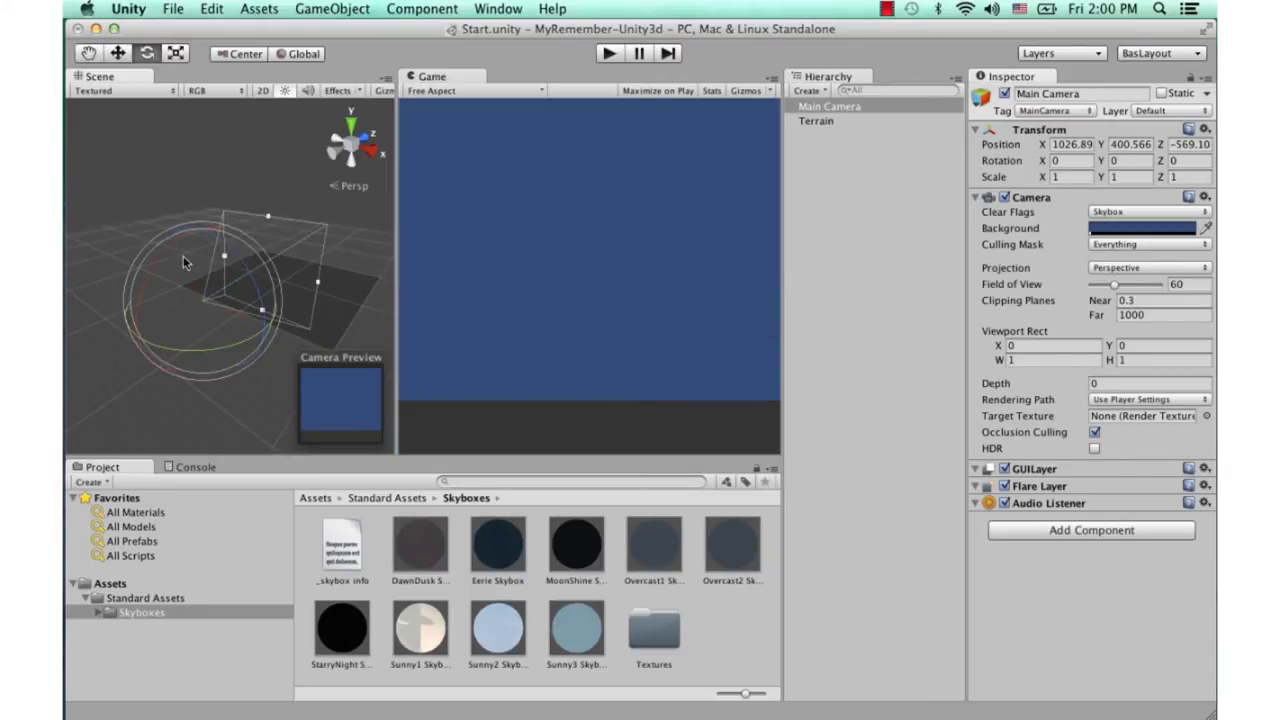
{"action": "left_click_drag", "start_coordinate": [161, 257], "coordinate": [226, 199]}
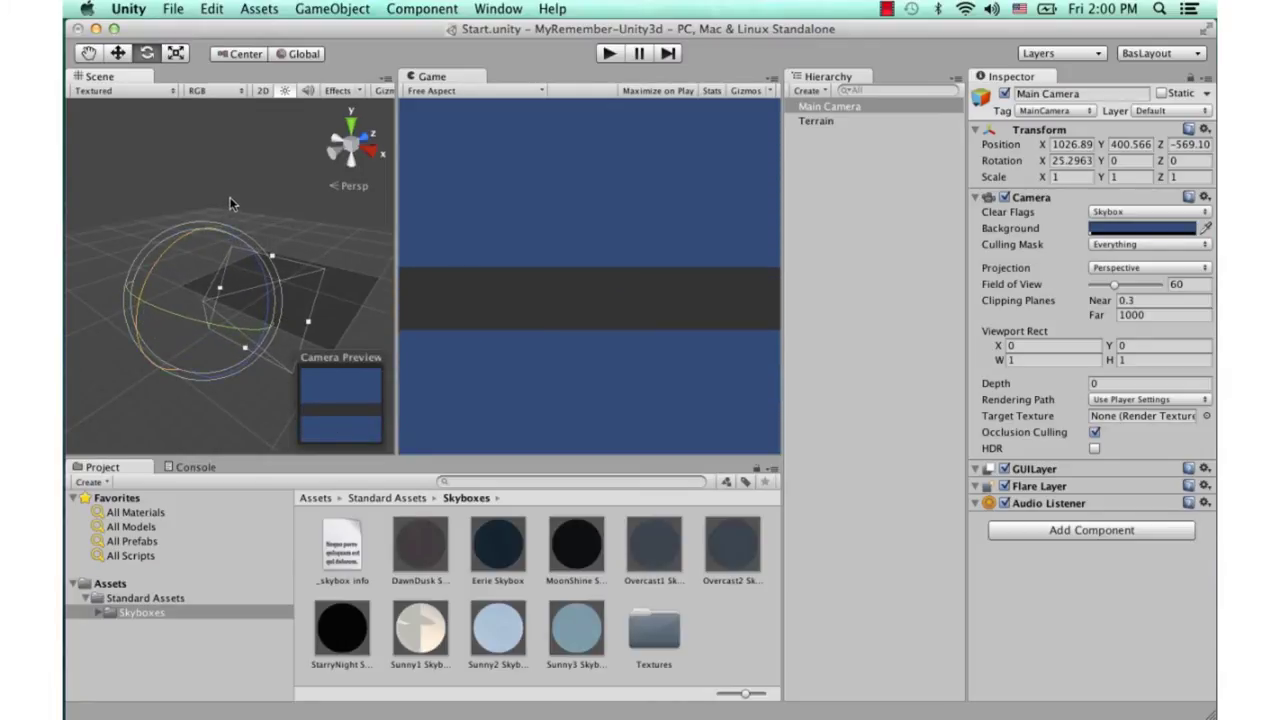
{"action": "key", "text": "w"}
{"action": "mouse_move", "coordinate": [210, 250]}
{"action": "left_mouse_down"}
{"action": "mouse_move", "coordinate": [231, 249]}
{"action": "mouse_move", "coordinate": [125, 255]}
{"action": "mouse_move", "coordinate": [274, 262]}
{"action": "left_mouse_up"}
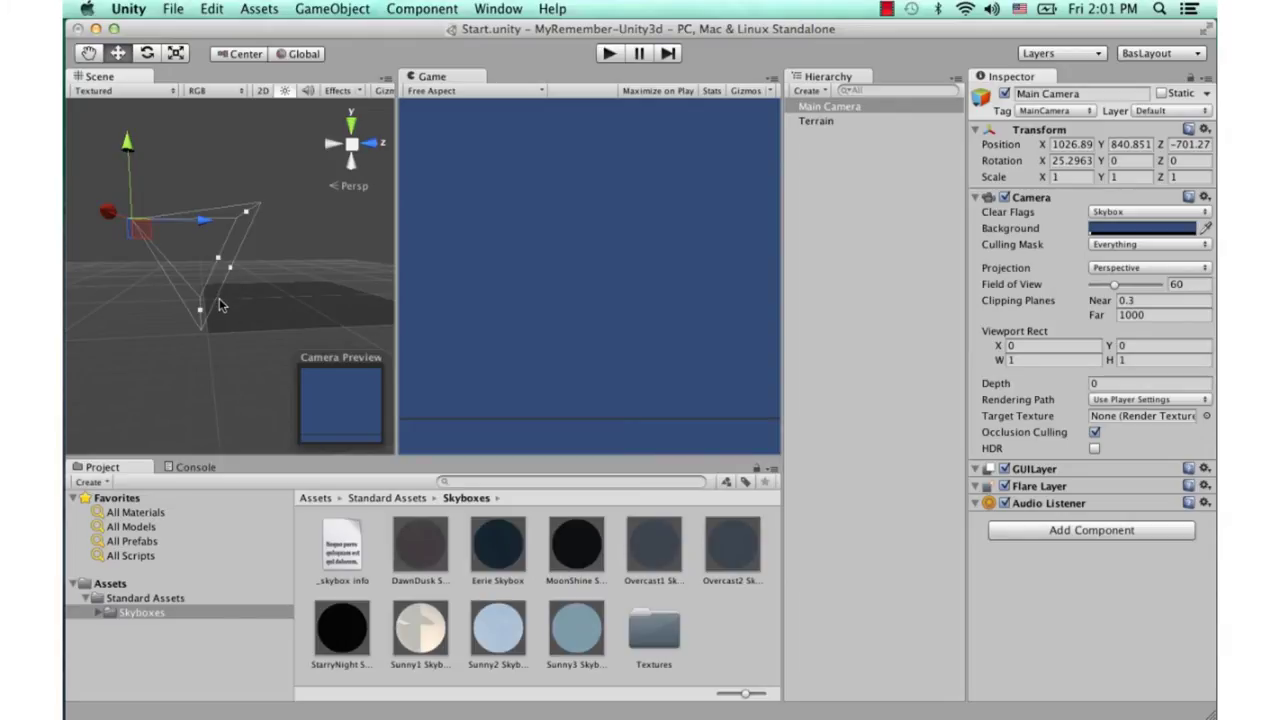
Try a far clipping distance of 5000 on the Main Camera, then reselect the camera
{"action": "left_click", "coordinate": [1148, 316]}
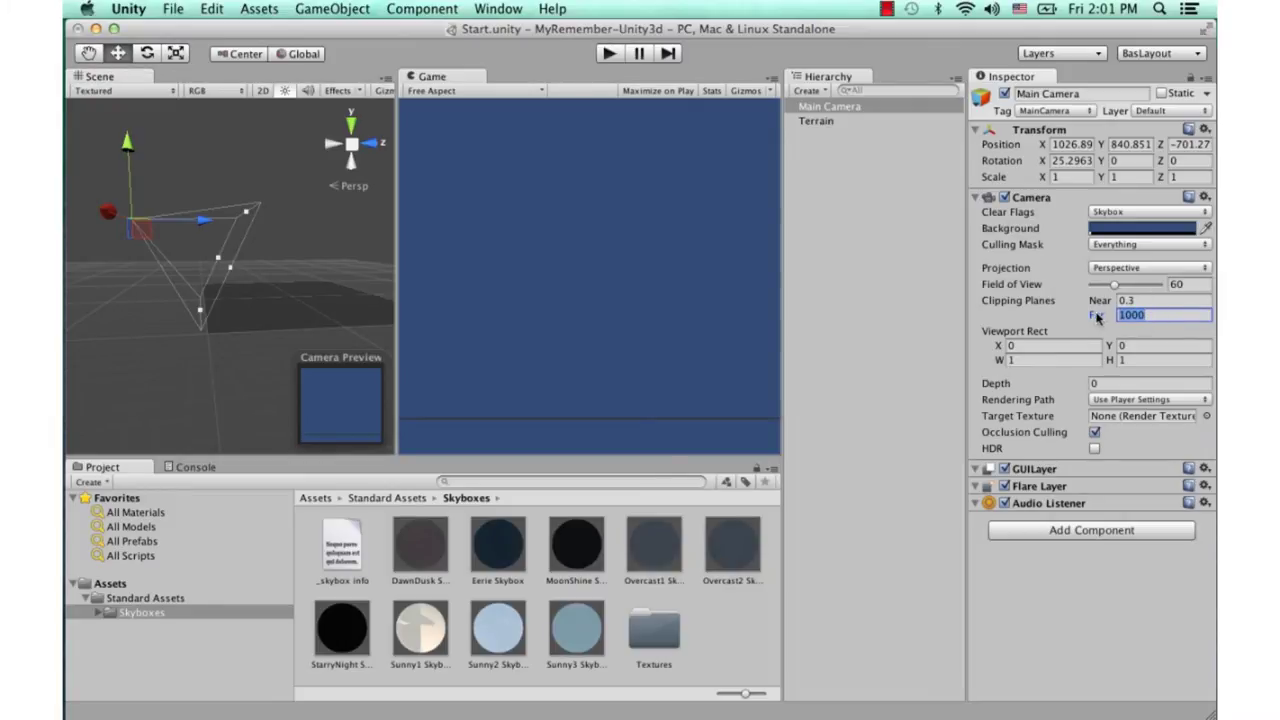
{"action": "type", "text": "5000"}
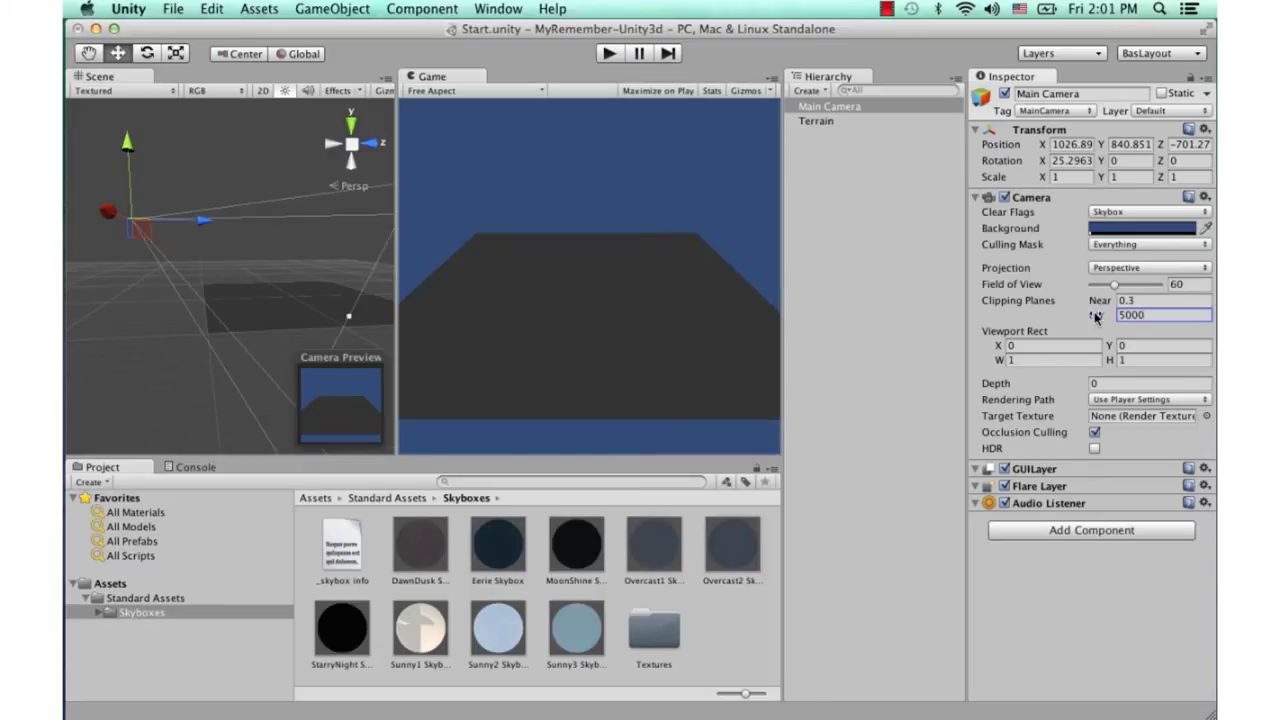
{"action": "left_click", "coordinate": [158, 326]}
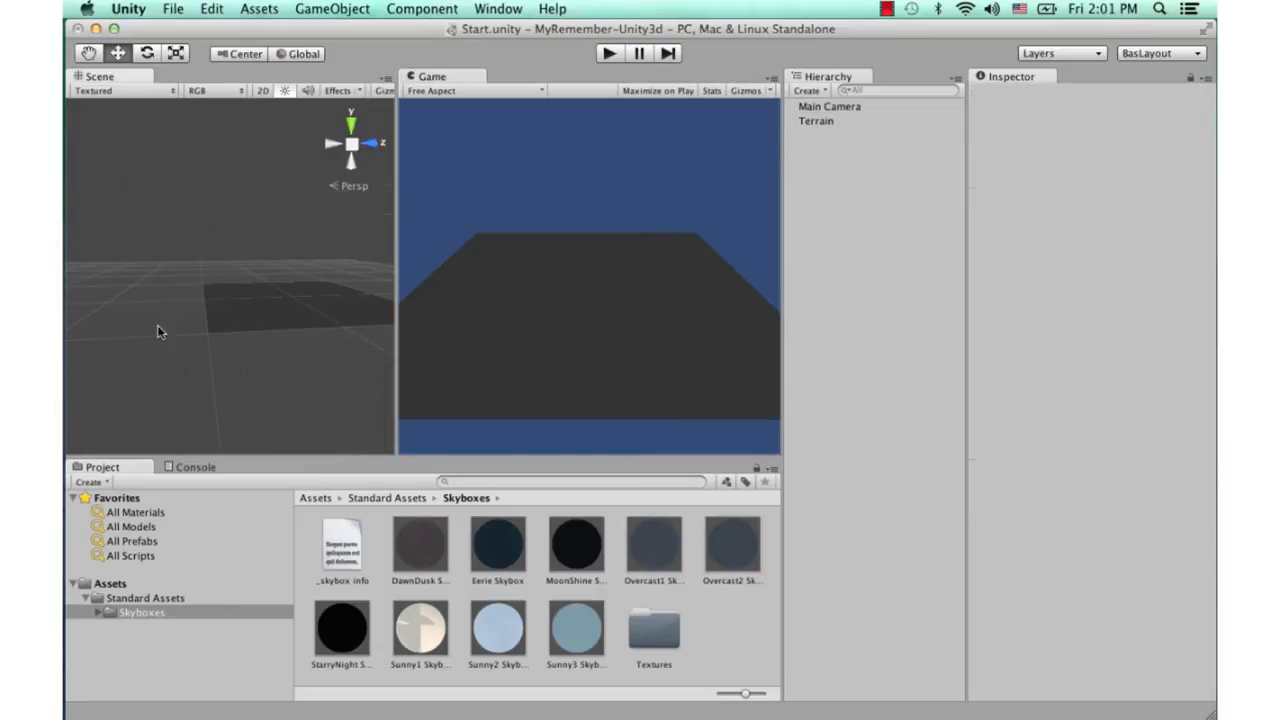
{"action": "left_click", "coordinate": [110, 185]}
{"action": "mouse_move", "coordinate": [245, 284]}
{"action": "left_mouse_down", "text": "alt"}
{"action": "mouse_move", "coordinate": [279, 304]}
{"action": "mouse_move", "coordinate": [251, 375]}
{"action": "left_mouse_up", "text": "alt"}
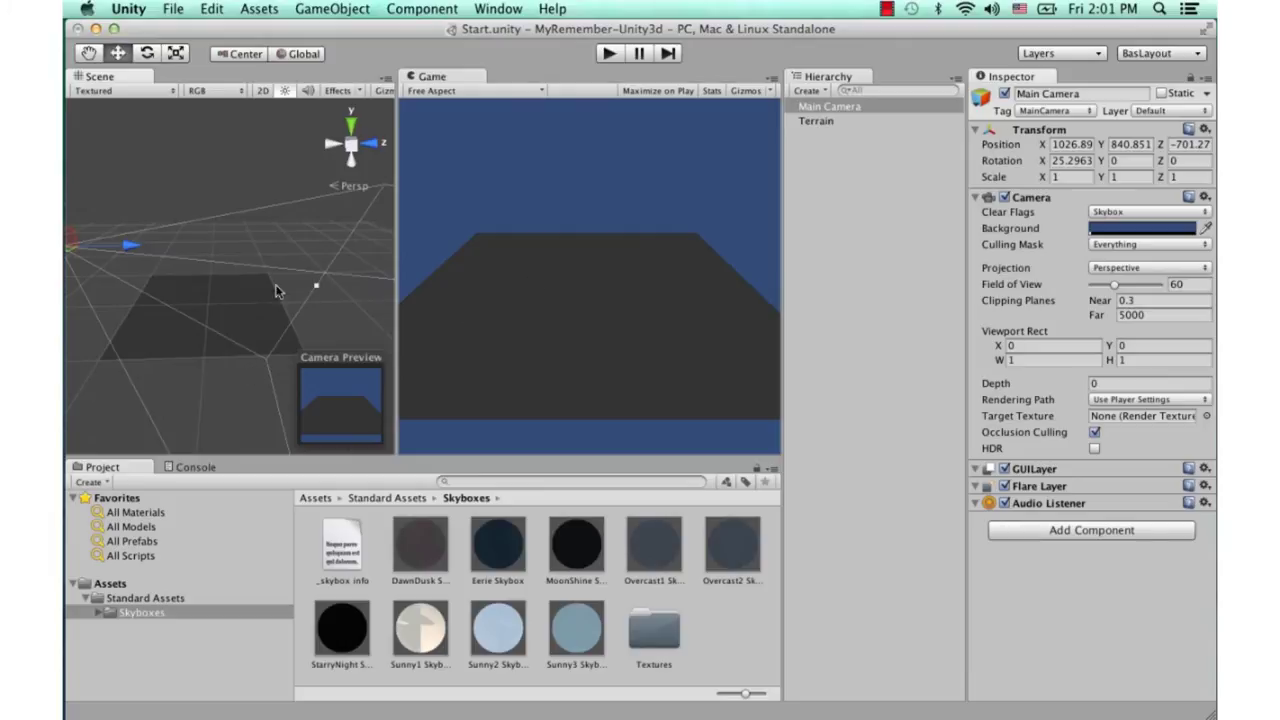
Change the Main Camera's far clipping plane to 2500 and check the terrain in view
{"action": "left_click", "coordinate": [1163, 314]}
{"action": "type", "text": "200"}
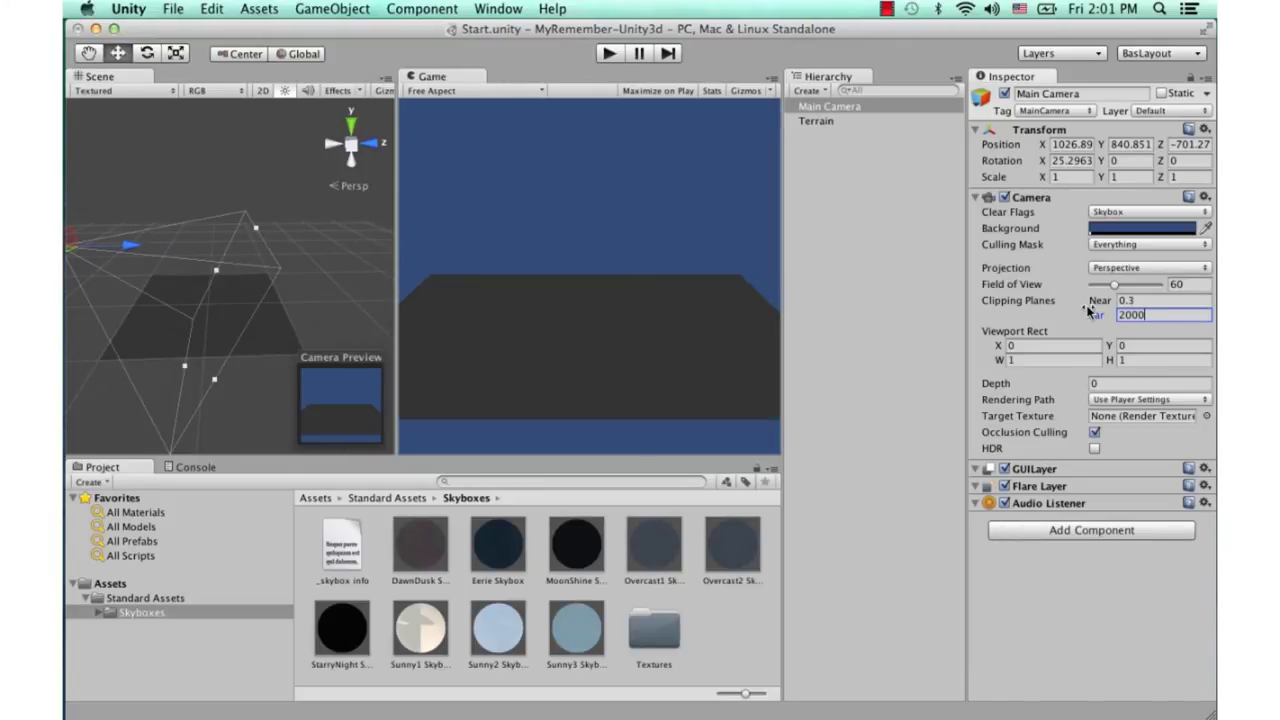
{"action": "key", "text": "BackSpace"}
{"action": "key", "text": "BackSpace"}
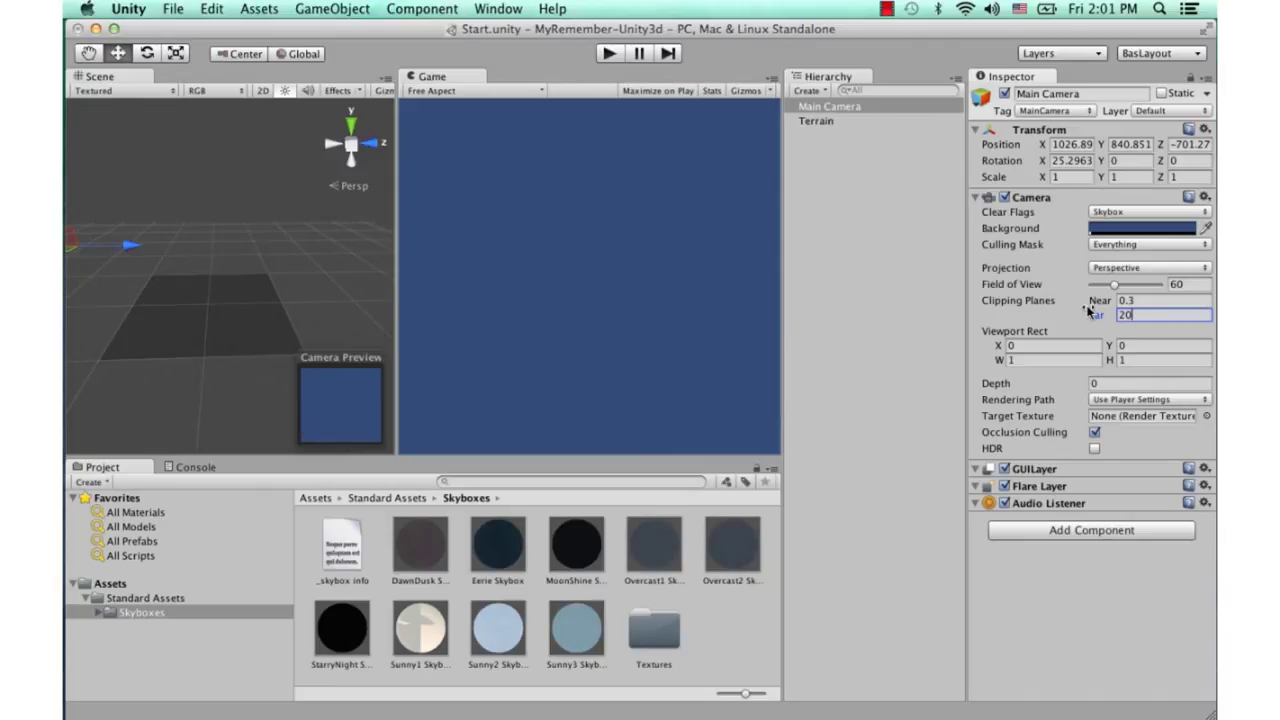
{"action": "type", "text": "500"}
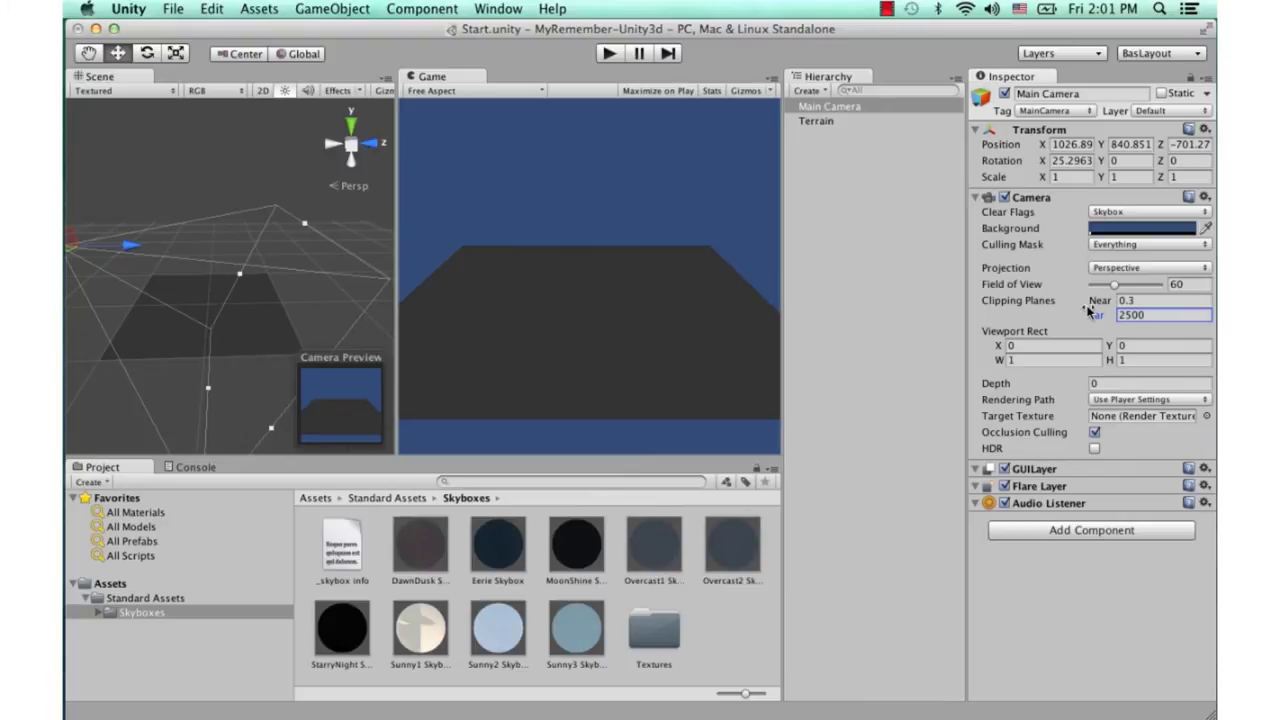
{"action": "left_click", "coordinate": [170, 167]}
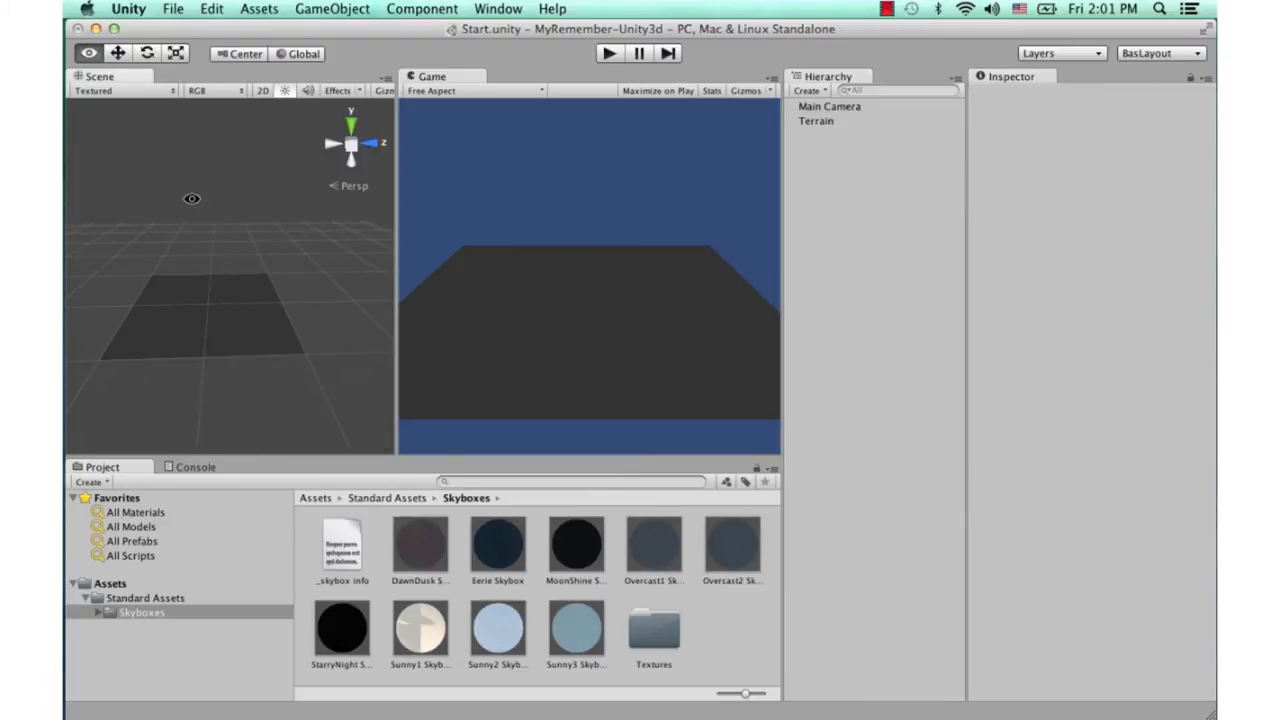
{"action": "middle_click_drag", "start_coordinate": [191, 197], "coordinate": [306, 183]}
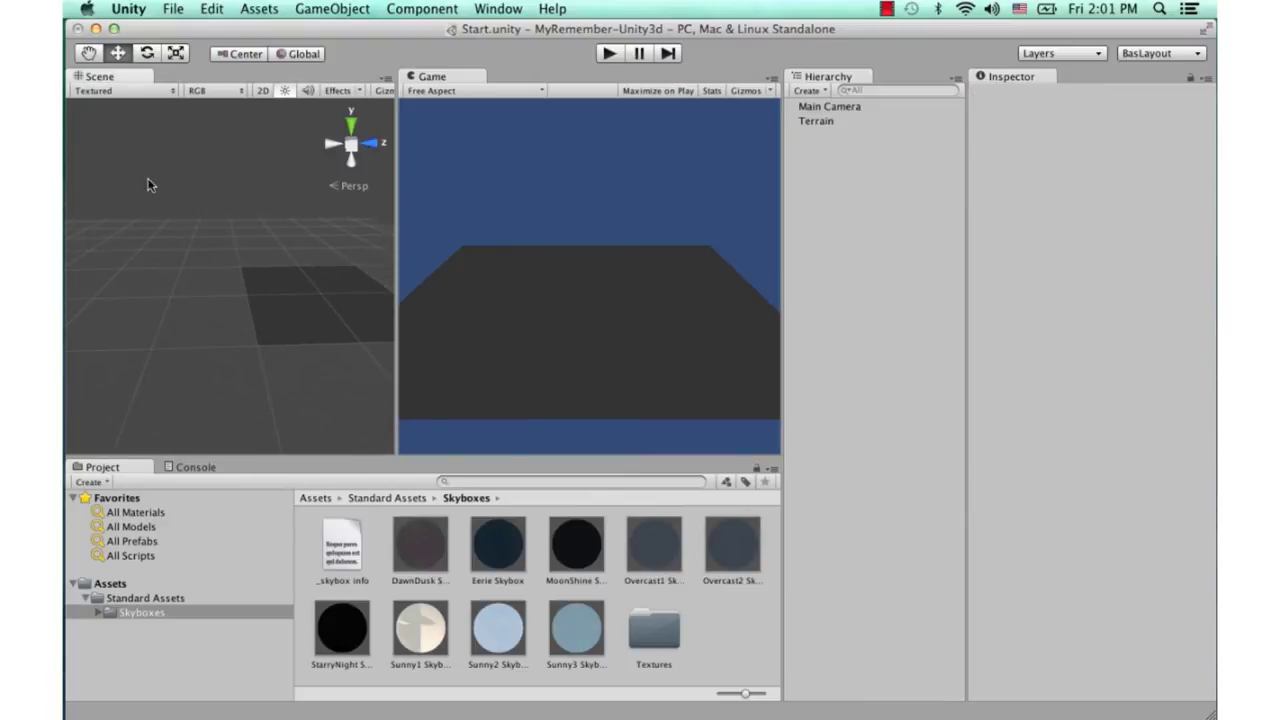
{"action": "left_click_drag", "start_coordinate": [148, 180], "coordinate": [227, 347]}
{"action": "middle_click_drag", "start_coordinate": [280, 288], "coordinate": [226, 271]}
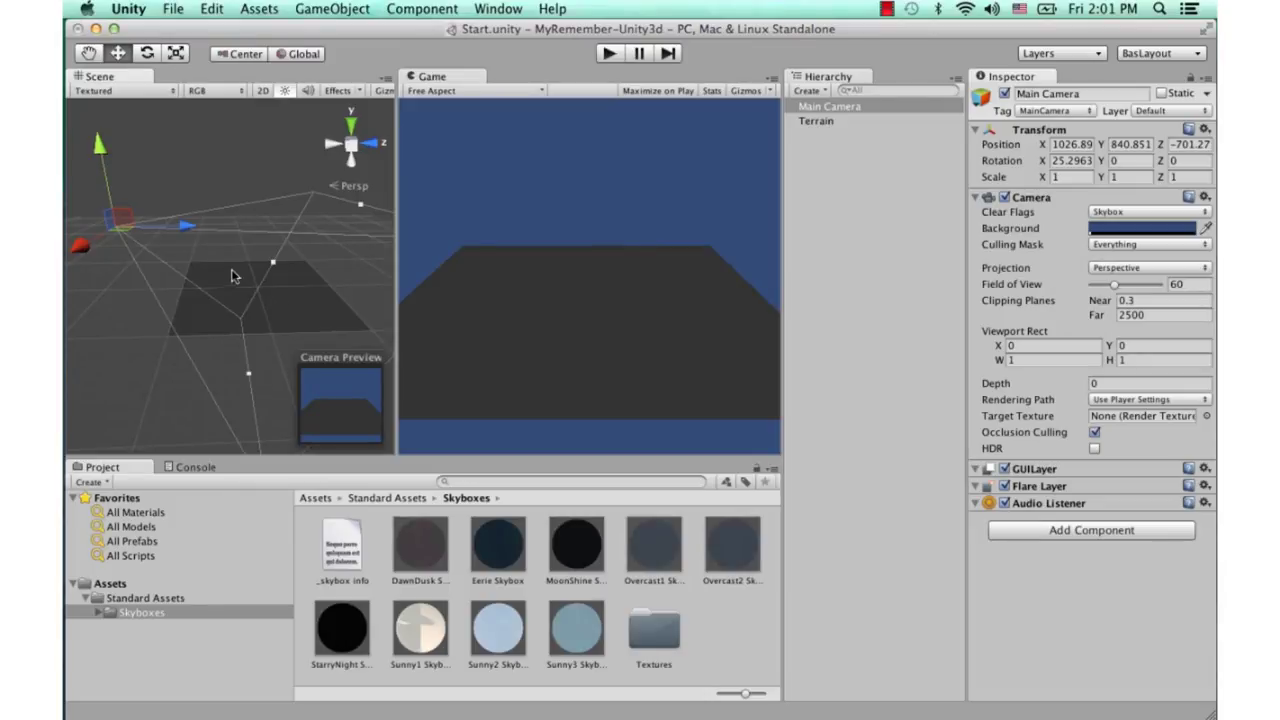
Add a Directional light, lift it to Y 1631.63, and select the Terrain
{"action": "left_click", "coordinate": [355, 10]}
{"action": "mouse_move", "coordinate": [365, 57]}
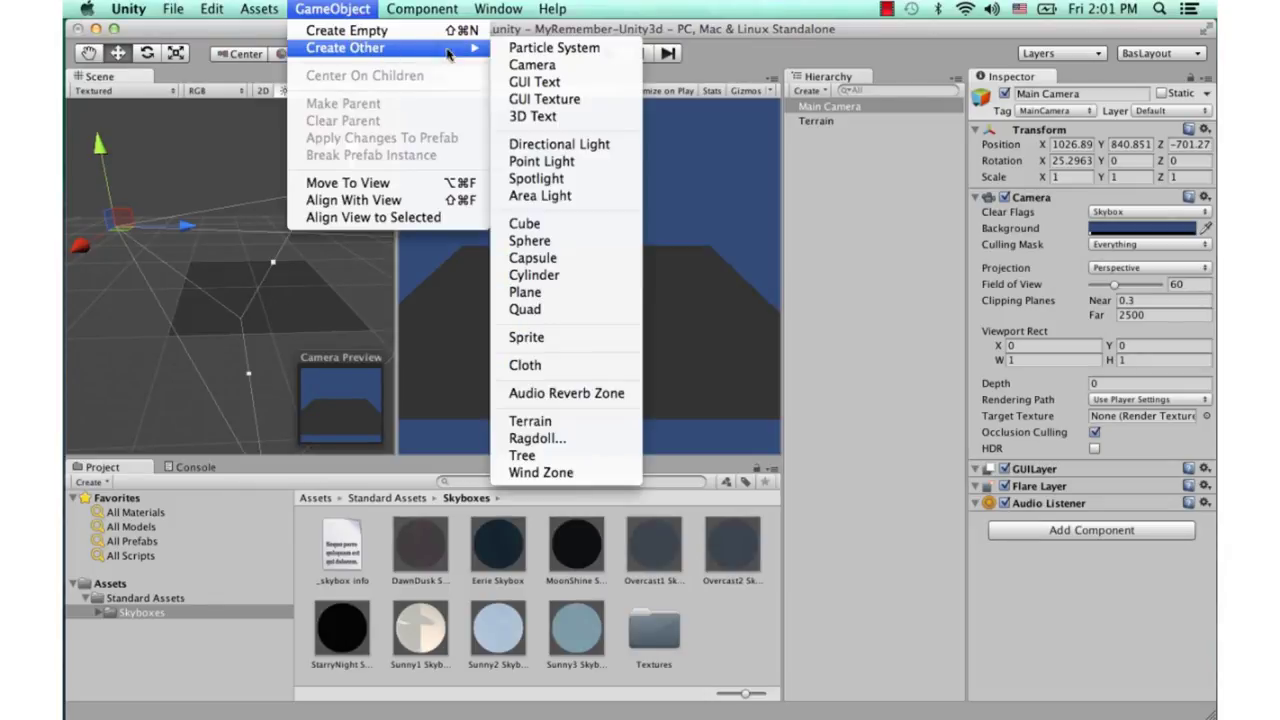
{"action": "left_click", "coordinate": [549, 147]}
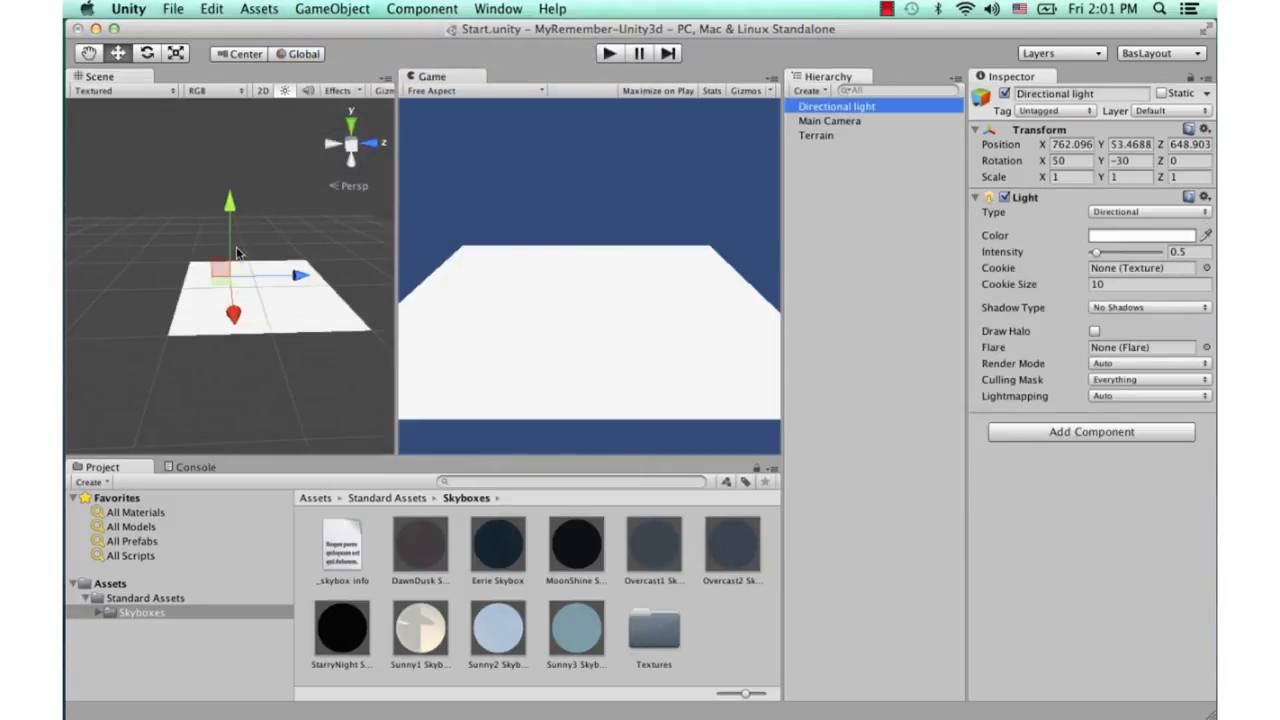
{"action": "left_click_drag", "start_coordinate": [230, 222], "coordinate": [231, 114]}
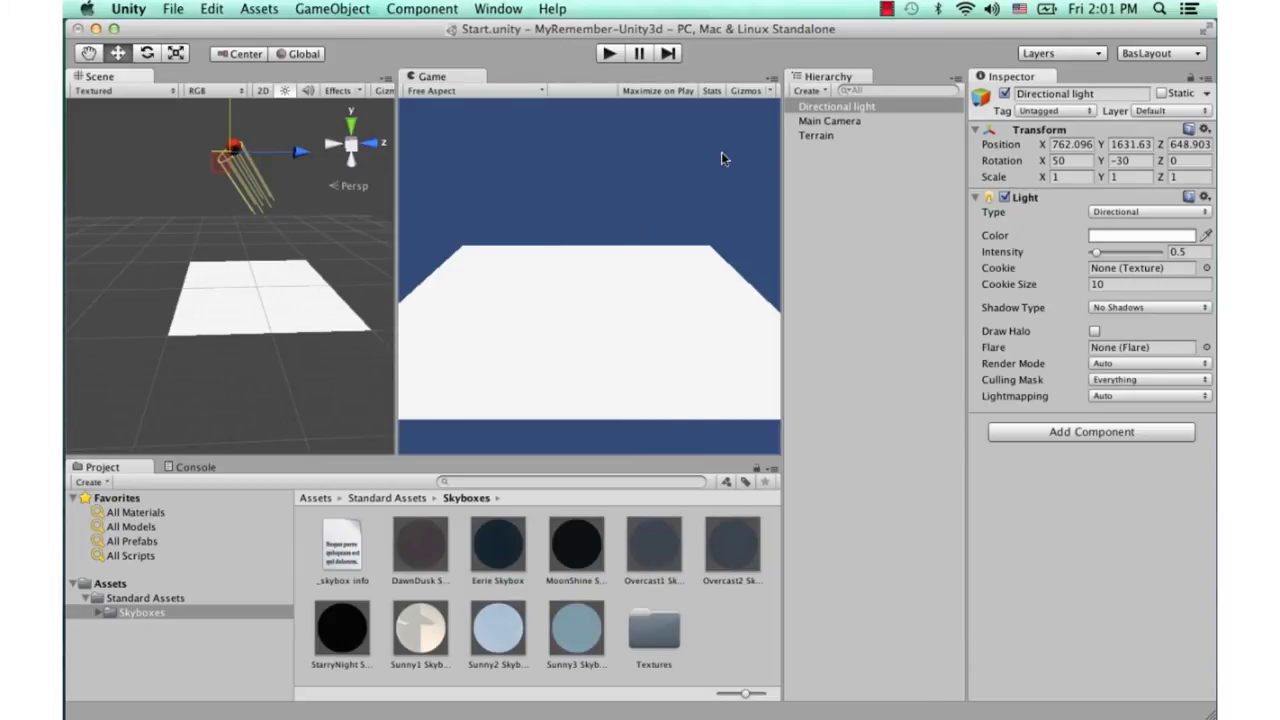
{"action": "left_click", "coordinate": [872, 138]}
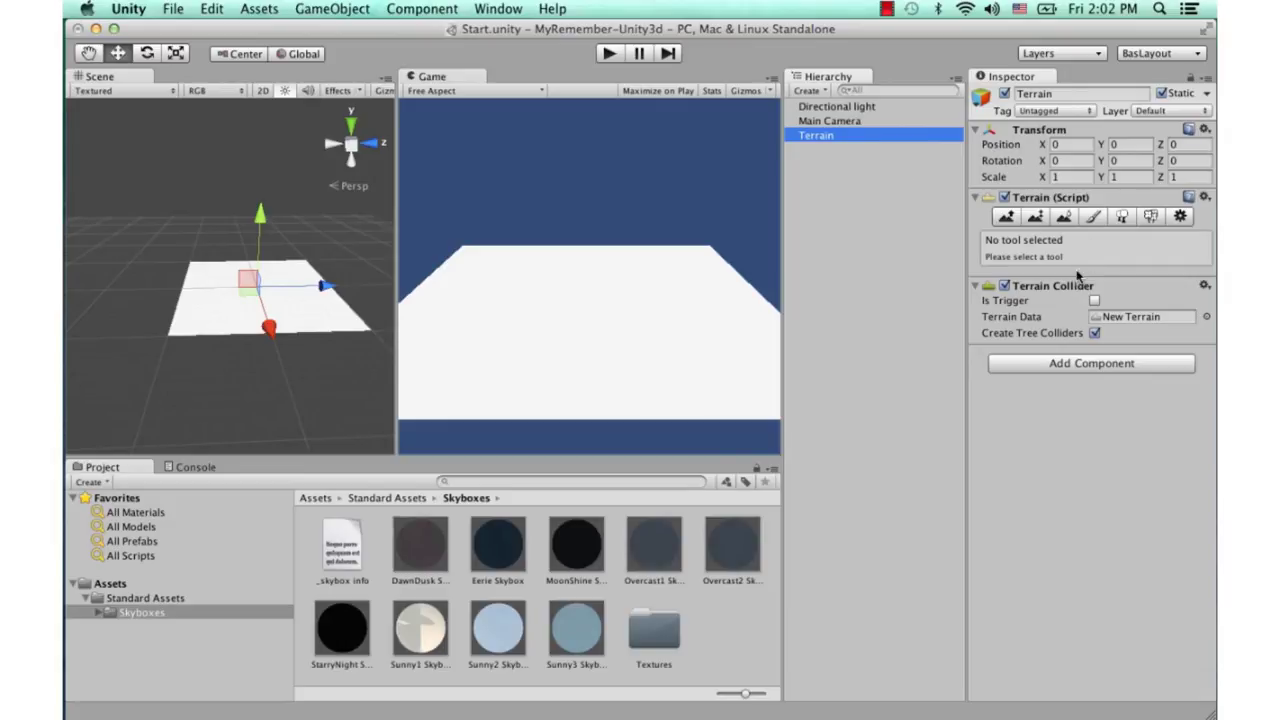
Activate Raise/Lower Terrain, try some height strokes, and undo them to keep the terrain flat
{"action": "left_click", "coordinate": [1008, 217]}
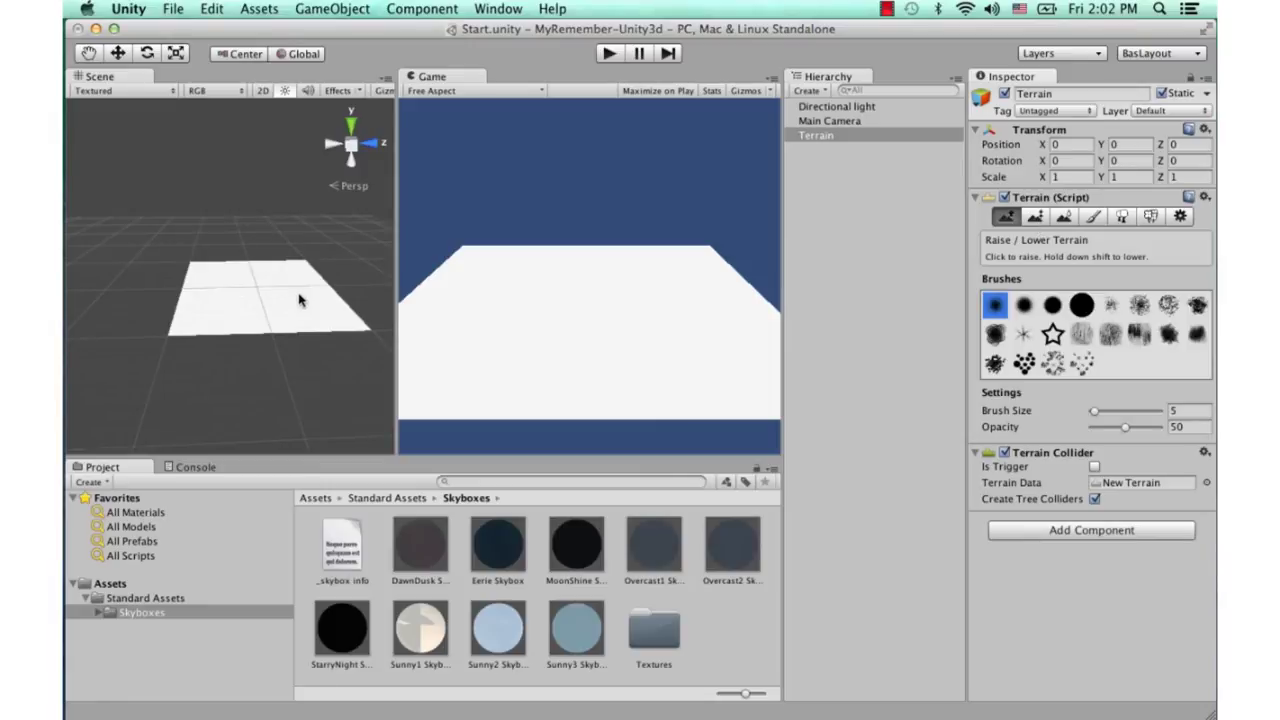
{"action": "mouse_move", "coordinate": [240, 305]}
{"action": "left_mouse_down", "text": "alt"}
{"action": "mouse_move", "coordinate": [283, 314]}
{"action": "mouse_move", "coordinate": [197, 289]}
{"action": "mouse_move", "coordinate": [270, 307]}
{"action": "mouse_move", "coordinate": [232, 320]}
{"action": "mouse_move", "coordinate": [241, 260]}
{"action": "mouse_move", "coordinate": [212, 314]}
{"action": "left_mouse_up", "text": "alt"}
{"action": "scroll", "coordinate": [283, 314], "scroll_direction": "up", "scroll_amount": 3}
{"action": "scroll", "coordinate": [283, 314], "scroll_direction": "up", "scroll_amount": 2}
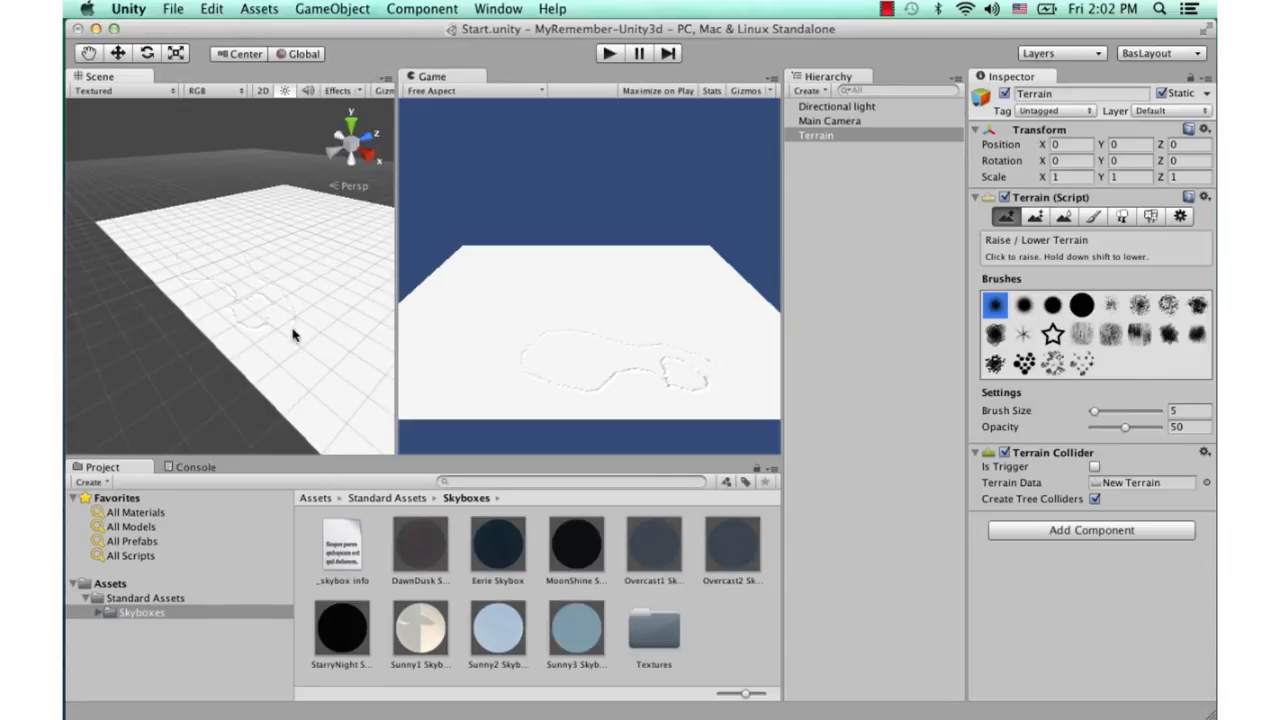
{"action": "key", "text": "ctrl+z"}
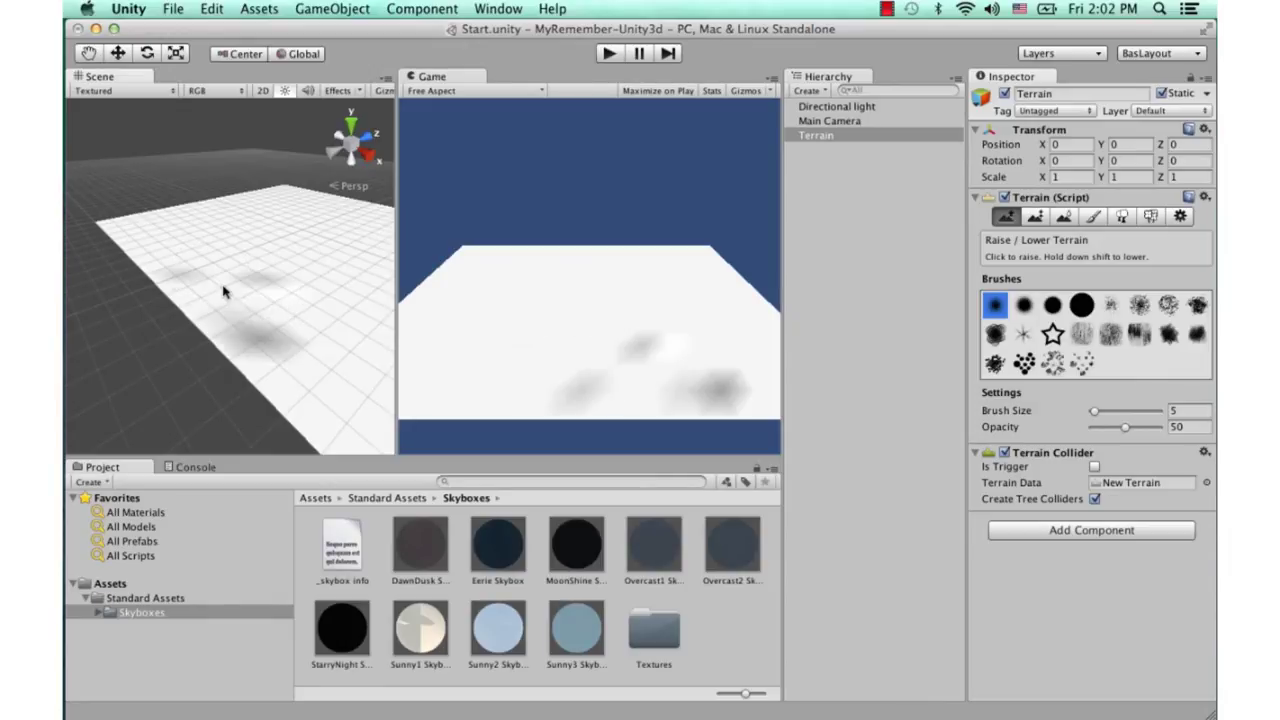
{"action": "key", "text": "ctrl+z"}
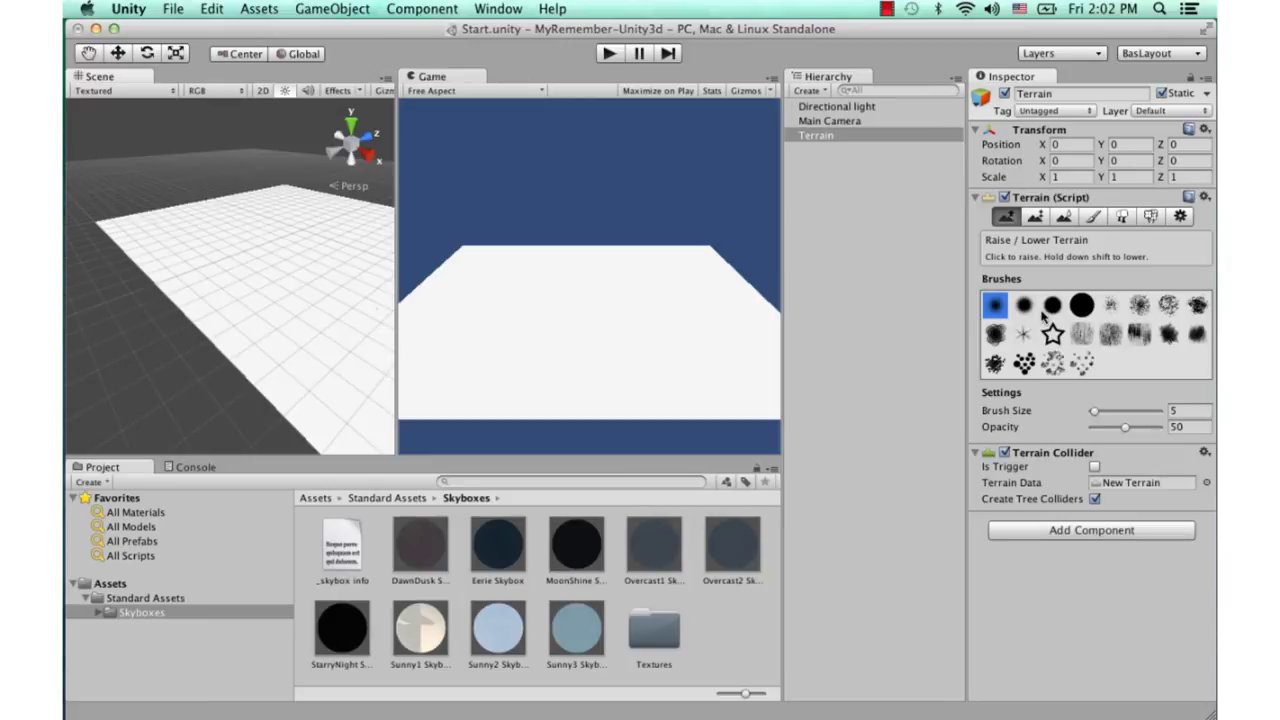
{"action": "left_click", "coordinate": [887, 10]}
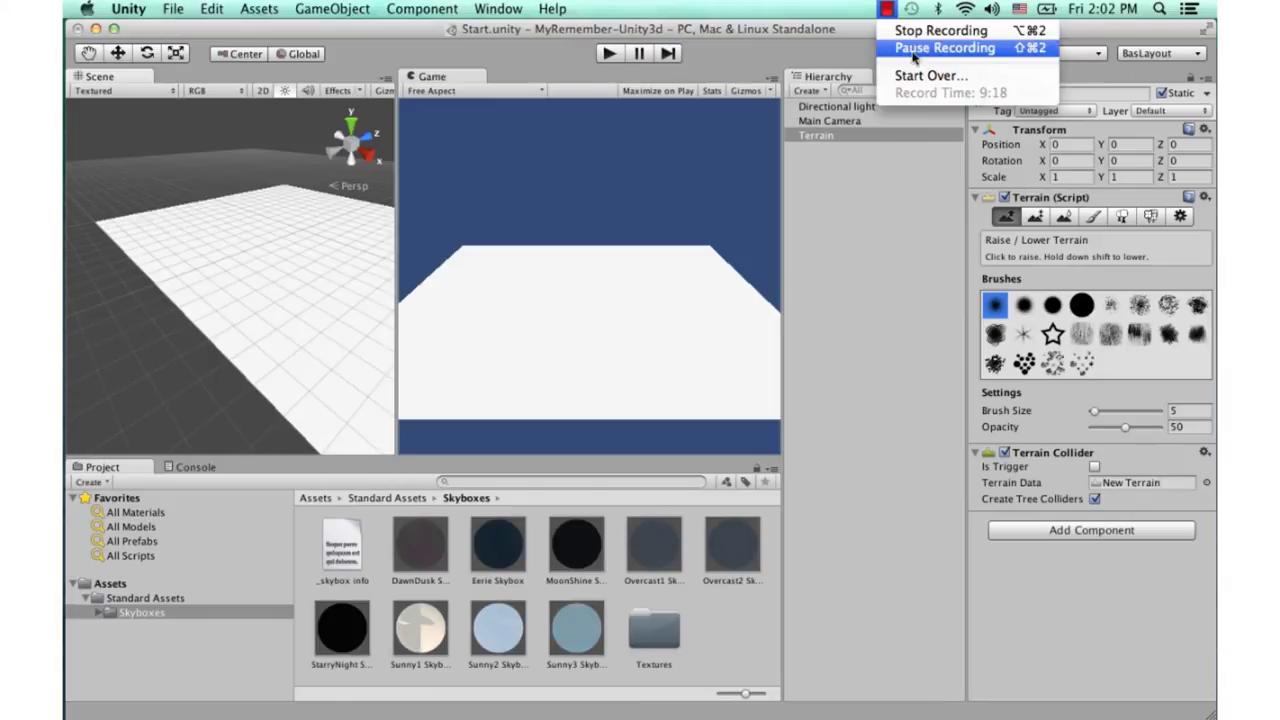
{"action": "left_click", "coordinate": [913, 50]}
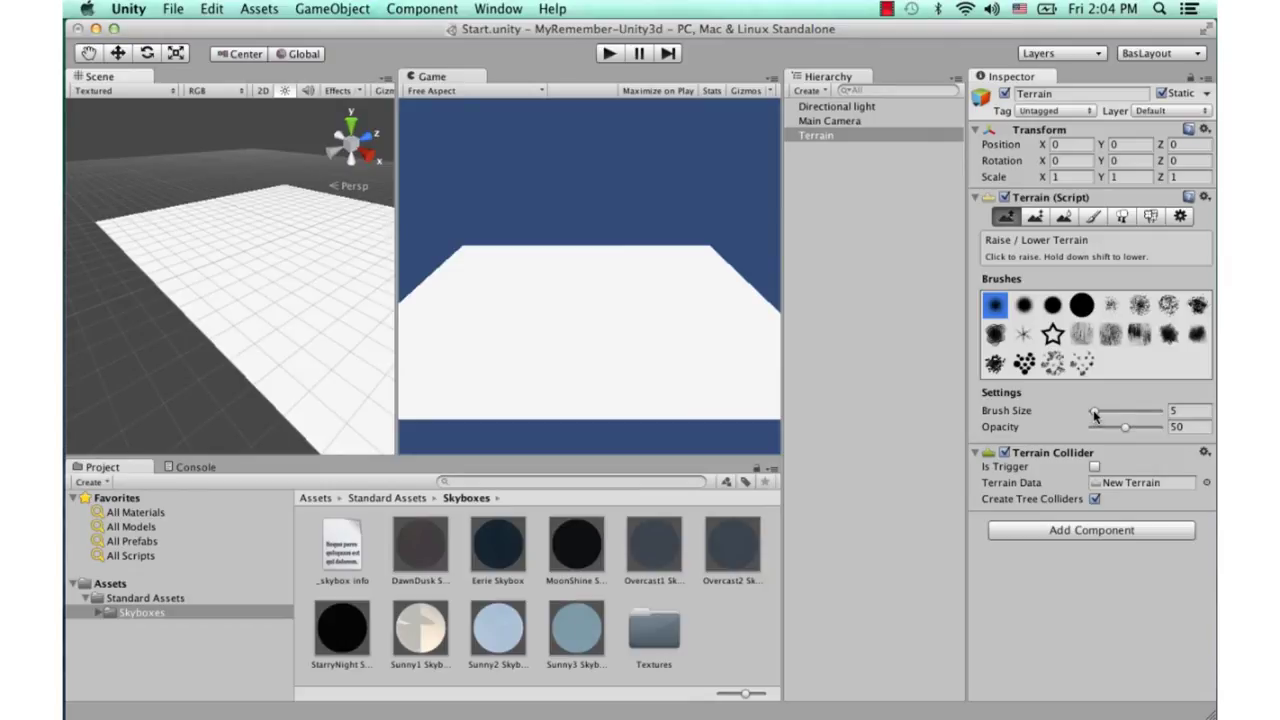
Pick a noisy textured brush at size 65 and raise the first bumps mid-terrain
{"action": "left_click_drag", "start_coordinate": [1095, 412], "coordinate": [1110, 412]}
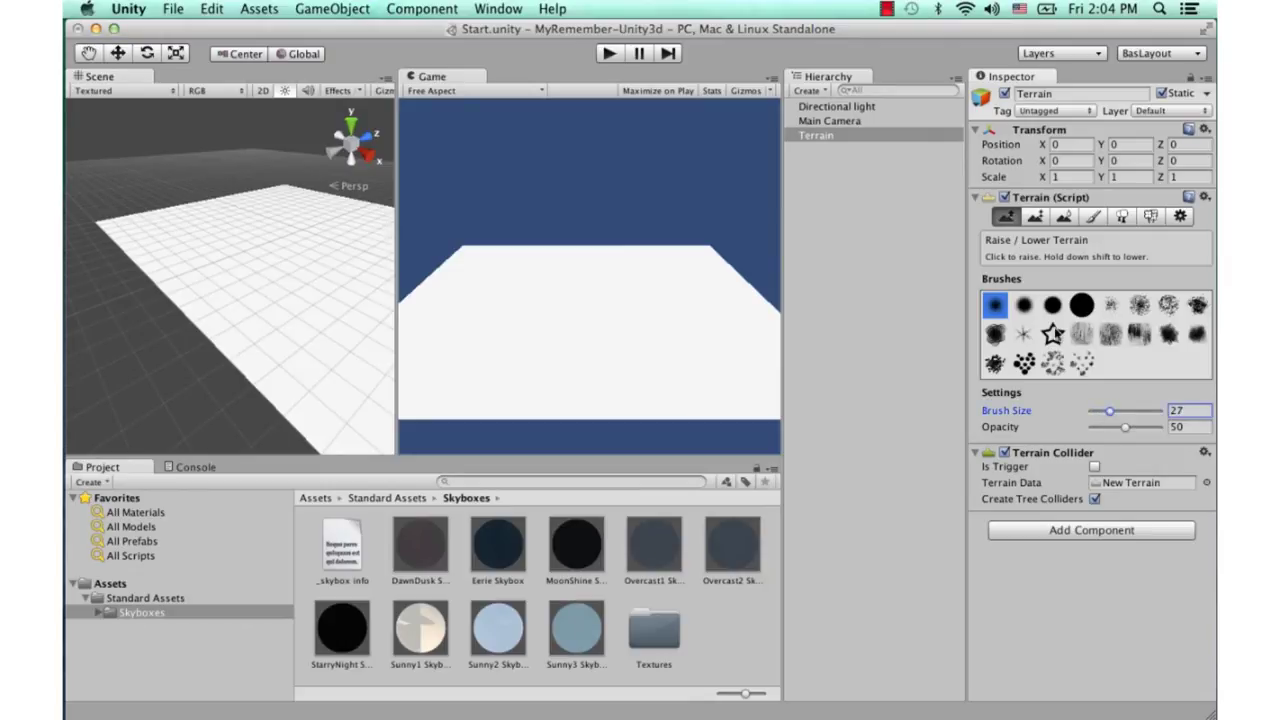
{"action": "left_click", "coordinate": [1025, 305]}
{"action": "left_click", "coordinate": [1052, 305]}
{"action": "left_click", "coordinate": [1081, 305]}
{"action": "left_click", "coordinate": [1110, 334]}
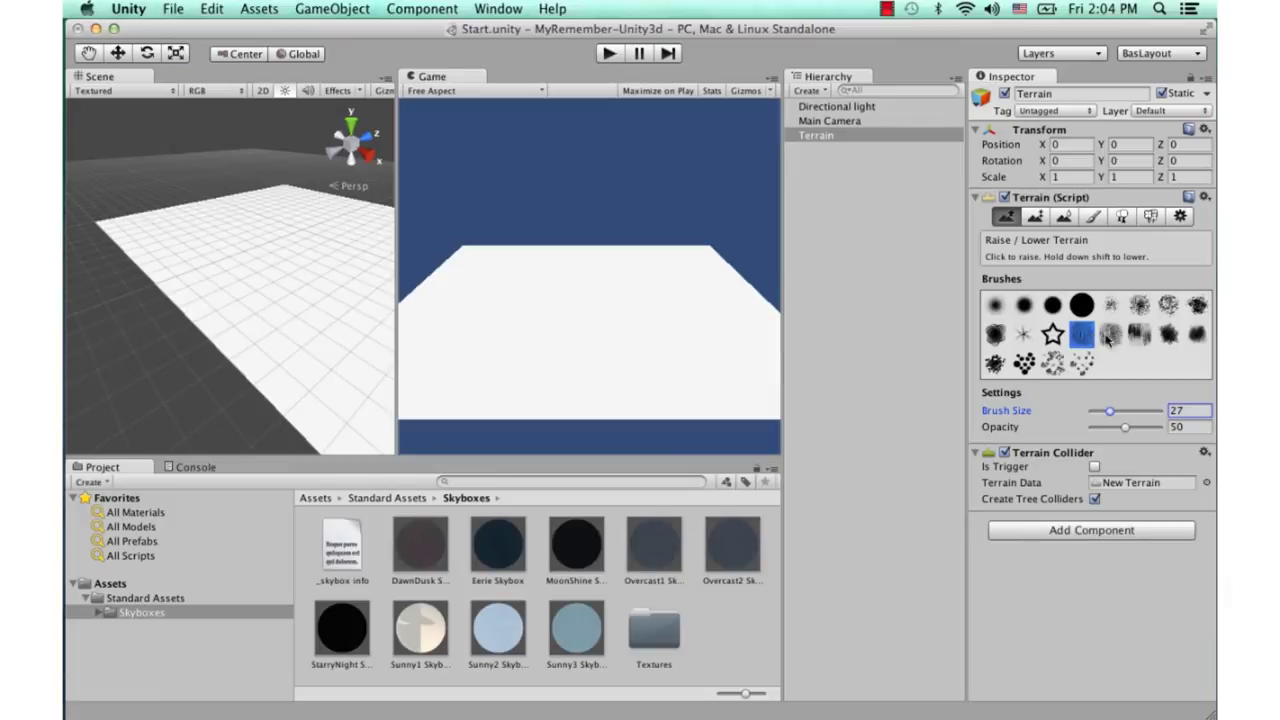
{"action": "left_click", "coordinate": [1197, 334]}
{"action": "left_click", "coordinate": [1168, 305]}
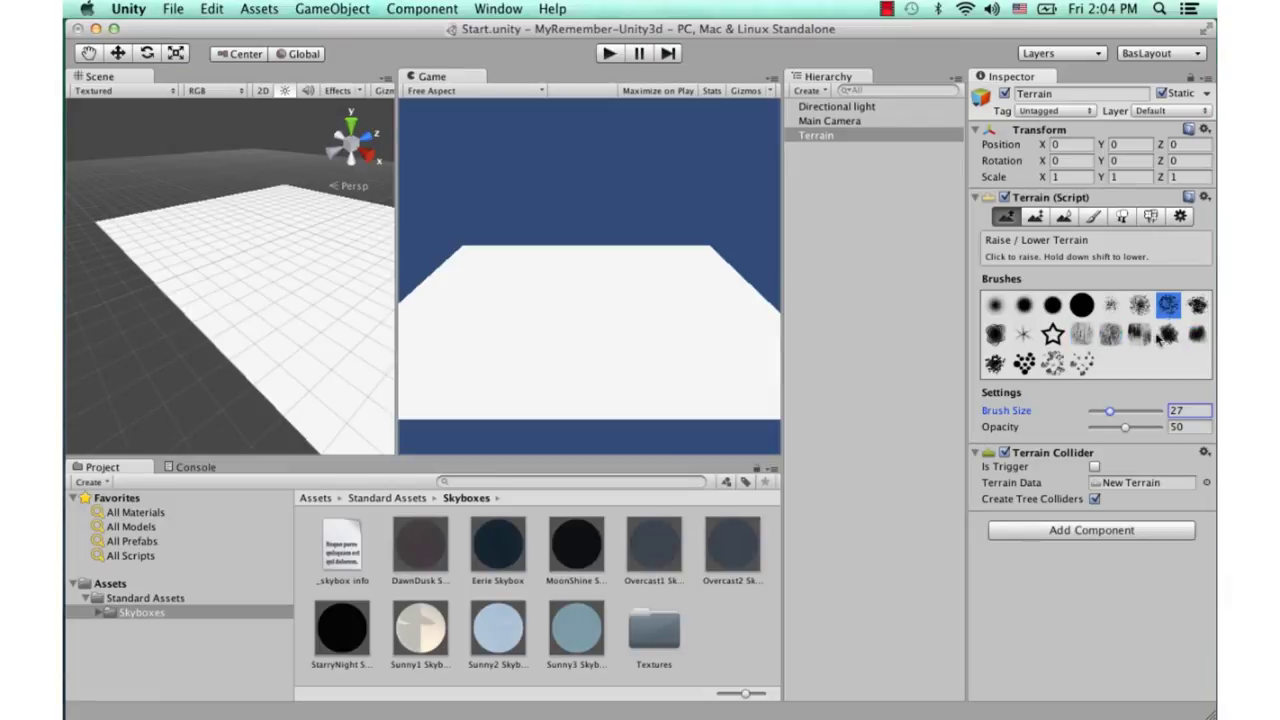
{"action": "left_click", "coordinate": [1168, 334]}
{"action": "left_click", "coordinate": [1139, 334]}
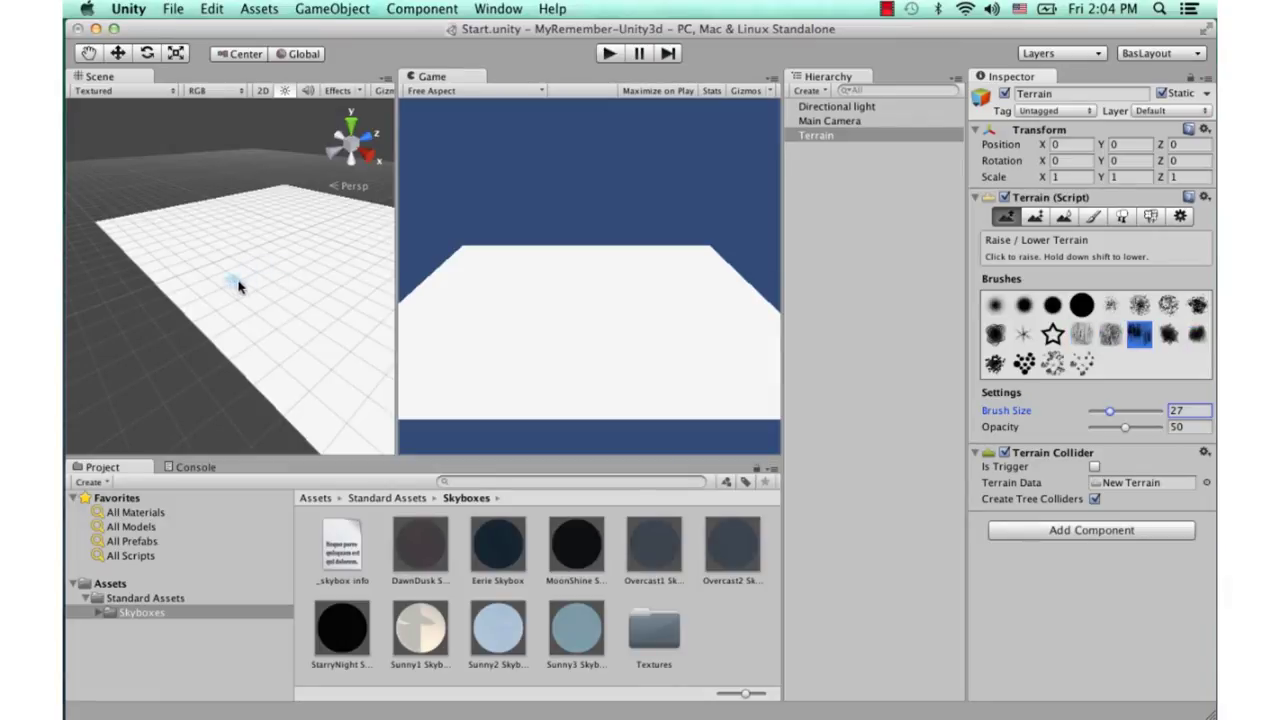
{"action": "left_click_drag", "start_coordinate": [1111, 413], "coordinate": [1136, 412]}
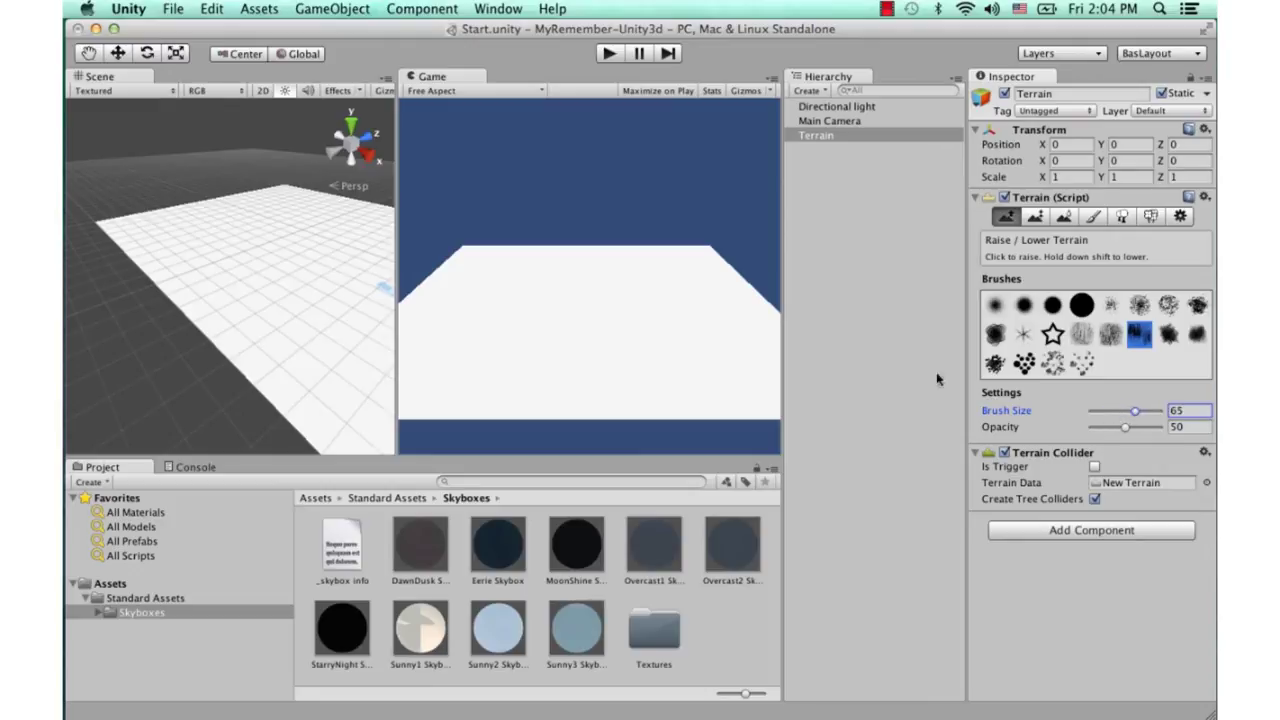
{"action": "left_click_drag", "start_coordinate": [218, 279], "coordinate": [231, 274]}
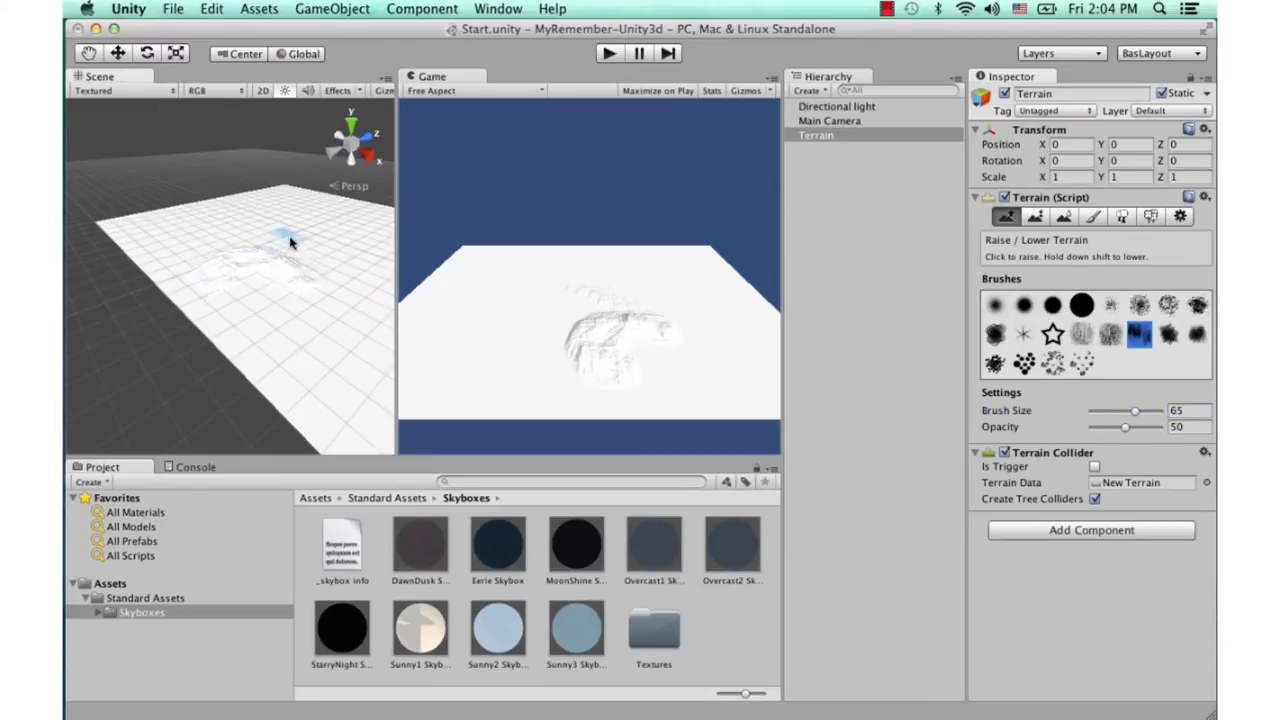
Spread the hills leftward, raise brush opacity to 90, and push up tall mountain ridges
{"action": "mouse_move", "coordinate": [231, 274]}
{"action": "left_mouse_down"}
{"action": "mouse_move", "coordinate": [234, 214]}
{"action": "mouse_move", "coordinate": [371, 279]}
{"action": "left_mouse_up"}
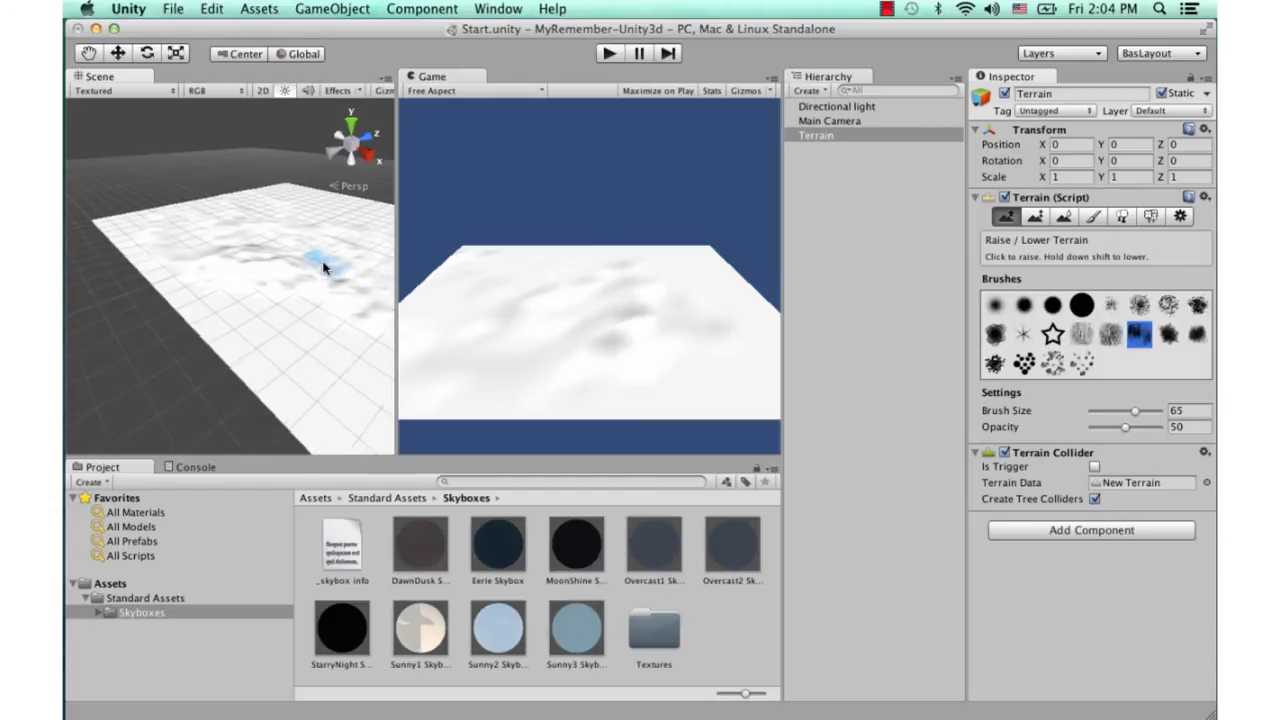
{"action": "scroll", "coordinate": [323, 264], "scroll_direction": "up", "scroll_amount": 4}
{"action": "scroll", "coordinate": [323, 264], "scroll_direction": "up", "scroll_amount": 5}
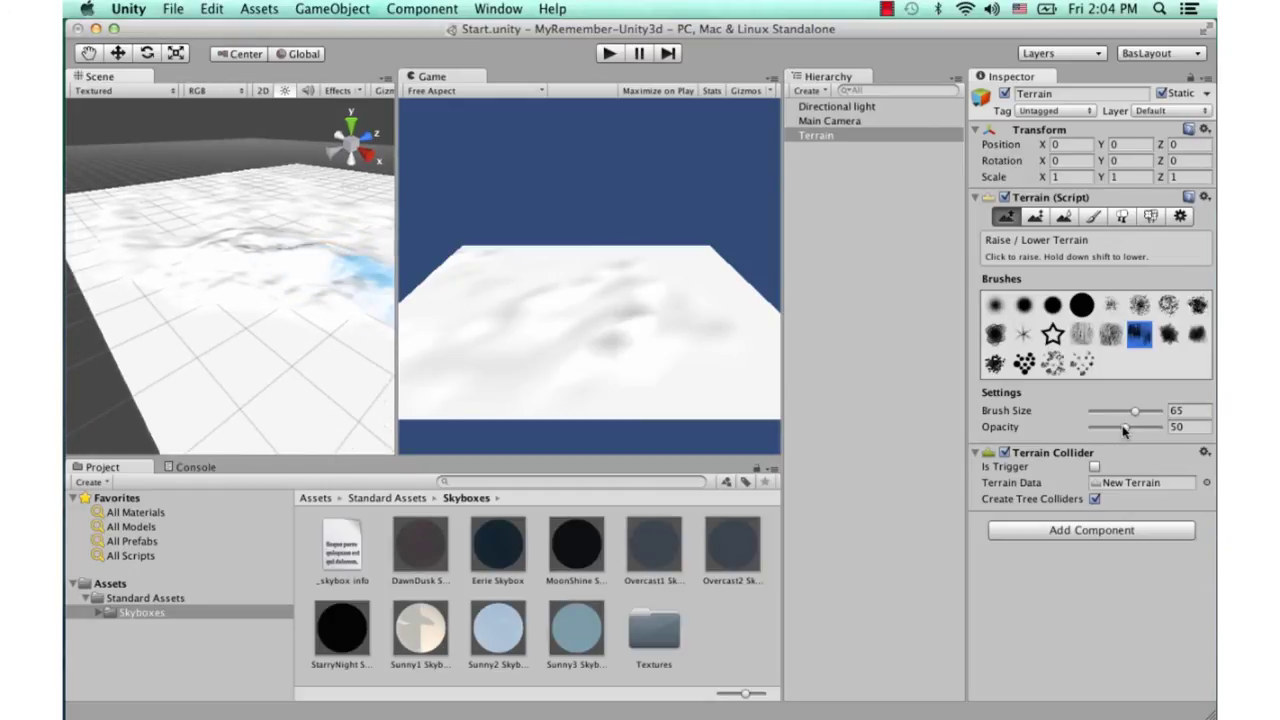
{"action": "left_click_drag", "start_coordinate": [1126, 429], "coordinate": [1145, 432]}
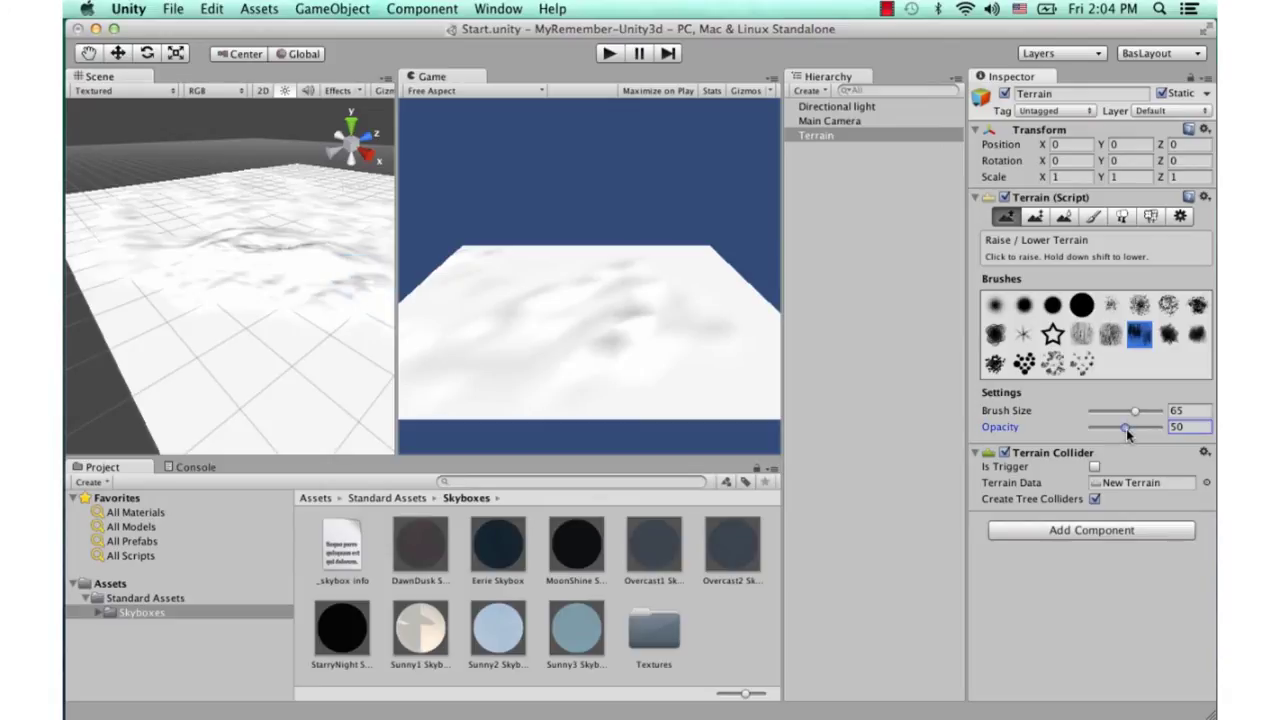
{"action": "mouse_move", "coordinate": [343, 357]}
{"action": "left_mouse_down"}
{"action": "mouse_move", "coordinate": [143, 242]}
{"action": "mouse_move", "coordinate": [357, 207]}
{"action": "mouse_move", "coordinate": [320, 332]}
{"action": "mouse_move", "coordinate": [195, 215]}
{"action": "mouse_move", "coordinate": [243, 237]}
{"action": "mouse_move", "coordinate": [311, 216]}
{"action": "mouse_move", "coordinate": [269, 240]}
{"action": "mouse_move", "coordinate": [276, 213]}
{"action": "mouse_move", "coordinate": [671, 212]}
{"action": "left_mouse_up"}
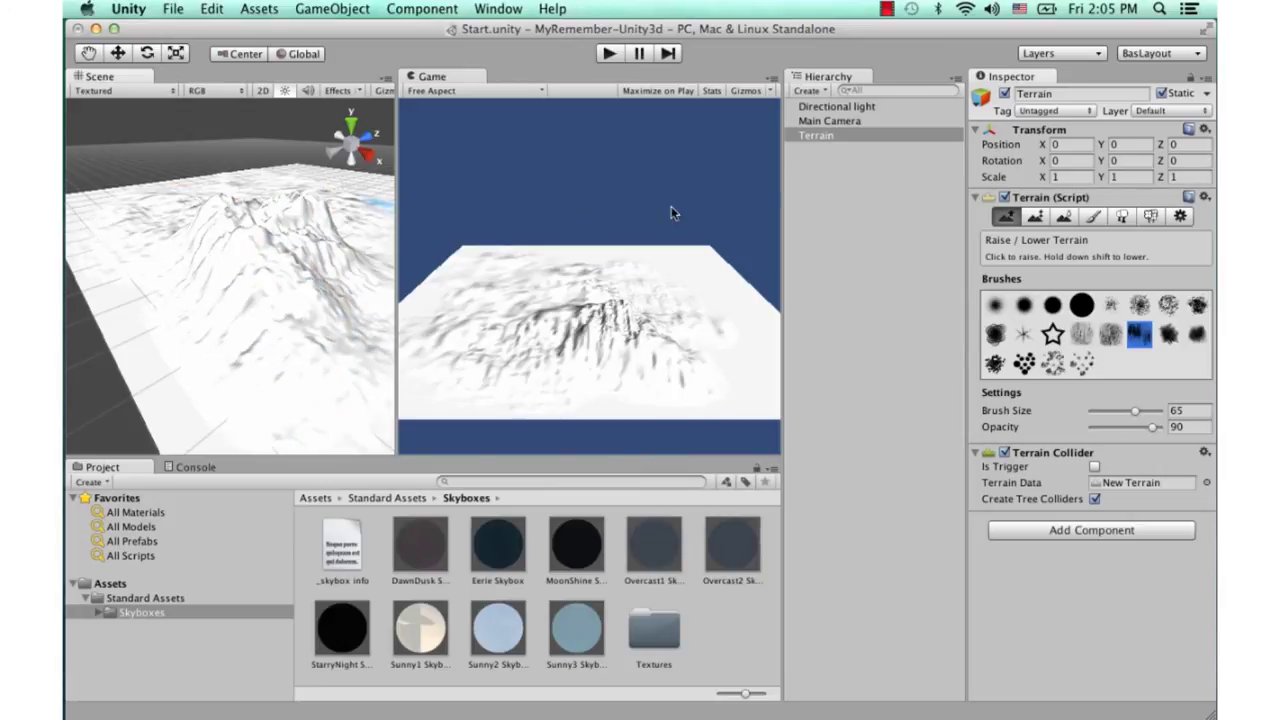
Dim the Directional light to intensity 0.2 and raise the mountain slope further
{"action": "left_click", "coordinate": [845, 107]}
{"action": "left_click_drag", "start_coordinate": [1108, 258], "coordinate": [1097, 257]}
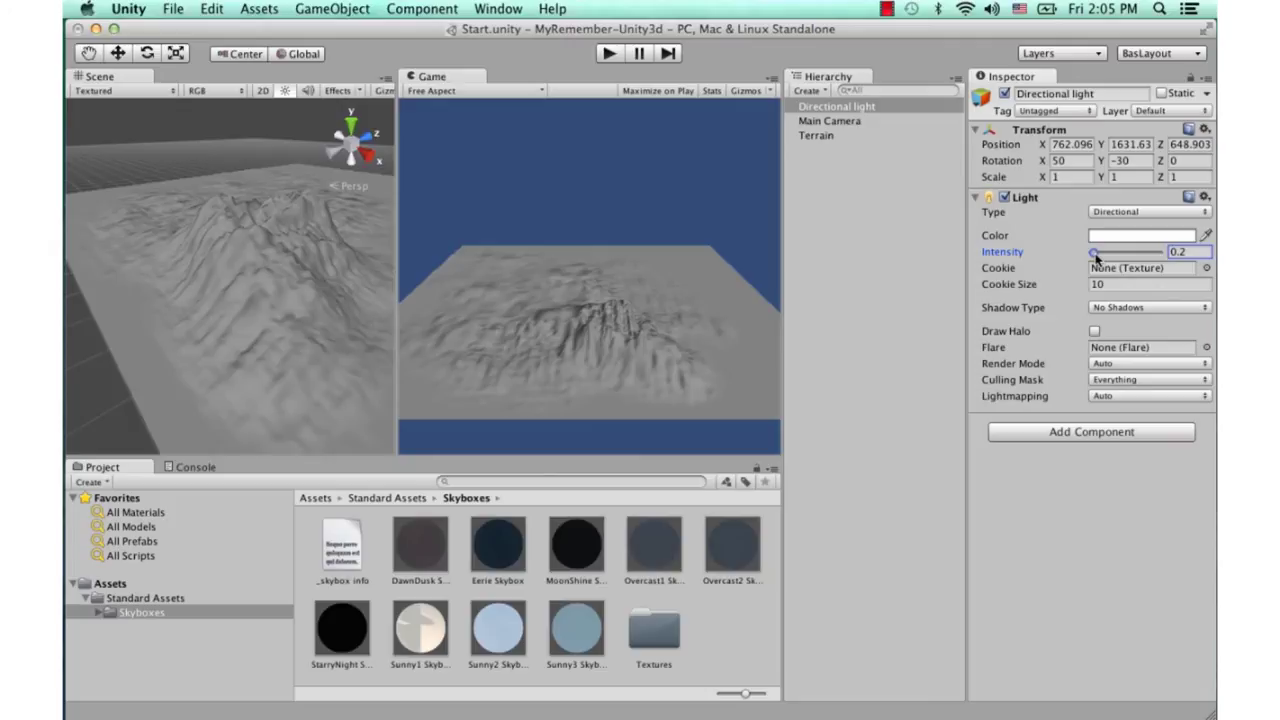
{"action": "left_click", "coordinate": [295, 245]}
{"action": "mouse_move", "coordinate": [294, 254]}
{"action": "left_mouse_down"}
{"action": "mouse_move", "coordinate": [272, 219]}
{"action": "mouse_move", "coordinate": [305, 288]}
{"action": "left_mouse_up"}
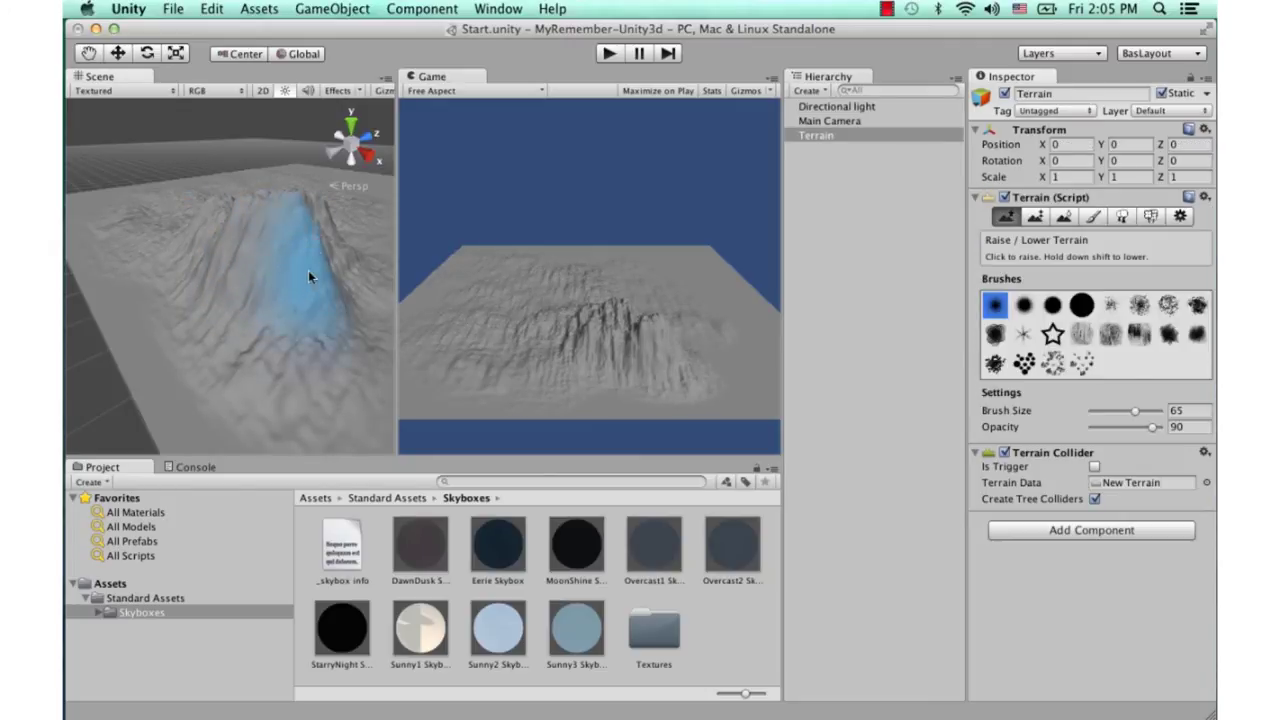
Add a bump and foothill ridges right of the mountain, then activate Paint Height at 2.72843
{"action": "scroll", "coordinate": [305, 280], "scroll_direction": "down", "scroll_amount": 3}
{"action": "scroll", "coordinate": [220, 270], "scroll_direction": "down", "scroll_amount": 3}
{"action": "scroll", "coordinate": [245, 282], "scroll_direction": "down", "scroll_amount": 2}
{"action": "mouse_move", "coordinate": [225, 299]}
{"action": "left_mouse_down"}
{"action": "mouse_move", "coordinate": [264, 316]}
{"action": "mouse_move", "coordinate": [227, 350]}
{"action": "left_mouse_up"}
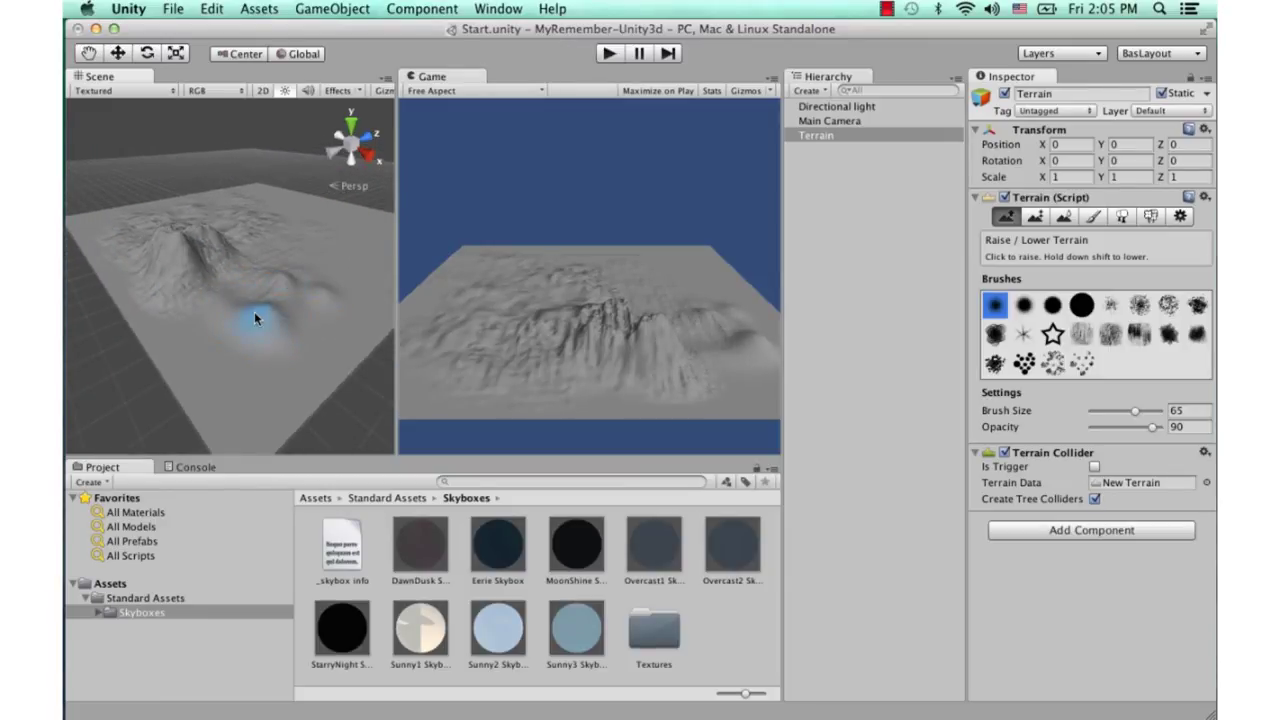
{"action": "mouse_move", "coordinate": [306, 298]}
{"action": "left_mouse_down"}
{"action": "mouse_move", "coordinate": [267, 220]}
{"action": "mouse_move", "coordinate": [267, 252]}
{"action": "left_mouse_up"}
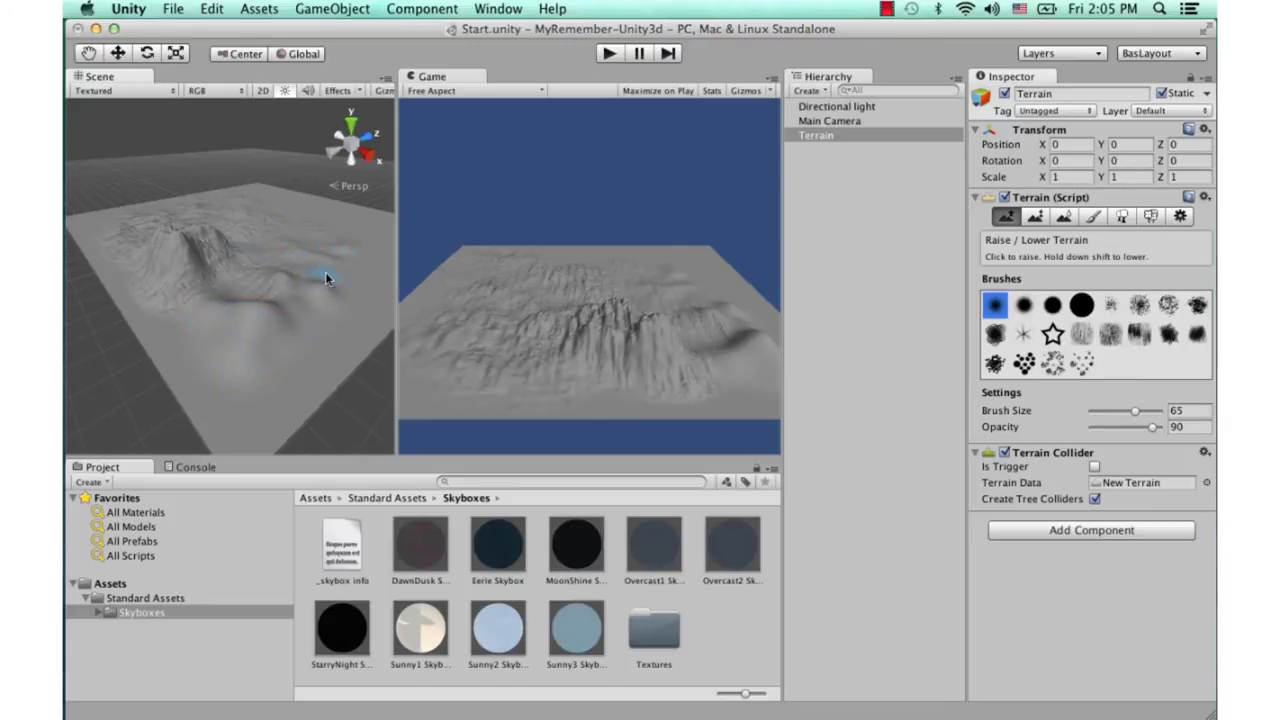
{"action": "left_click", "coordinate": [1041, 222]}
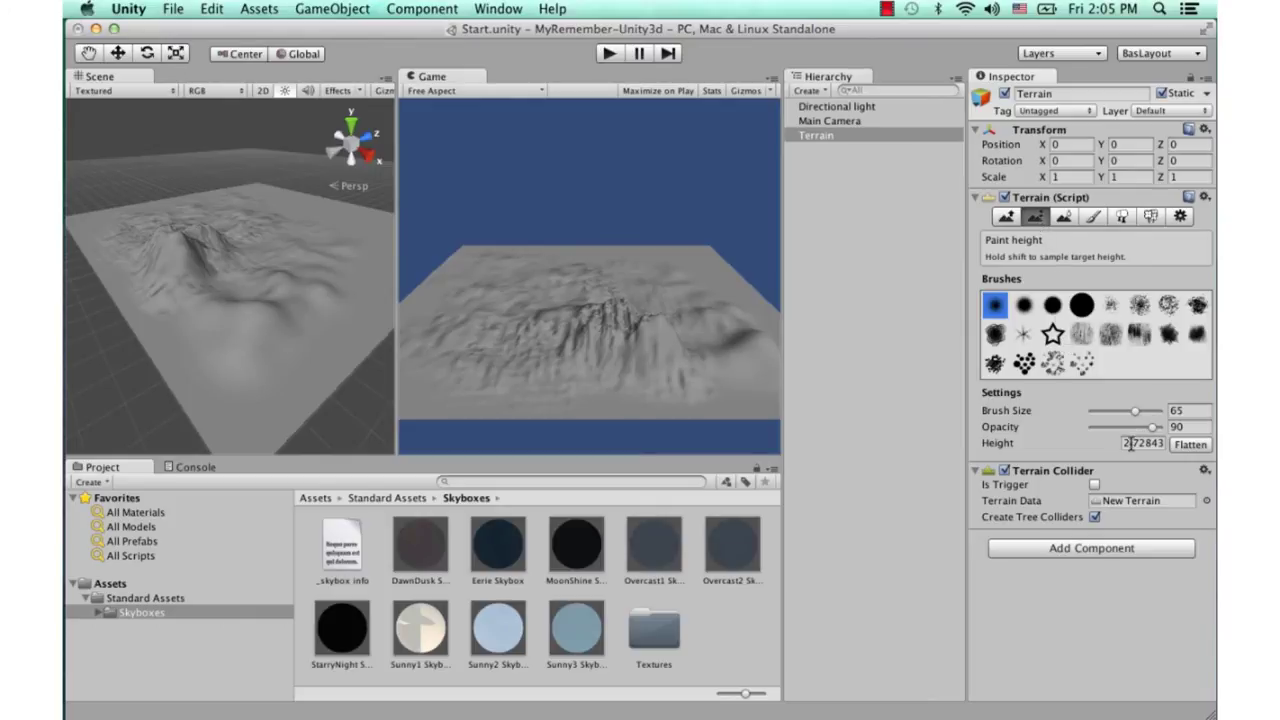
Add more ridges and bumps to the terrain with Raise/Lower Terrain
{"action": "left_click", "coordinate": [1018, 222]}
{"action": "left_click", "coordinate": [1033, 222]}
{"action": "left_click", "coordinate": [1008, 220]}
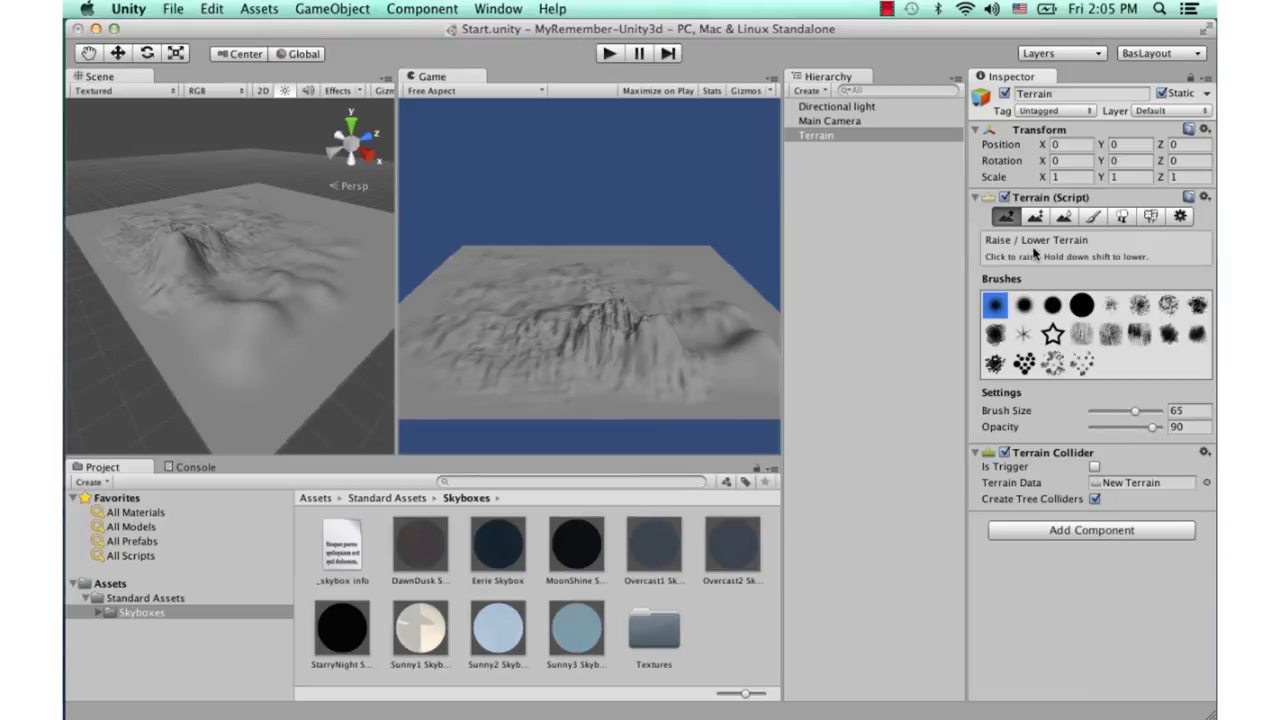
{"action": "mouse_move", "coordinate": [255, 311]}
{"action": "left_mouse_down"}
{"action": "mouse_move", "coordinate": [291, 258]}
{"action": "mouse_move", "coordinate": [323, 283]}
{"action": "left_mouse_up"}
Level plateau shelves at height 2.72843 beside the mountain using a size-82 Paint Height brush
{"action": "left_click", "coordinate": [1034, 220]}
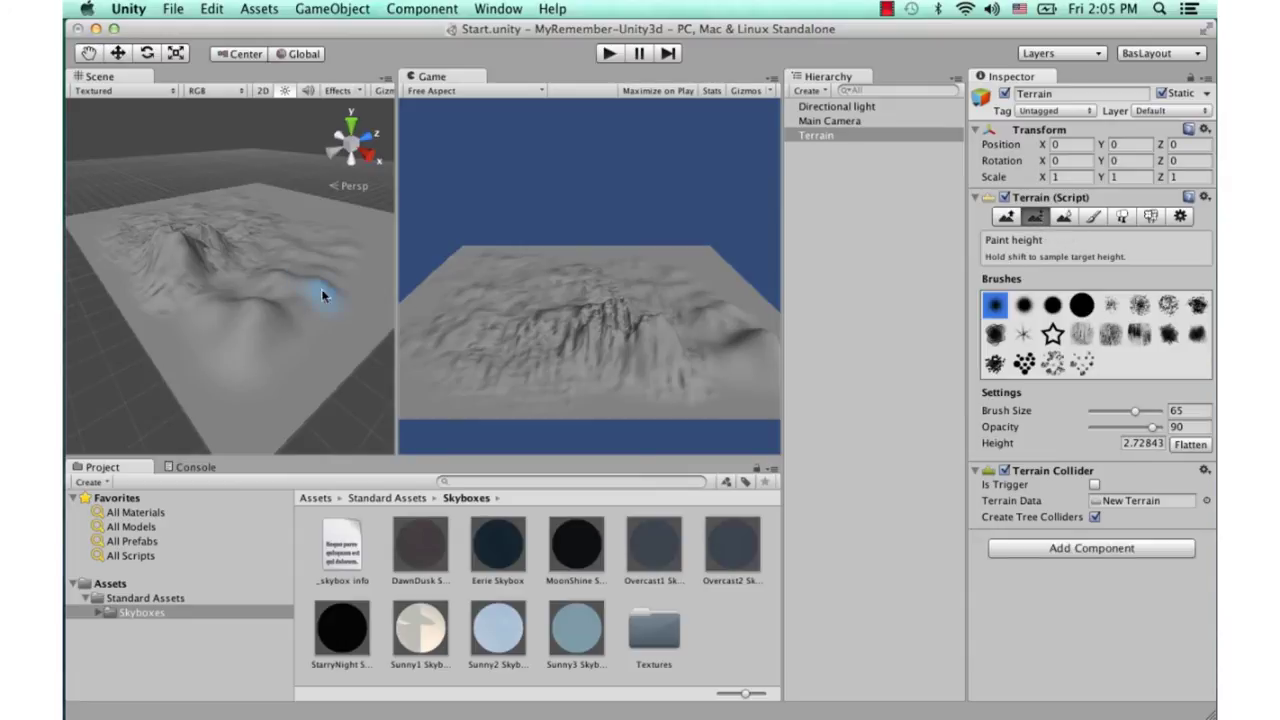
{"action": "left_click_drag", "start_coordinate": [1135, 416], "coordinate": [1148, 419]}
{"action": "mouse_move", "coordinate": [305, 278]}
{"action": "left_mouse_down"}
{"action": "mouse_move", "coordinate": [276, 316]}
{"action": "mouse_move", "coordinate": [332, 288]}
{"action": "left_mouse_up"}
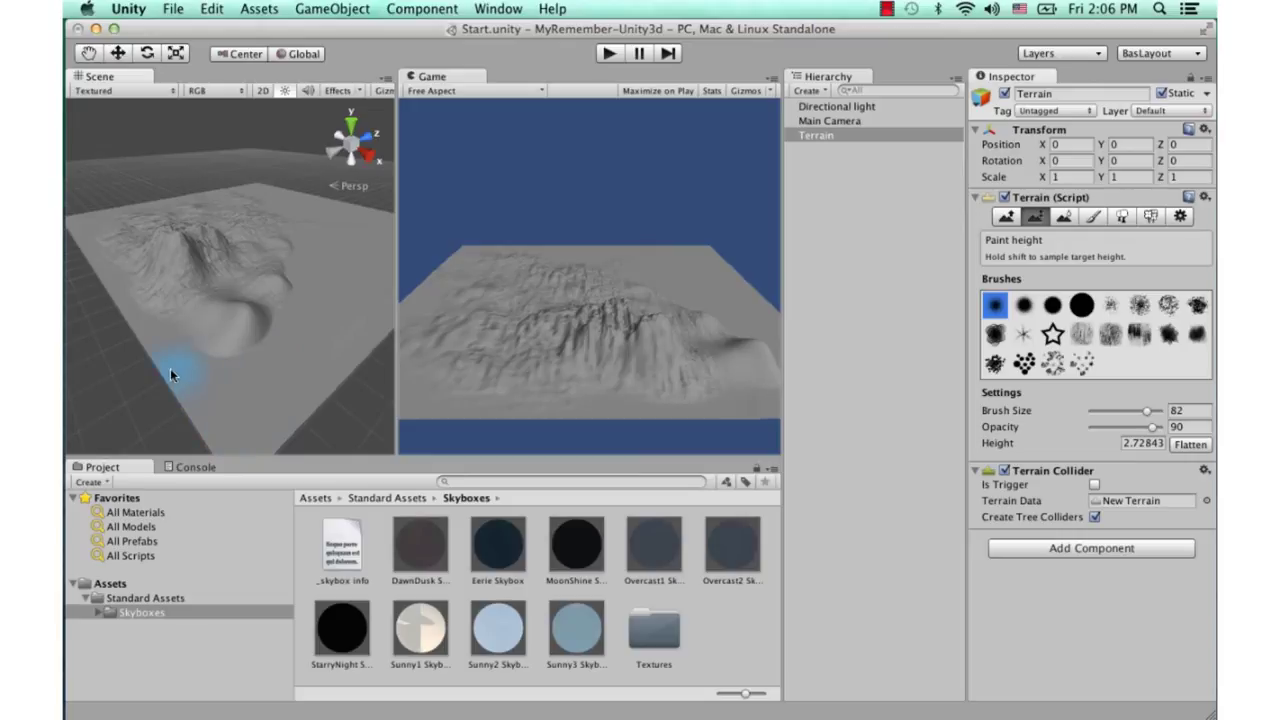
{"action": "mouse_move", "coordinate": [284, 319]}
{"action": "left_mouse_down"}
{"action": "mouse_move", "coordinate": [266, 321]}
{"action": "mouse_move", "coordinate": [288, 333]}
{"action": "left_mouse_up"}
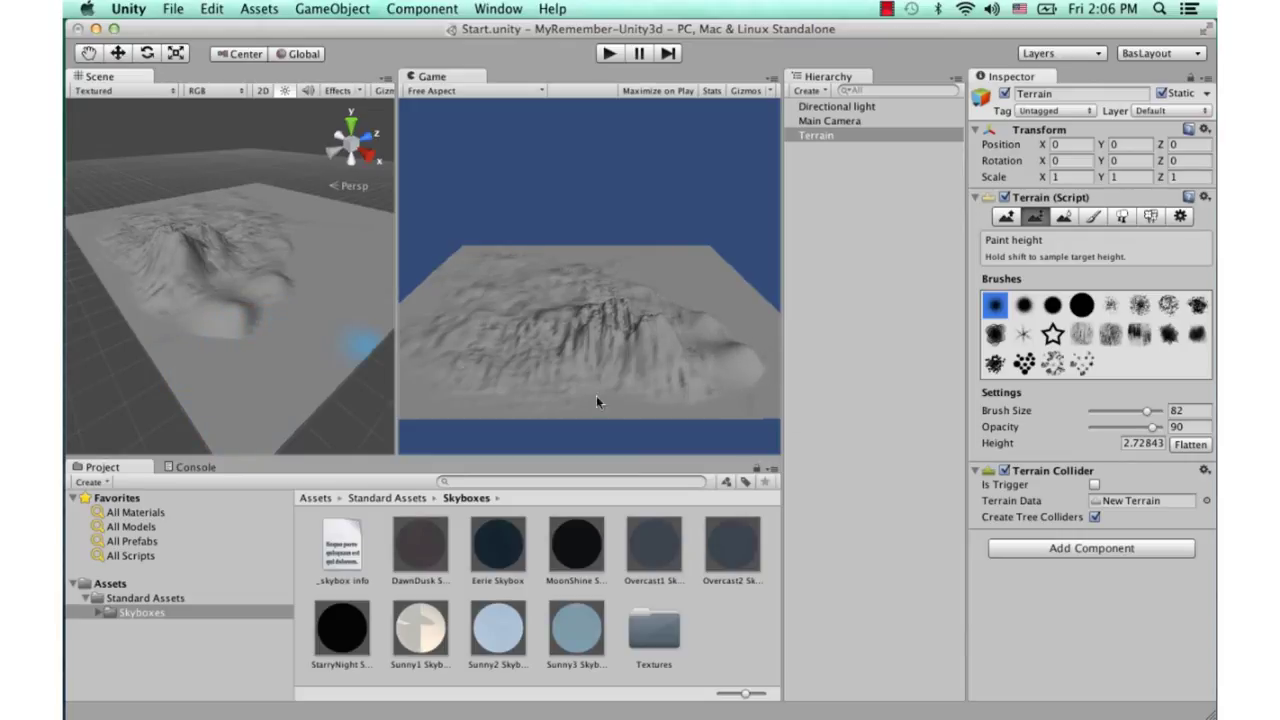
{"action": "left_click", "coordinate": [1154, 444]}
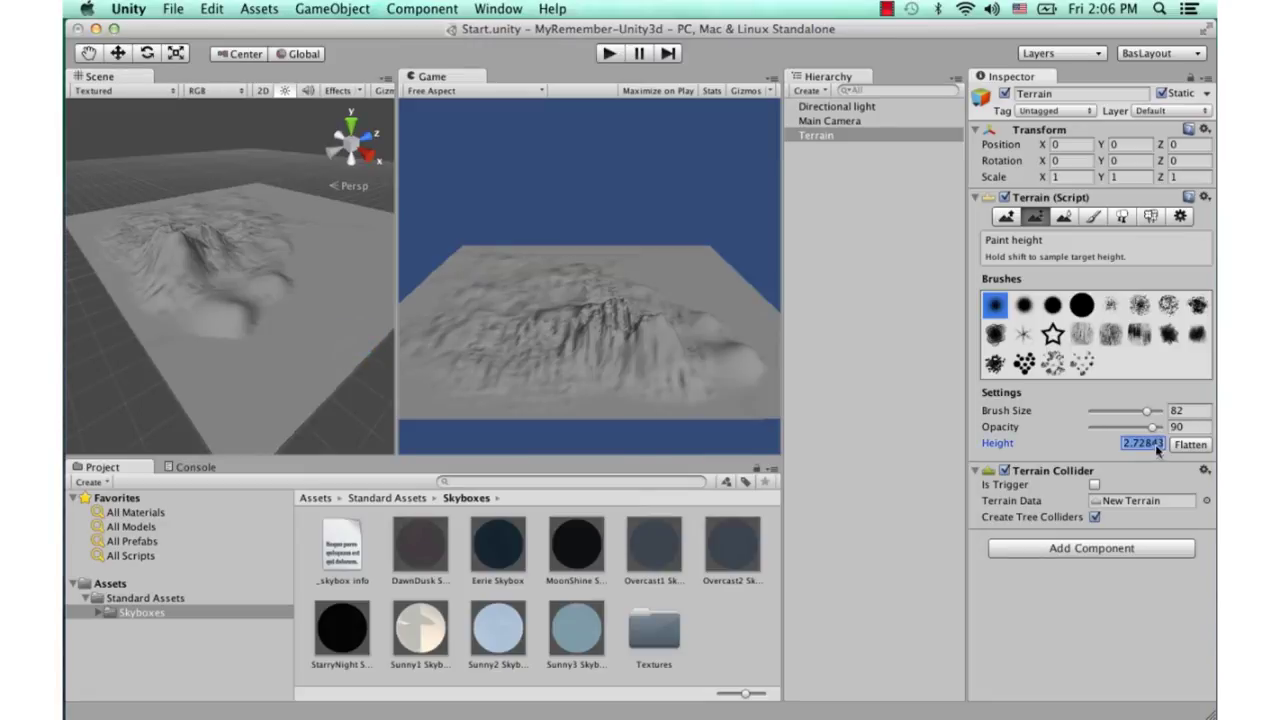
Set the paint height target to 50 and raise a flat, steep-walled plateau along the terrain edge
{"action": "type", "text": "0"}
{"action": "left_click_drag", "start_coordinate": [243, 363], "coordinate": [321, 309]}
{"action": "mouse_move", "coordinate": [270, 349]}
{"action": "left_mouse_down"}
{"action": "mouse_move", "coordinate": [276, 326]}
{"action": "mouse_move", "coordinate": [252, 330]}
{"action": "mouse_move", "coordinate": [138, 237]}
{"action": "mouse_move", "coordinate": [290, 258]}
{"action": "left_mouse_up"}
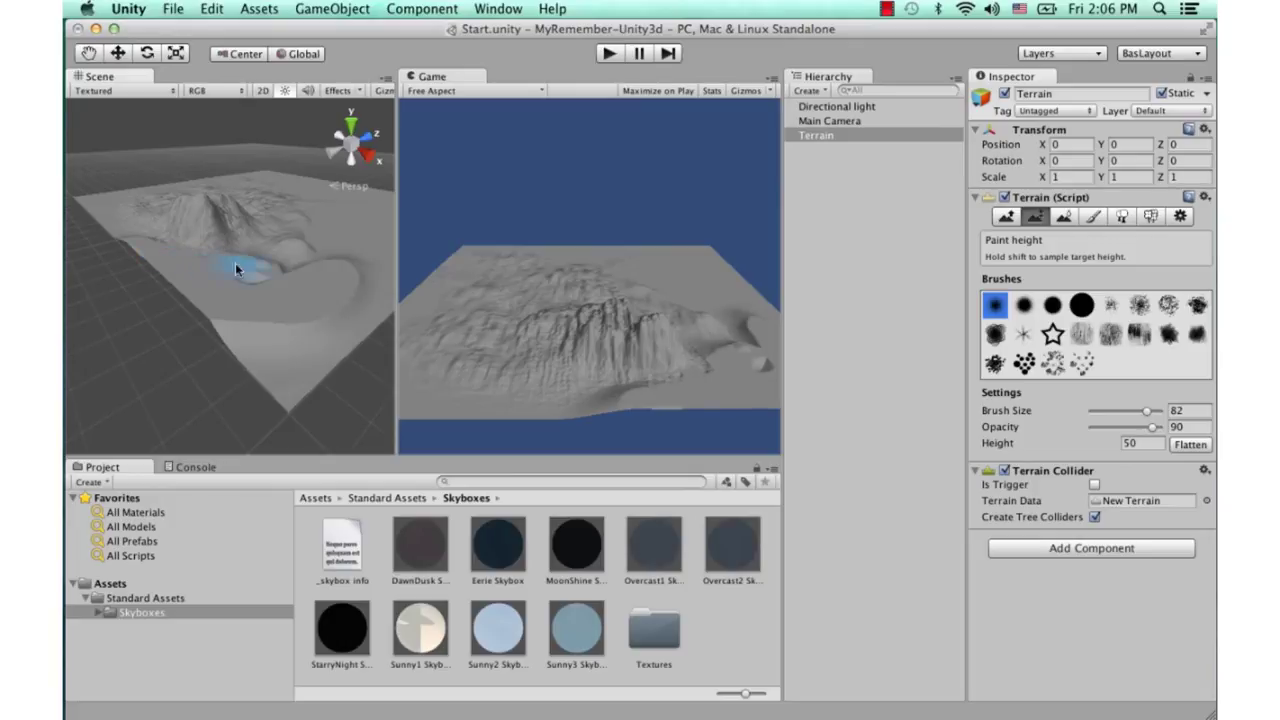
{"action": "left_click", "coordinate": [1006, 216]}
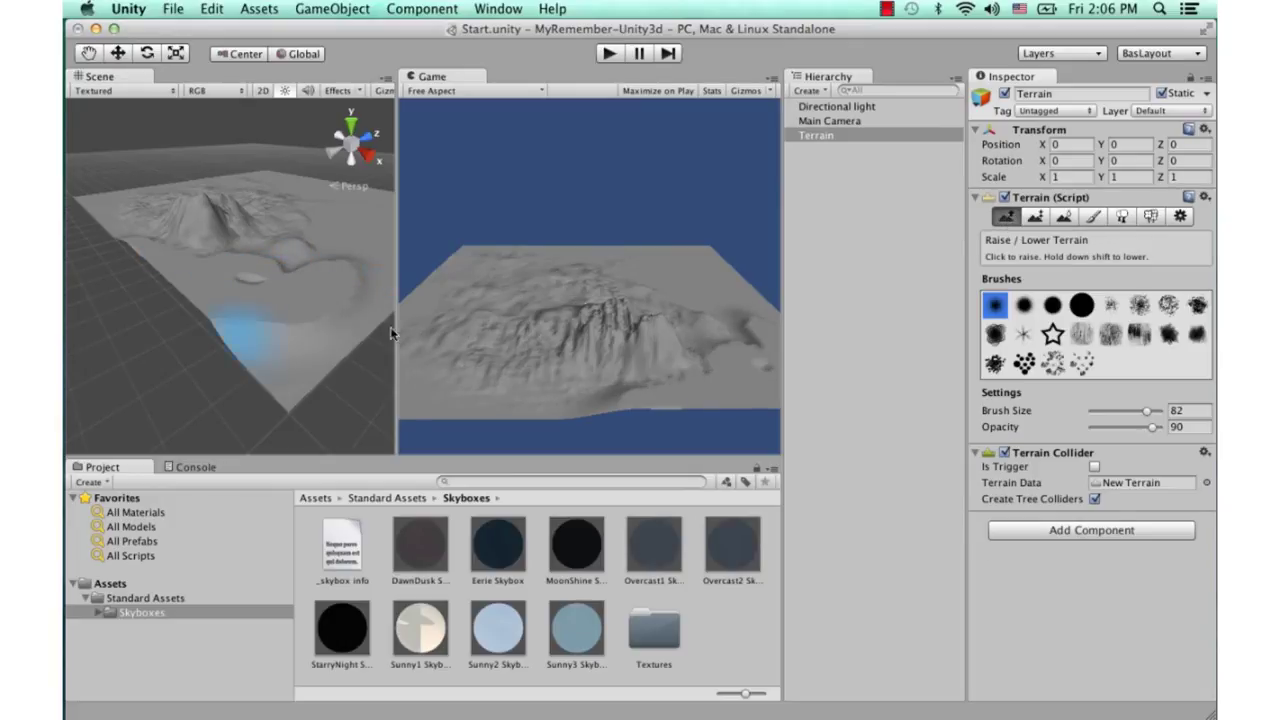
{"action": "left_click_drag", "start_coordinate": [249, 284], "coordinate": [163, 247]}
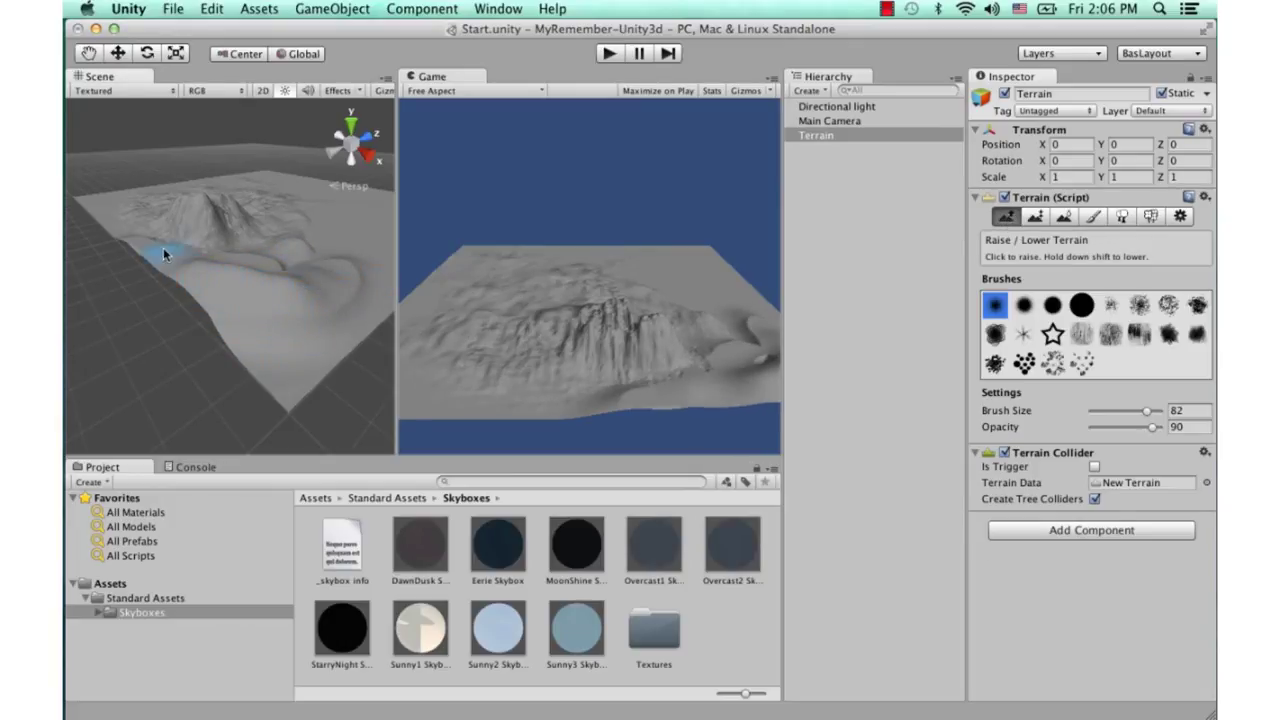
{"action": "left_click", "coordinate": [1035, 217]}
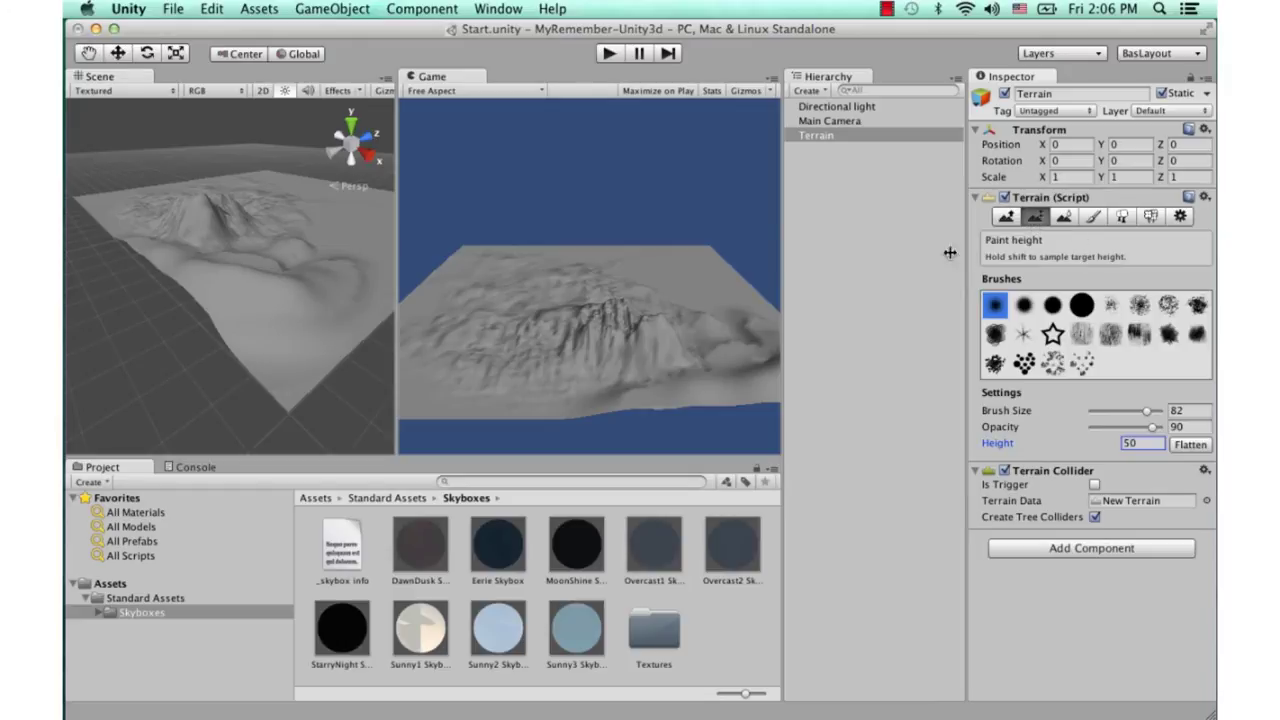
{"action": "mouse_move", "coordinate": [349, 246]}
{"action": "left_mouse_down"}
{"action": "mouse_move", "coordinate": [337, 239]}
{"action": "mouse_move", "coordinate": [293, 287]}
{"action": "mouse_move", "coordinate": [225, 302]}
{"action": "left_mouse_up"}
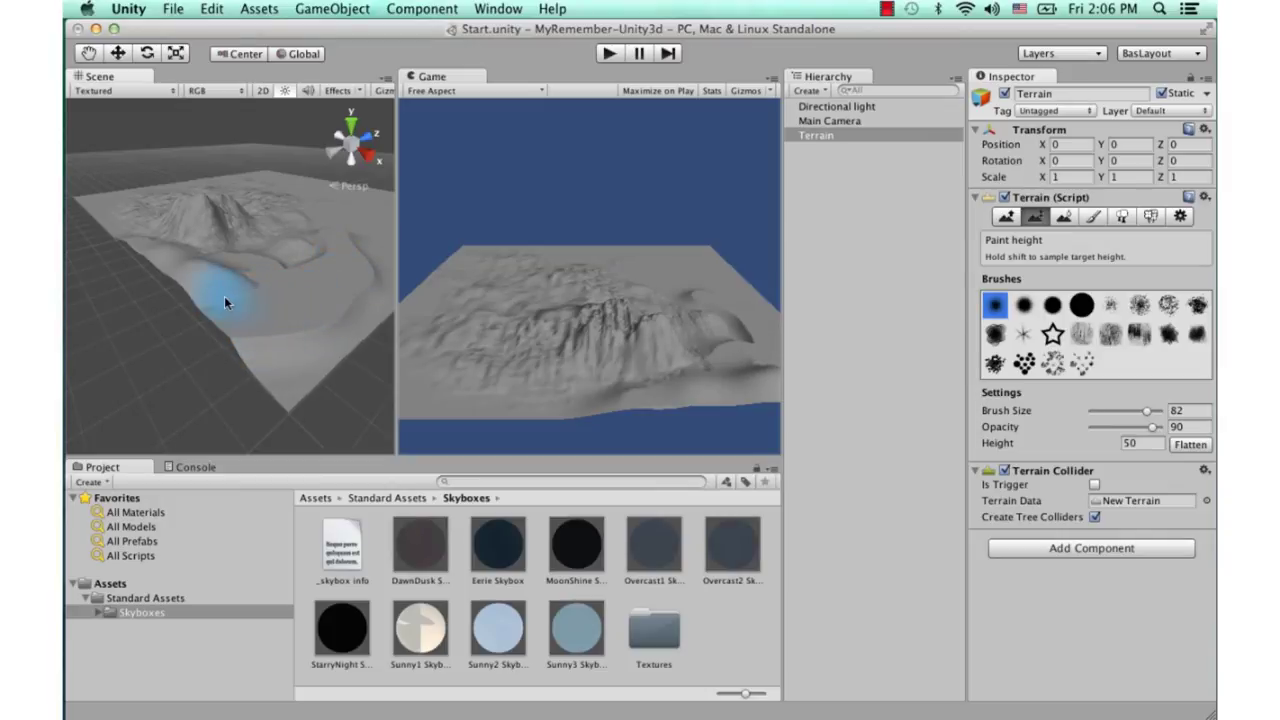
{"action": "left_click_drag", "start_coordinate": [337, 276], "coordinate": [339, 221]}
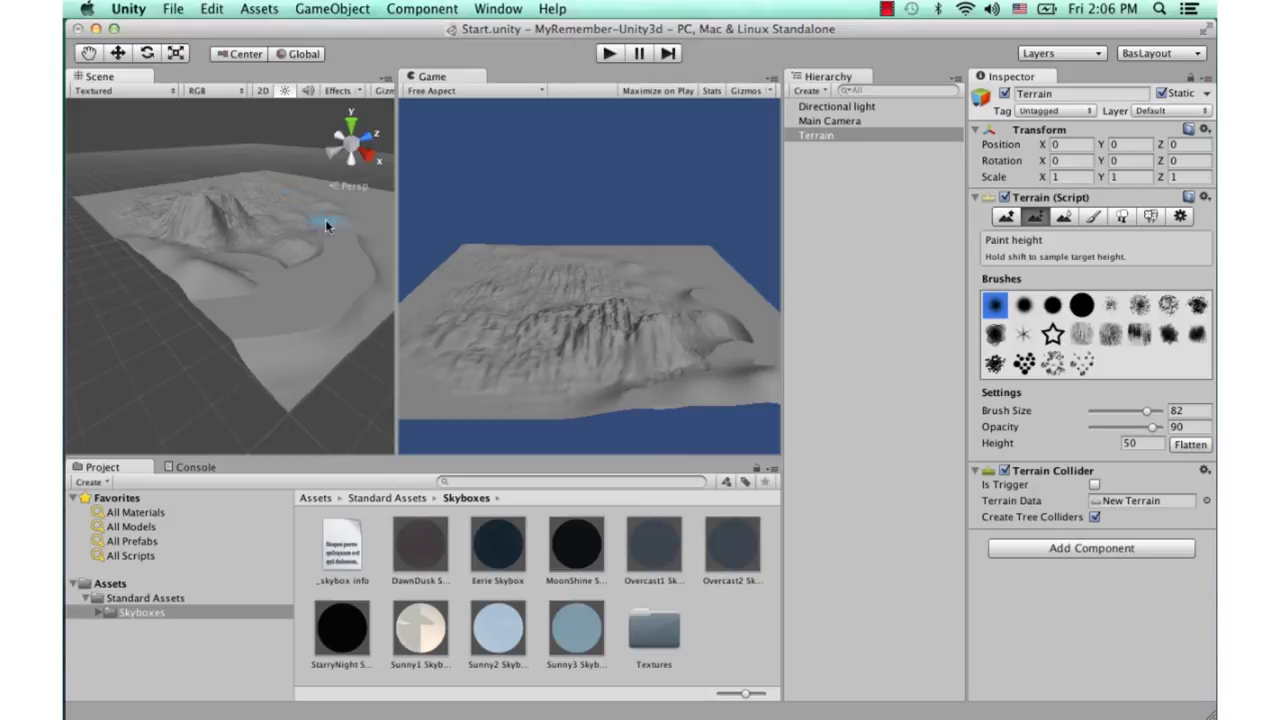
{"action": "mouse_move", "coordinate": [290, 245]}
{"action": "left_mouse_down", "text": "alt"}
{"action": "mouse_move", "coordinate": [127, 294]}
{"action": "mouse_move", "coordinate": [214, 274]}
{"action": "mouse_move", "coordinate": [251, 314]}
{"action": "mouse_move", "coordinate": [338, 233]}
{"action": "mouse_move", "coordinate": [171, 320]}
{"action": "mouse_move", "coordinate": [294, 206]}
{"action": "mouse_move", "coordinate": [246, 313]}
{"action": "mouse_move", "coordinate": [235, 284]}
{"action": "mouse_move", "coordinate": [312, 298]}
{"action": "left_mouse_up", "text": "alt"}
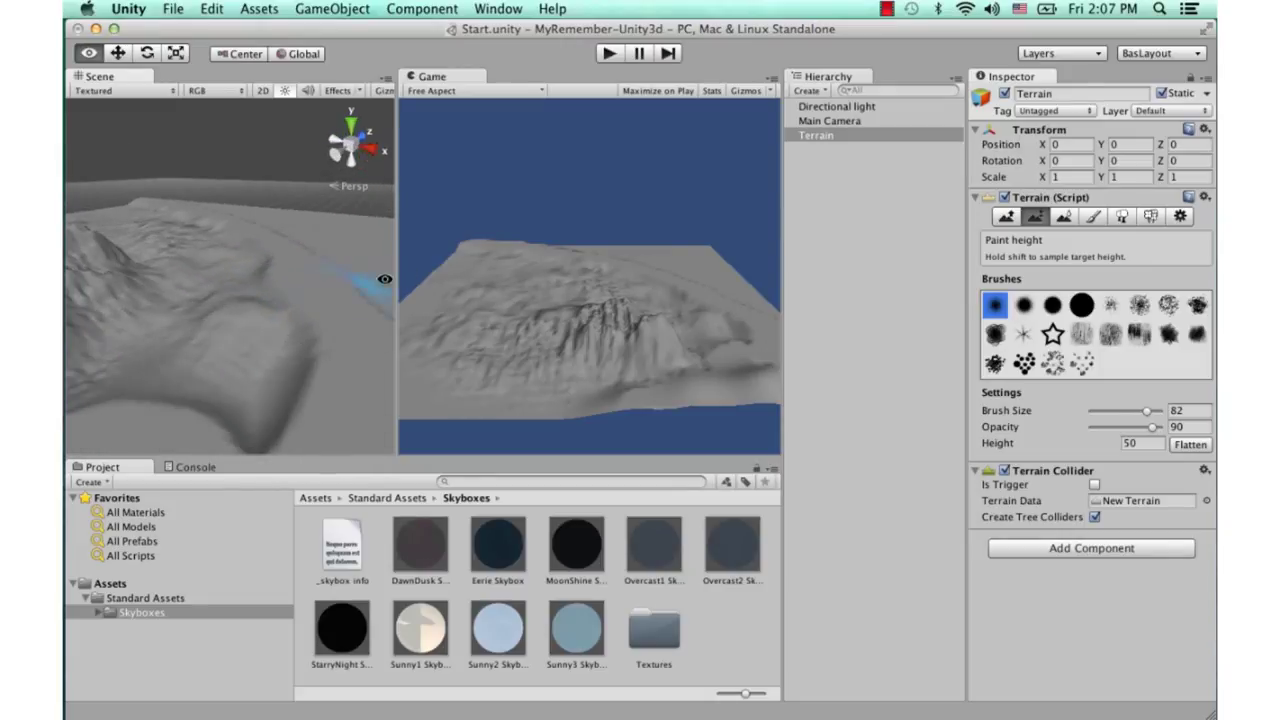
{"action": "middle_click_drag", "start_coordinate": [312, 298], "coordinate": [286, 294]}
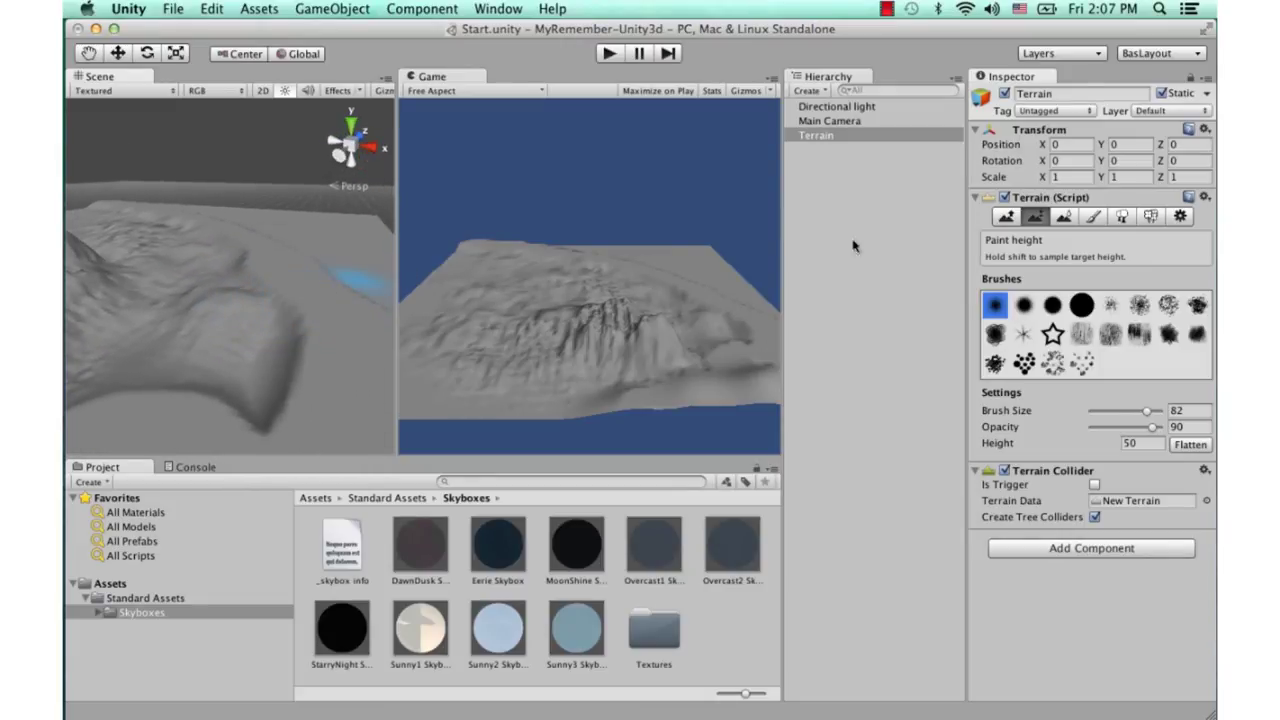
Use Smooth Height to soften the plateau's steep walls and sharp ridges into gentle slopes
{"action": "left_click", "coordinate": [1063, 217]}
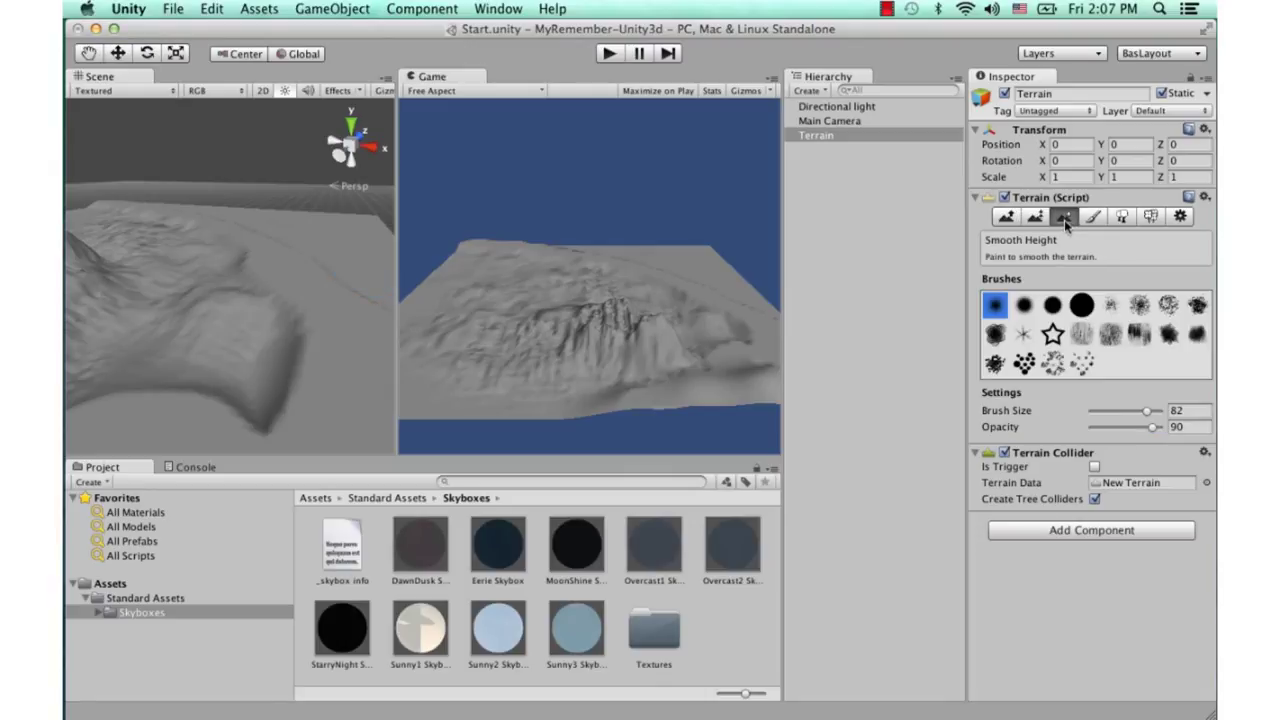
{"action": "mouse_move", "coordinate": [304, 365]}
{"action": "left_mouse_down", "text": "alt"}
{"action": "mouse_move", "coordinate": [271, 315]}
{"action": "mouse_move", "coordinate": [317, 300]}
{"action": "mouse_move", "coordinate": [206, 314]}
{"action": "left_mouse_up", "text": "alt"}
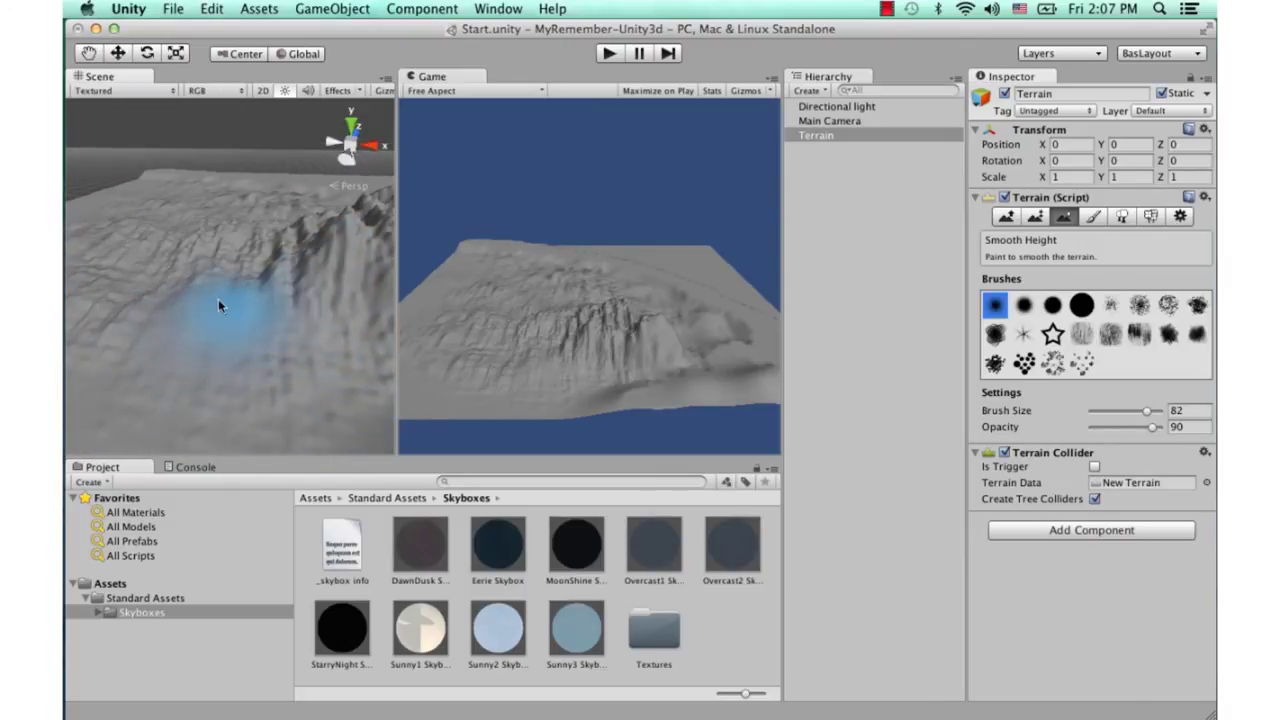
{"action": "scroll", "coordinate": [152, 271], "scroll_direction": "up", "scroll_amount": 2}
{"action": "scroll", "coordinate": [214, 309], "scroll_direction": "up", "scroll_amount": 2}
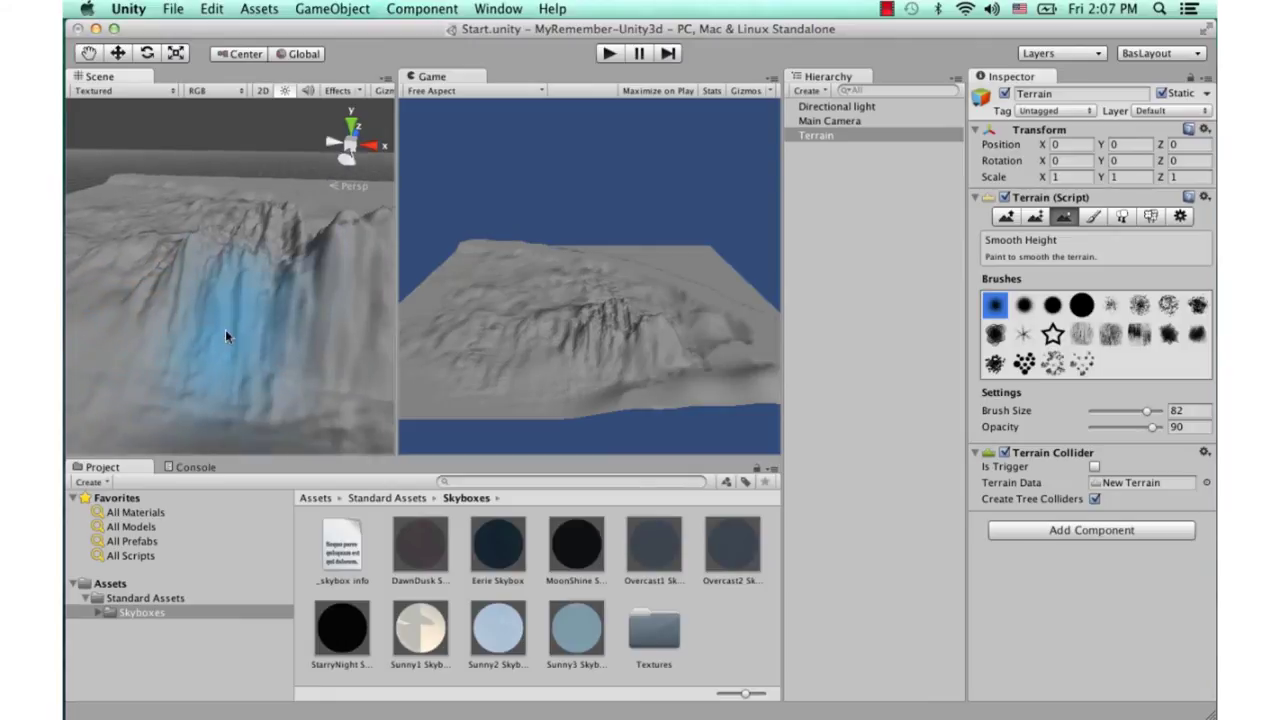
{"action": "scroll", "coordinate": [229, 337], "scroll_direction": "up", "scroll_amount": 2}
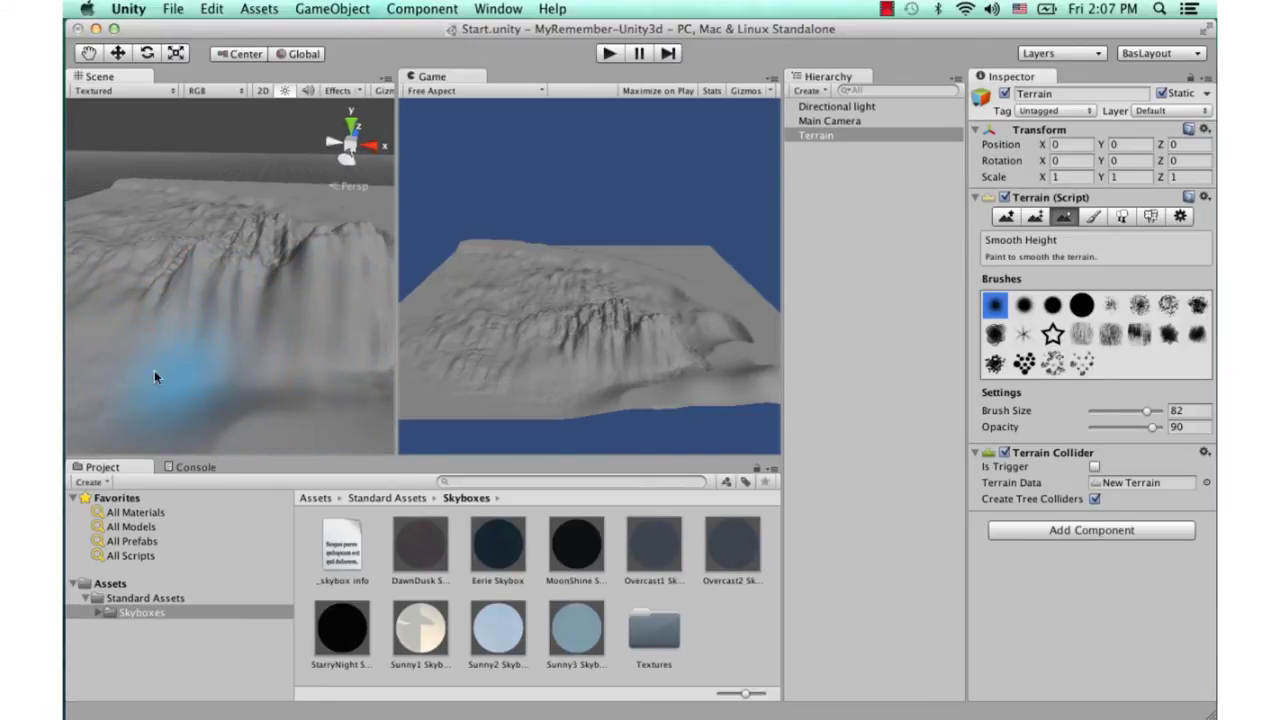
{"action": "mouse_move", "coordinate": [200, 306]}
{"action": "left_mouse_down", "text": "alt"}
{"action": "mouse_move", "coordinate": [262, 359]}
{"action": "mouse_move", "coordinate": [209, 281]}
{"action": "left_mouse_up", "text": "alt"}
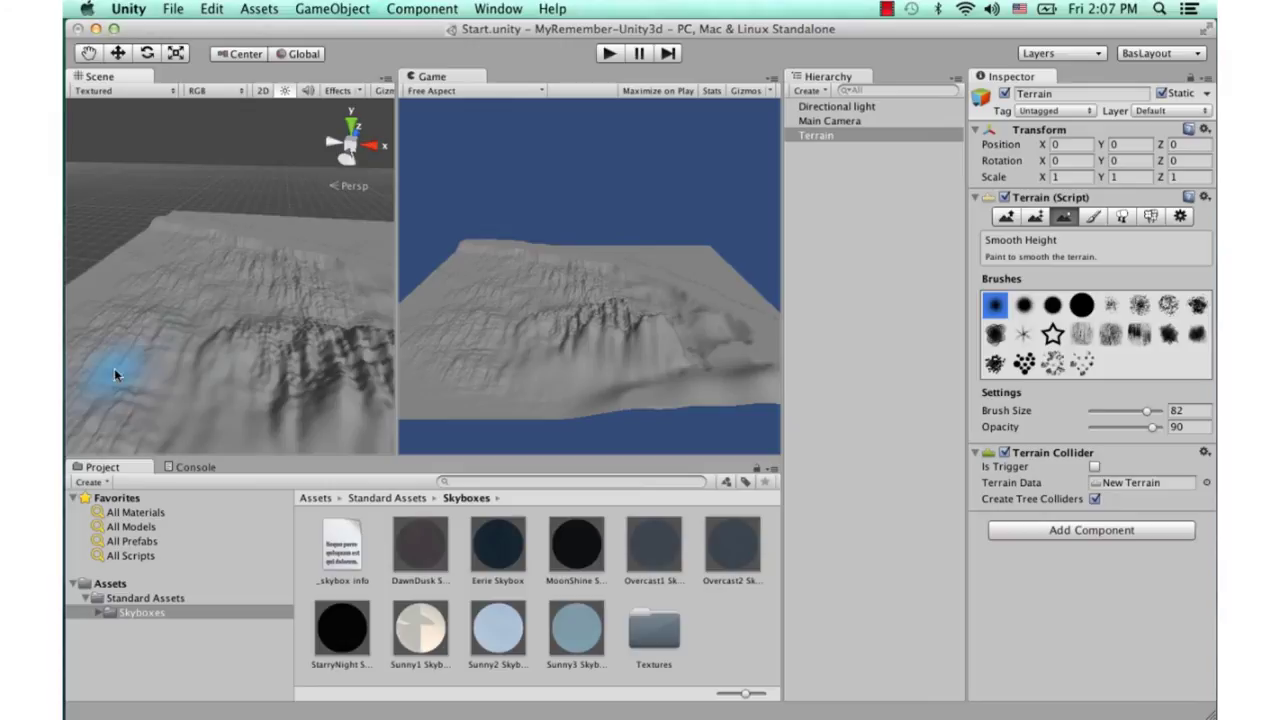
{"action": "scroll", "coordinate": [250, 325], "scroll_direction": "up", "scroll_amount": 3}
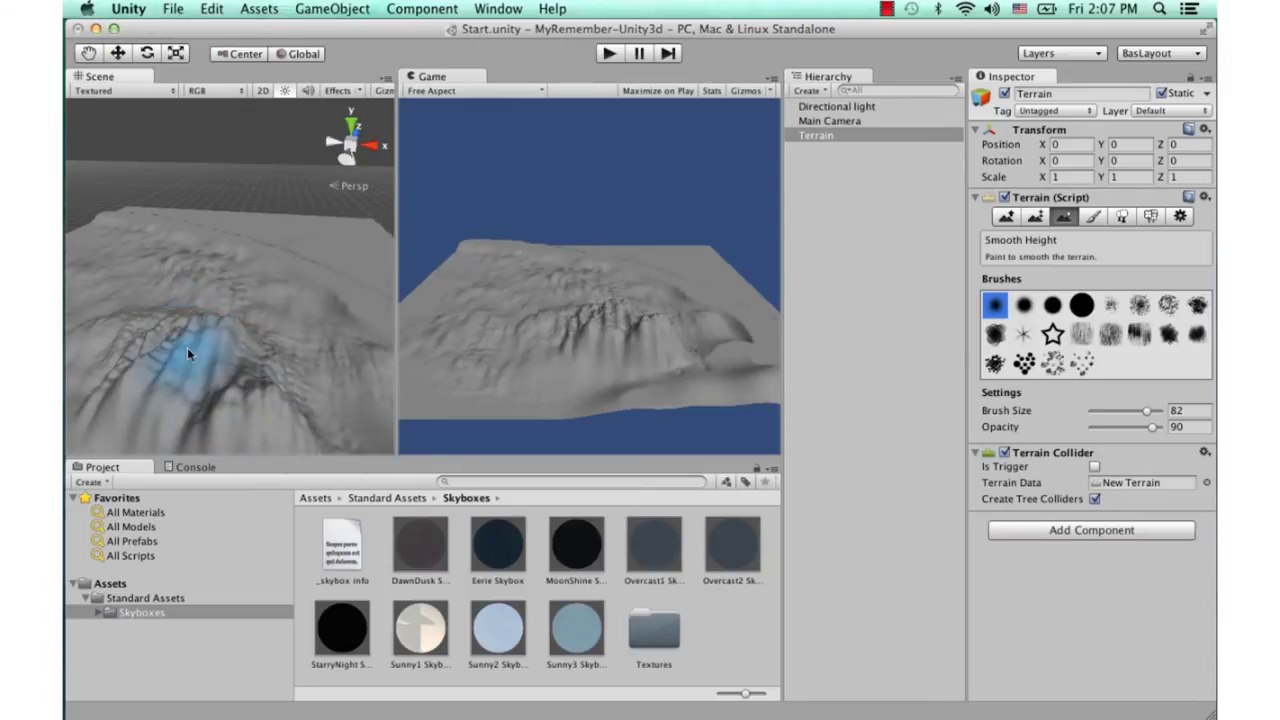
{"action": "scroll", "coordinate": [214, 349], "scroll_direction": "down", "scroll_amount": 3}
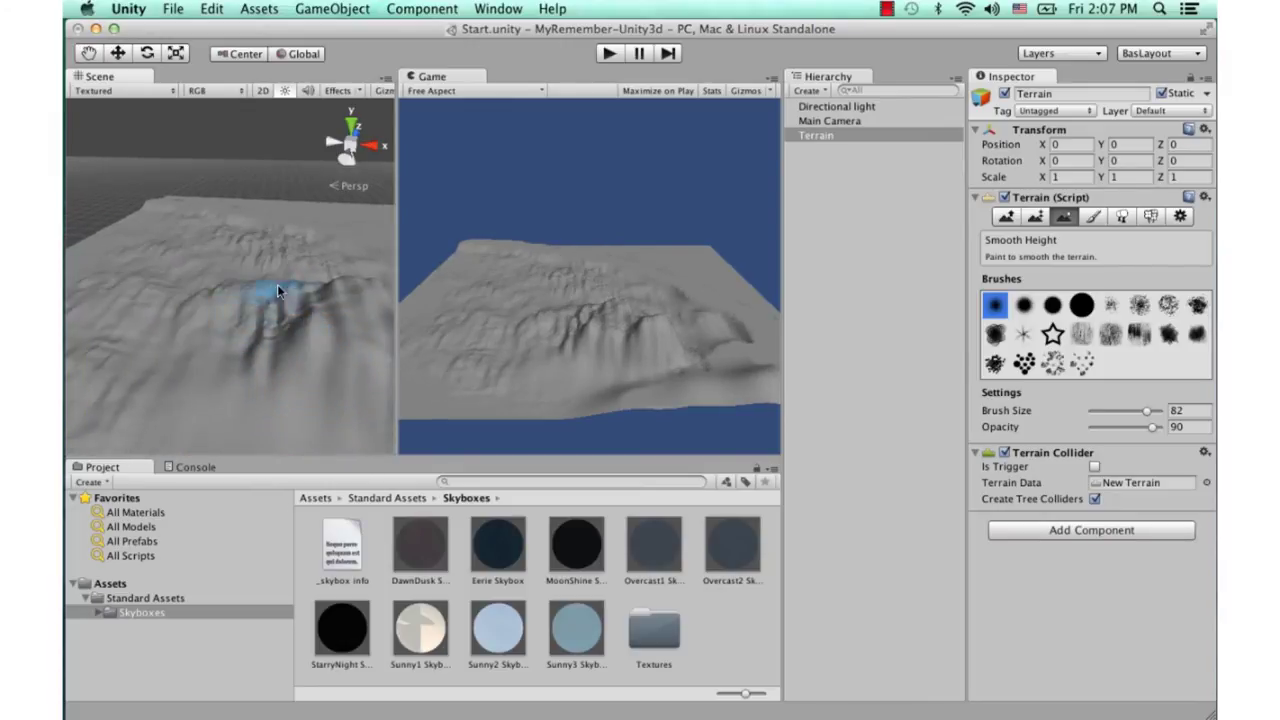
{"action": "left_click_drag", "start_coordinate": [296, 326], "coordinate": [151, 297]}
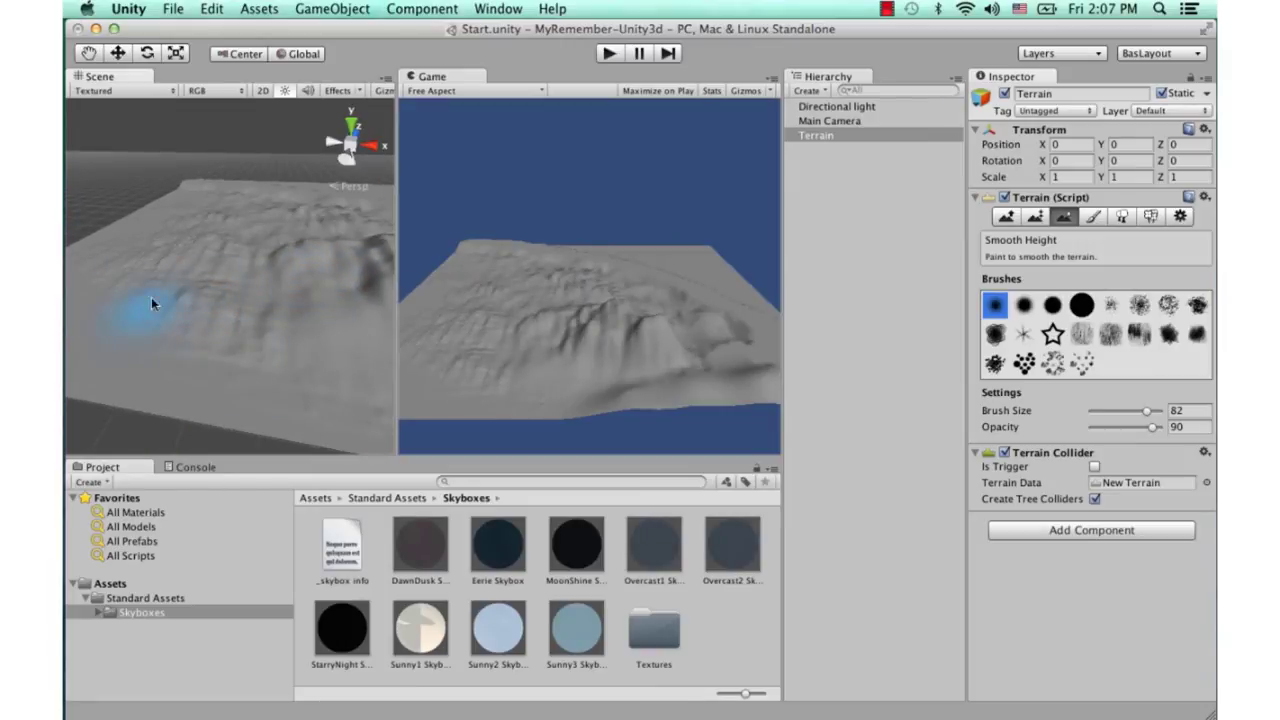
{"action": "scroll", "coordinate": [262, 236], "scroll_direction": "up", "scroll_amount": 3}
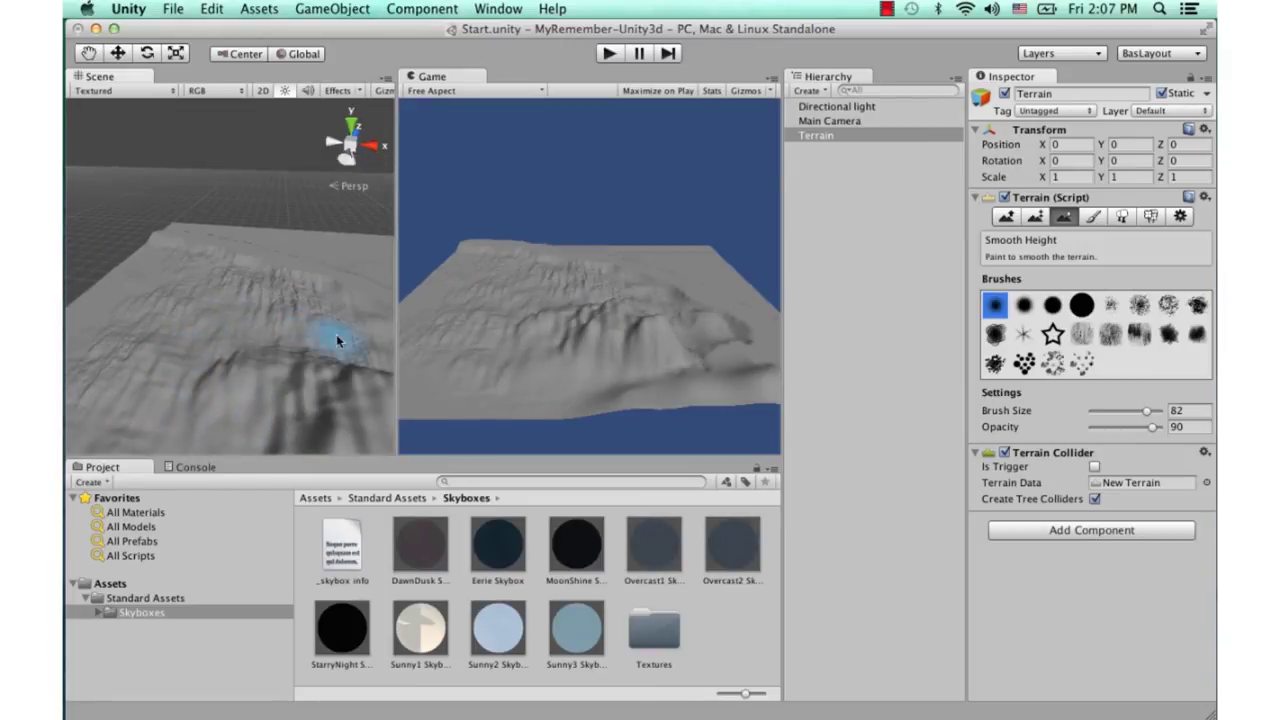
{"action": "left_click_drag", "start_coordinate": [213, 284], "coordinate": [300, 362]}
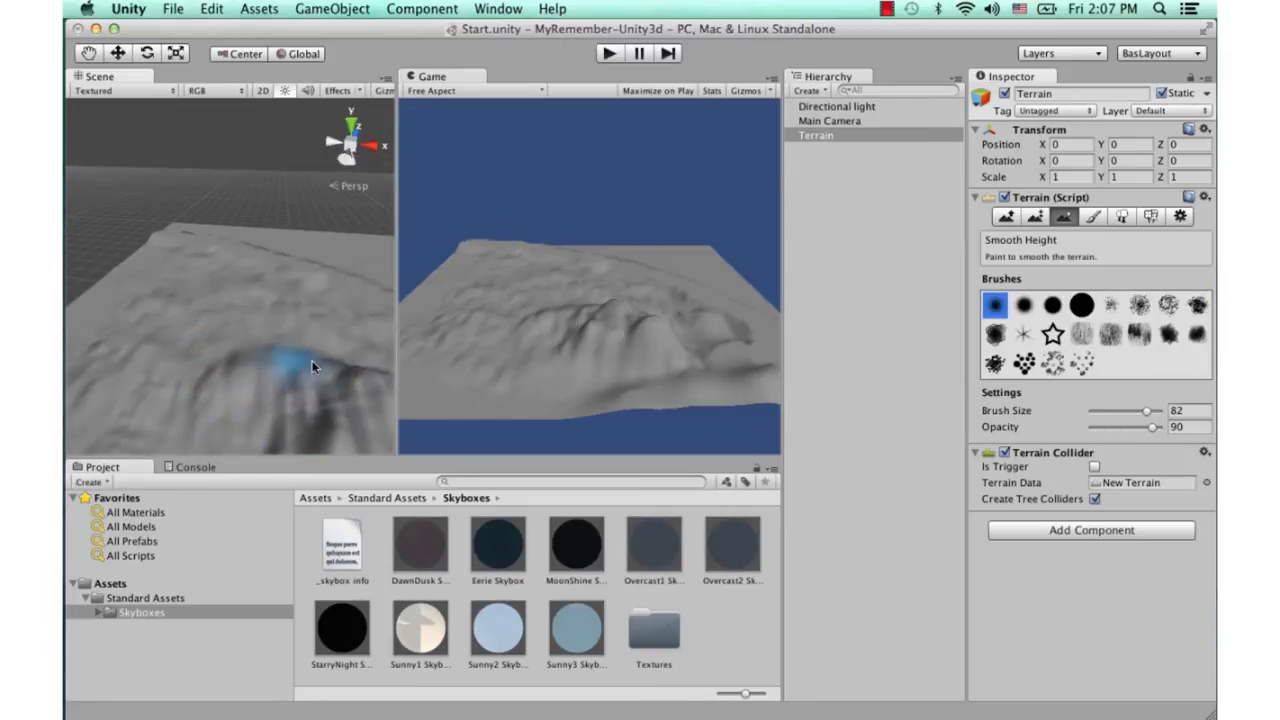
{"action": "middle_click_drag", "start_coordinate": [300, 362], "coordinate": [233, 338]}
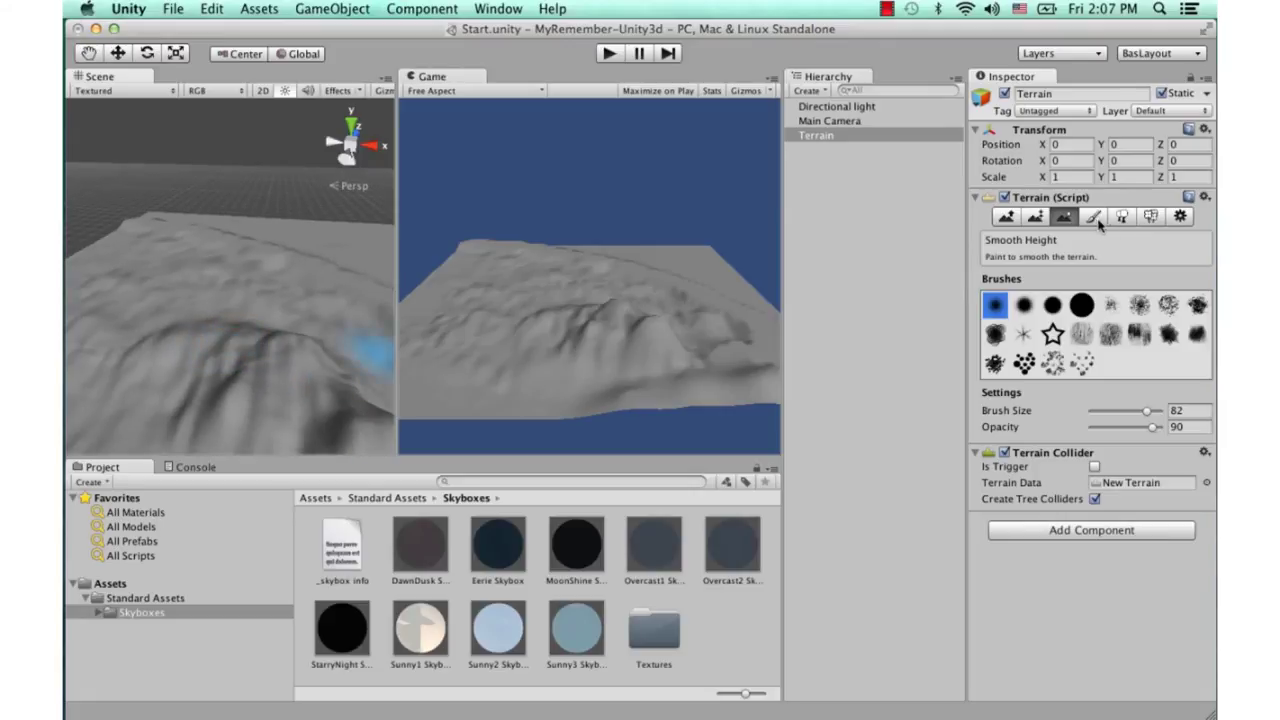
Switch the terrain to Paint Texture mode and orbit to view the mountains from the side
{"action": "left_click", "coordinate": [1095, 220]}
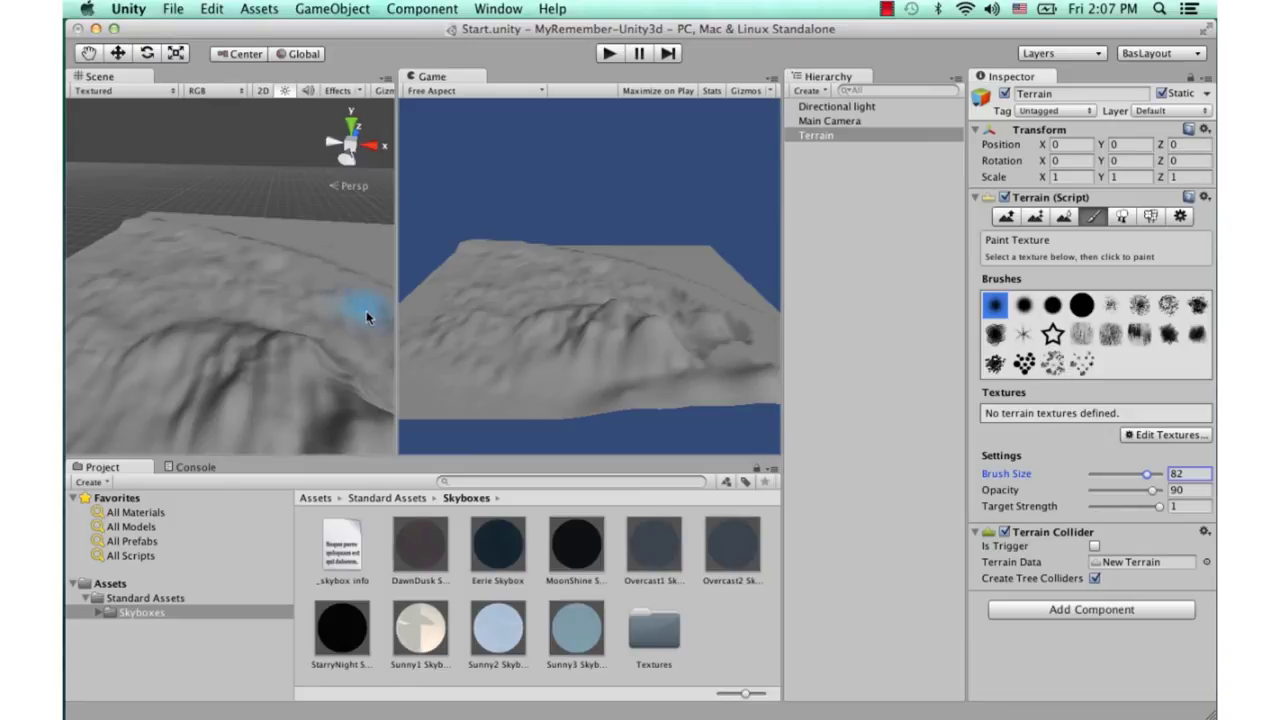
{"action": "mouse_move", "coordinate": [337, 306]}
{"action": "left_mouse_down", "text": "alt"}
{"action": "mouse_move", "coordinate": [139, 268]}
{"action": "mouse_move", "coordinate": [218, 300]}
{"action": "left_mouse_up", "text": "alt"}
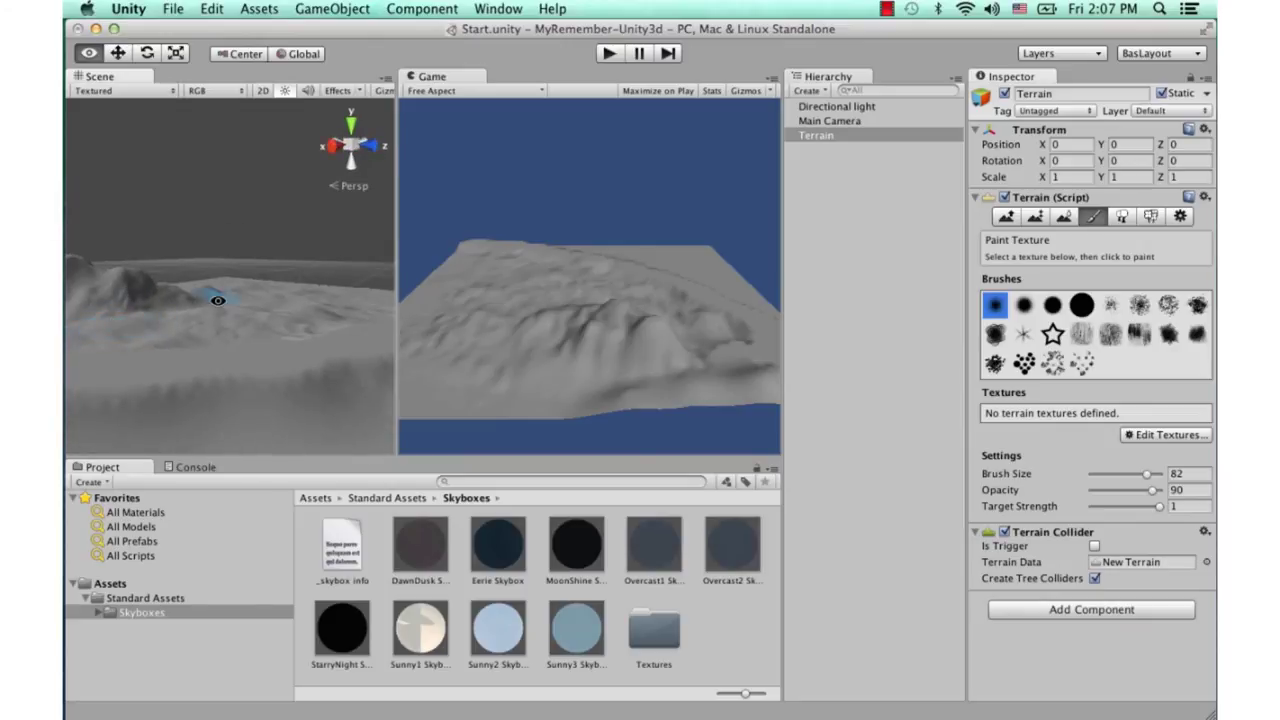
{"action": "left_click_drag", "start_coordinate": [218, 300], "coordinate": [329, 300], "text": "alt"}
Open the Add Terrain Texture dialog and browse the texture picker, then close both without choosing
{"action": "left_click", "coordinate": [1203, 435]}
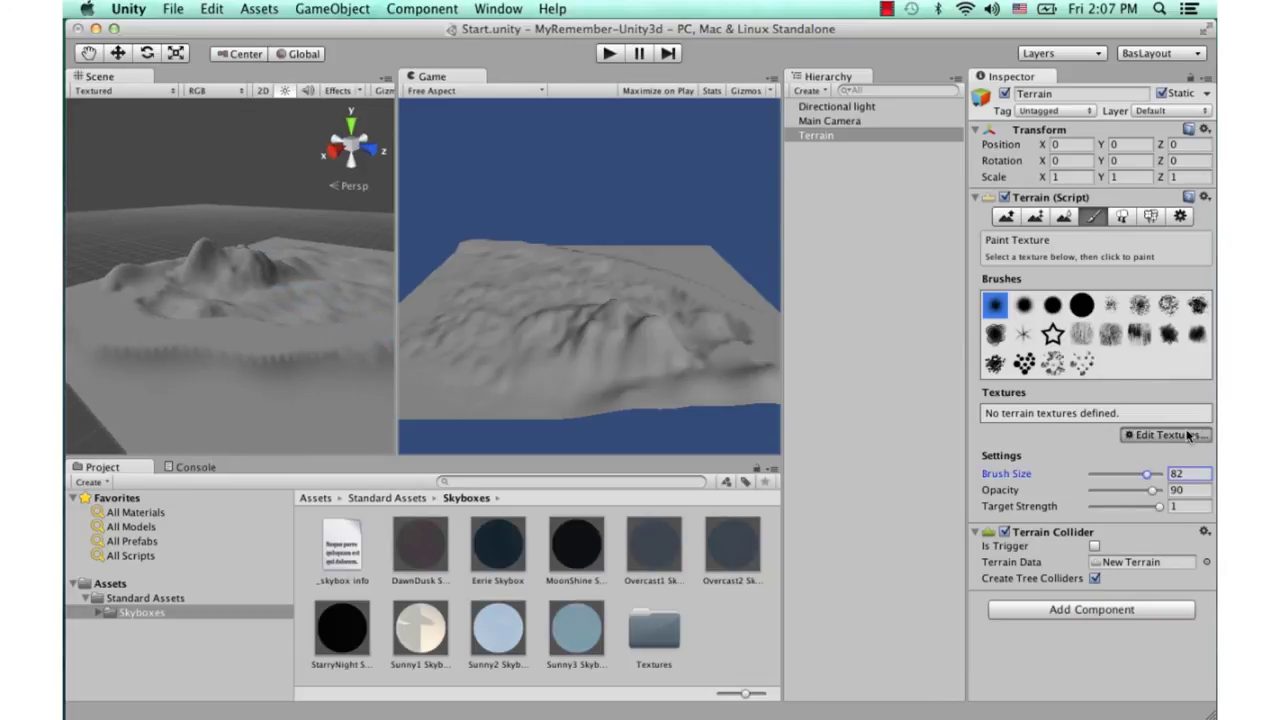
{"action": "left_click", "coordinate": [1179, 447]}
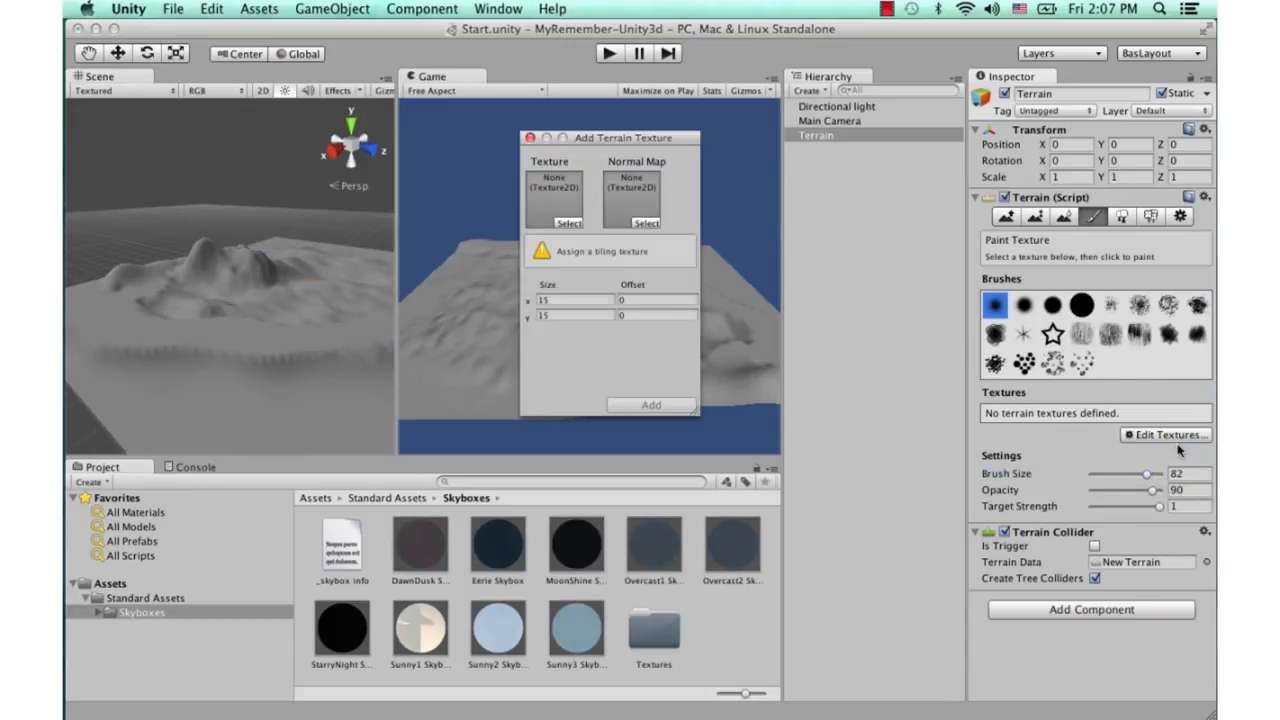
{"action": "left_click", "coordinate": [568, 223]}
{"action": "left_click_drag", "start_coordinate": [786, 225], "coordinate": [779, 400]}
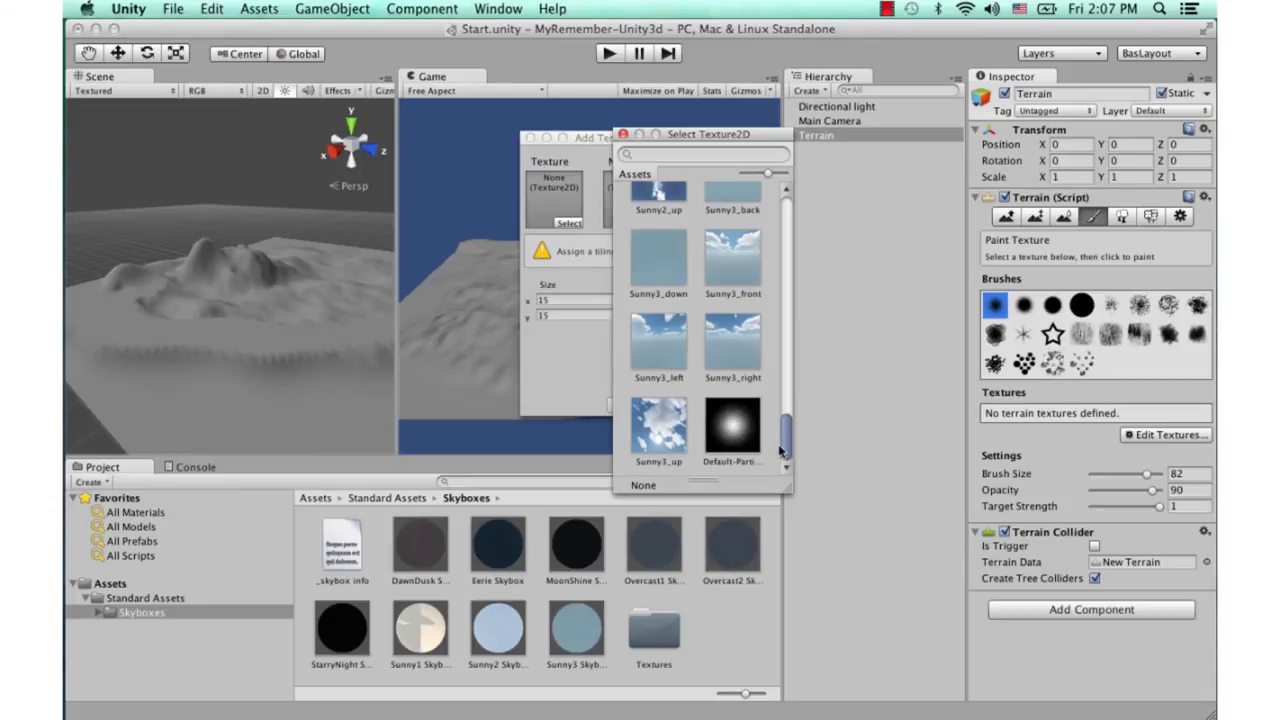
{"action": "left_click_drag", "start_coordinate": [779, 400], "coordinate": [808, 214]}
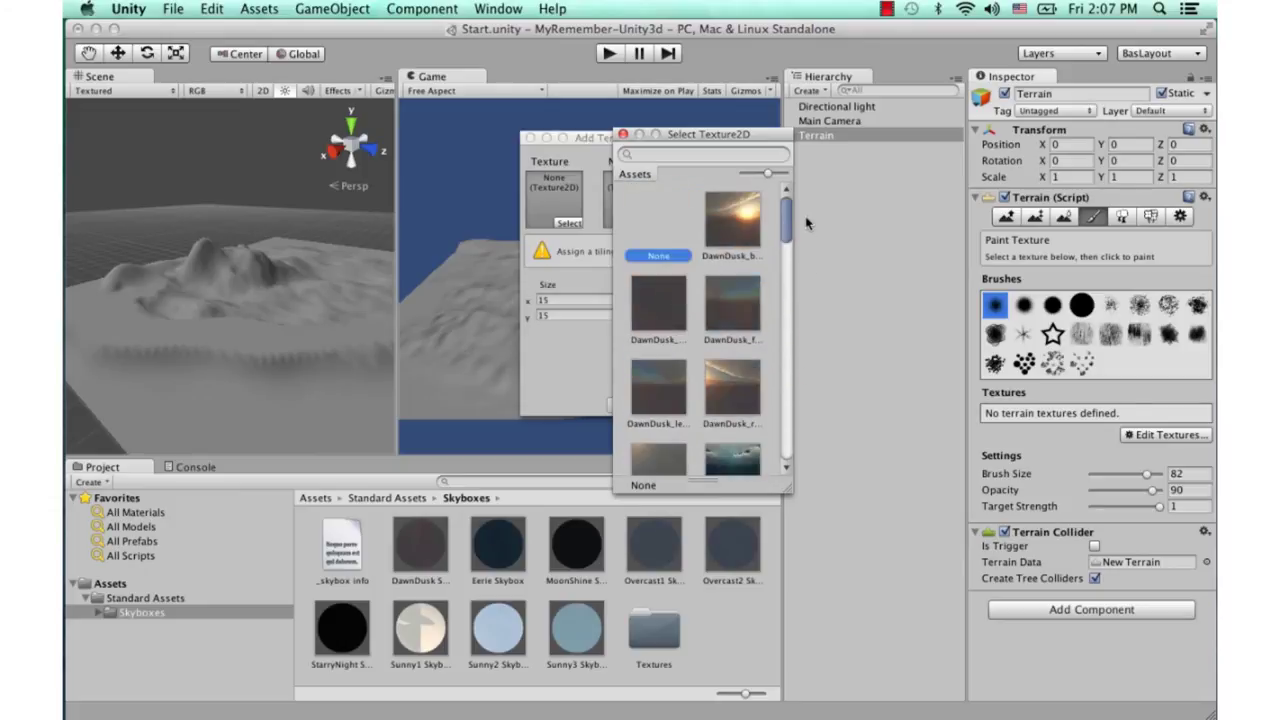
{"action": "left_click", "coordinate": [622, 134]}
{"action": "mouse_move", "coordinate": [642, 141]}
{"action": "left_mouse_down"}
{"action": "mouse_move", "coordinate": [884, 187]}
{"action": "mouse_move", "coordinate": [958, 187]}
{"action": "left_mouse_up"}
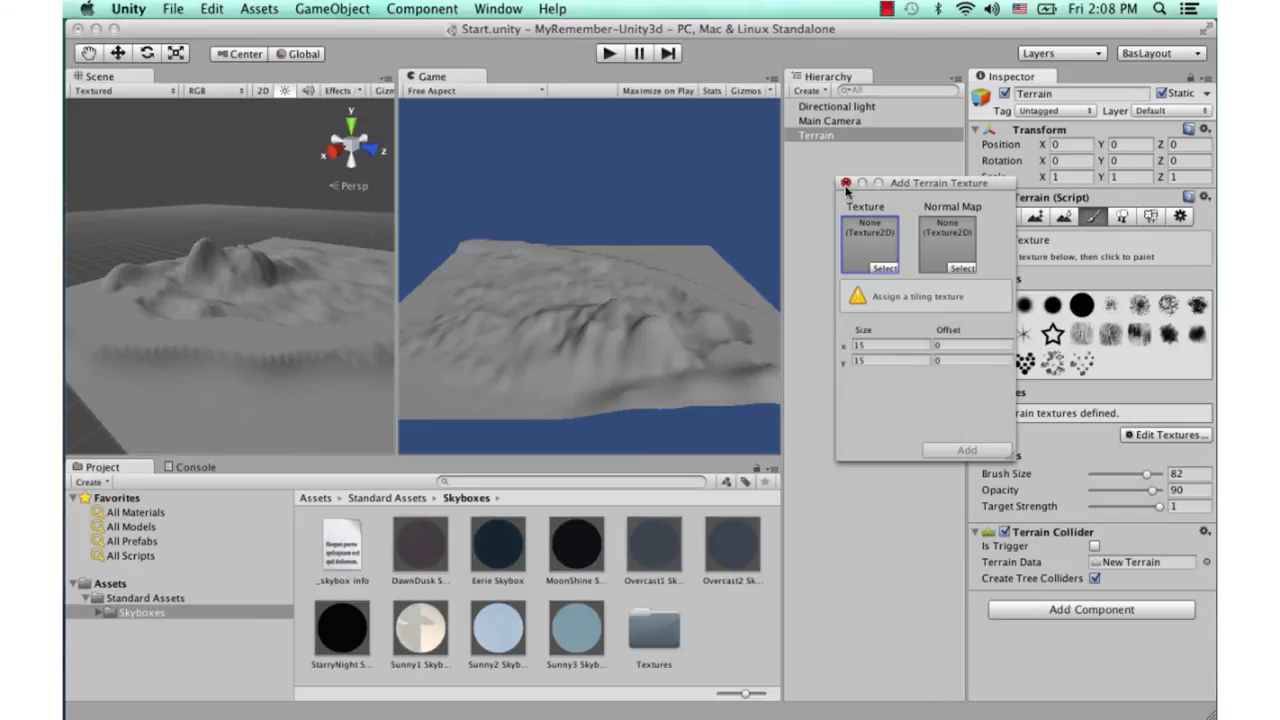
{"action": "left_click", "coordinate": [845, 183]}
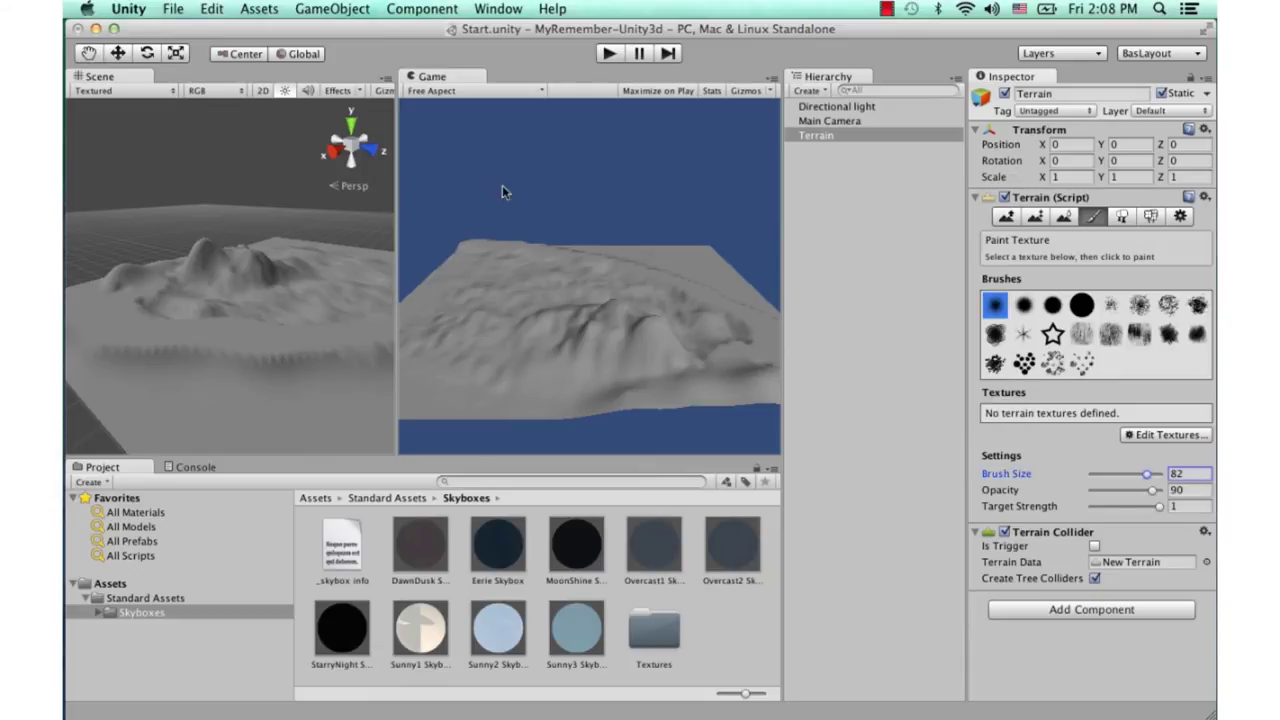
Import all items of the Terrain Assets package and open its folder in the Project panel
{"action": "left_click", "coordinate": [249, 14]}
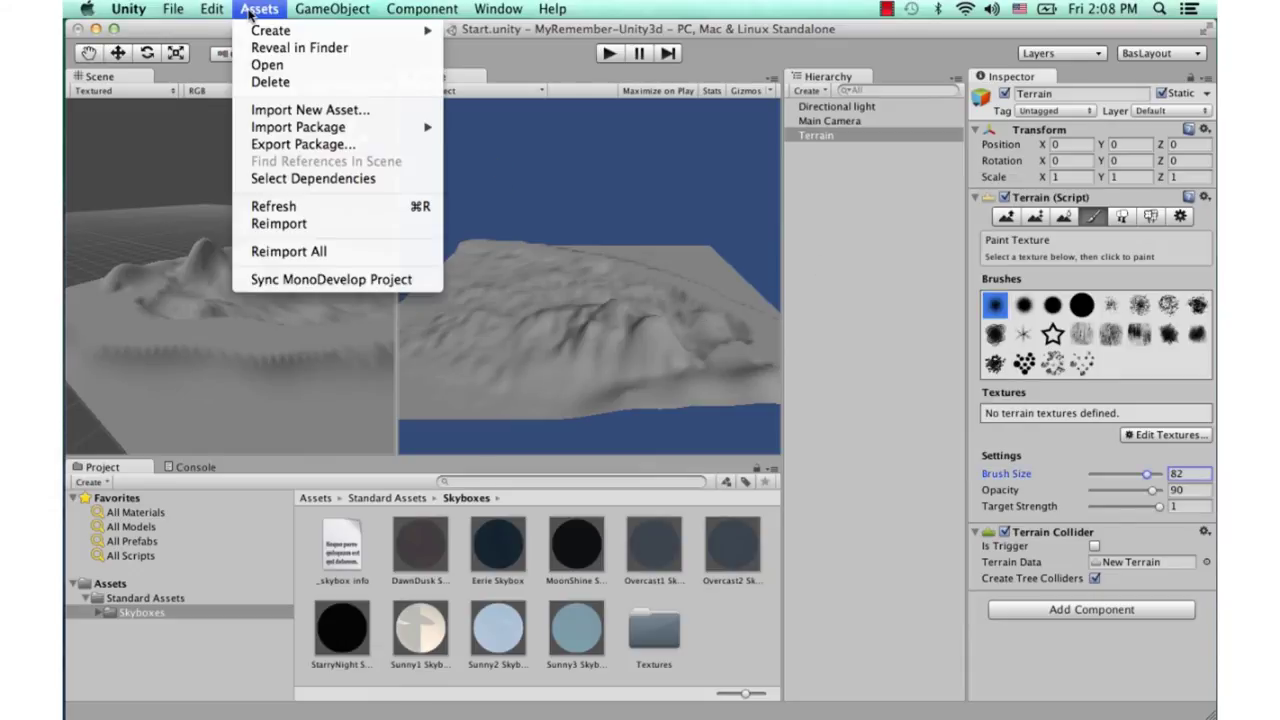
{"action": "mouse_move", "coordinate": [338, 130]}
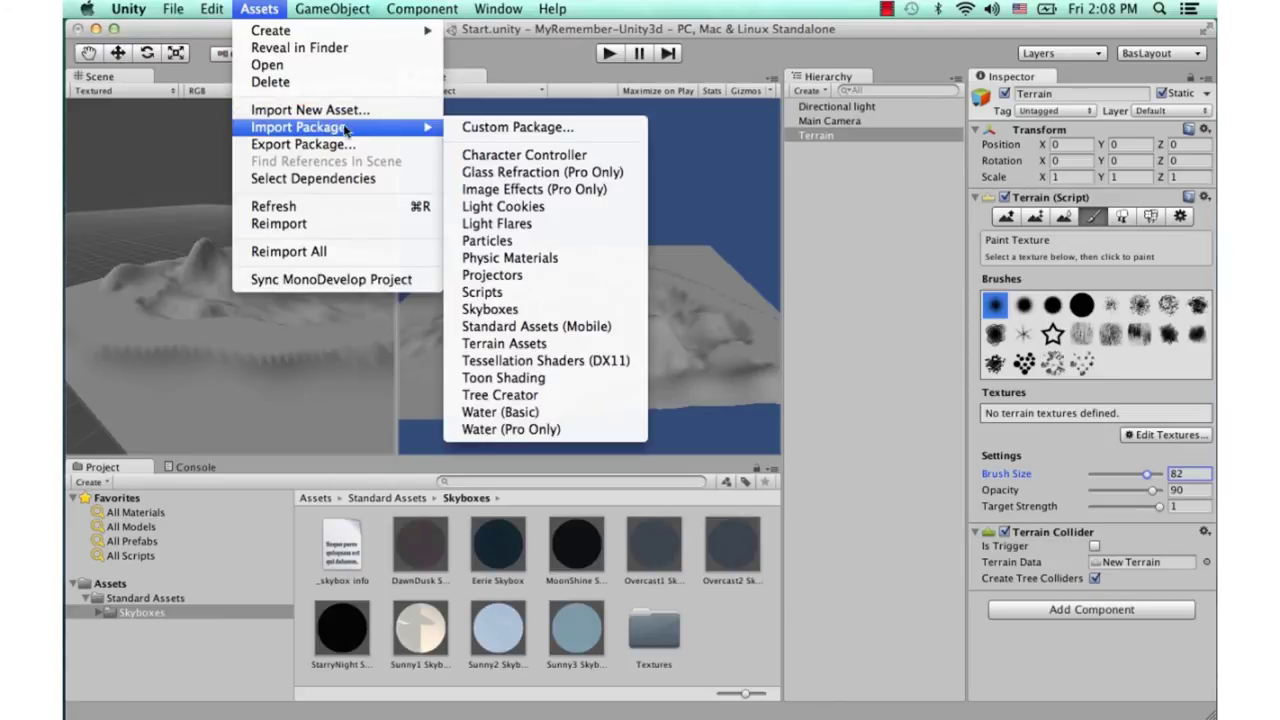
{"action": "left_click", "coordinate": [557, 346]}
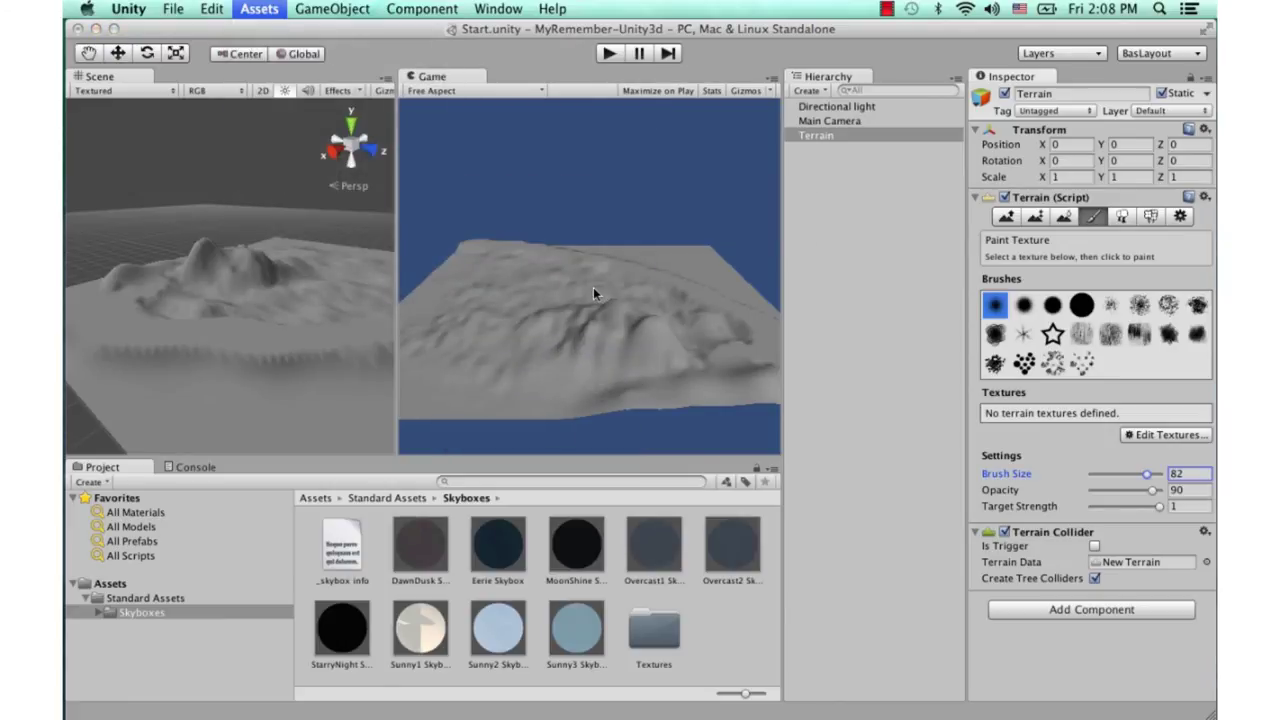
{"action": "scroll", "coordinate": [485, 275], "scroll_direction": "down", "scroll_amount": 1}
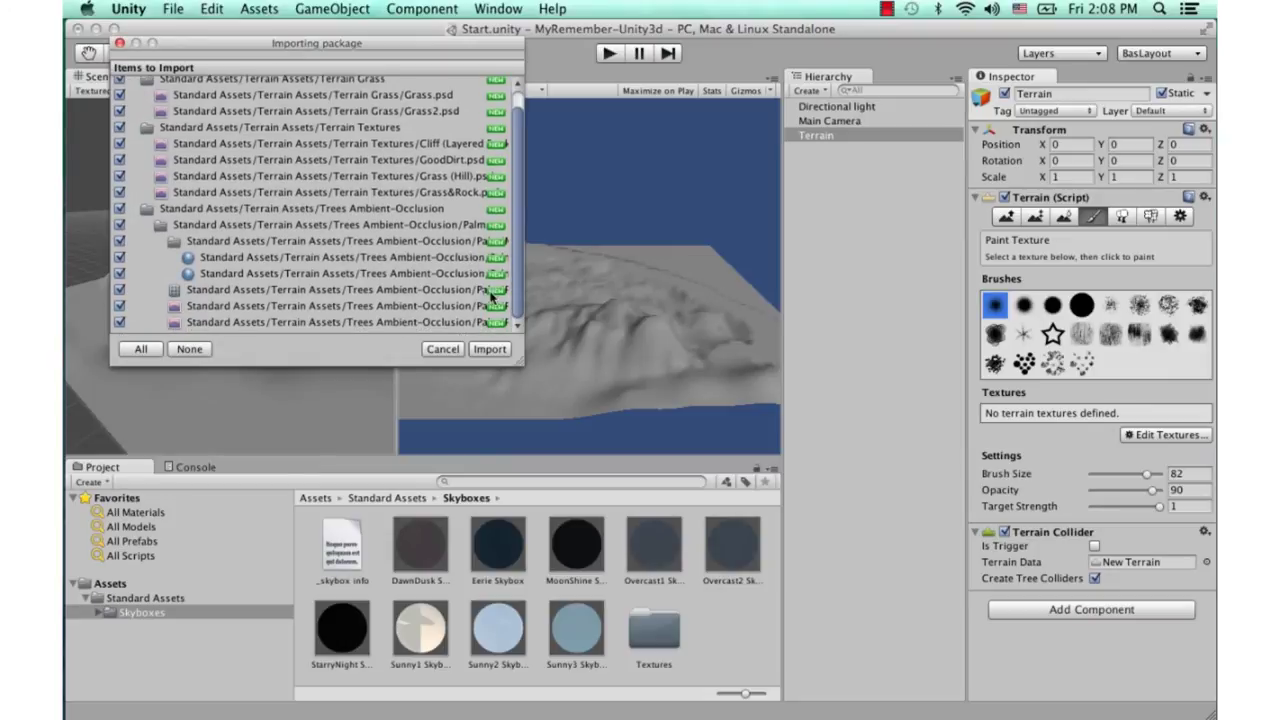
{"action": "left_click", "coordinate": [490, 348]}
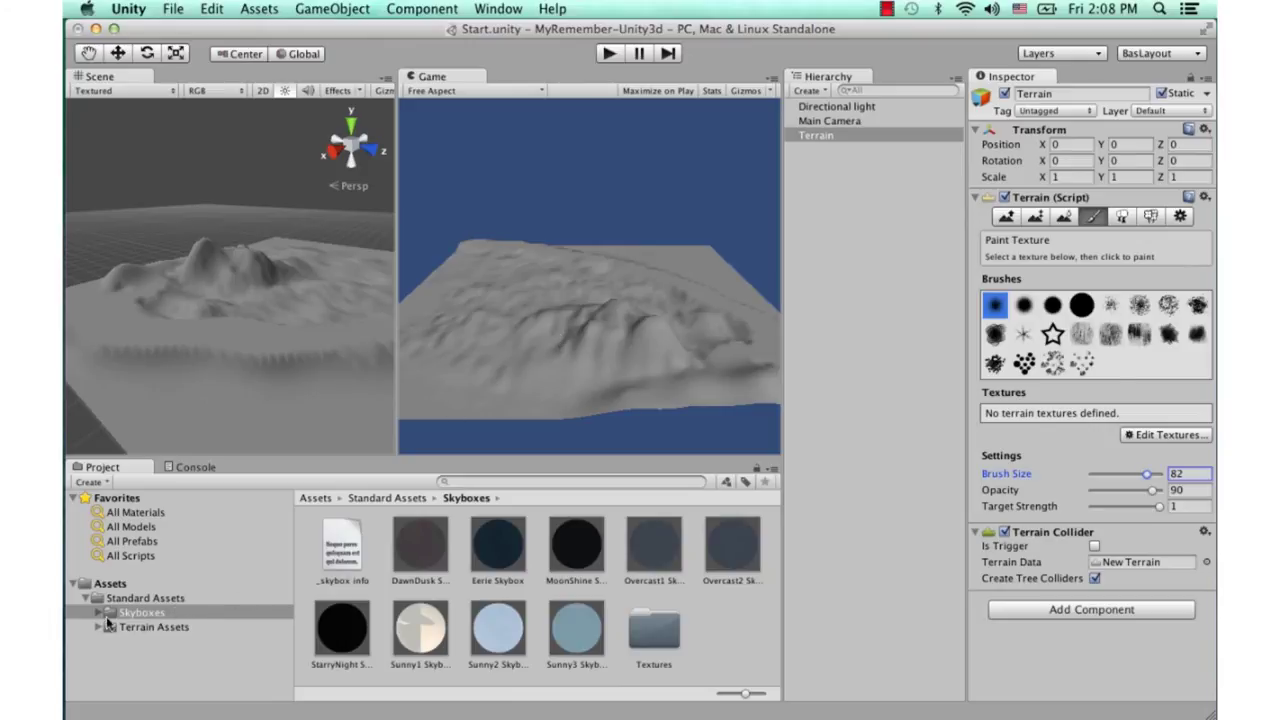
{"action": "left_click", "coordinate": [142, 625]}
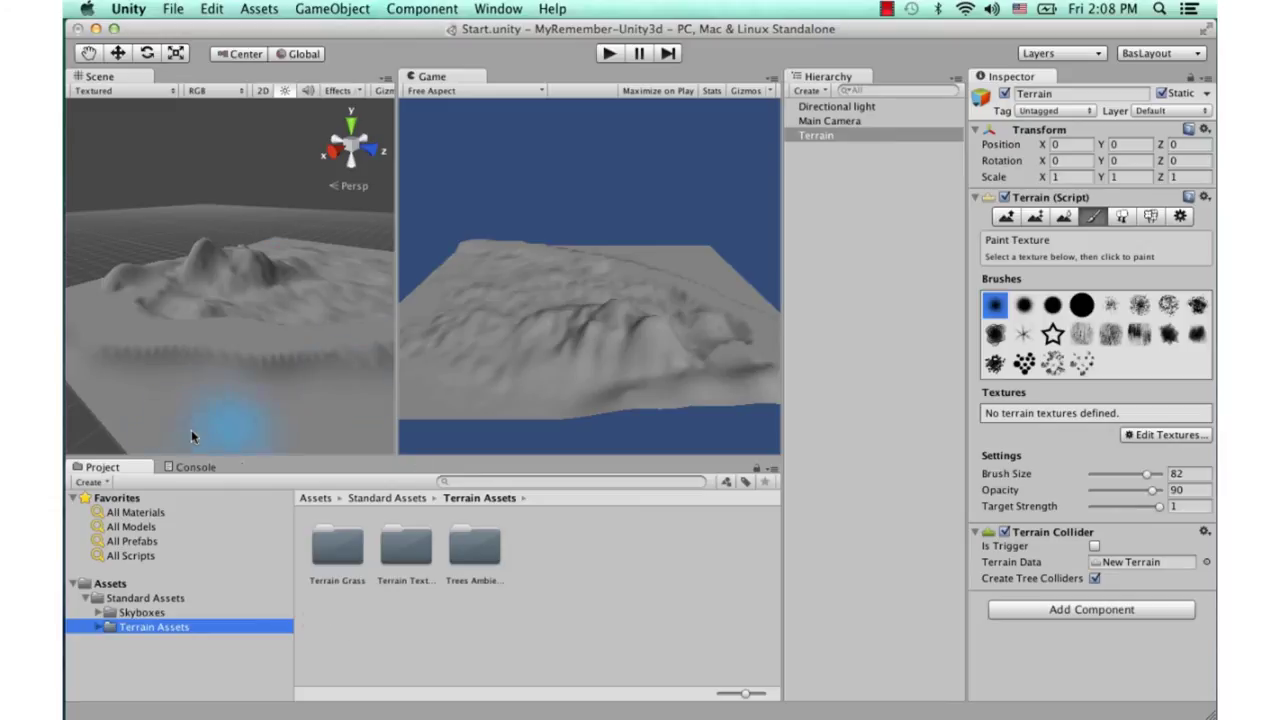
Add Grass&Rock as the first terrain texture, using Grass&Rock for both texture and normal map
{"action": "left_click", "coordinate": [1168, 436]}
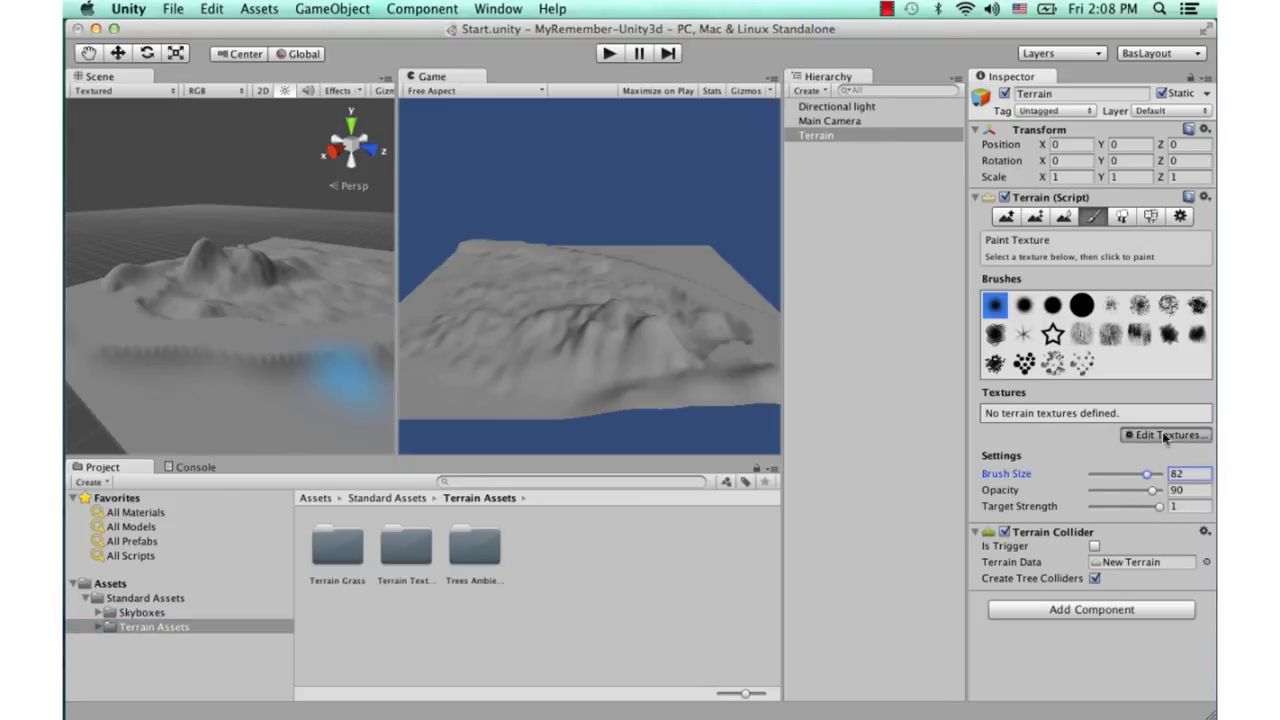
{"action": "left_click", "coordinate": [1163, 440]}
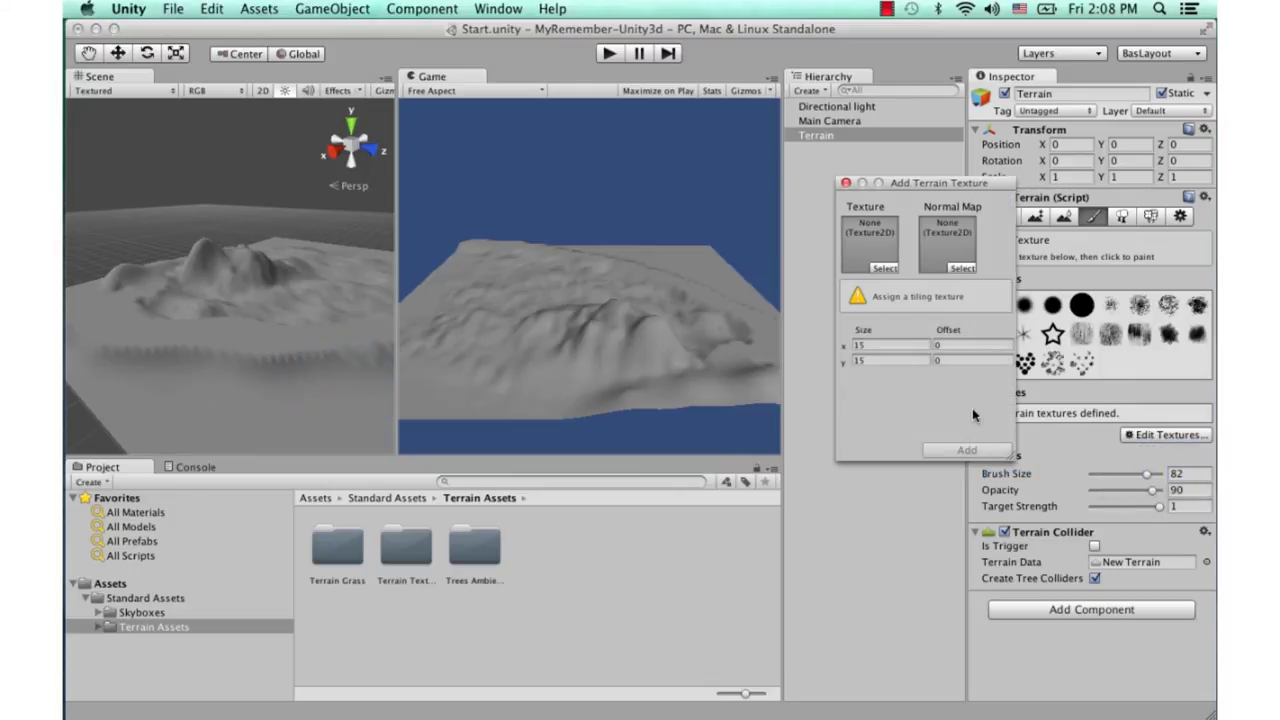
{"action": "left_click", "coordinate": [884, 269]}
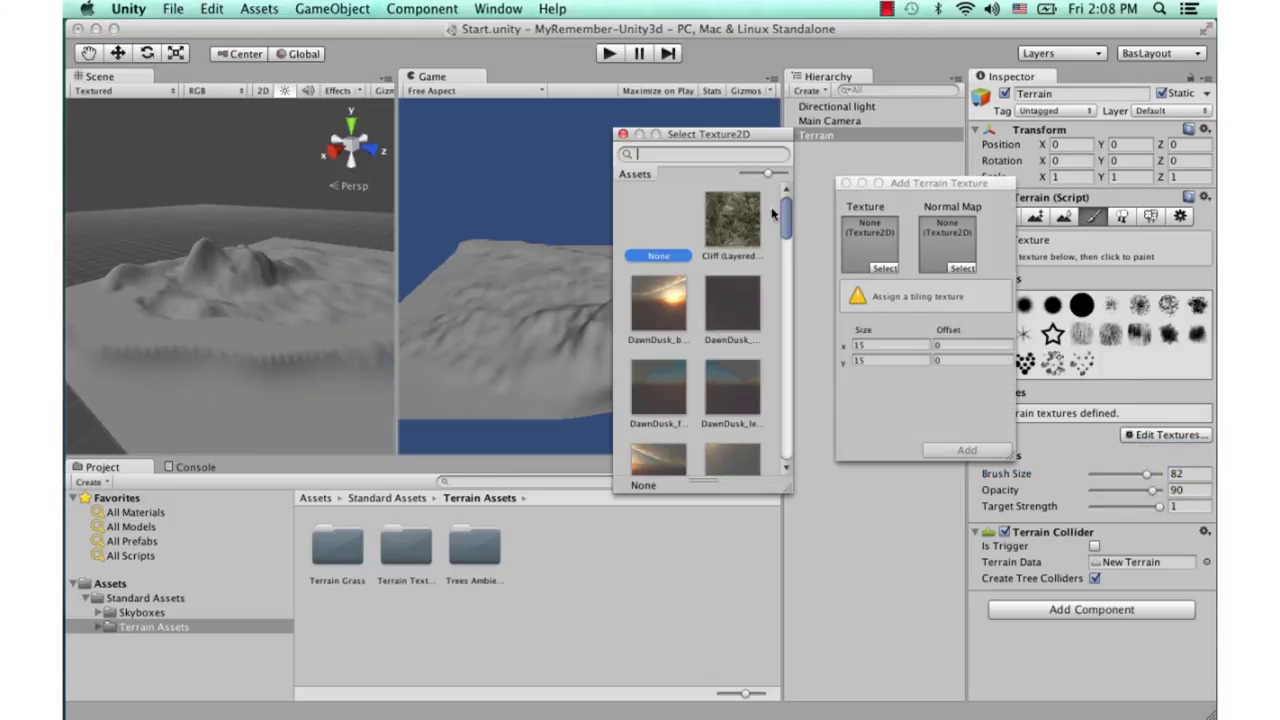
{"action": "mouse_move", "coordinate": [786, 222]}
{"action": "left_mouse_down"}
{"action": "mouse_move", "coordinate": [785, 287]}
{"action": "mouse_move", "coordinate": [786, 274]}
{"action": "left_mouse_up"}
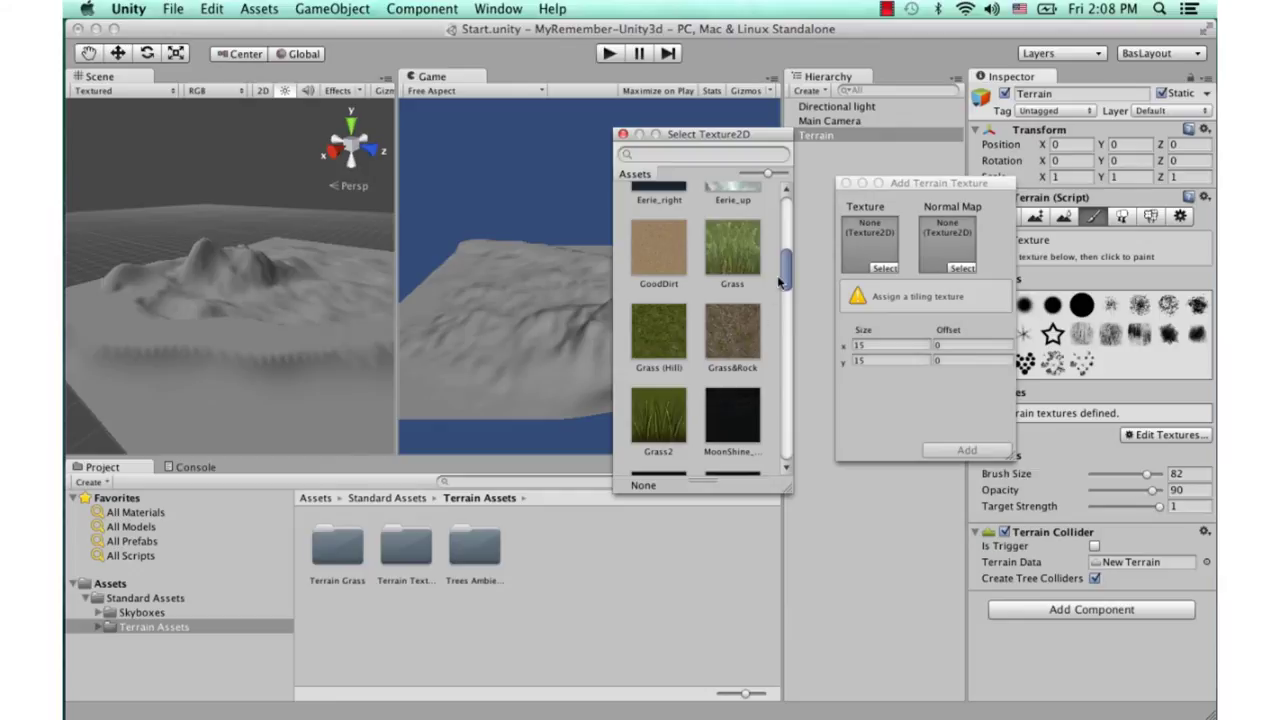
{"action": "left_click_drag", "start_coordinate": [785, 276], "coordinate": [785, 274]}
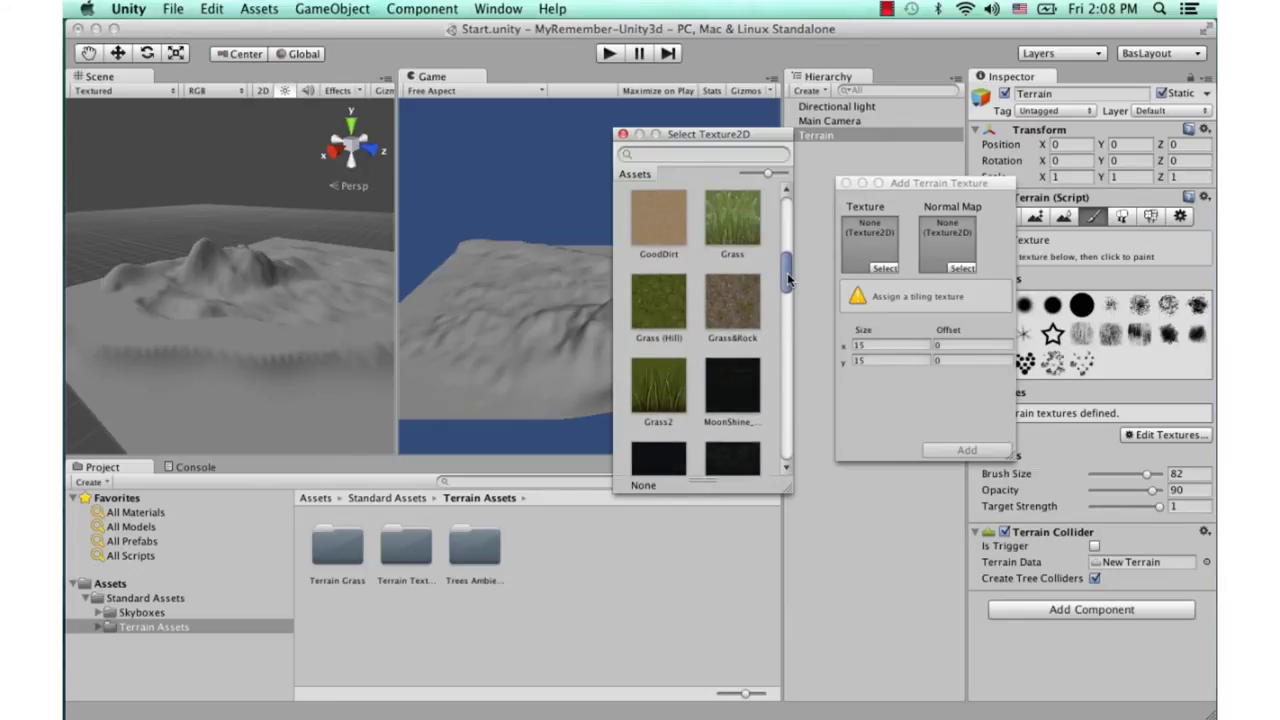
{"action": "left_click", "coordinate": [741, 312]}
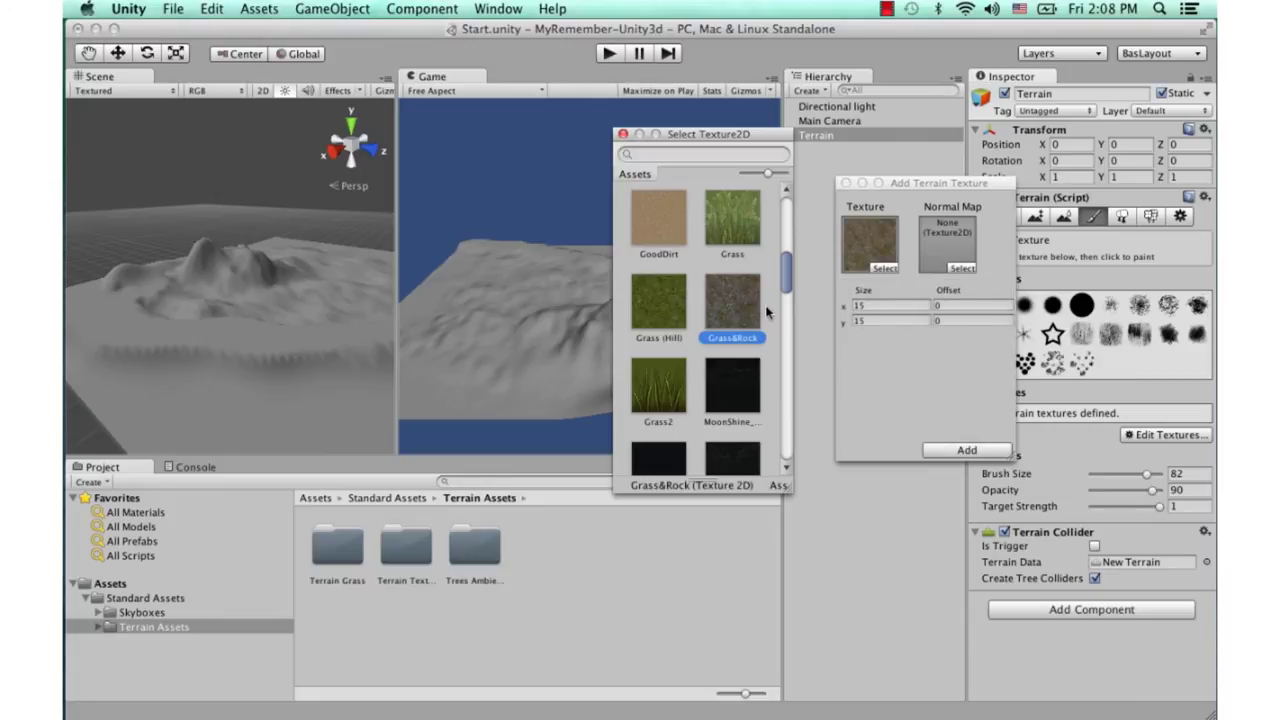
{"action": "left_click", "coordinate": [963, 268]}
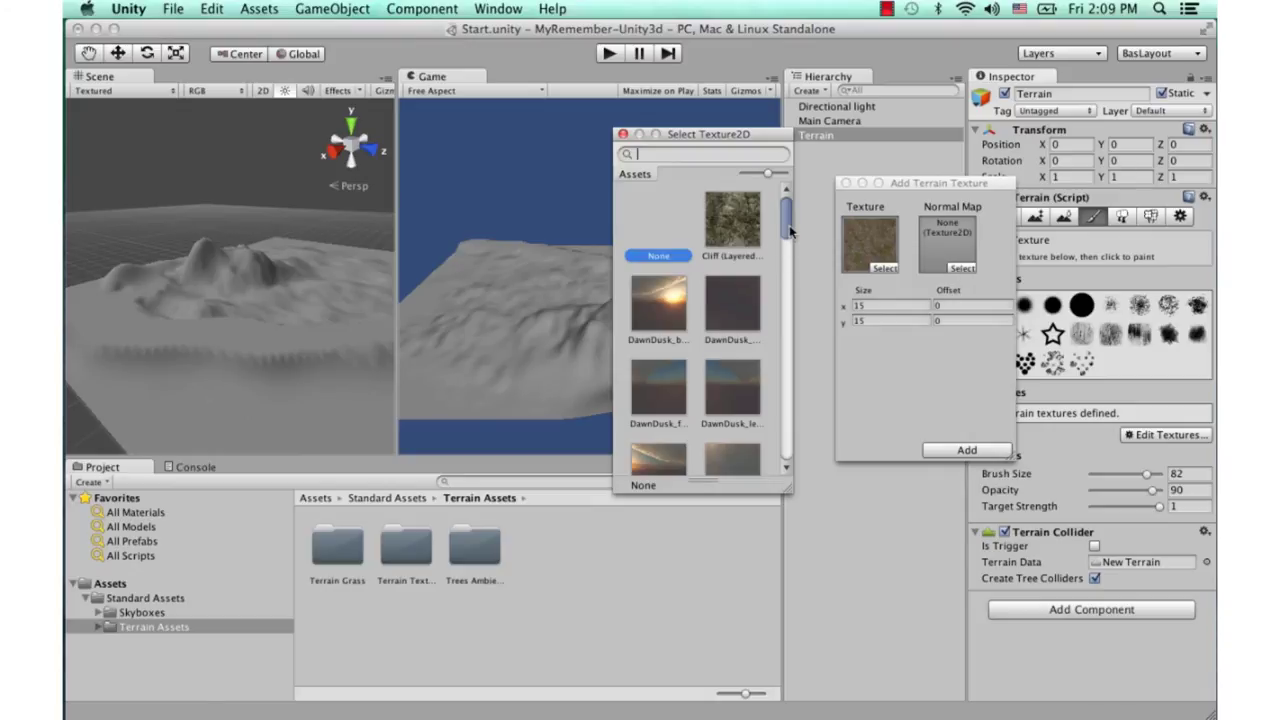
{"action": "left_click_drag", "start_coordinate": [788, 232], "coordinate": [787, 285]}
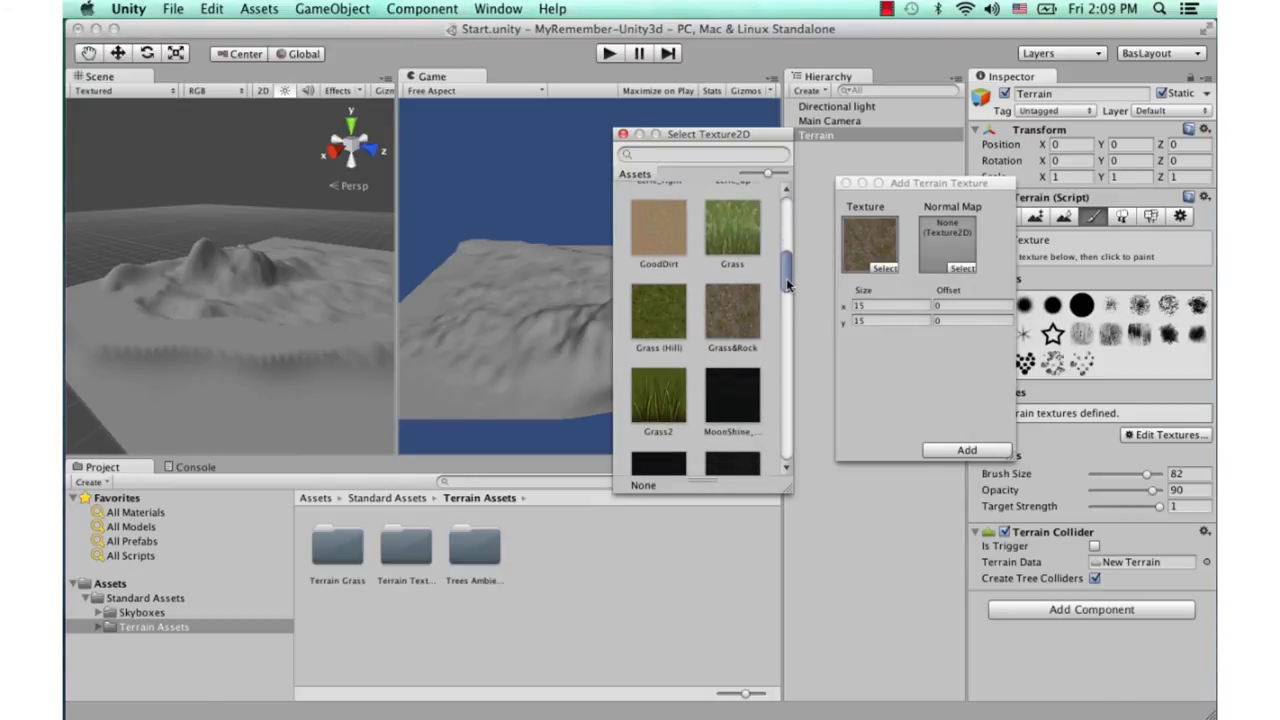
{"action": "left_click", "coordinate": [757, 310]}
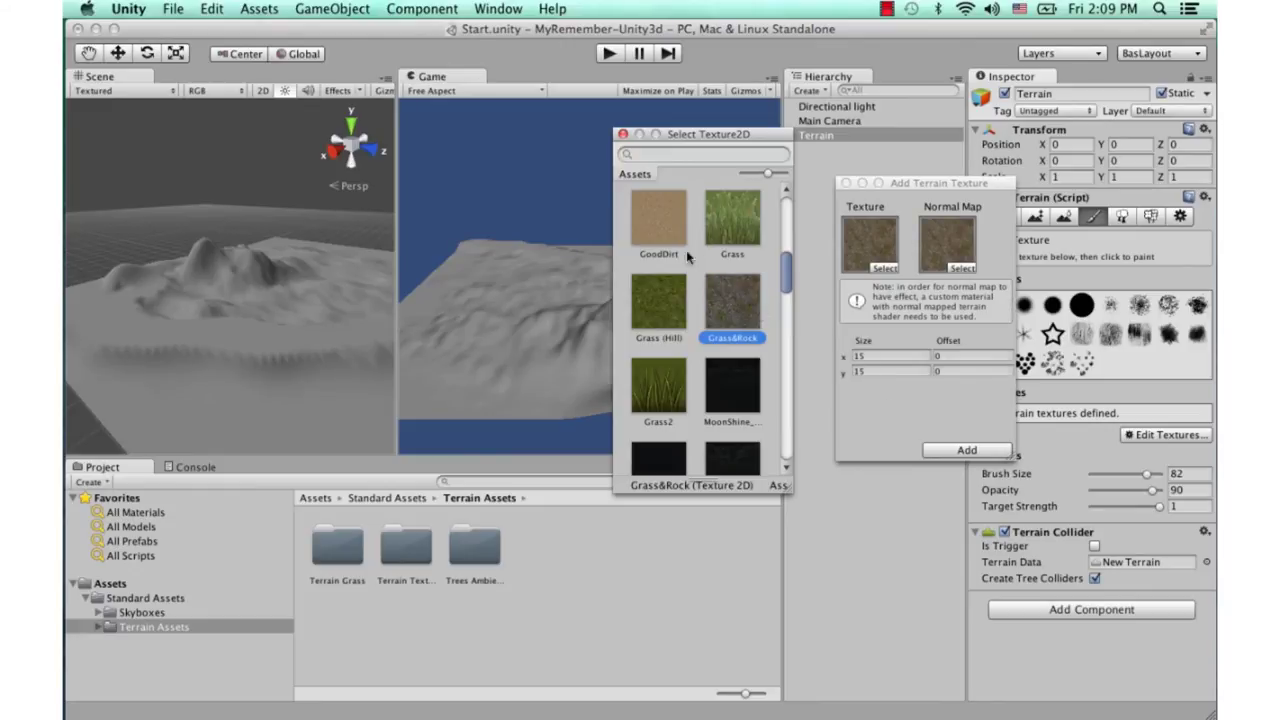
{"action": "left_click", "coordinate": [968, 452]}
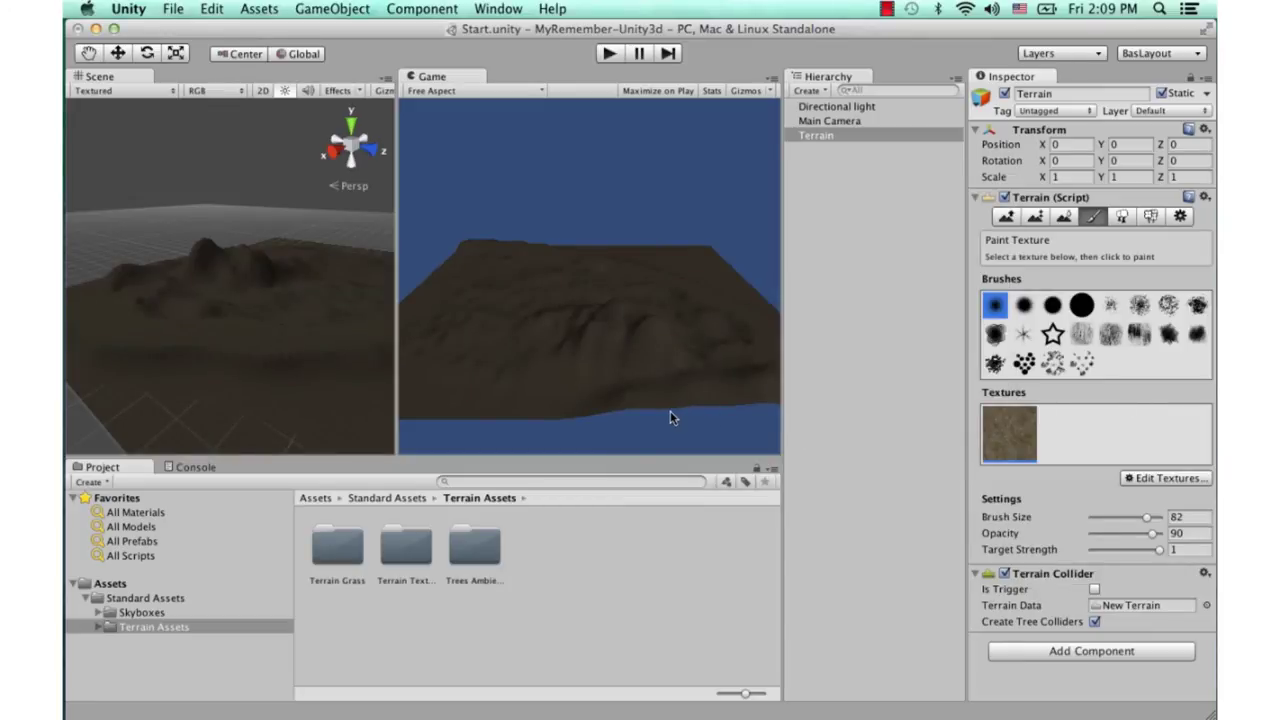
Zoom in on the terrain and reduce the paint brush size to 12
{"action": "left_click", "coordinate": [280, 291], "text": "alt"}
{"action": "right_click_drag", "start_coordinate": [280, 291], "coordinate": [318, 284], "text": "alt"}
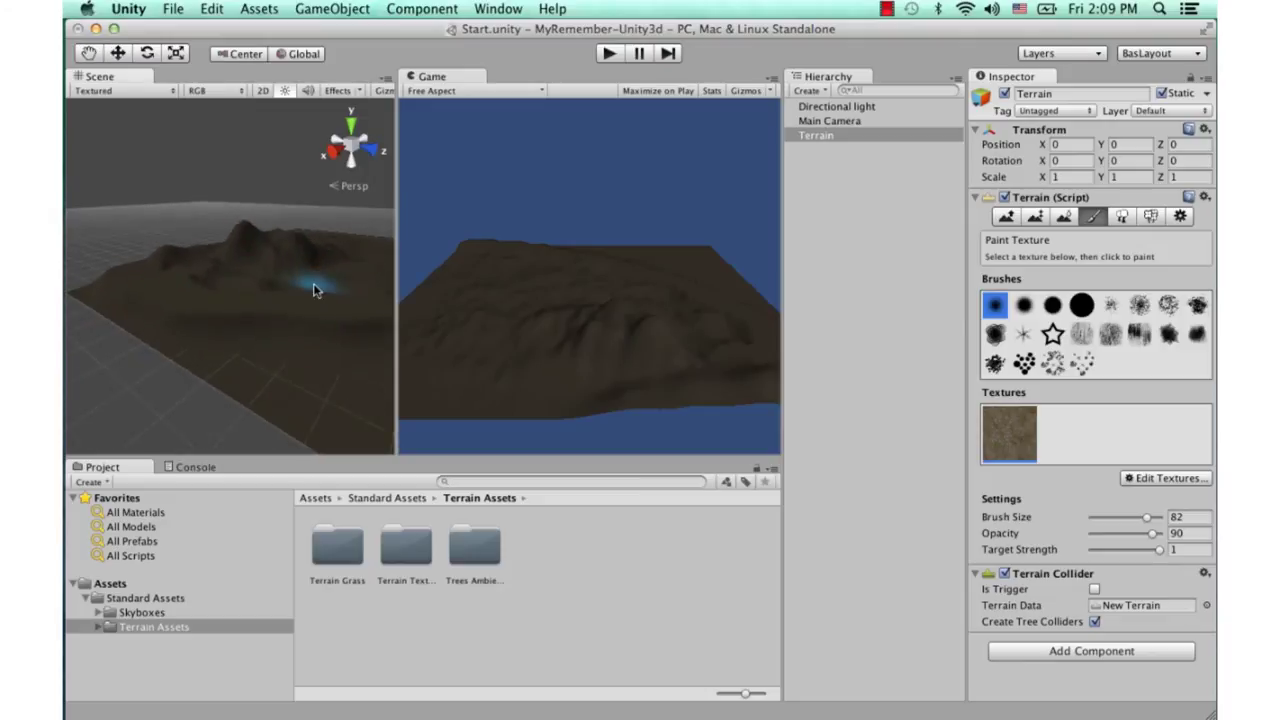
{"action": "scroll", "coordinate": [317, 284], "scroll_direction": "down", "scroll_amount": 3}
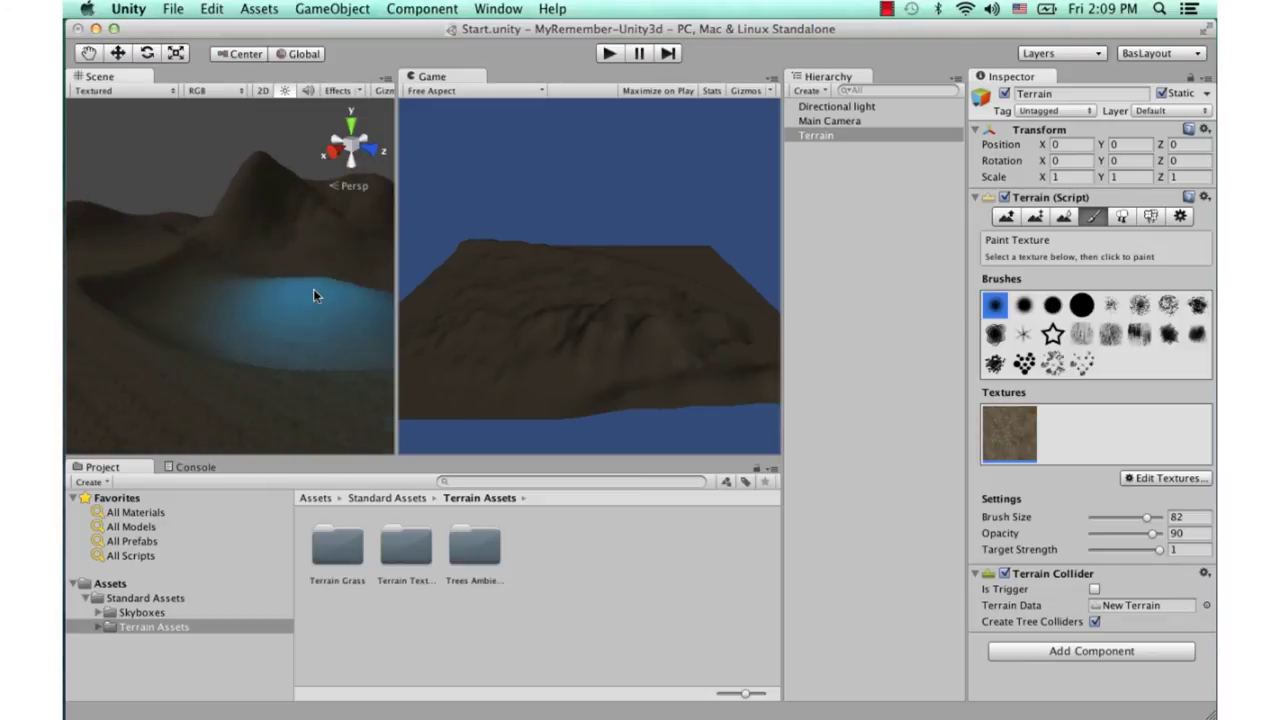
{"action": "scroll", "coordinate": [314, 289], "scroll_direction": "down", "scroll_amount": 2}
{"action": "scroll", "coordinate": [314, 289], "scroll_direction": "up", "scroll_amount": 2}
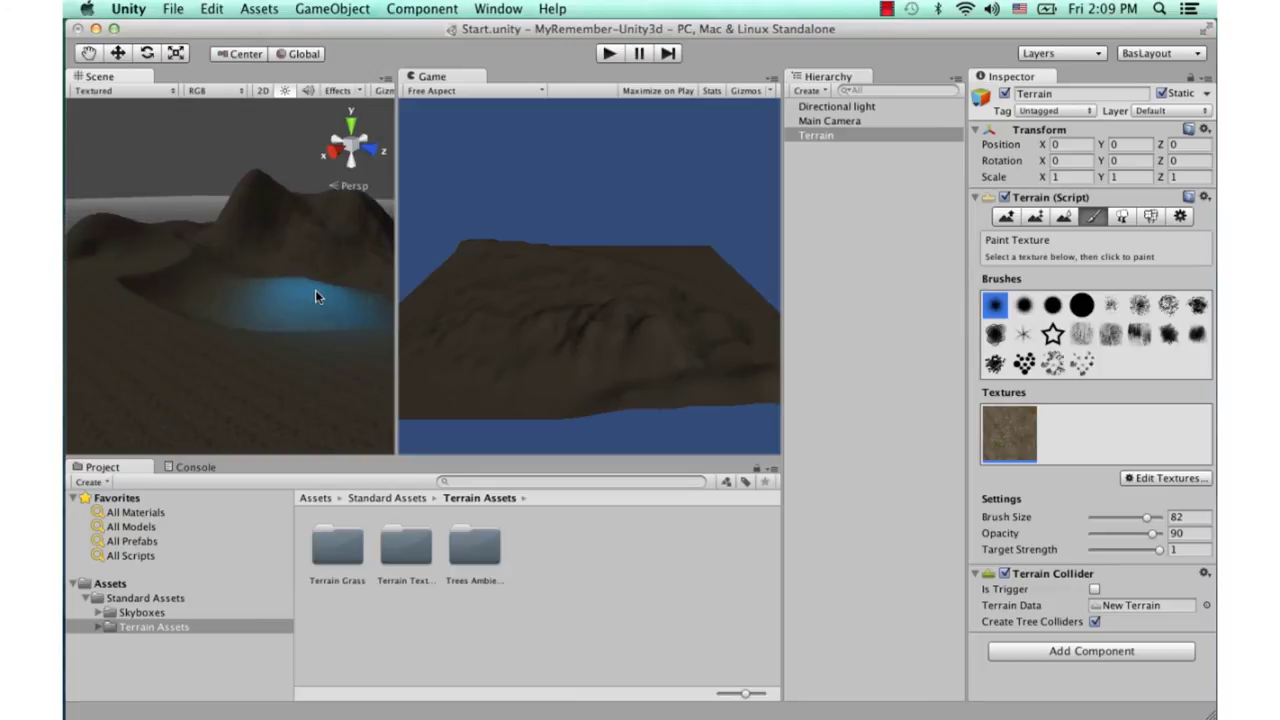
{"action": "mouse_move", "coordinate": [314, 289]}
{"action": "middle_mouse_down"}
{"action": "mouse_move", "coordinate": [285, 293]}
{"action": "mouse_move", "coordinate": [320, 306]}
{"action": "middle_mouse_up"}
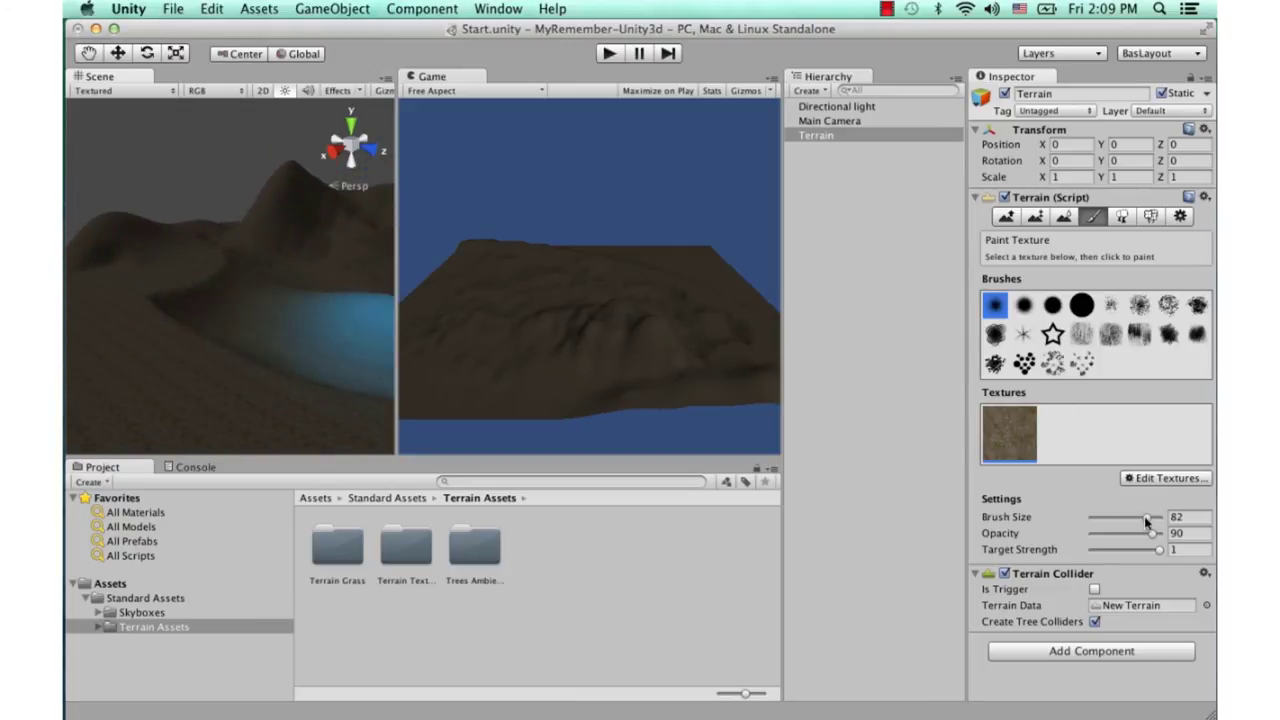
{"action": "left_click_drag", "start_coordinate": [1146, 516], "coordinate": [1098, 520]}
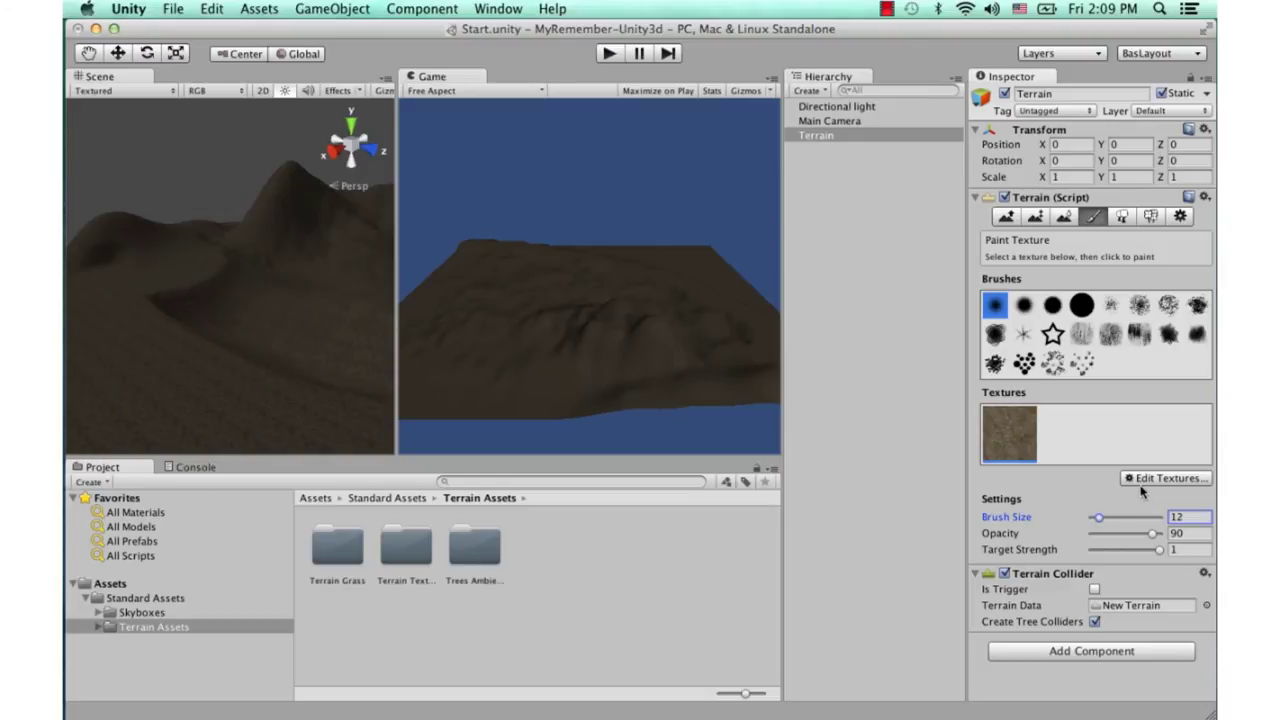
Add Grass (Hill) as a second terrain texture, with Grass (Hill) as its normal map
{"action": "left_click", "coordinate": [1141, 480]}
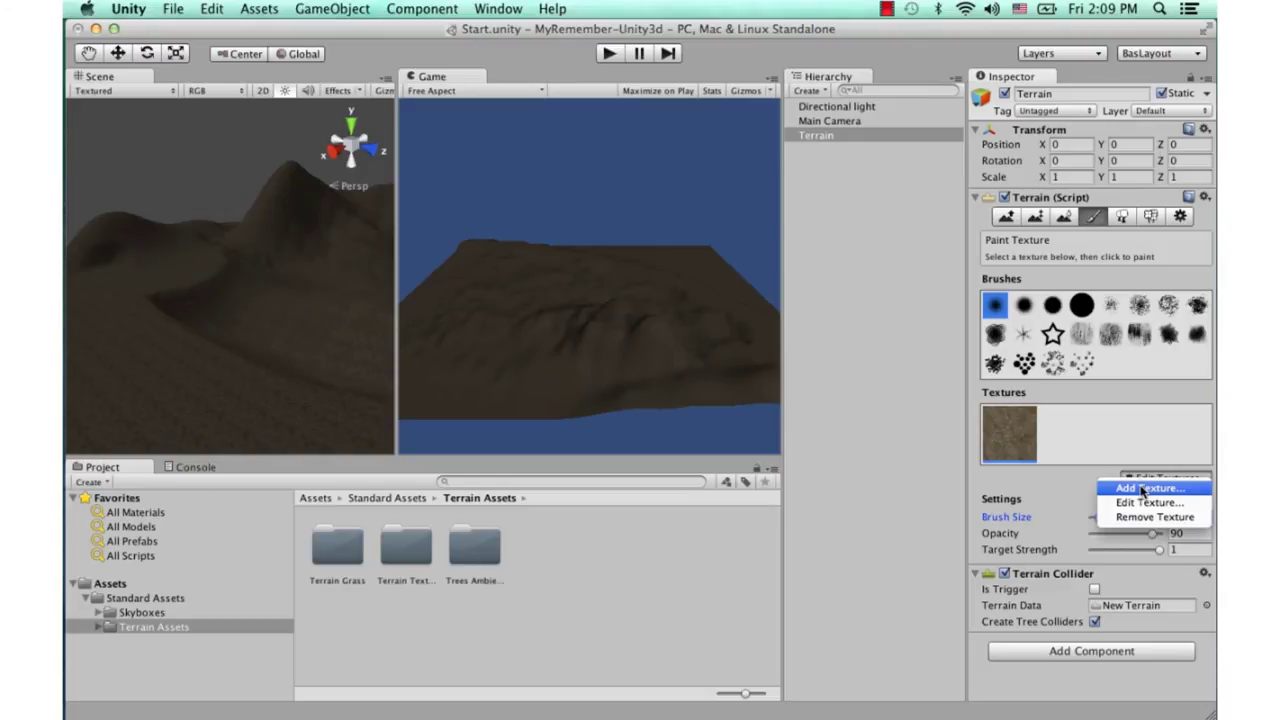
{"action": "left_click", "coordinate": [1143, 489]}
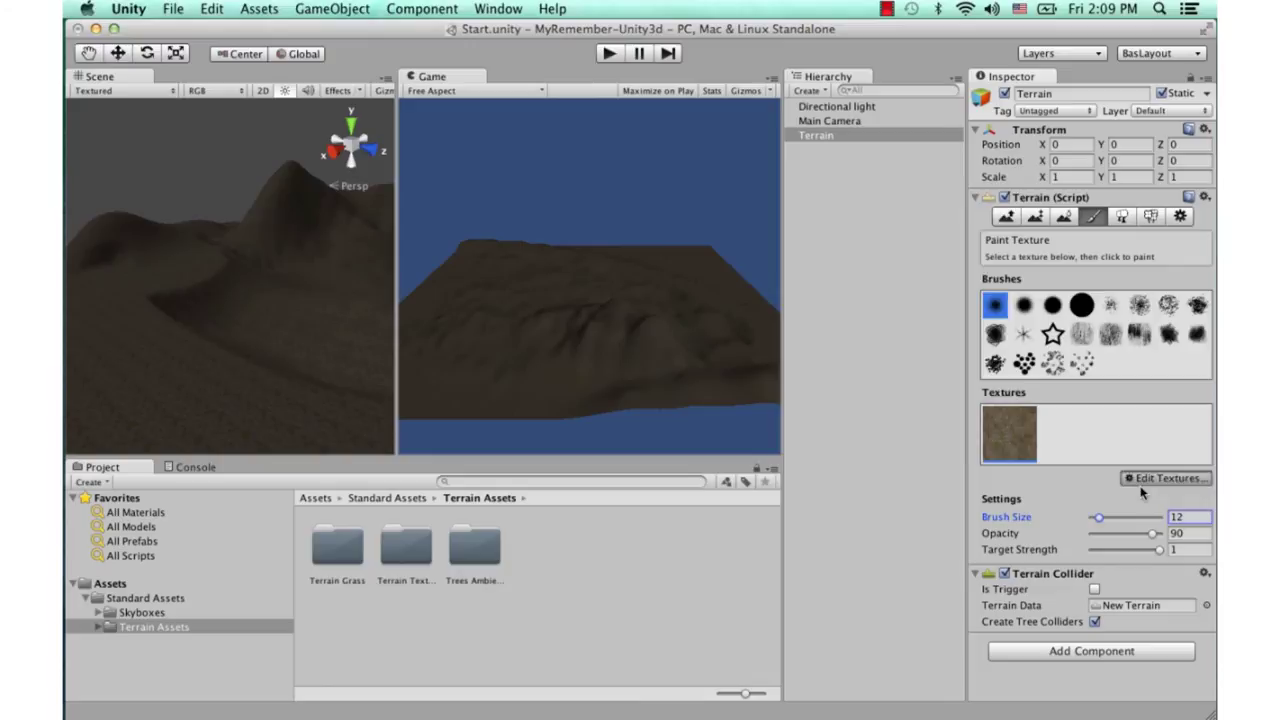
{"action": "left_click", "coordinate": [884, 268]}
{"action": "scroll", "coordinate": [789, 245], "scroll_direction": "down", "scroll_amount": 1}
{"action": "scroll", "coordinate": [789, 250], "scroll_direction": "down", "scroll_amount": 1}
{"action": "left_click_drag", "start_coordinate": [789, 250], "coordinate": [790, 275]}
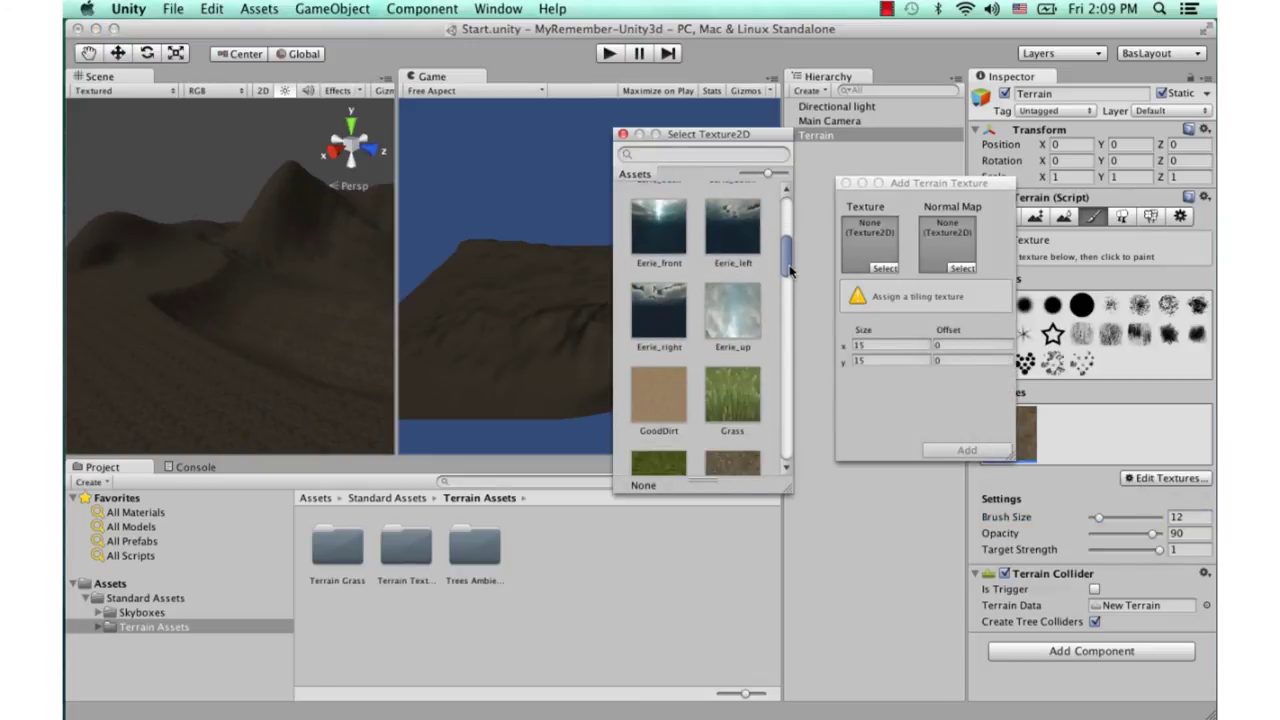
{"action": "left_click", "coordinate": [676, 453]}
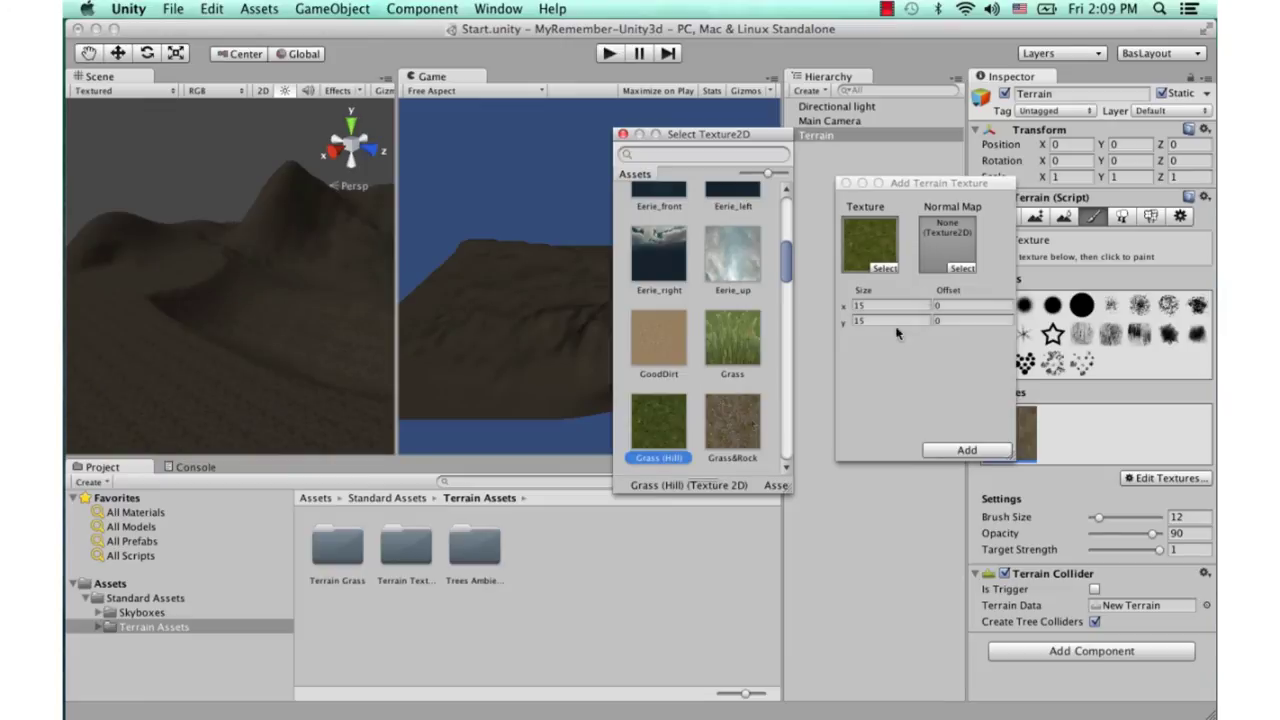
{"action": "left_click", "coordinate": [962, 268]}
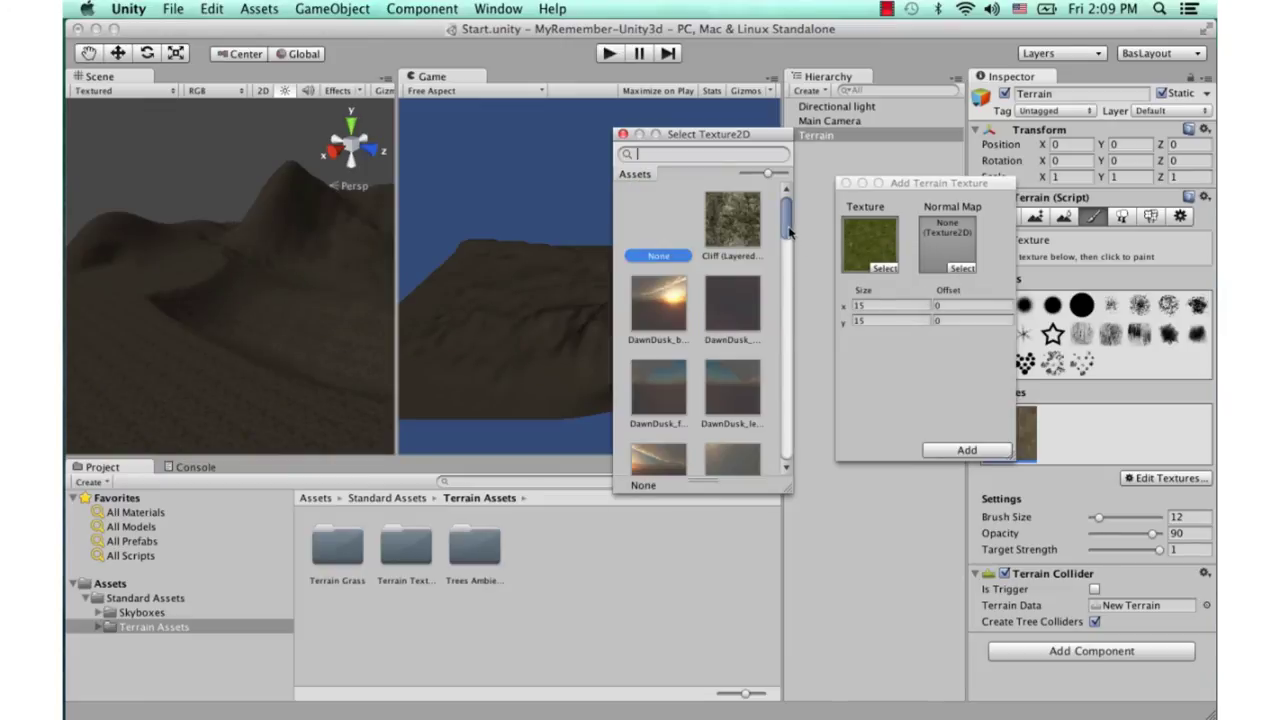
{"action": "left_click_drag", "start_coordinate": [789, 232], "coordinate": [787, 277]}
{"action": "left_click", "coordinate": [674, 320]}
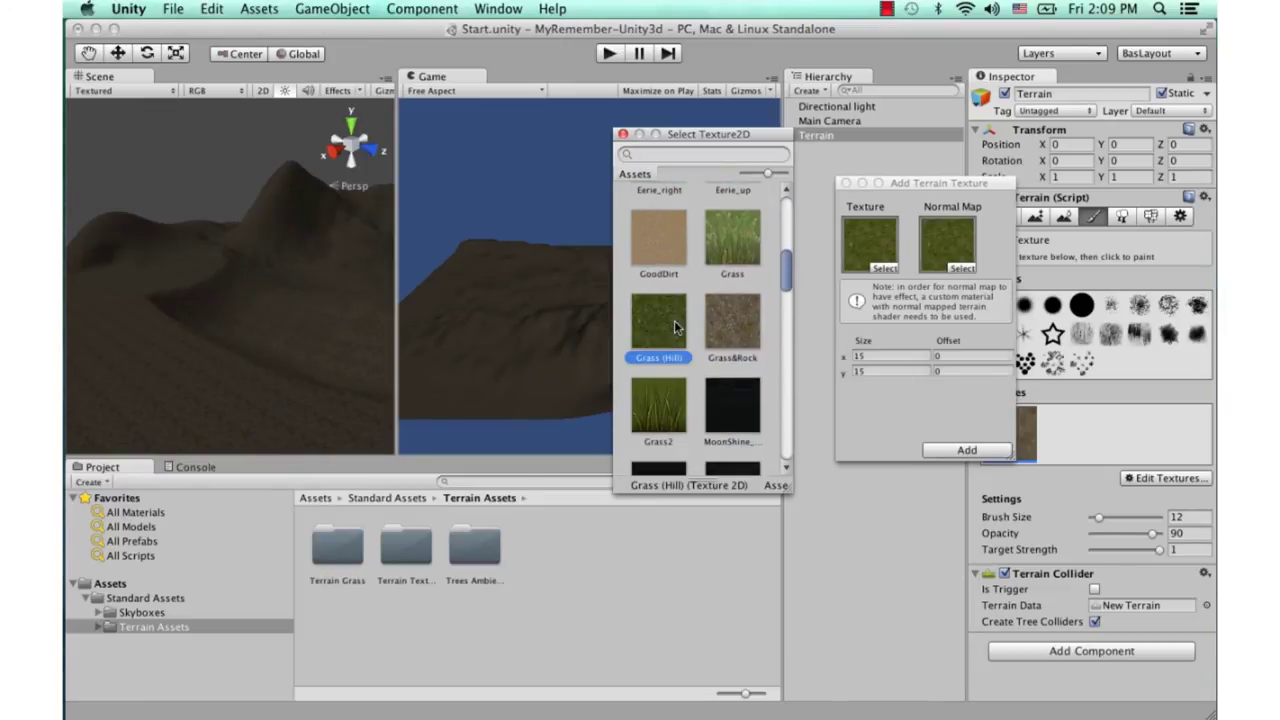
{"action": "left_click", "coordinate": [958, 451]}
{"action": "left_click", "coordinate": [958, 451]}
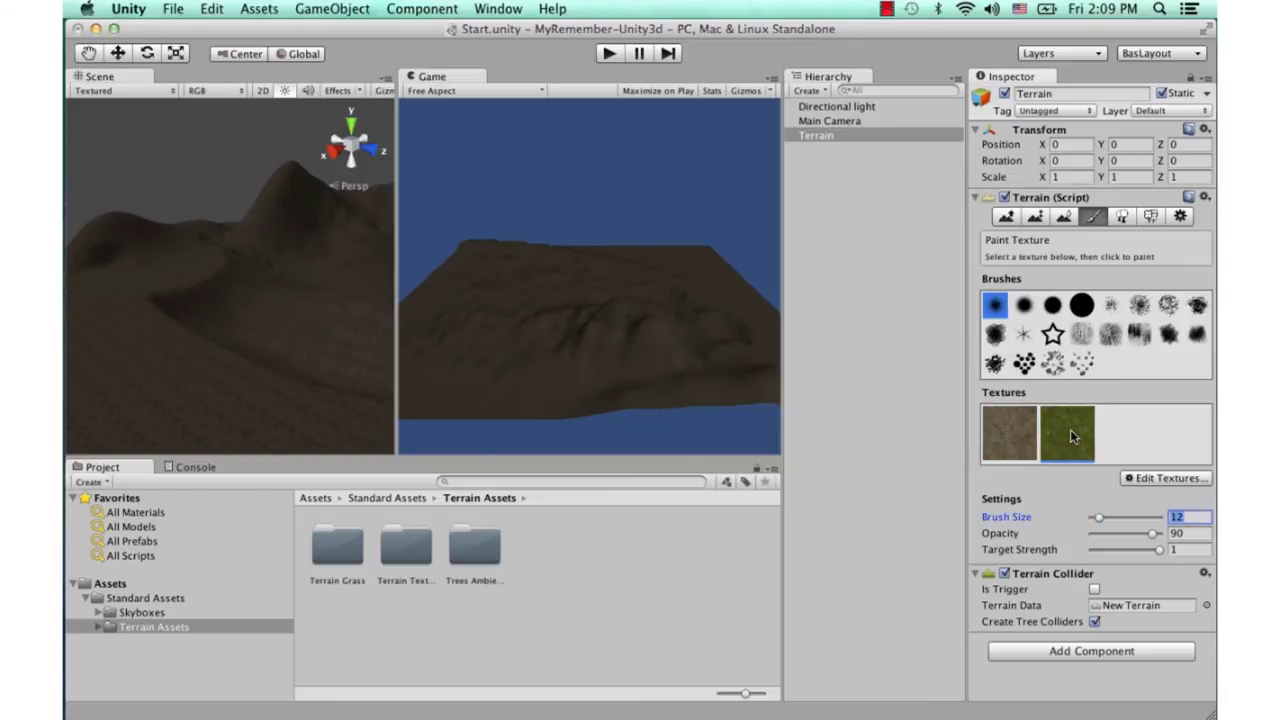
Paint Grass (Hill) patches over the lowlands, enlarging the brush to 53
{"action": "mouse_move", "coordinate": [255, 323]}
{"action": "left_mouse_down", "text": "alt"}
{"action": "mouse_move", "coordinate": [284, 303]}
{"action": "mouse_move", "coordinate": [262, 315]}
{"action": "left_mouse_up", "text": "alt"}
{"action": "scroll", "coordinate": [262, 315], "scroll_direction": "up", "scroll_amount": 5}
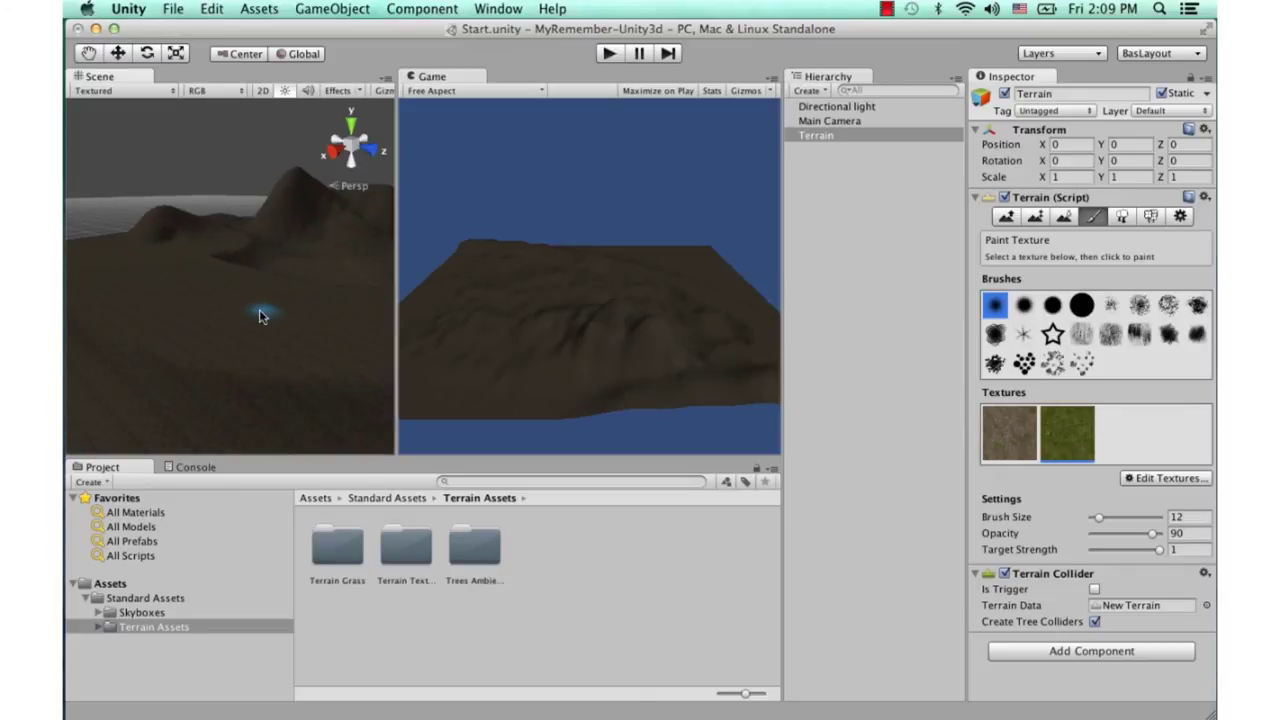
{"action": "left_click", "coordinate": [202, 334]}
{"action": "mouse_move", "coordinate": [241, 328]}
{"action": "left_mouse_down"}
{"action": "mouse_move", "coordinate": [168, 331]}
{"action": "mouse_move", "coordinate": [210, 315]}
{"action": "mouse_move", "coordinate": [283, 329]}
{"action": "left_mouse_up"}
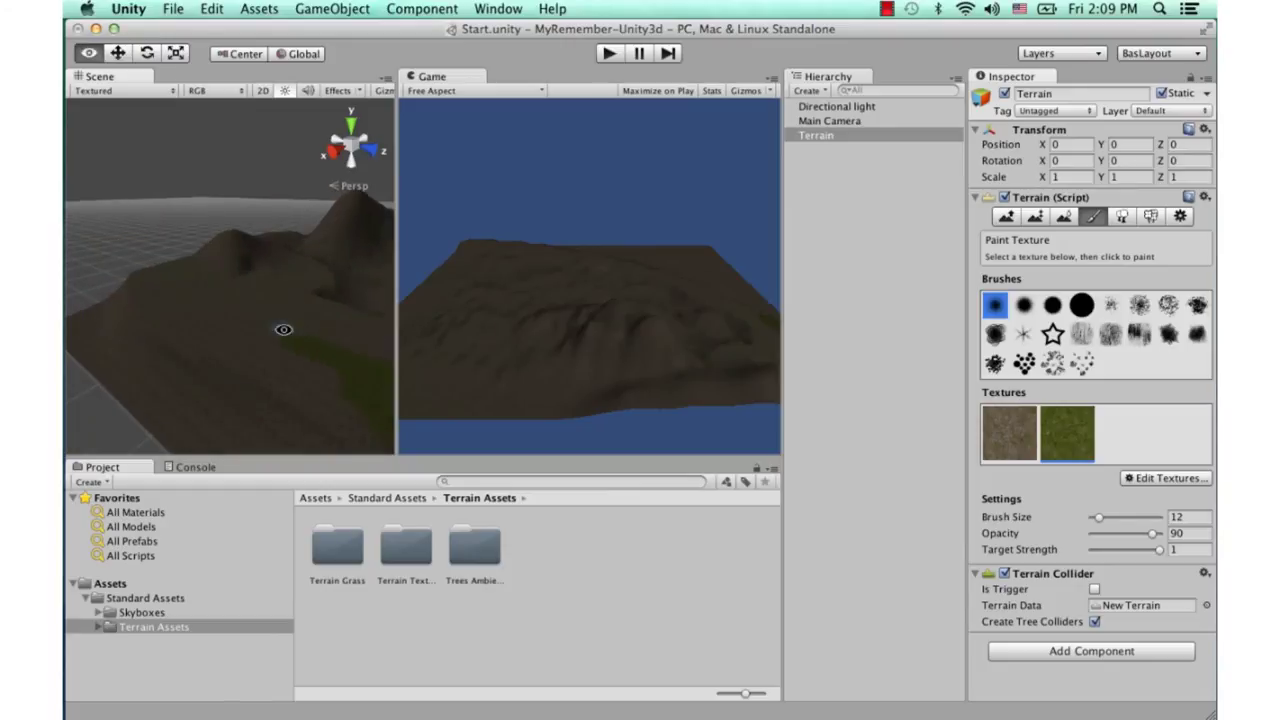
{"action": "mouse_move", "coordinate": [197, 311]}
{"action": "left_mouse_down"}
{"action": "mouse_move", "coordinate": [185, 333]}
{"action": "mouse_move", "coordinate": [278, 327]}
{"action": "left_mouse_up"}
{"action": "left_click_drag", "start_coordinate": [1098, 518], "coordinate": [1121, 519]}
{"action": "left_click_drag", "start_coordinate": [306, 330], "coordinate": [201, 301]}
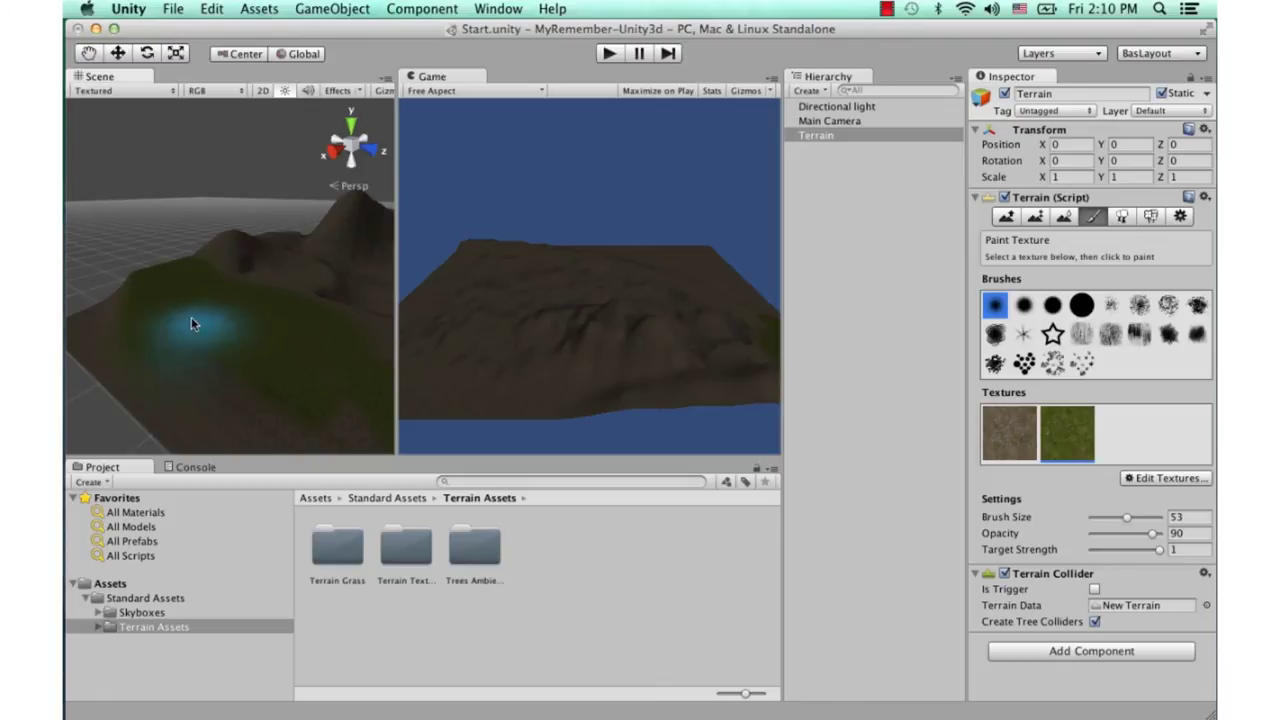
Paint grass strips across the terrain and over more of the hillside from new angles
{"action": "mouse_move", "coordinate": [317, 361]}
{"action": "left_mouse_down", "text": "alt"}
{"action": "mouse_move", "coordinate": [217, 284]}
{"action": "mouse_move", "coordinate": [226, 339]}
{"action": "left_mouse_up", "text": "alt"}
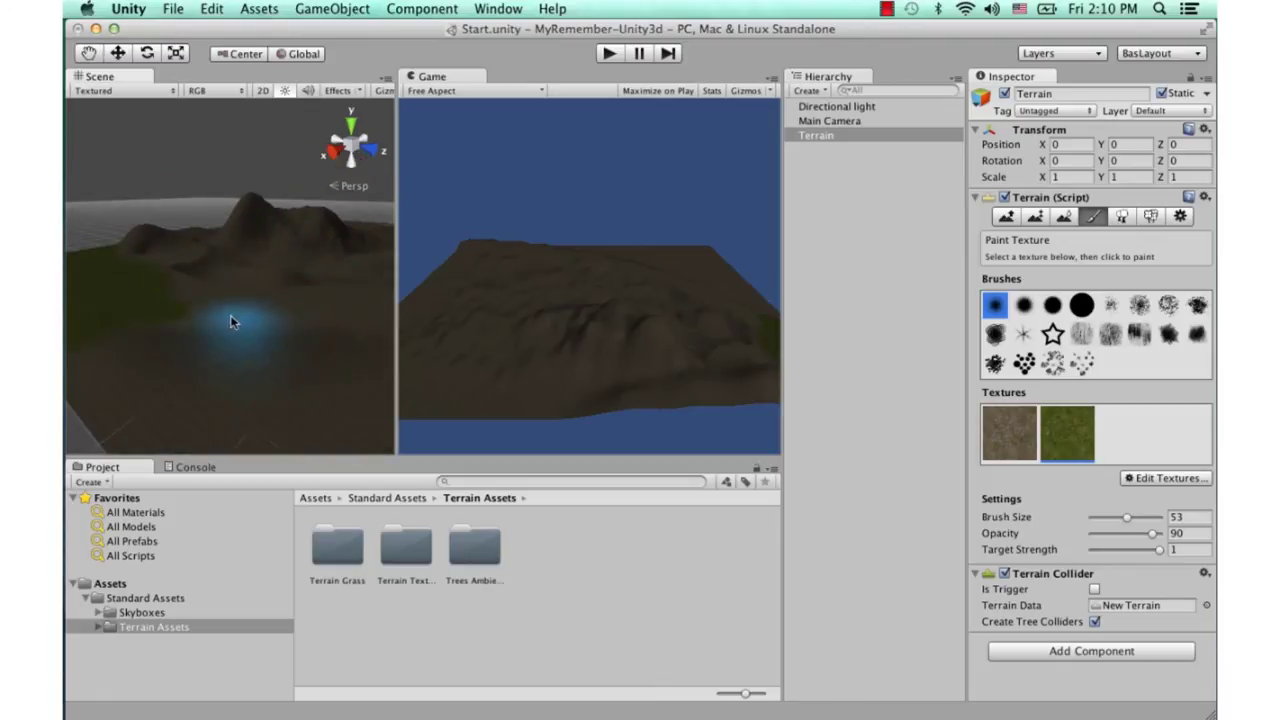
{"action": "middle_click_drag", "start_coordinate": [226, 339], "coordinate": [149, 352]}
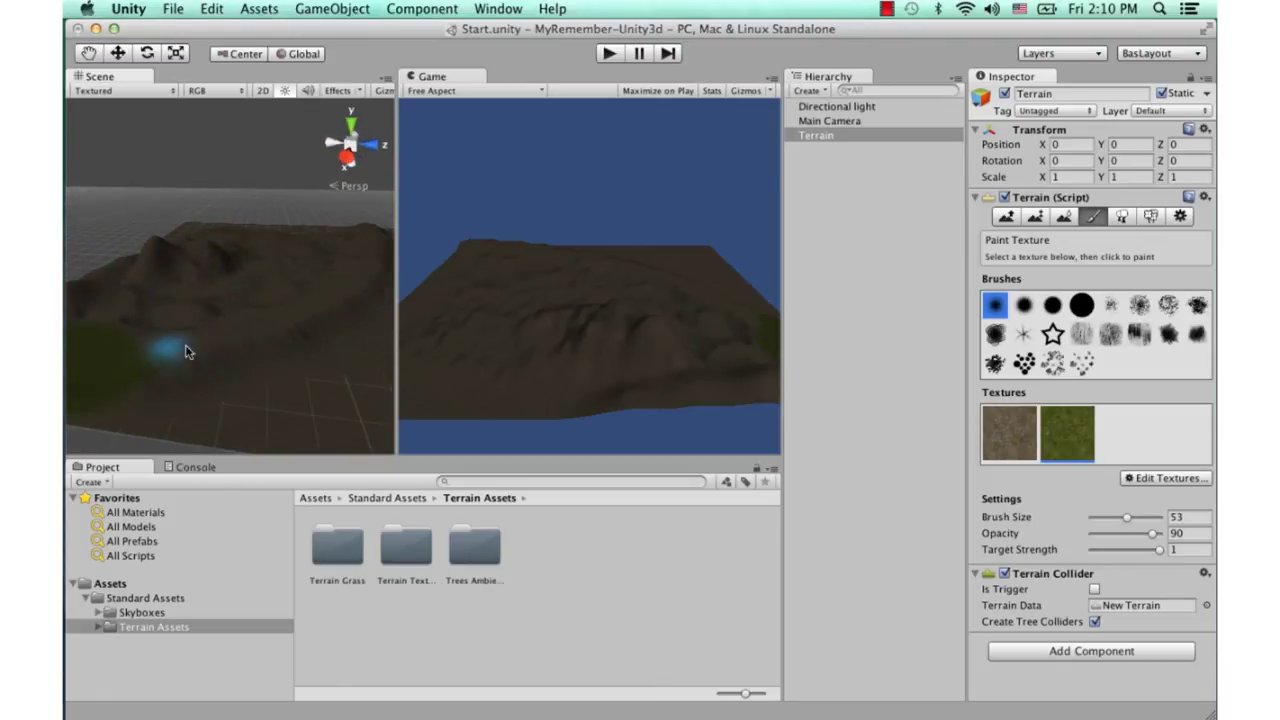
{"action": "mouse_move", "coordinate": [206, 339]}
{"action": "left_mouse_down"}
{"action": "mouse_move", "coordinate": [370, 257]}
{"action": "mouse_move", "coordinate": [377, 232]}
{"action": "left_mouse_up"}
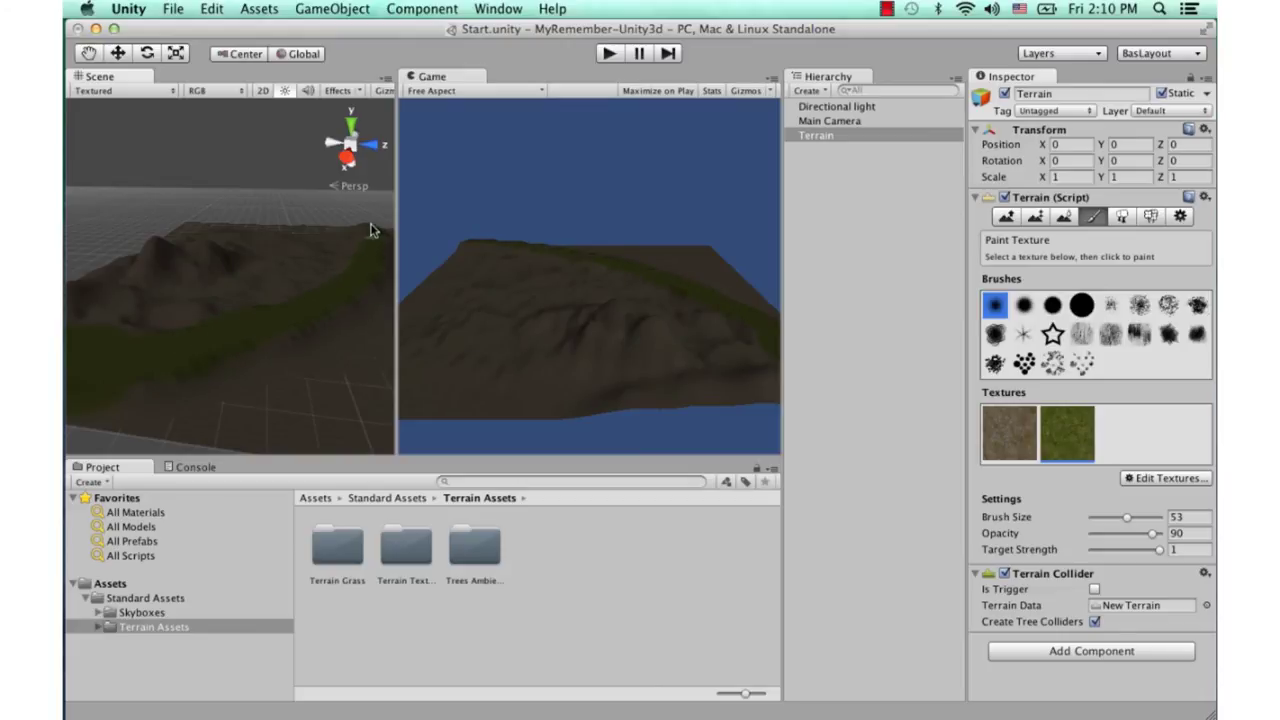
{"action": "mouse_move", "coordinate": [294, 337]}
{"action": "left_mouse_down", "text": "alt"}
{"action": "mouse_move", "coordinate": [240, 320]}
{"action": "mouse_move", "coordinate": [245, 341]}
{"action": "mouse_move", "coordinate": [271, 323]}
{"action": "left_mouse_up", "text": "alt"}
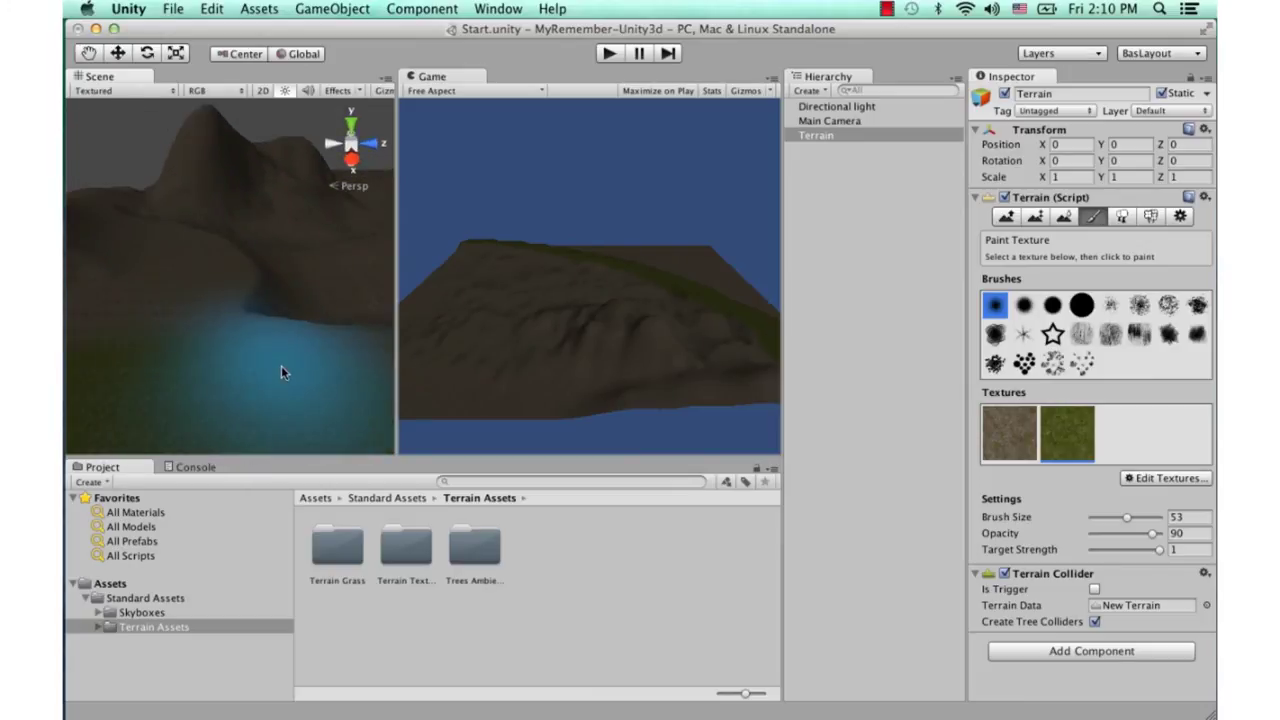
{"action": "scroll", "coordinate": [186, 284], "scroll_direction": "down", "scroll_amount": 3}
{"action": "scroll", "coordinate": [192, 296], "scroll_direction": "down", "scroll_amount": 2}
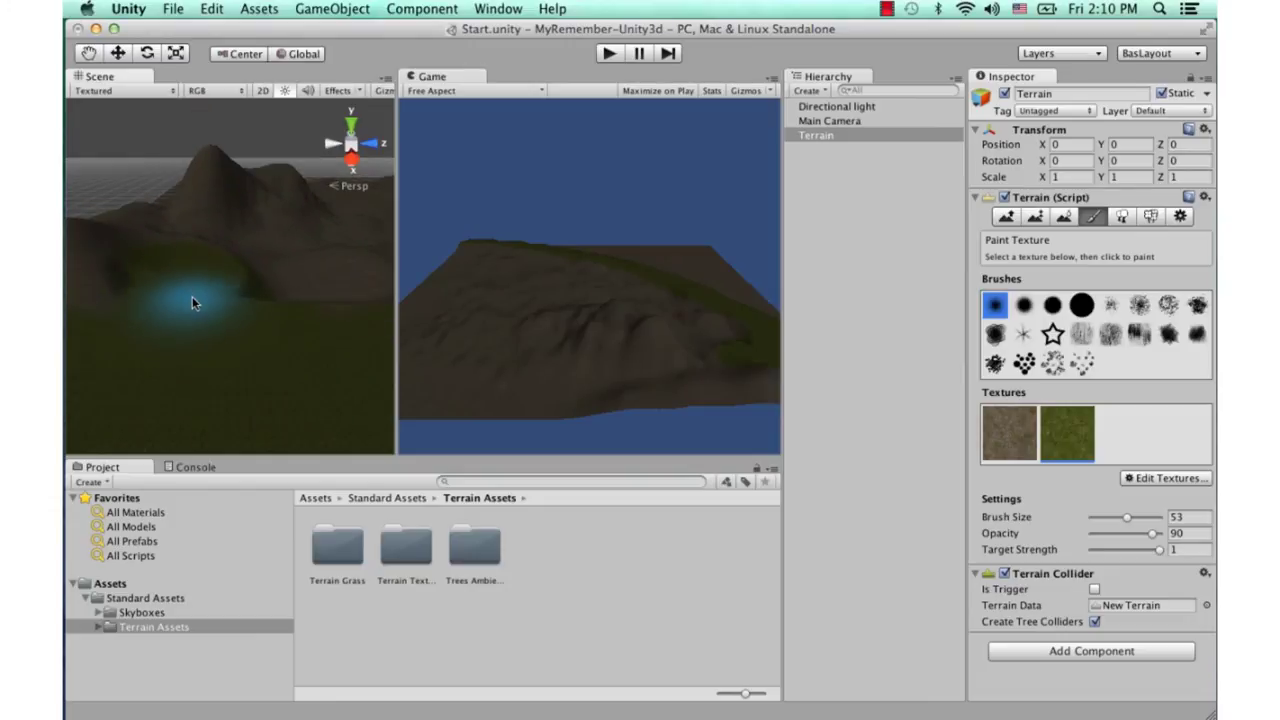
{"action": "left_click_drag", "start_coordinate": [192, 296], "coordinate": [214, 337], "text": "alt"}
{"action": "left_click_drag", "start_coordinate": [140, 288], "coordinate": [135, 246]}
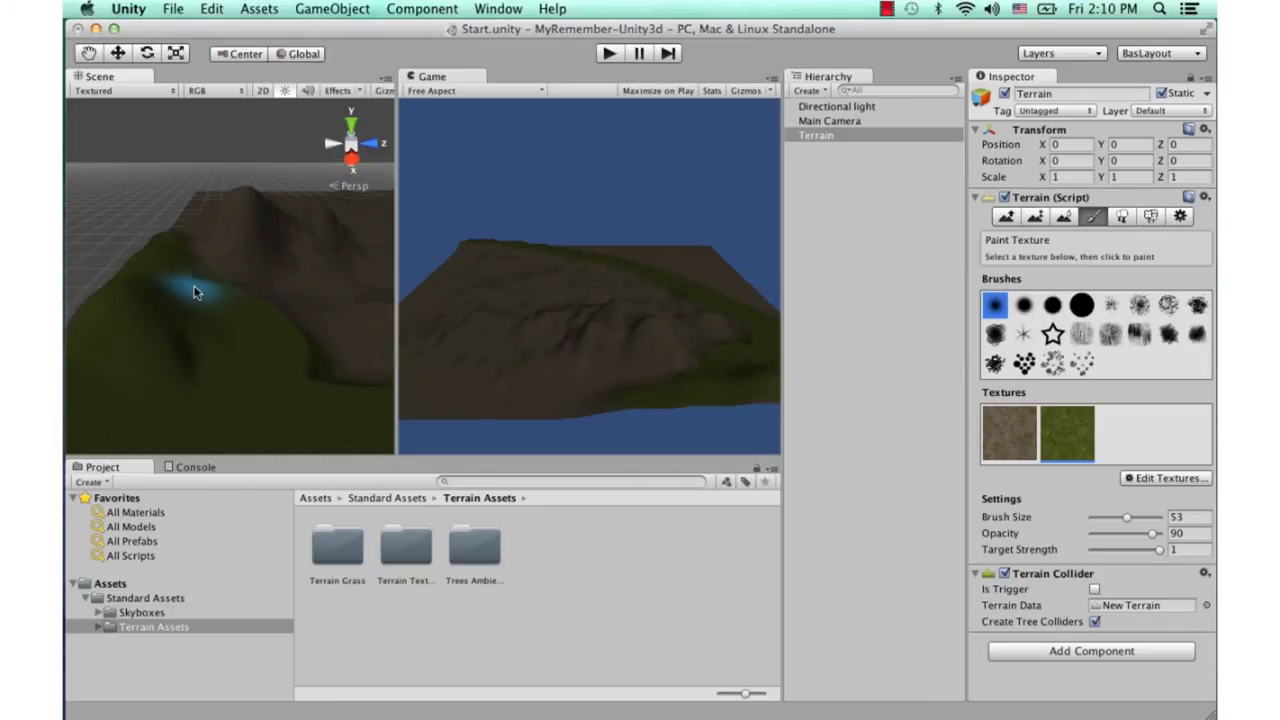
Look over the grassy mountains and drag the splitter to widen the Game view
{"action": "scroll", "coordinate": [263, 378], "scroll_direction": "down", "scroll_amount": 3}
{"action": "scroll", "coordinate": [280, 366], "scroll_direction": "down", "scroll_amount": 4}
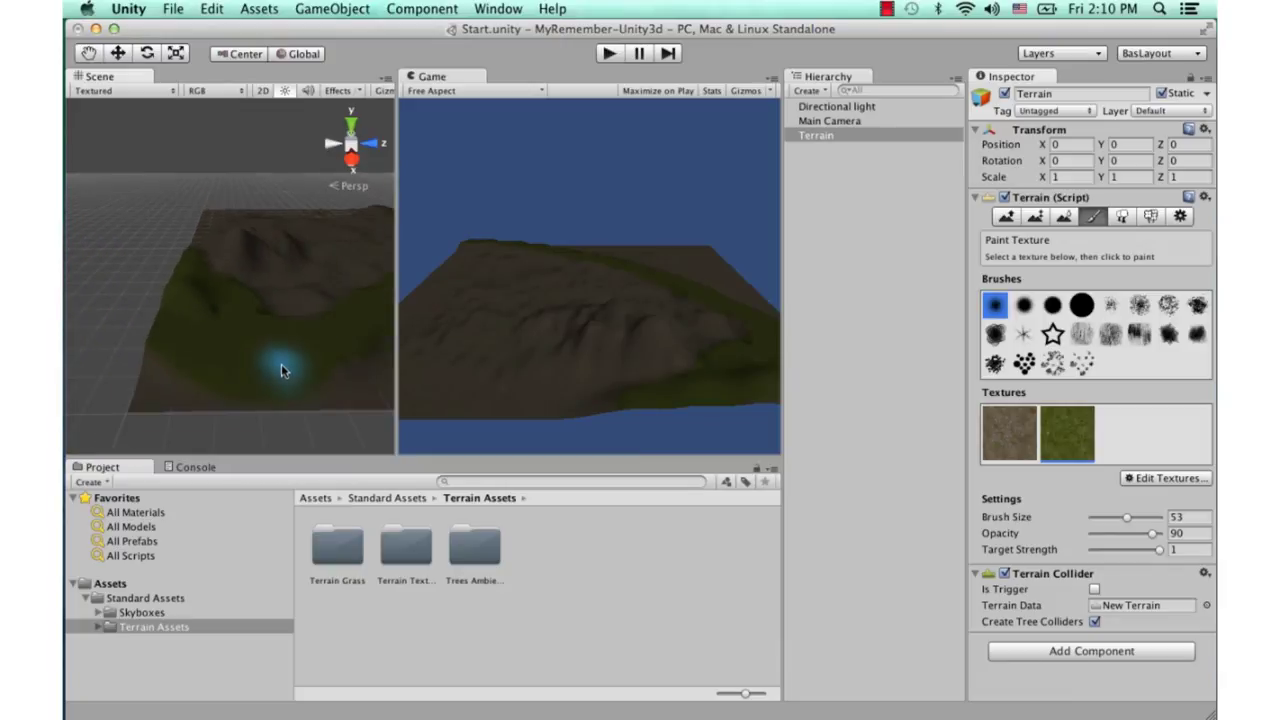
{"action": "middle_click_drag", "start_coordinate": [280, 347], "coordinate": [275, 345]}
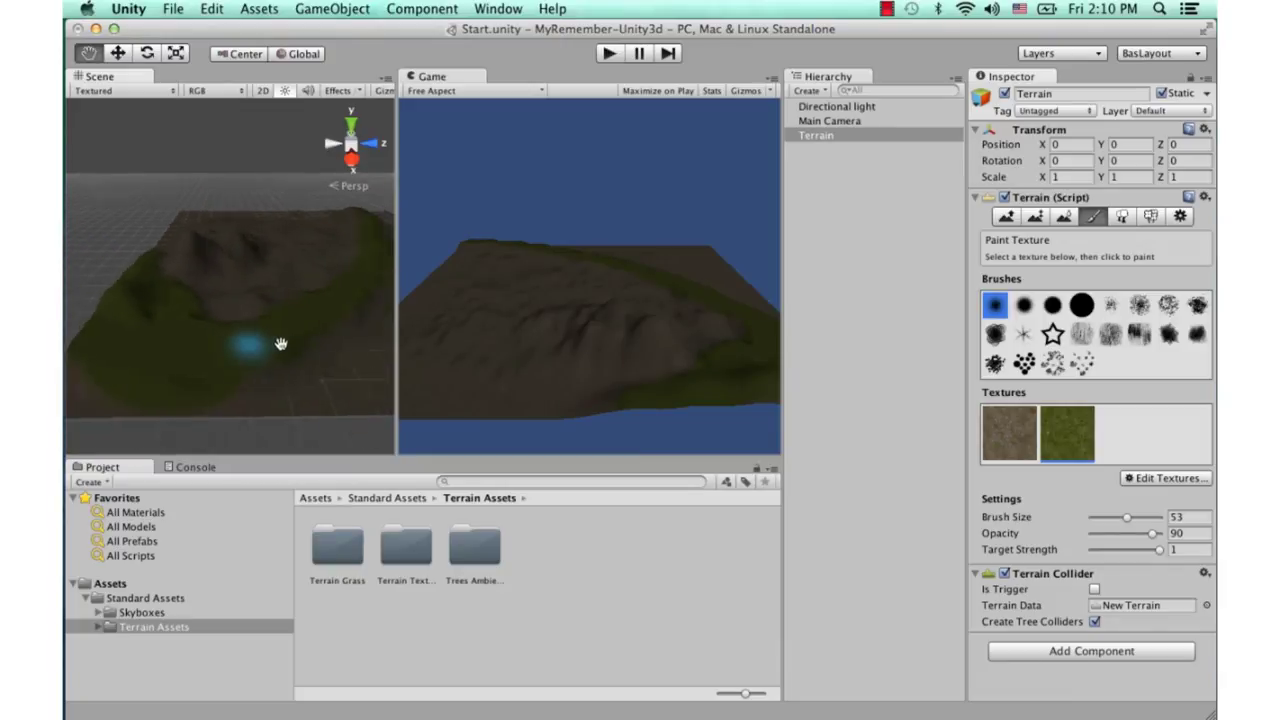
{"action": "scroll", "coordinate": [299, 302], "scroll_direction": "up", "scroll_amount": 5}
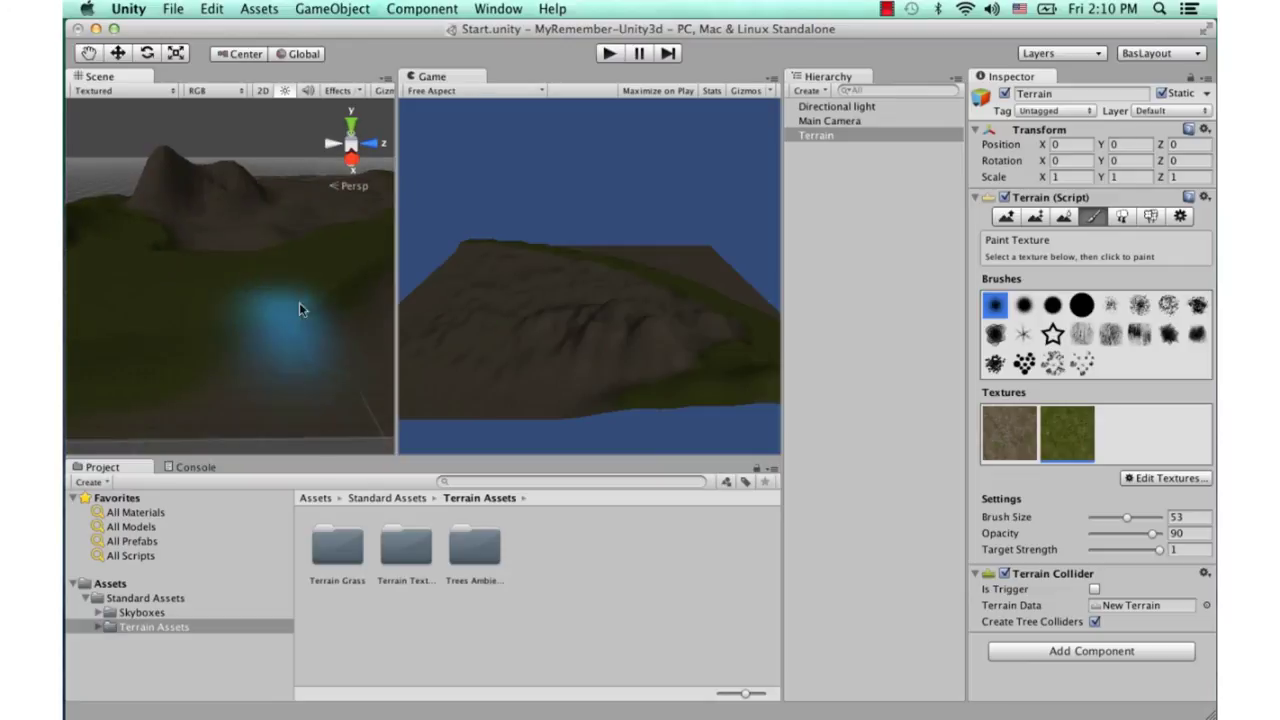
{"action": "scroll", "coordinate": [288, 316], "scroll_direction": "up", "scroll_amount": 4}
{"action": "left_click_drag", "start_coordinate": [288, 316], "coordinate": [300, 323], "text": "alt"}
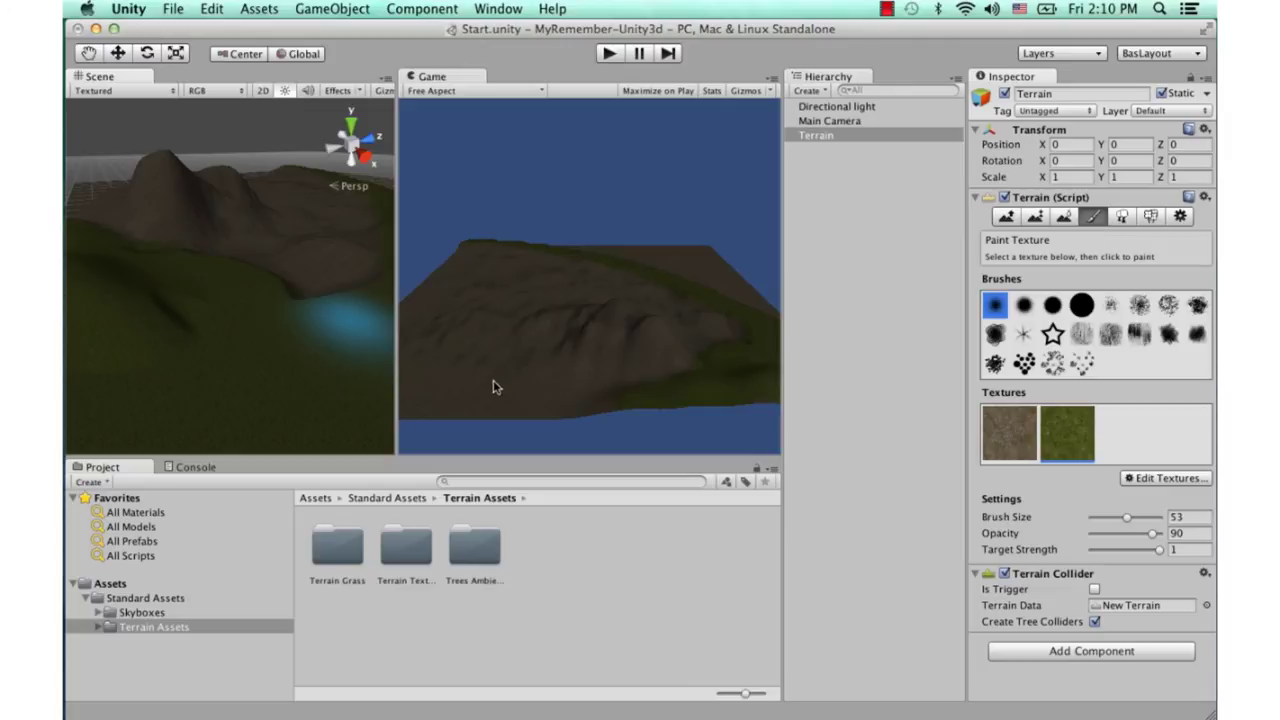
{"action": "mouse_move", "coordinate": [400, 305]}
{"action": "left_mouse_down"}
{"action": "mouse_move", "coordinate": [369, 296]}
{"action": "mouse_move", "coordinate": [388, 296]}
{"action": "left_mouse_up"}
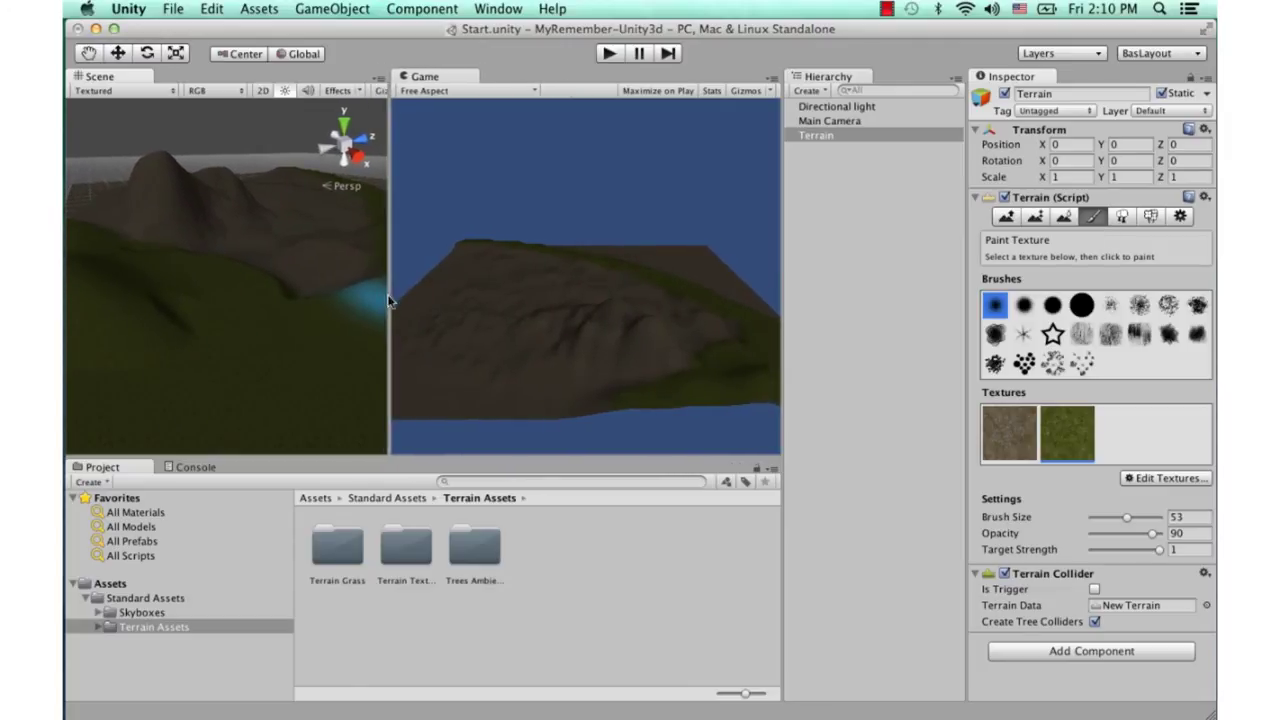
Dock the Game view as a tab in the Scene view's panel
{"action": "left_click", "coordinate": [445, 80]}
{"action": "left_click_drag", "start_coordinate": [418, 84], "coordinate": [173, 77]}
{"action": "left_click", "coordinate": [118, 78]}
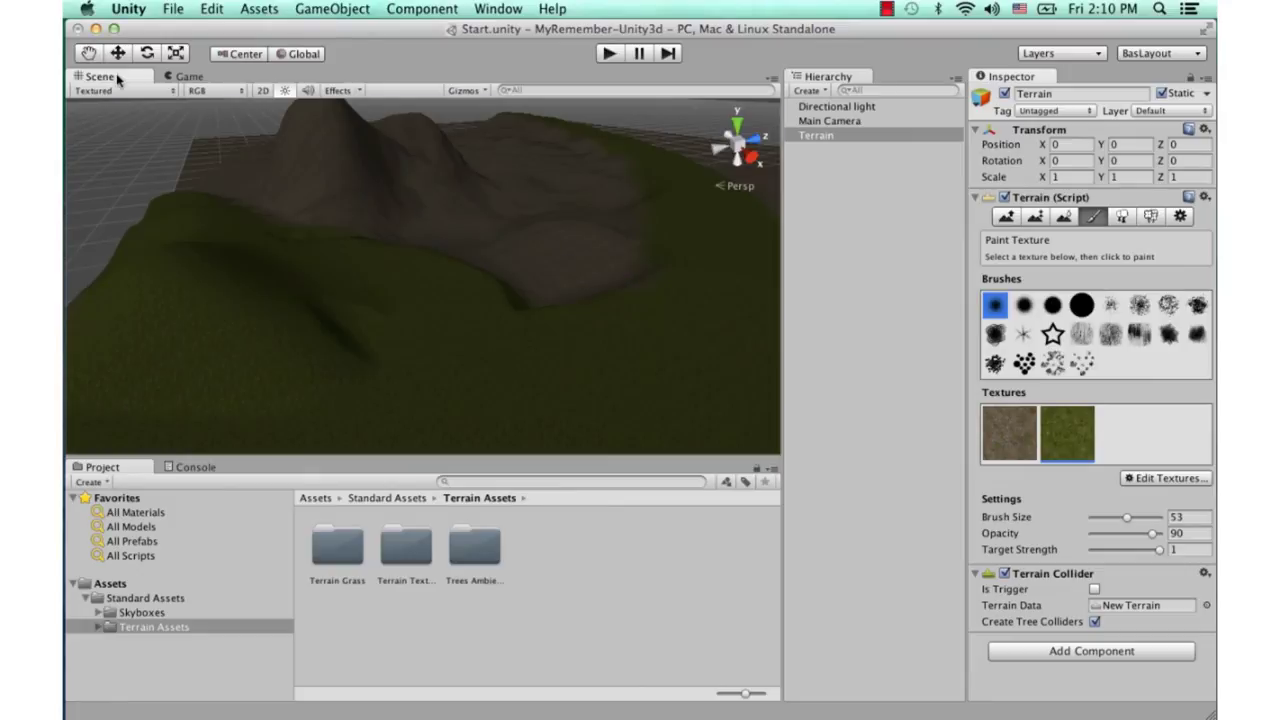
{"action": "mouse_move", "coordinate": [484, 266]}
{"action": "left_mouse_down", "text": "alt"}
{"action": "mouse_move", "coordinate": [513, 270]}
{"action": "mouse_move", "coordinate": [306, 251]}
{"action": "left_mouse_up", "text": "alt"}
{"action": "mouse_move", "coordinate": [188, 77]}
{"action": "left_mouse_down"}
{"action": "mouse_move", "coordinate": [649, 182]}
{"action": "mouse_move", "coordinate": [767, 176]}
{"action": "left_mouse_up"}
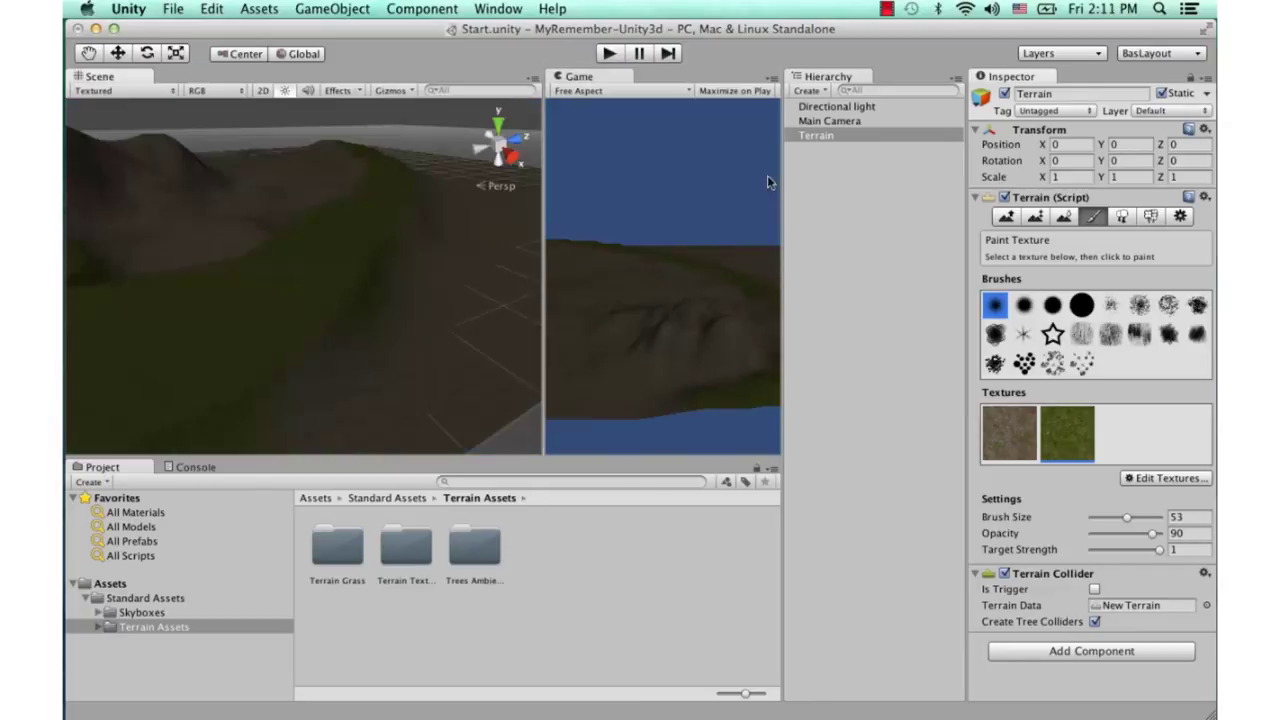
{"action": "left_click_drag", "start_coordinate": [606, 79], "coordinate": [220, 78]}
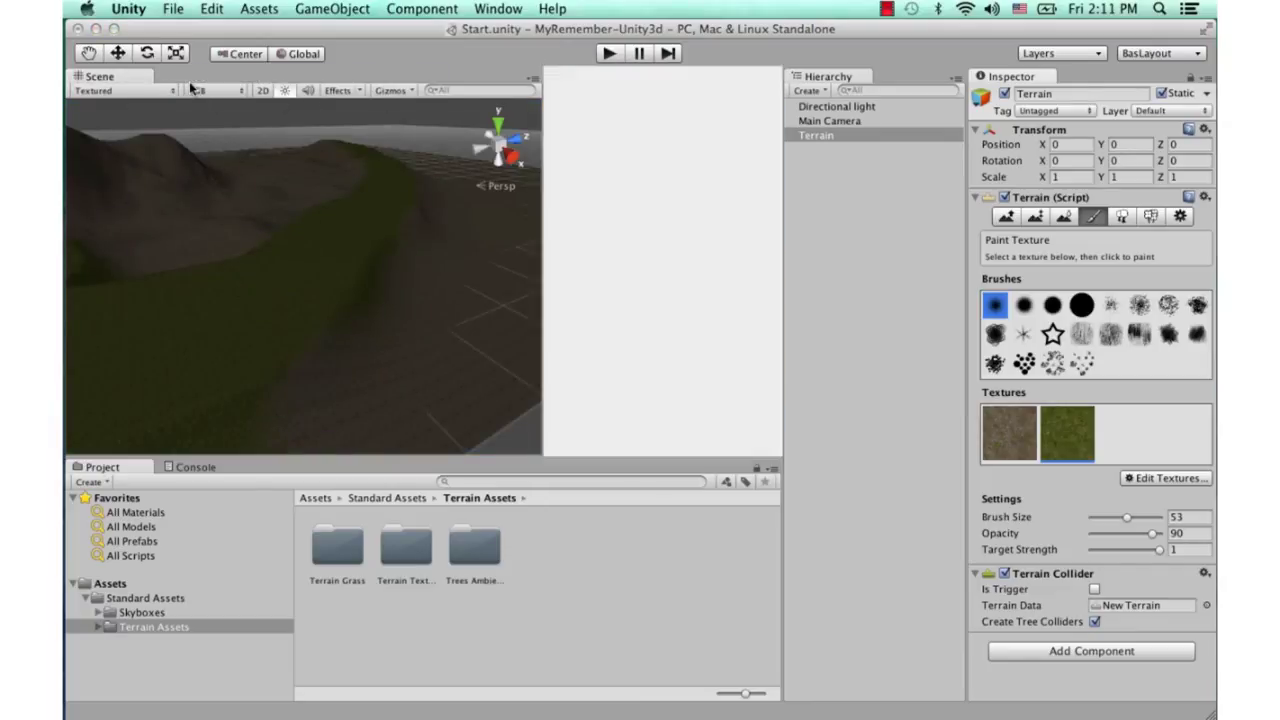
Return to the Scene tab and orbit the camera over the grassy hills
{"action": "key", "text": "alt"}
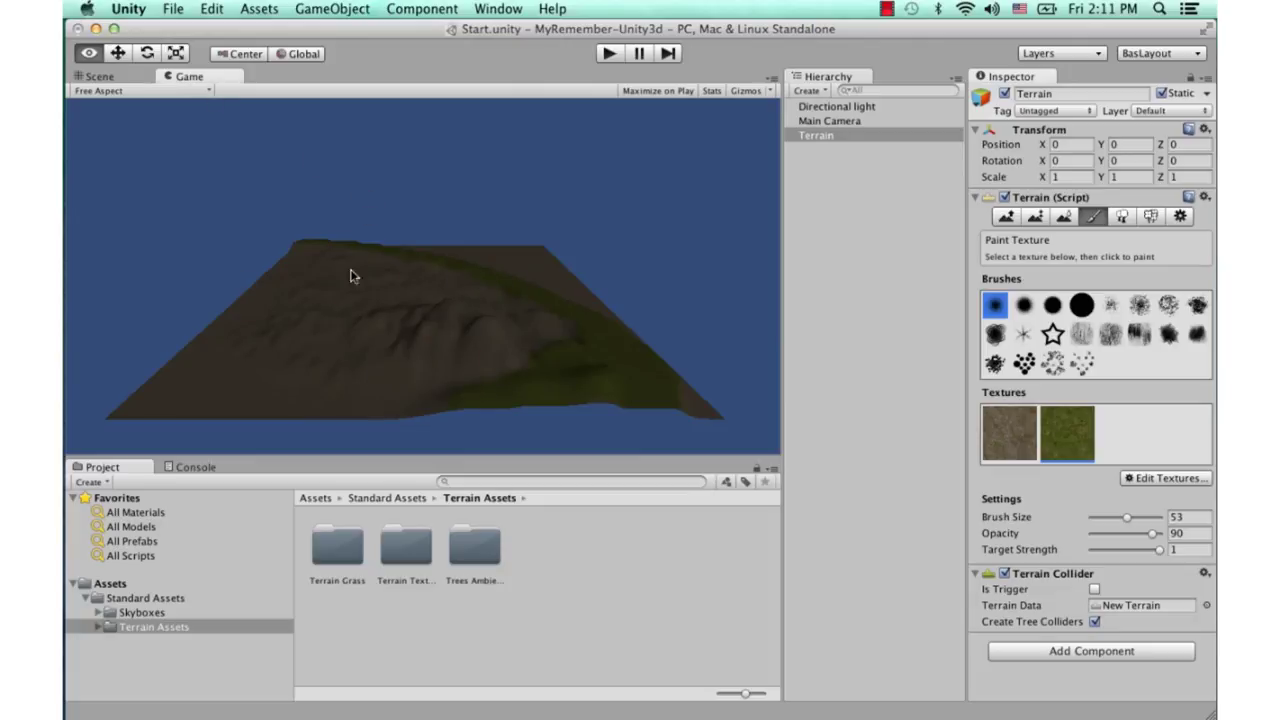
{"action": "left_click", "coordinate": [118, 78]}
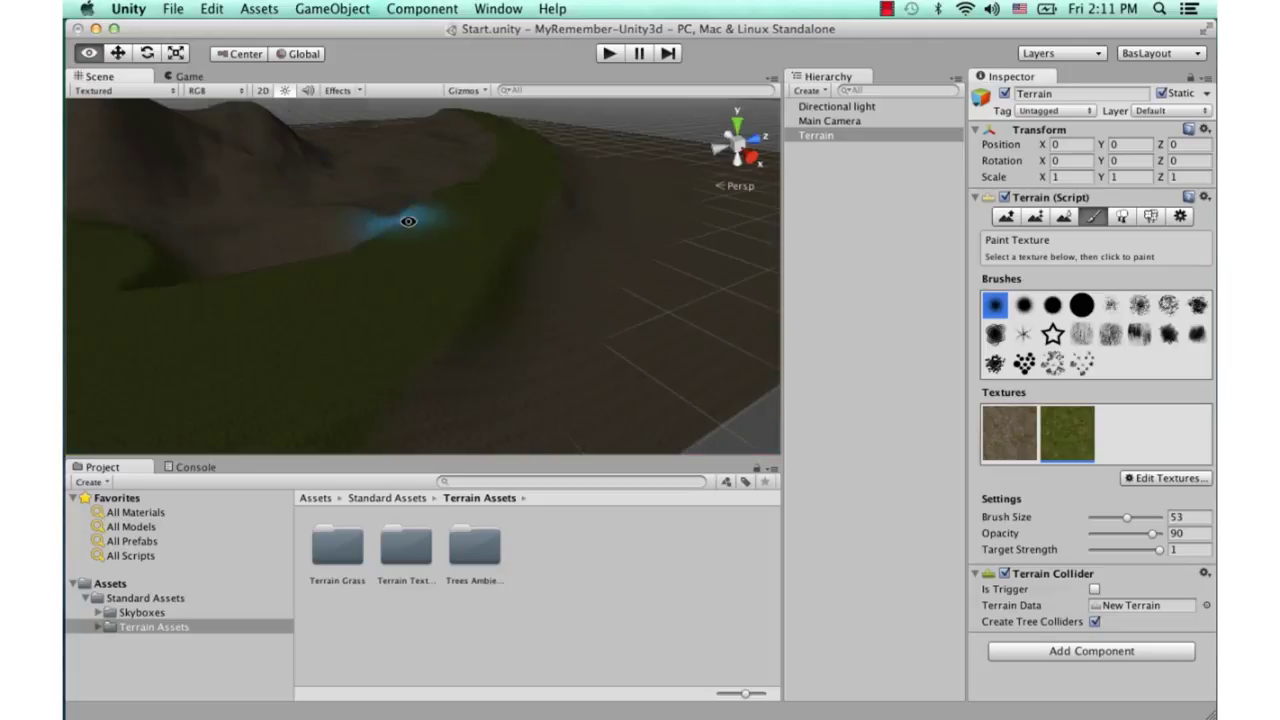
{"action": "left_click_drag", "start_coordinate": [408, 221], "coordinate": [330, 278], "text": "alt"}
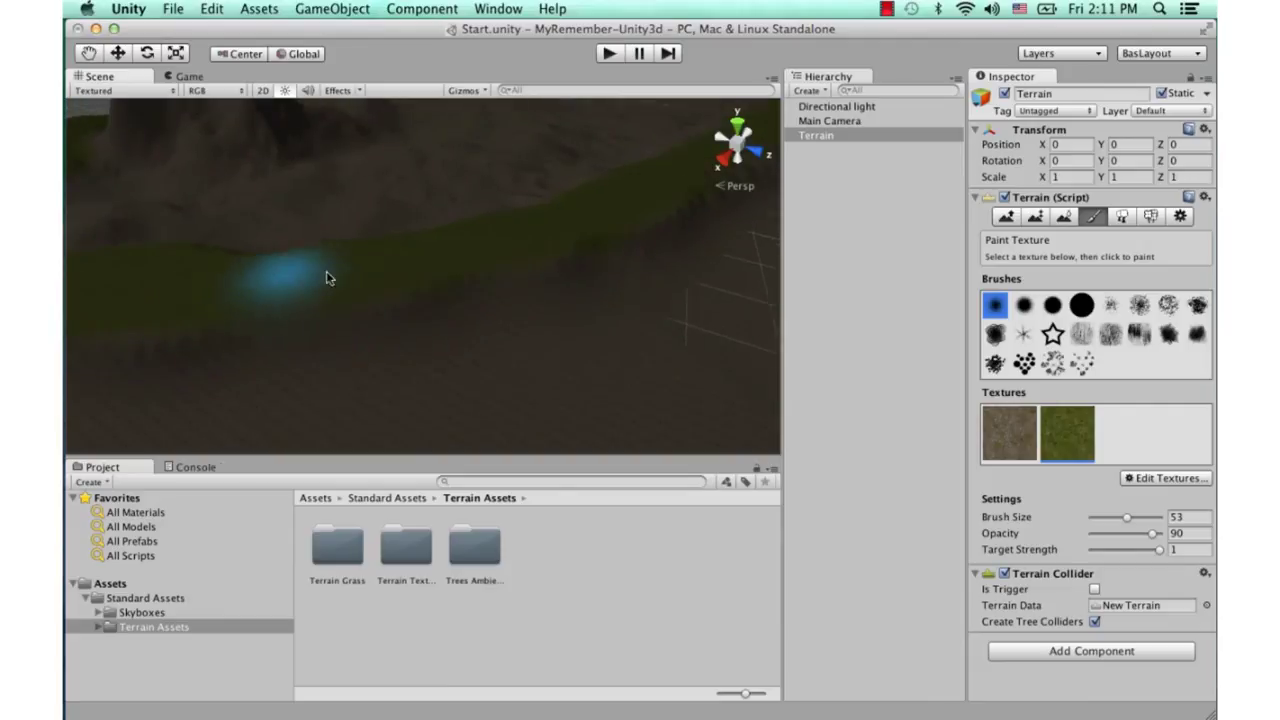
{"action": "mouse_move", "coordinate": [630, 206]}
{"action": "left_mouse_down", "text": "alt"}
{"action": "mouse_move", "coordinate": [483, 249]}
{"action": "mouse_move", "coordinate": [924, 281]}
{"action": "left_mouse_up", "text": "alt"}
Switch to Place Trees and add the Palm model to the terrain's tree list
{"action": "left_click", "coordinate": [1124, 217]}
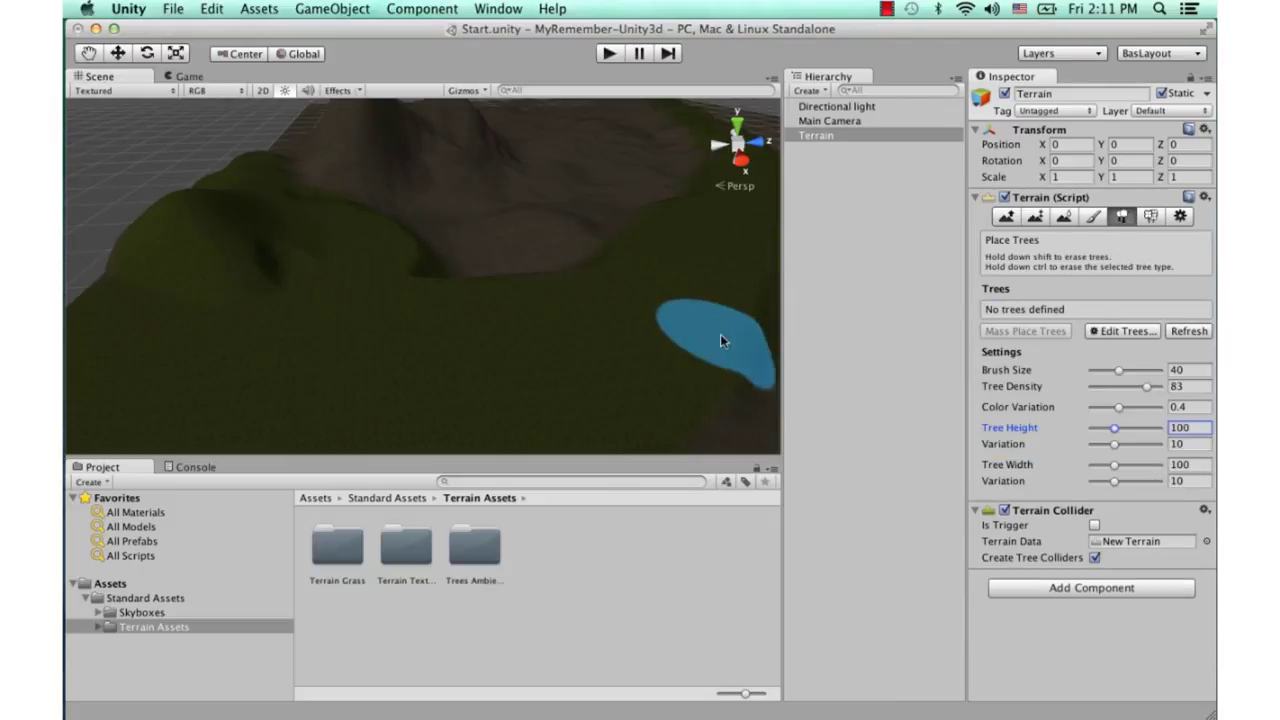
{"action": "right_click_drag", "start_coordinate": [551, 322], "coordinate": [500, 309], "text": "alt"}
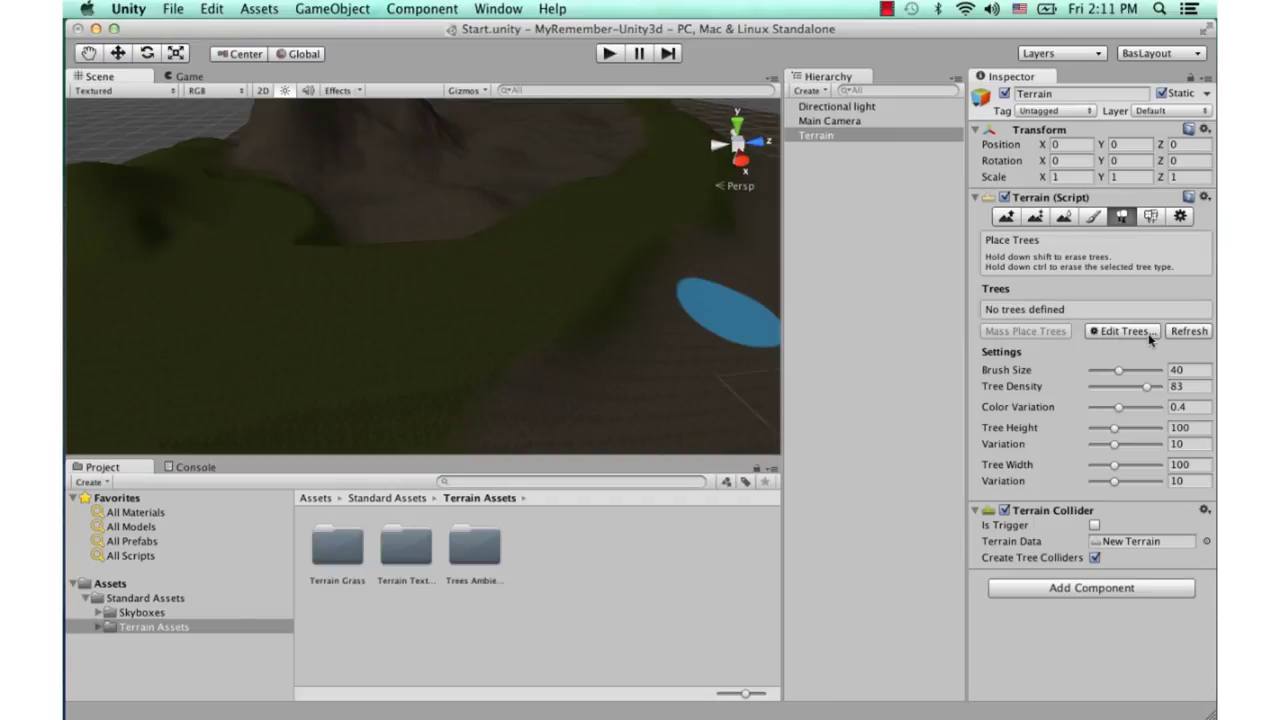
{"action": "left_click", "coordinate": [1130, 333]}
{"action": "left_click", "coordinate": [1100, 334]}
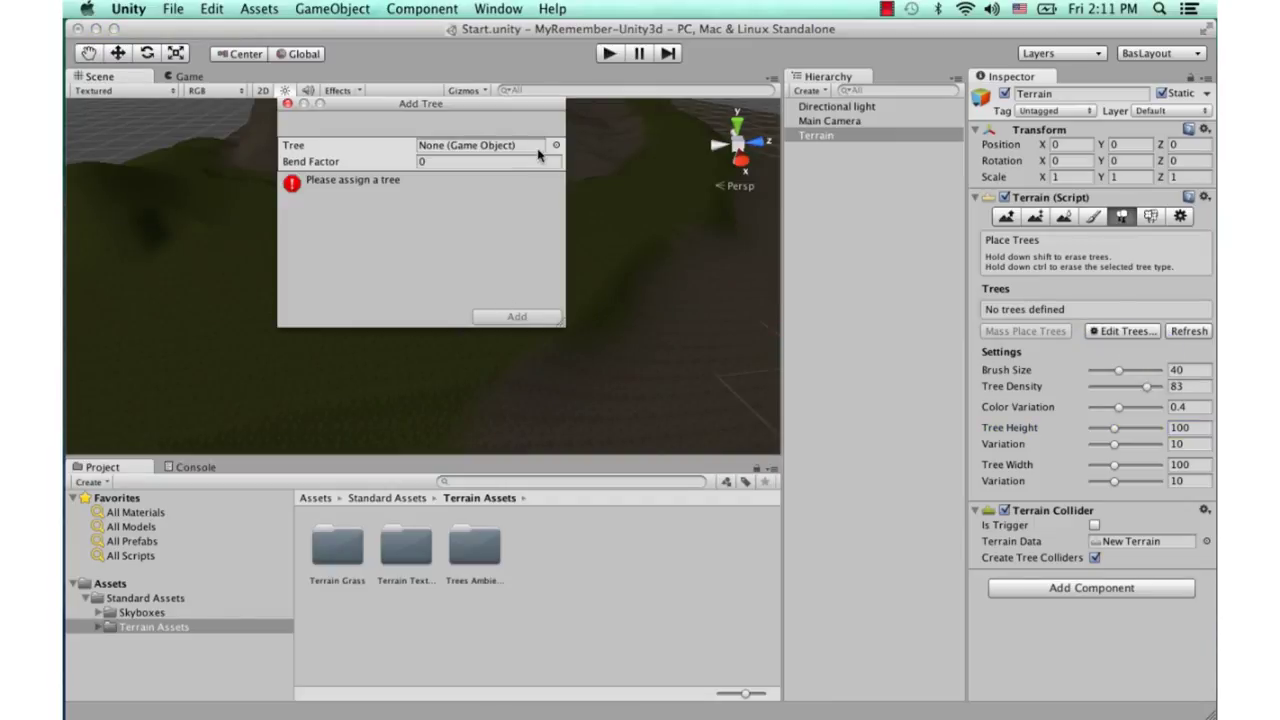
{"action": "left_click", "coordinate": [557, 146]}
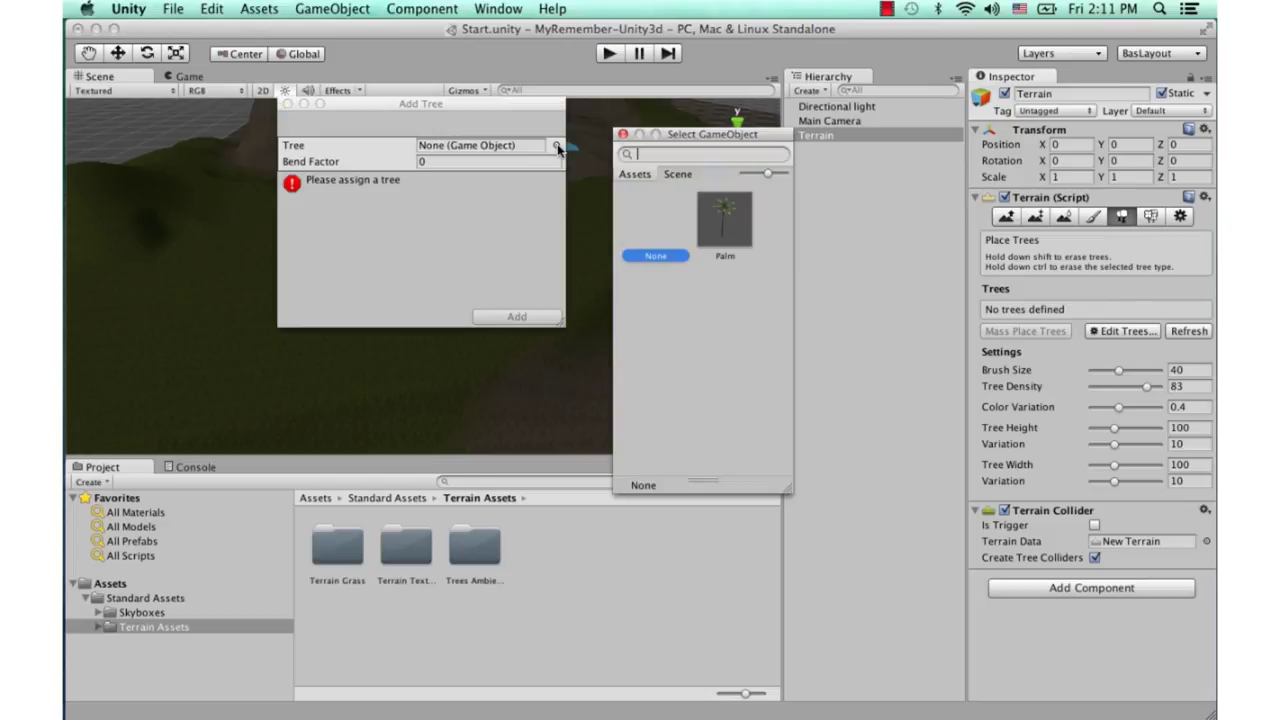
{"action": "left_click", "coordinate": [730, 250]}
{"action": "left_click", "coordinate": [538, 322]}
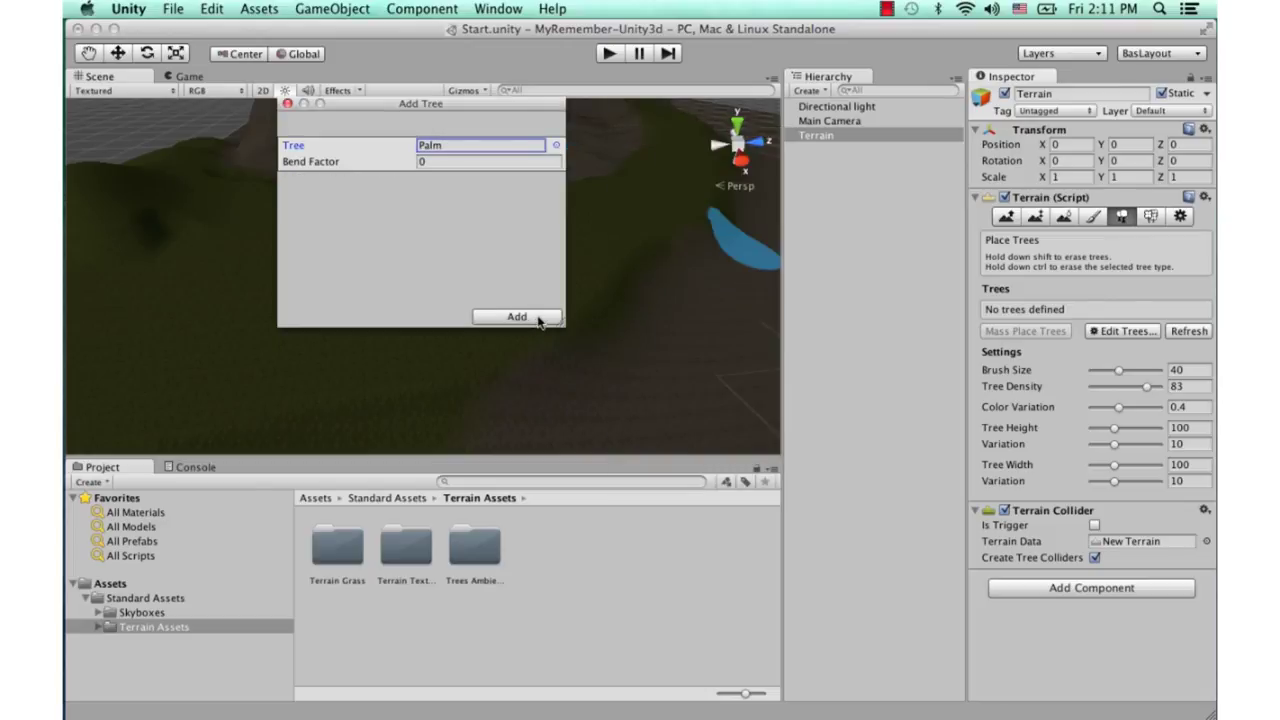
{"action": "left_click", "coordinate": [518, 316]}
Set the tree brush size to 80 and plant palms across the flat ground
{"action": "scroll", "coordinate": [517, 311], "scroll_direction": "down", "scroll_amount": 5}
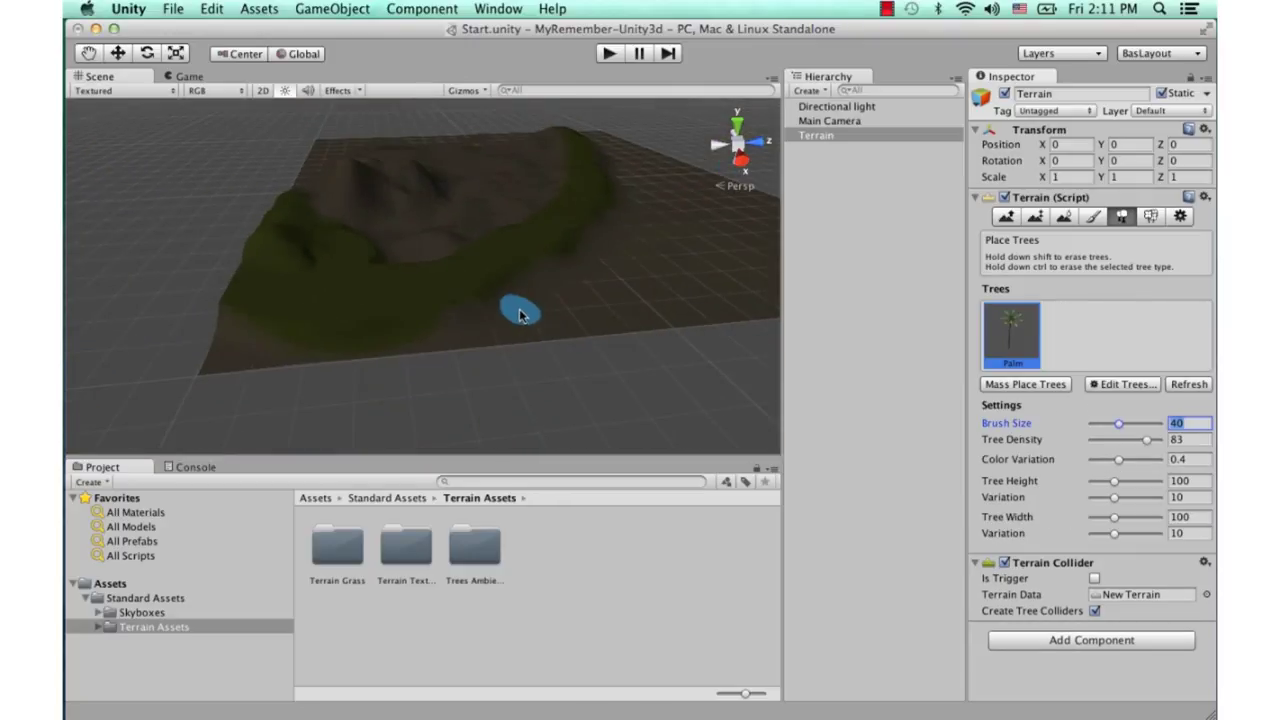
{"action": "left_click_drag", "start_coordinate": [1112, 429], "coordinate": [1151, 429]}
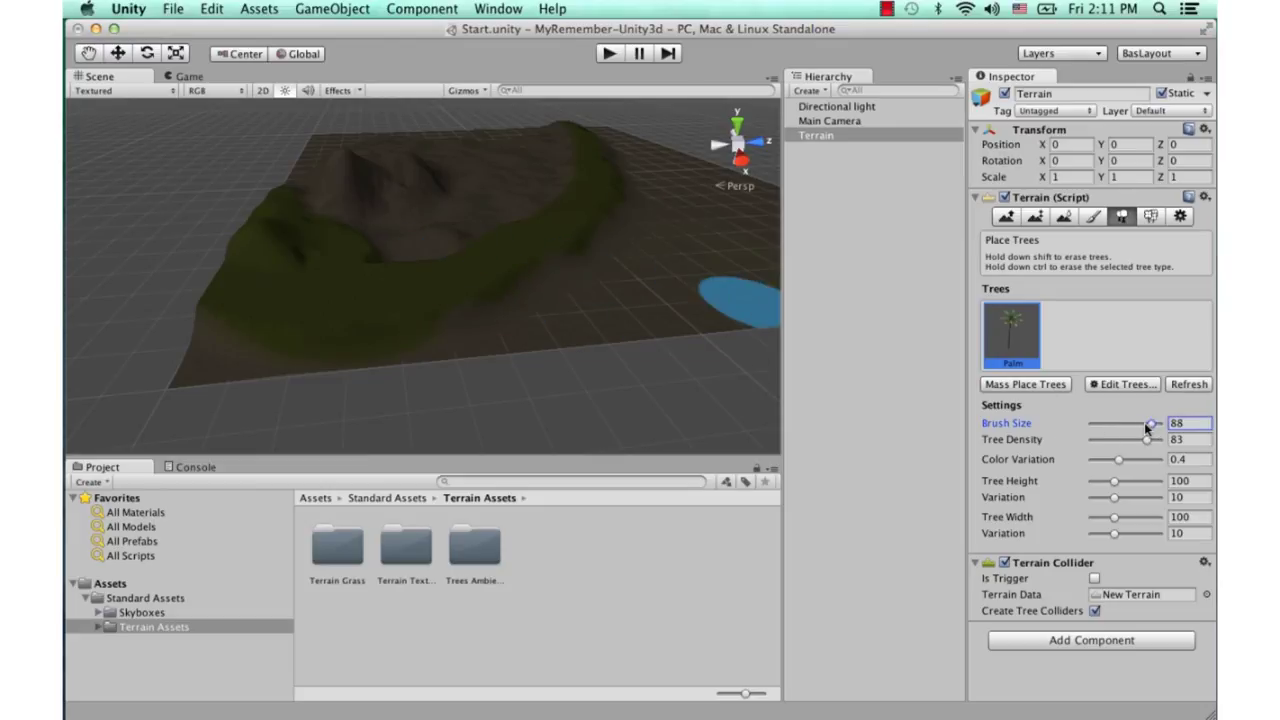
{"action": "left_click_drag", "start_coordinate": [1158, 428], "coordinate": [1146, 428]}
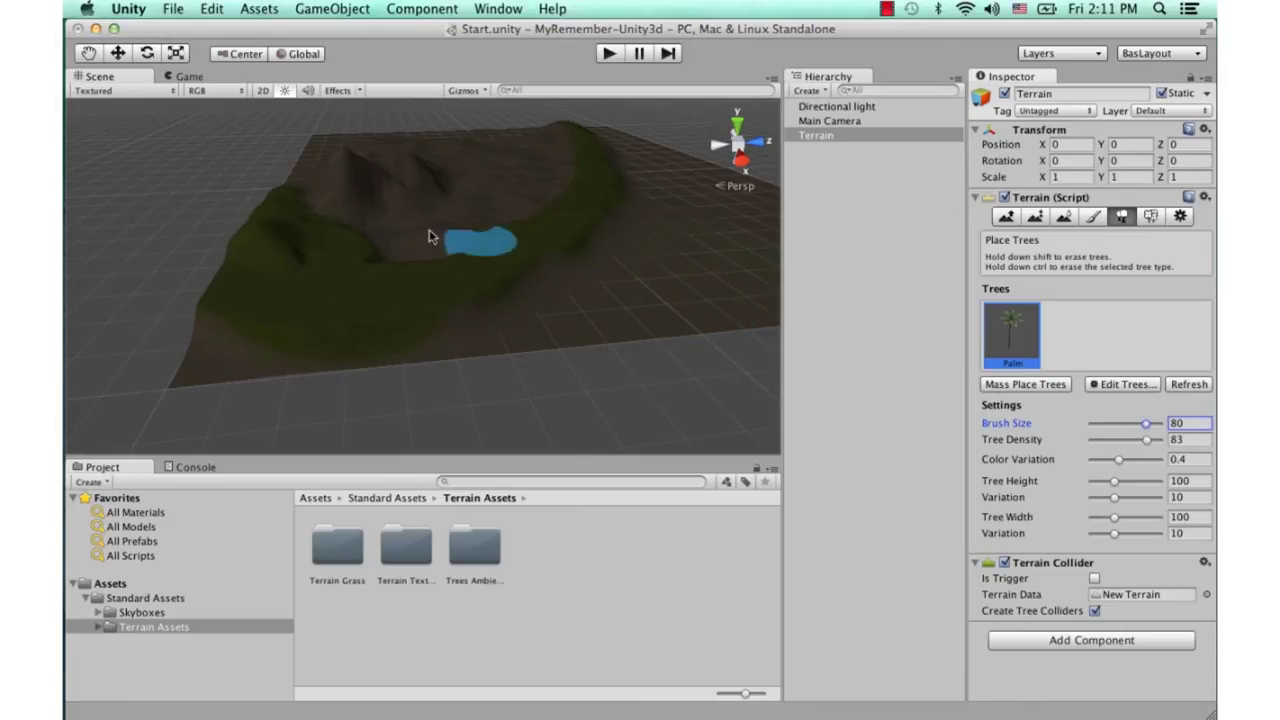
{"action": "left_click", "coordinate": [593, 296]}
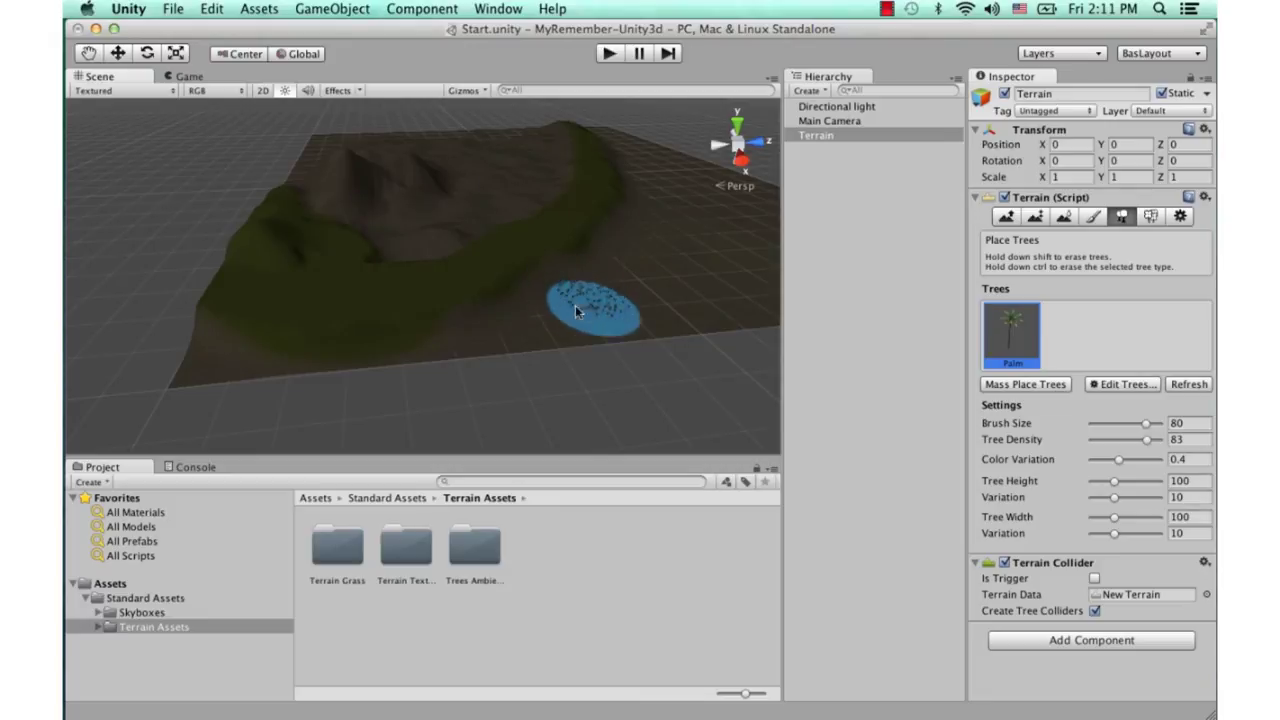
{"action": "scroll", "coordinate": [600, 302], "scroll_direction": "up", "scroll_amount": 5}
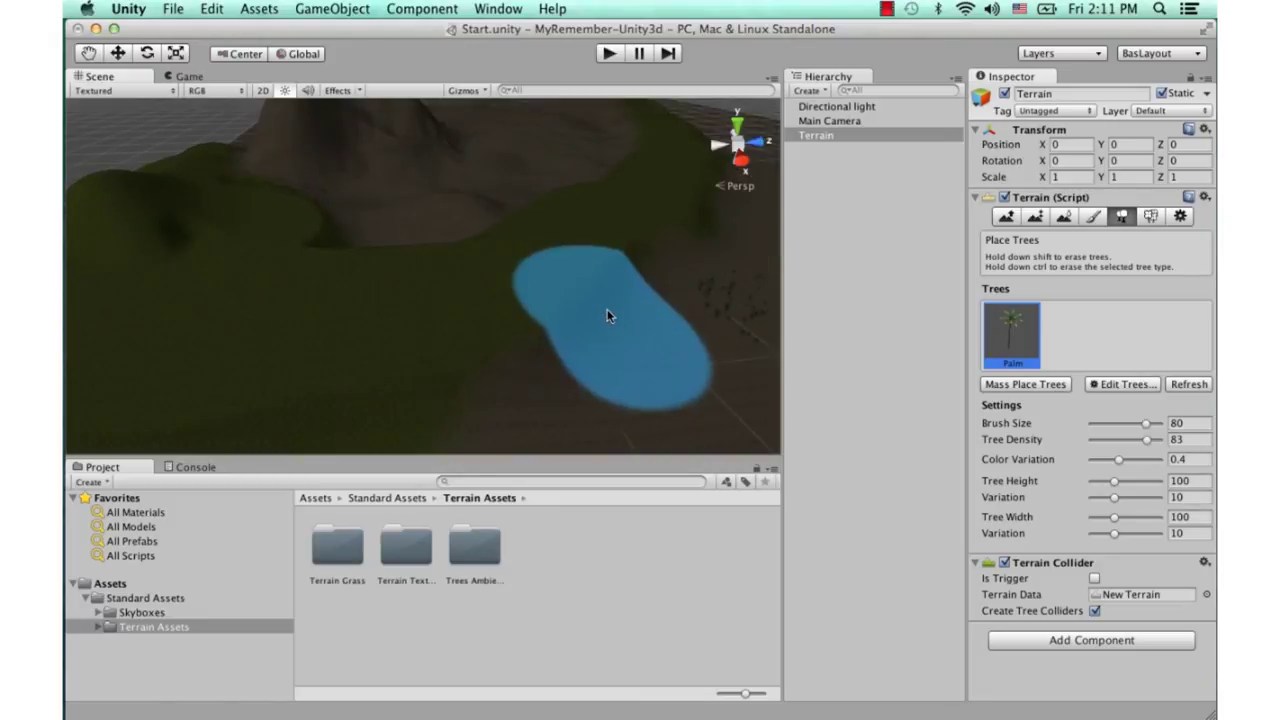
{"action": "scroll", "coordinate": [600, 305], "scroll_direction": "down", "scroll_amount": 3}
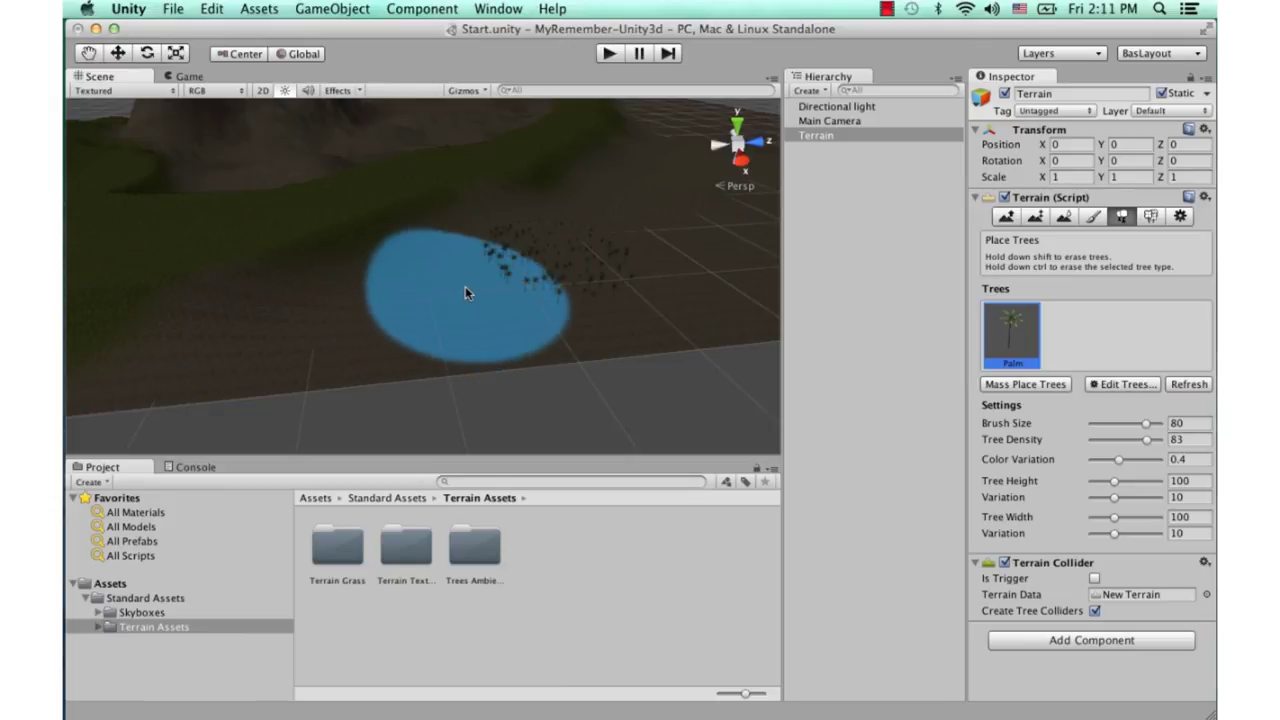
{"action": "left_click_drag", "start_coordinate": [458, 288], "coordinate": [420, 297]}
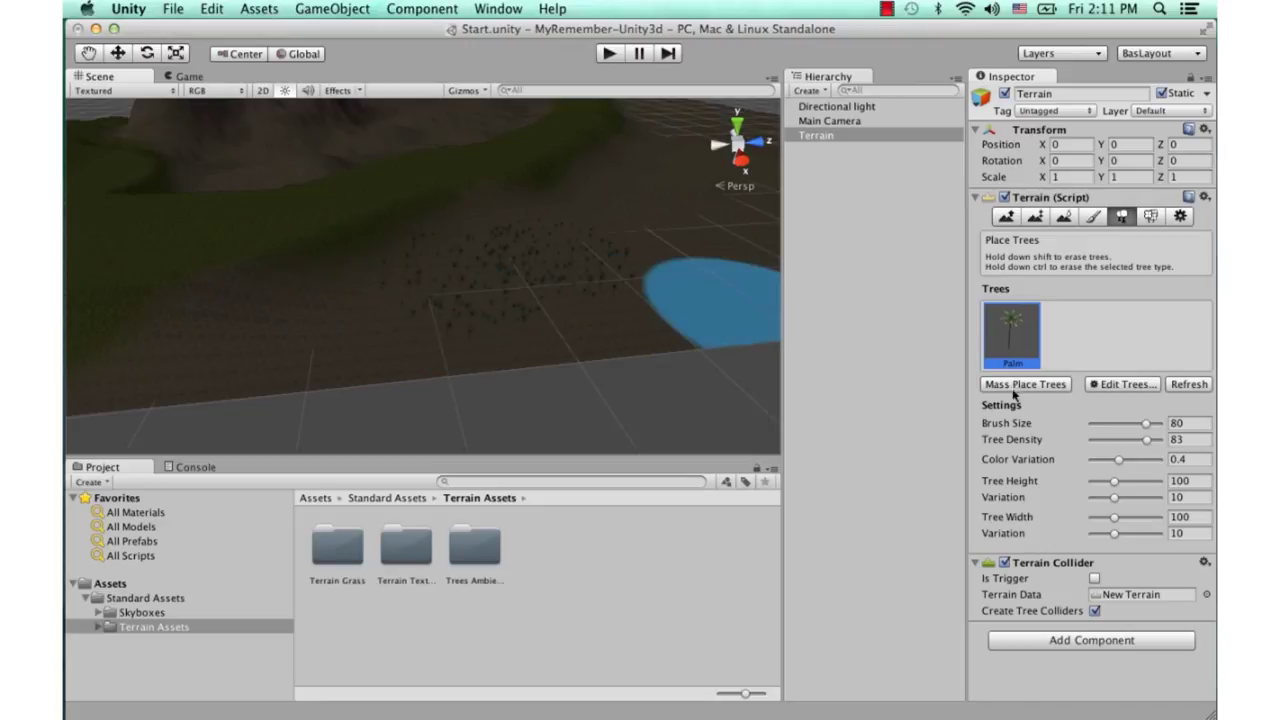
Shrink the tree brush to 30 and plant a few more palms
{"action": "left_click_drag", "start_coordinate": [1140, 423], "coordinate": [1111, 423]}
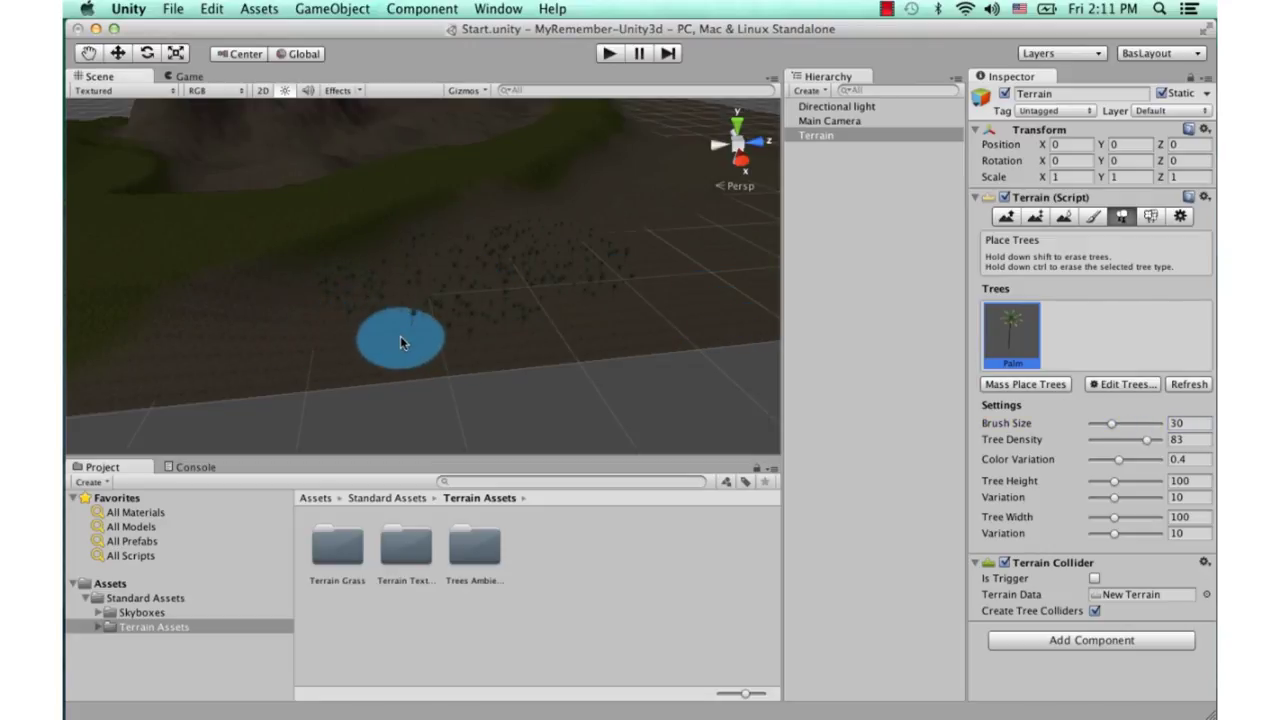
{"action": "left_click_drag", "start_coordinate": [421, 287], "coordinate": [558, 259]}
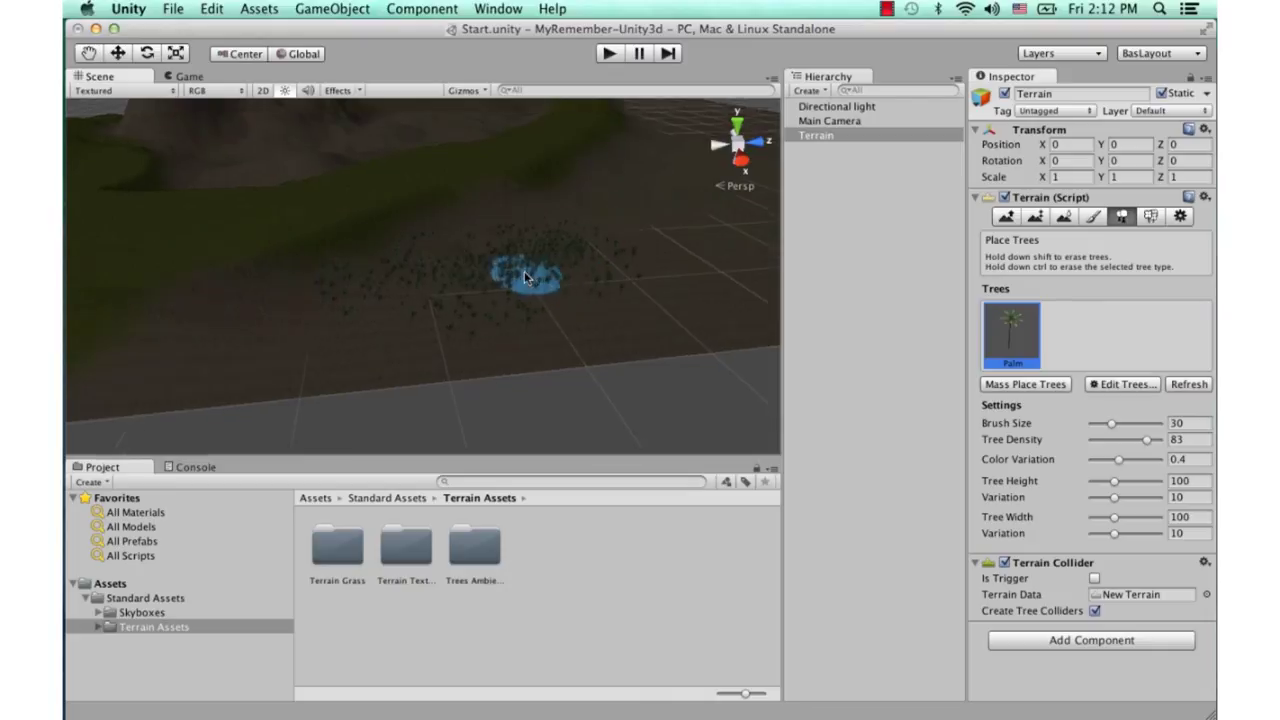
{"action": "scroll", "coordinate": [529, 277], "scroll_direction": "up", "scroll_amount": 5}
{"action": "scroll", "coordinate": [529, 271], "scroll_direction": "down", "scroll_amount": 3}
{"action": "scroll", "coordinate": [530, 273], "scroll_direction": "down", "scroll_amount": 3}
{"action": "scroll", "coordinate": [535, 272], "scroll_direction": "down", "scroll_amount": 2}
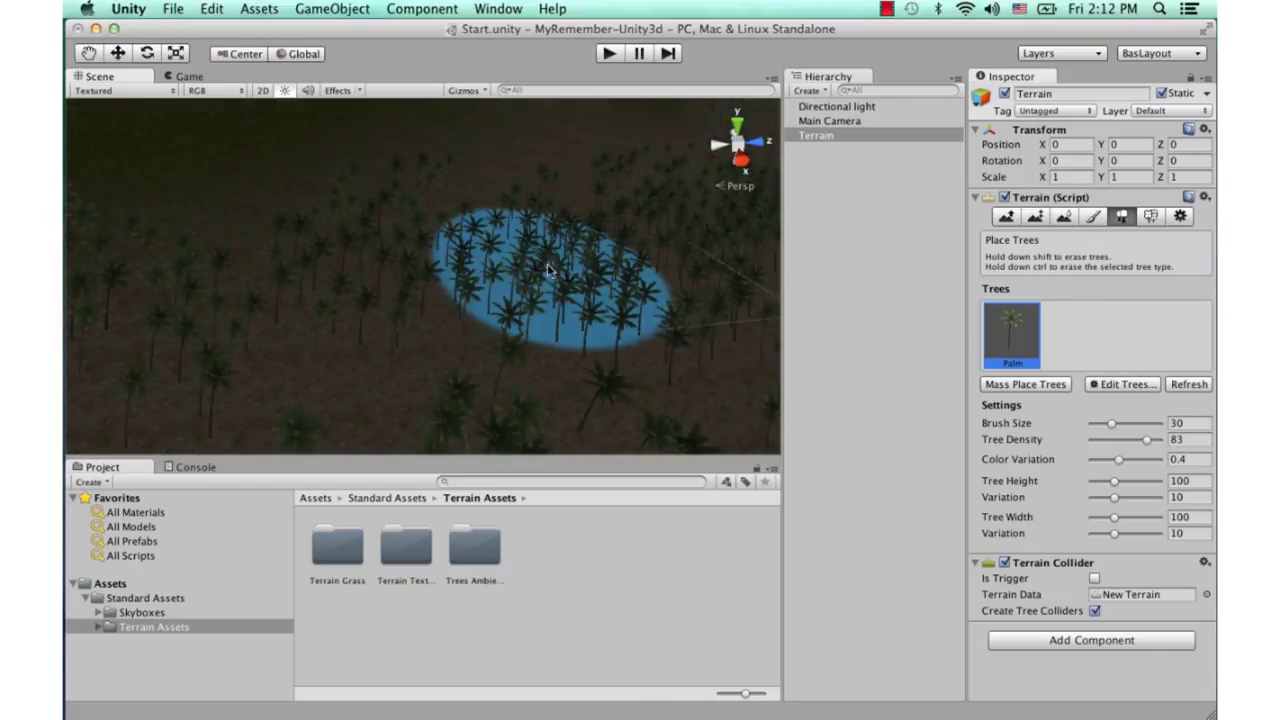
{"action": "scroll", "coordinate": [540, 268], "scroll_direction": "down", "scroll_amount": 3}
{"action": "scroll", "coordinate": [515, 266], "scroll_direction": "down", "scroll_amount": 3}
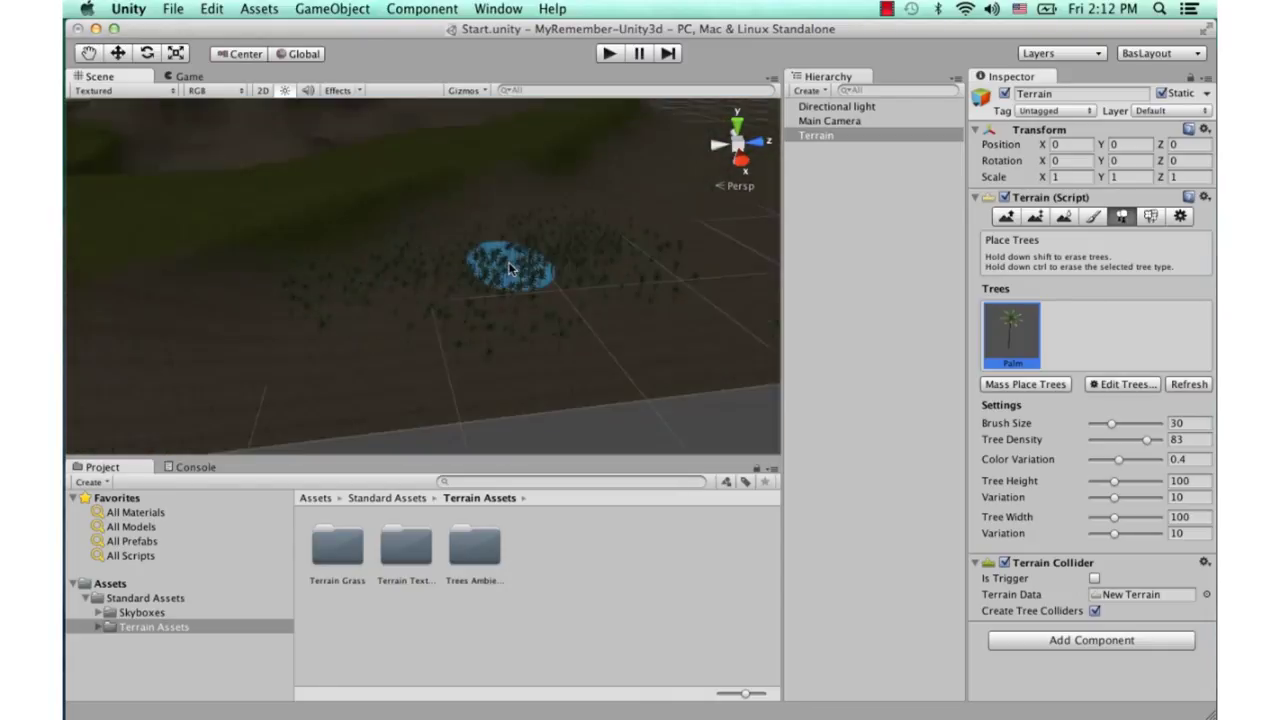
{"action": "scroll", "coordinate": [510, 268], "scroll_direction": "down", "scroll_amount": 2}
{"action": "scroll", "coordinate": [509, 268], "scroll_direction": "up", "scroll_amount": 2}
{"action": "scroll", "coordinate": [509, 265], "scroll_direction": "up", "scroll_amount": 3}
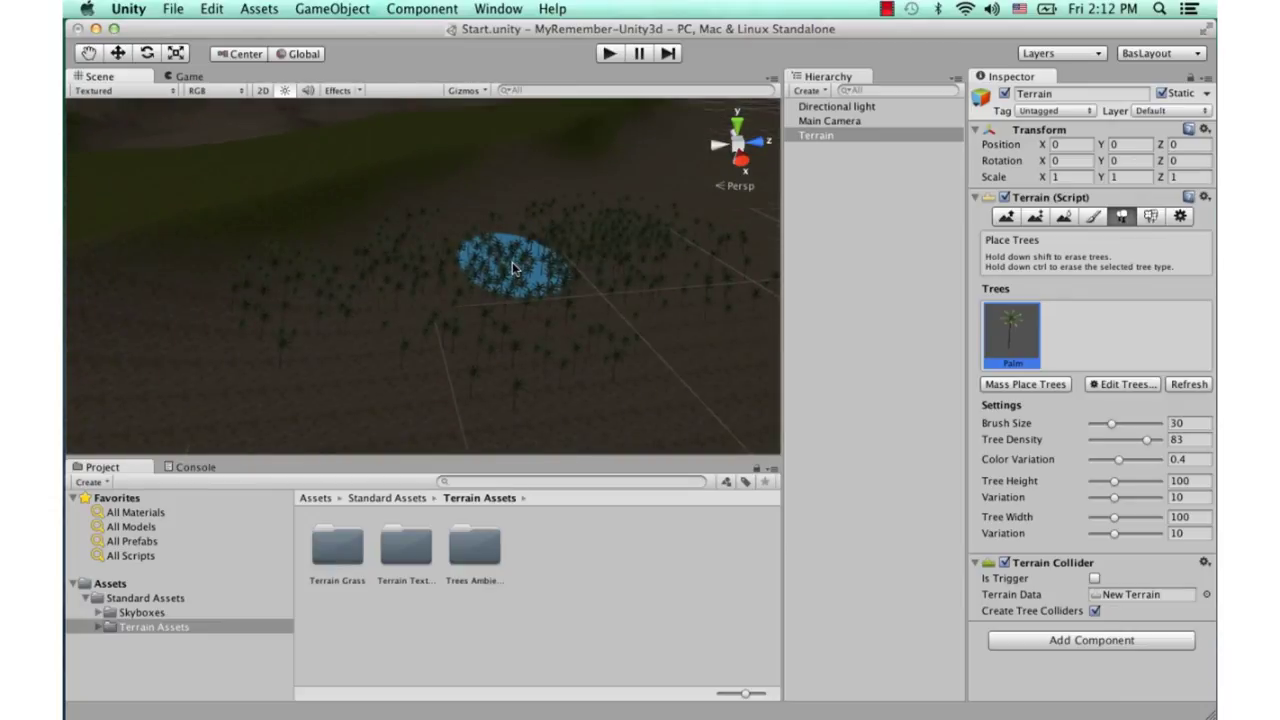
Switch to Paint Details and add Grass2 as a grass texture detail
{"action": "left_click", "coordinate": [1152, 217]}
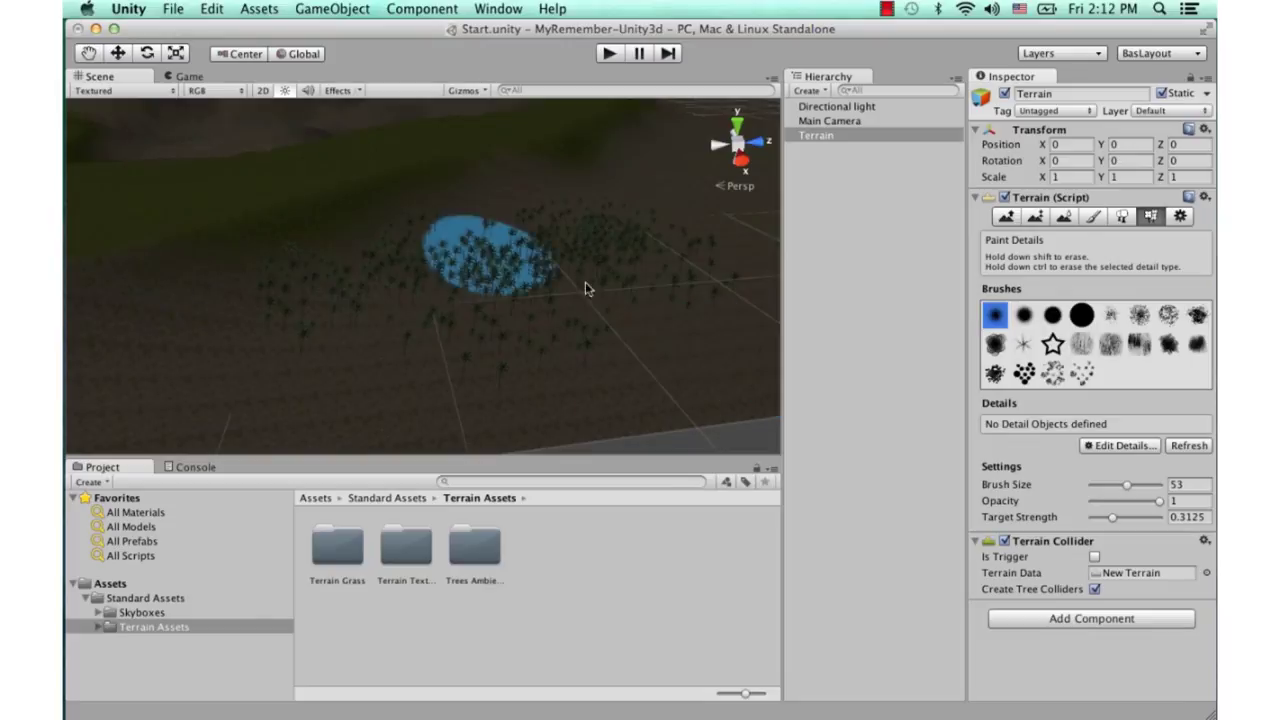
{"action": "left_click", "coordinate": [1134, 446]}
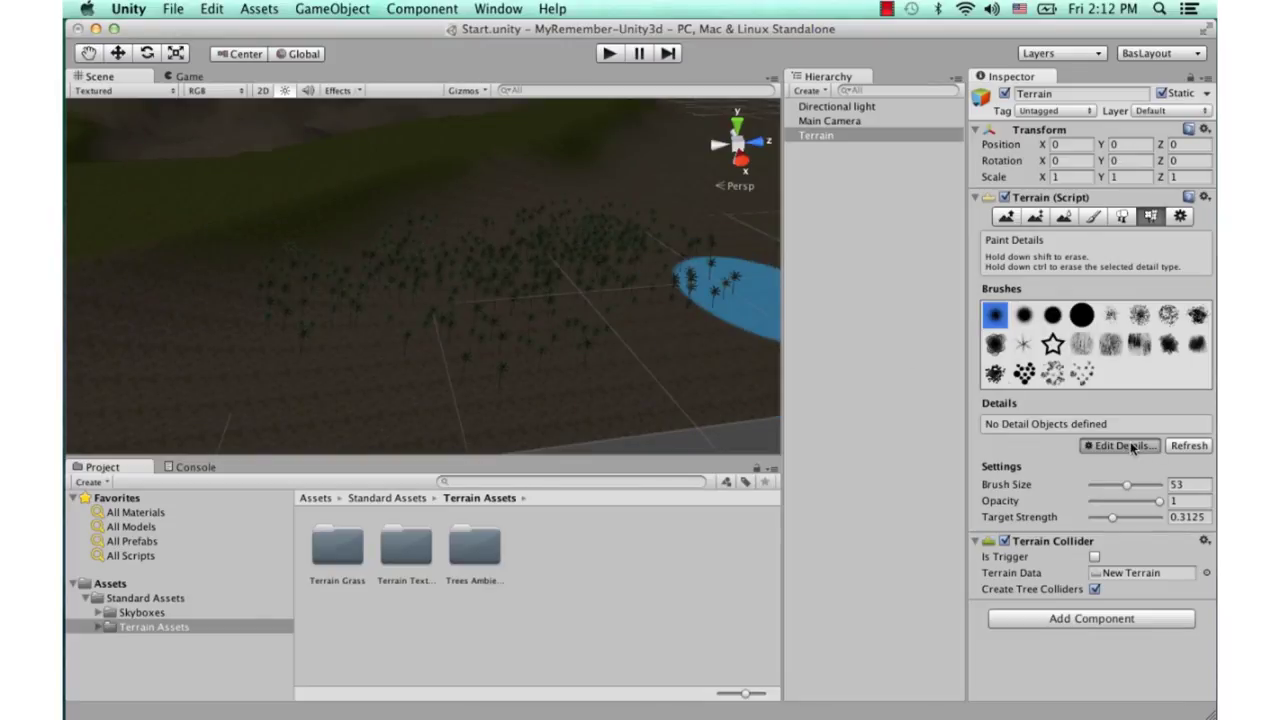
{"action": "left_click", "coordinate": [1138, 456]}
{"action": "left_click", "coordinate": [329, 68]}
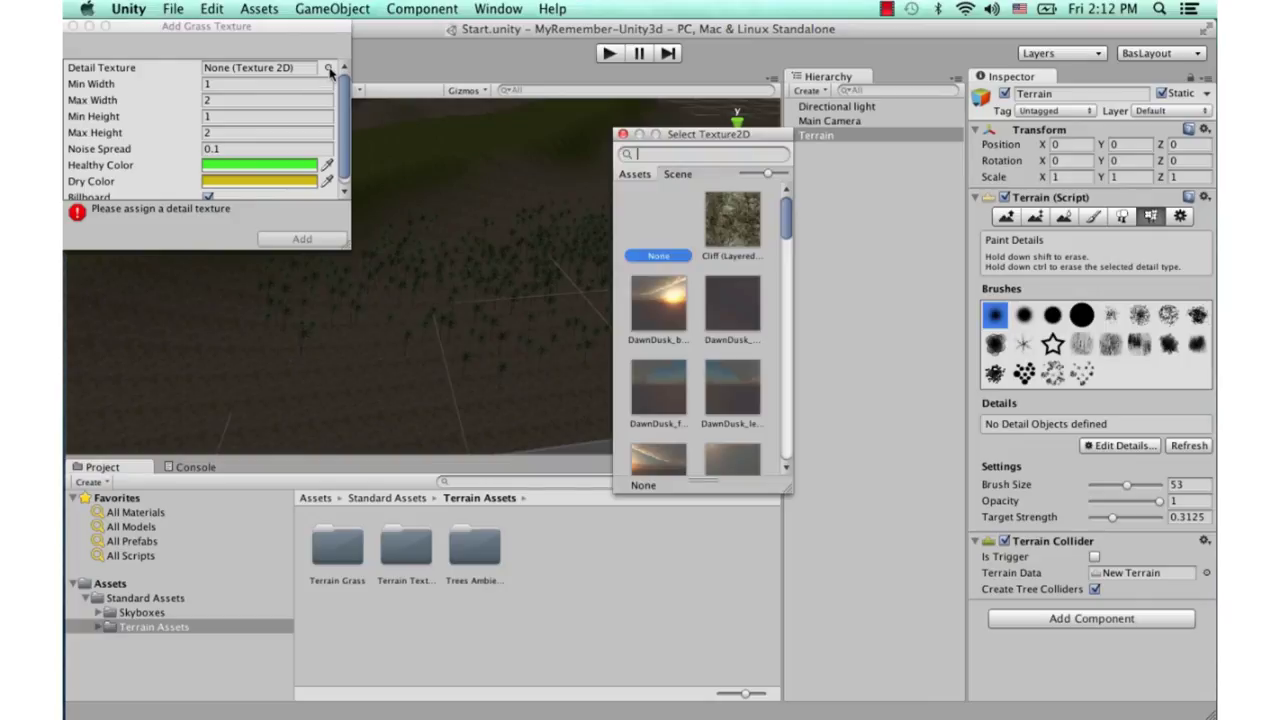
{"action": "left_click_drag", "start_coordinate": [785, 233], "coordinate": [786, 293]}
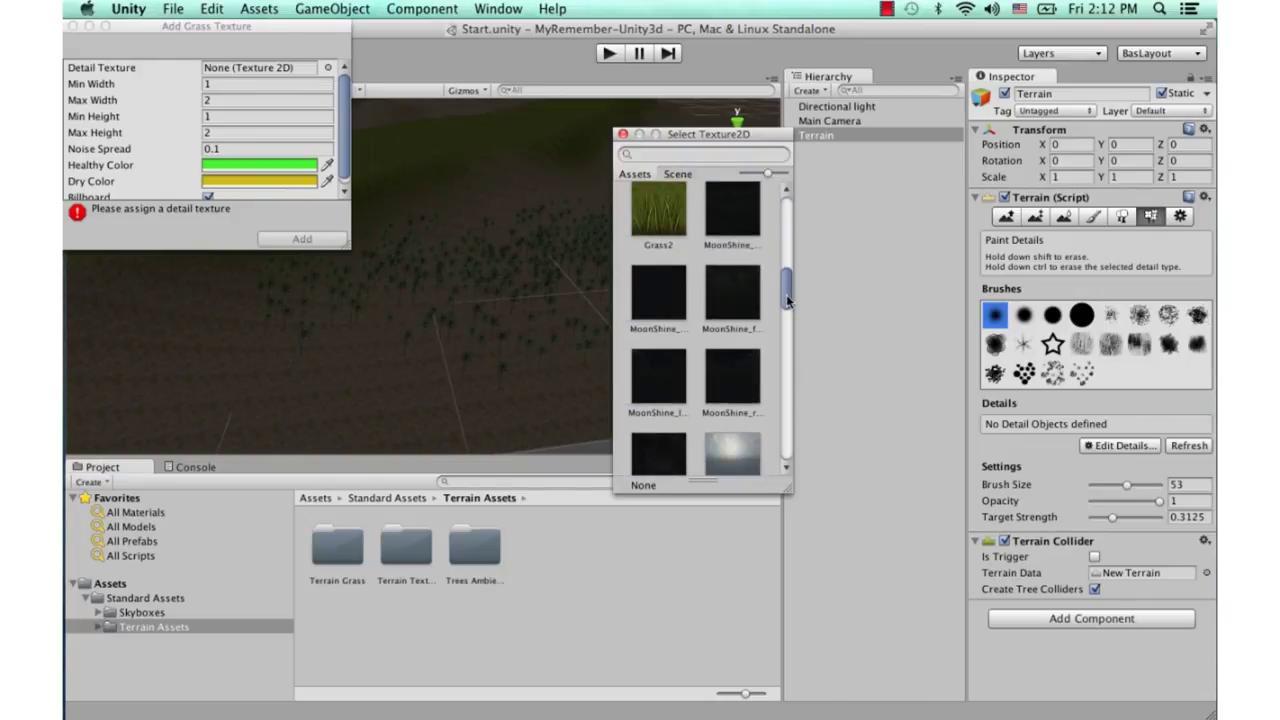
{"action": "left_click", "coordinate": [672, 247]}
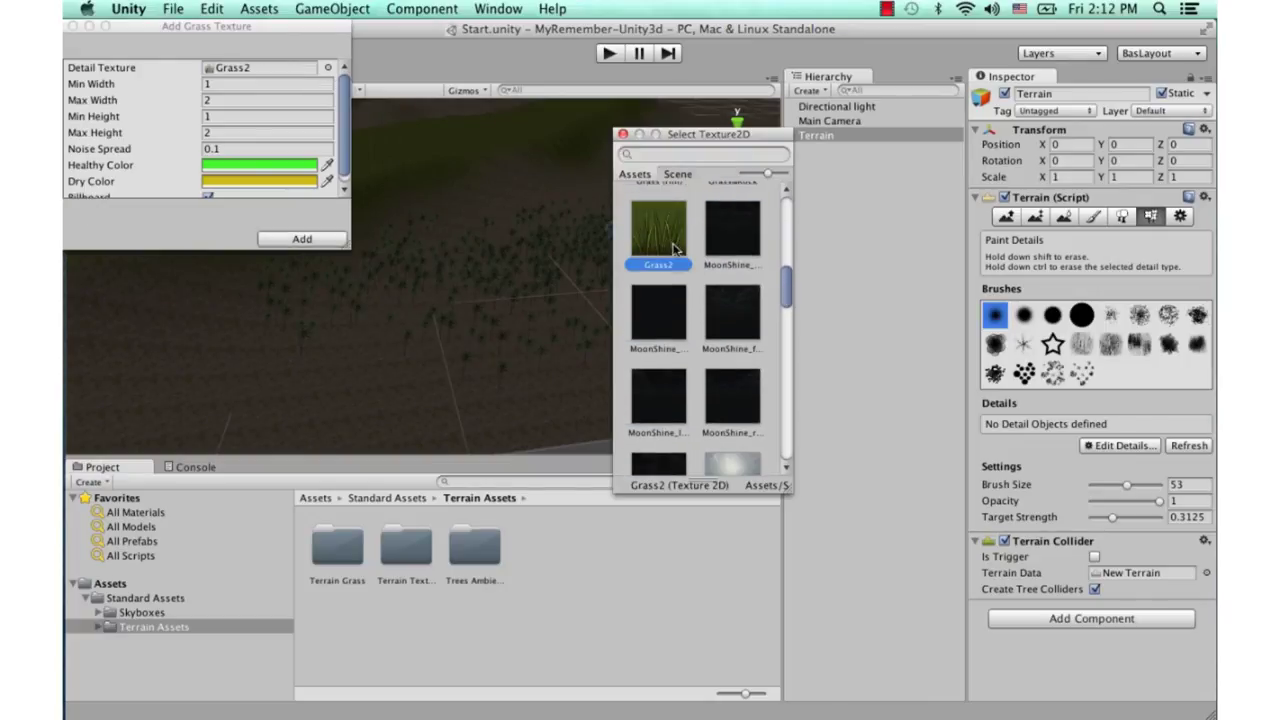
{"action": "left_click", "coordinate": [300, 240]}
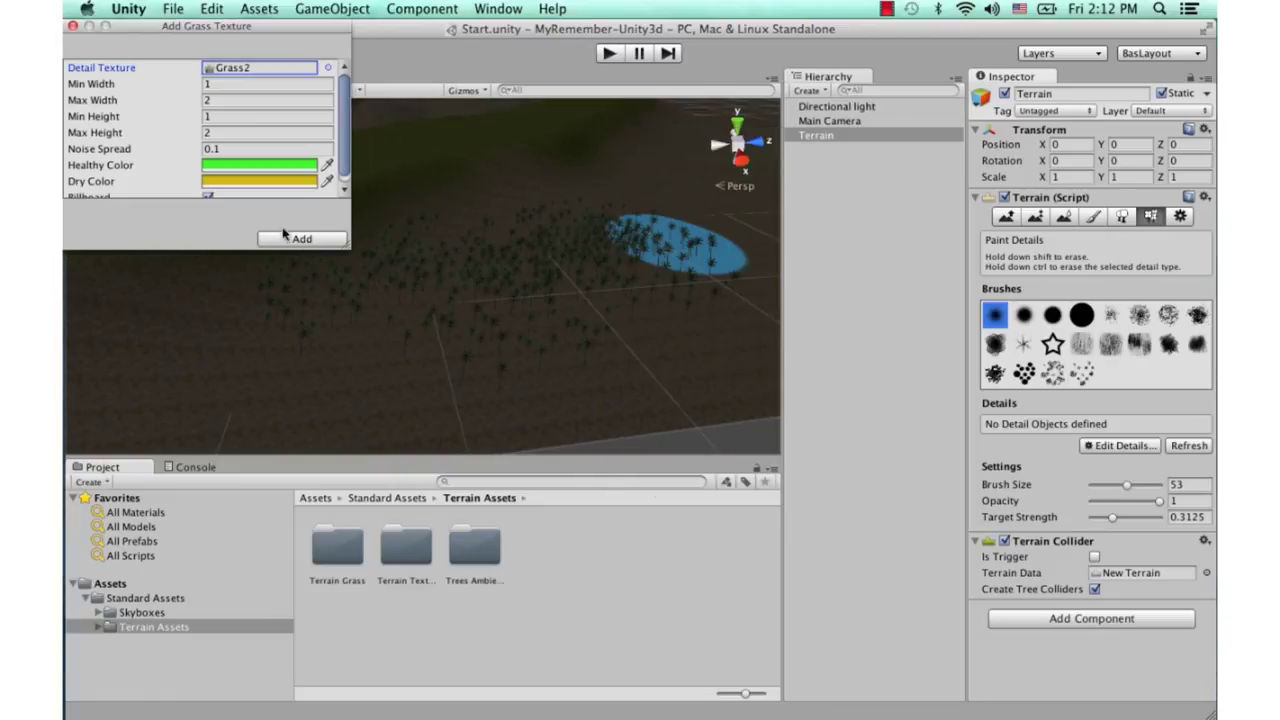
{"action": "left_click", "coordinate": [303, 240]}
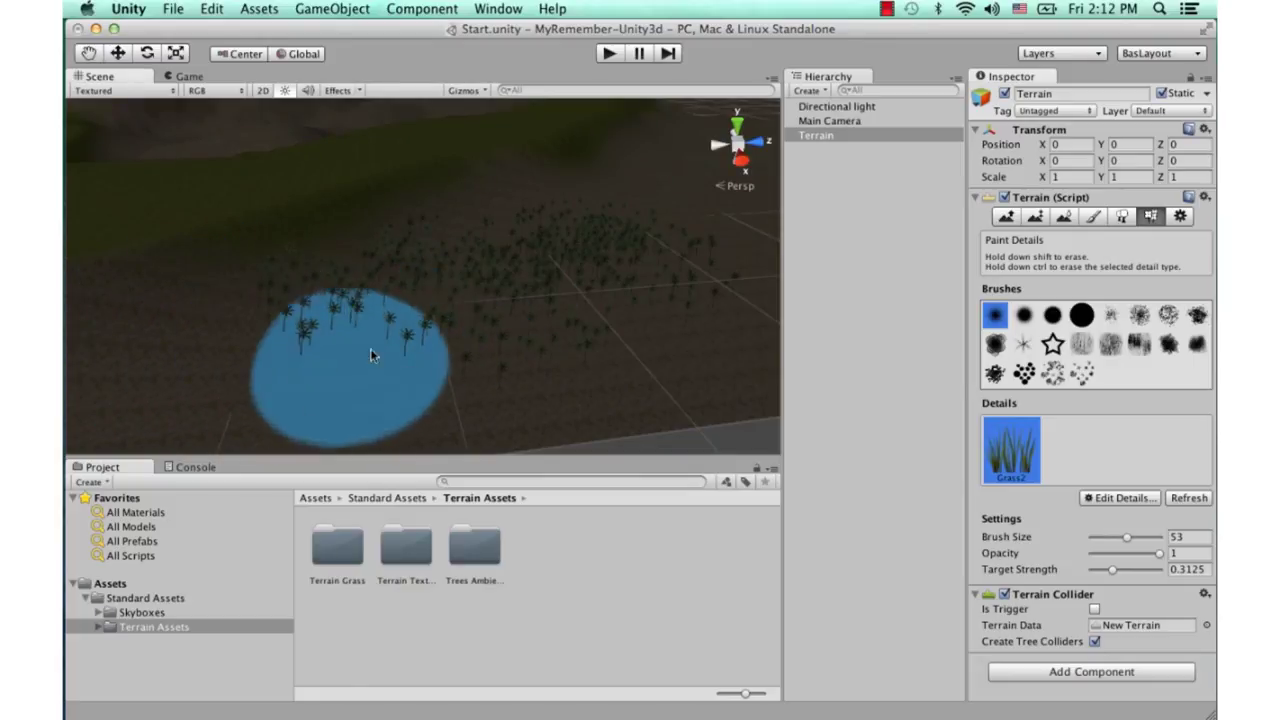
Zoom in to inspect the Grass2 tufts among the palms, then zoom out over the whole terrain
{"action": "scroll", "coordinate": [370, 346], "scroll_direction": "up", "scroll_amount": 5}
{"action": "scroll", "coordinate": [381, 345], "scroll_direction": "down", "scroll_amount": 5}
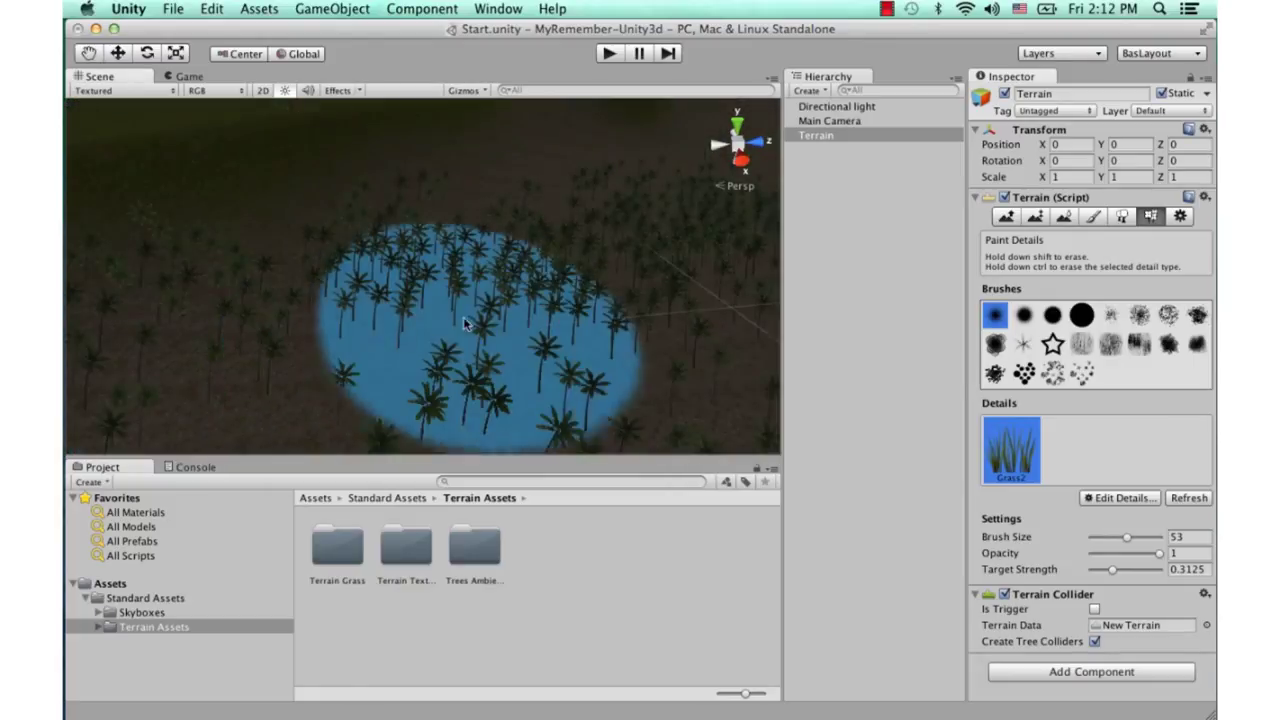
{"action": "left_click_drag", "start_coordinate": [464, 289], "coordinate": [448, 272], "text": "alt"}
{"action": "scroll", "coordinate": [420, 276], "scroll_direction": "down", "scroll_amount": 5}
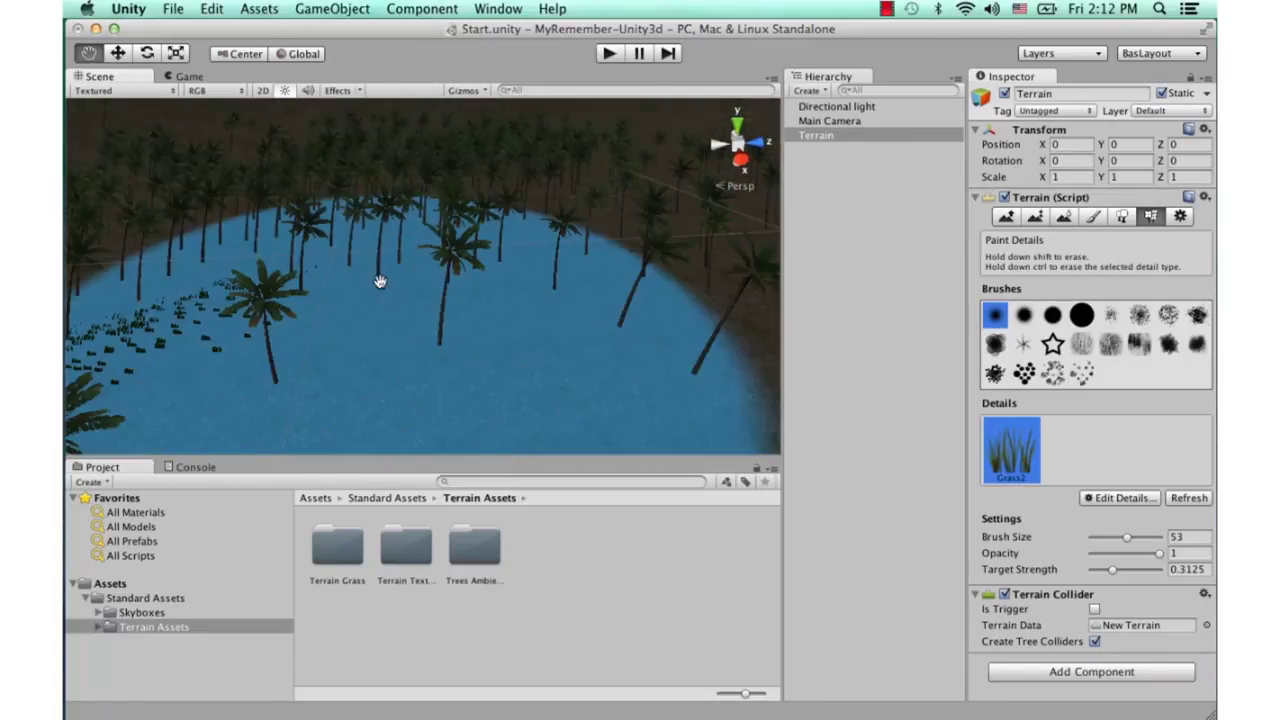
{"action": "scroll", "coordinate": [423, 280], "scroll_direction": "down", "scroll_amount": 8}
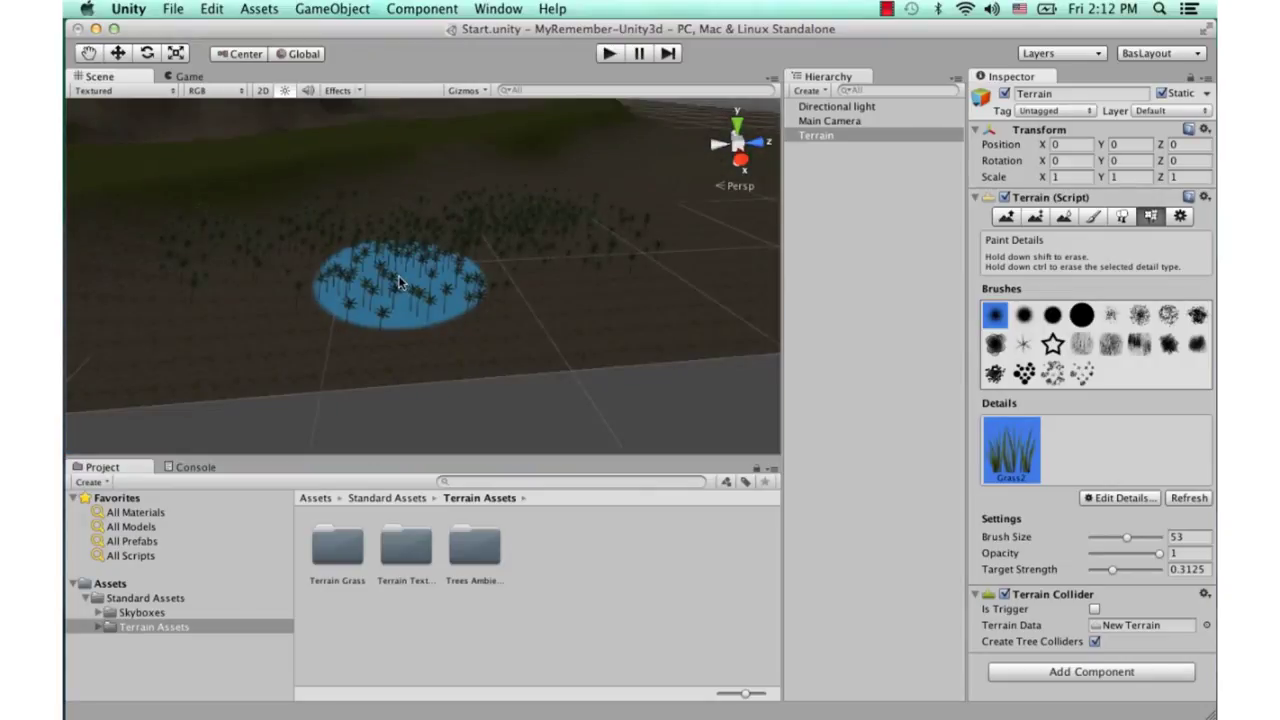
{"action": "scroll", "coordinate": [398, 275], "scroll_direction": "up", "scroll_amount": 5}
{"action": "scroll", "coordinate": [404, 279], "scroll_direction": "up", "scroll_amount": 6}
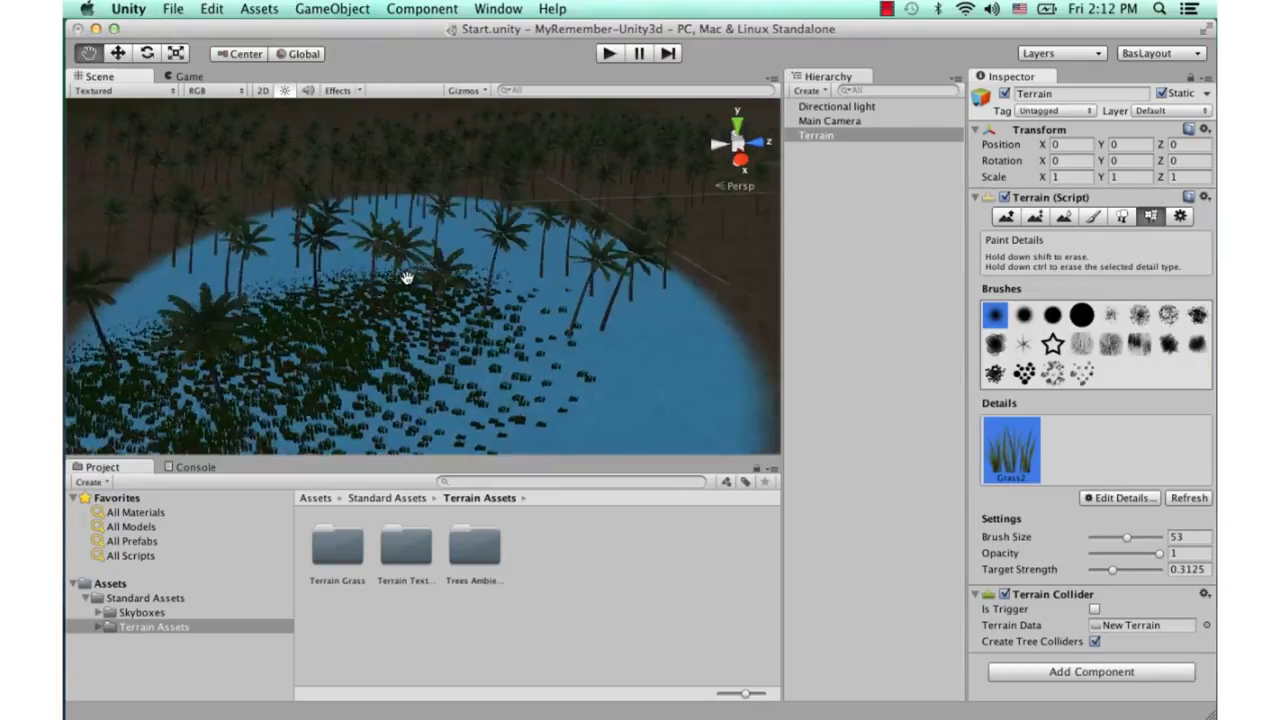
{"action": "scroll", "coordinate": [416, 272], "scroll_direction": "down", "scroll_amount": 5}
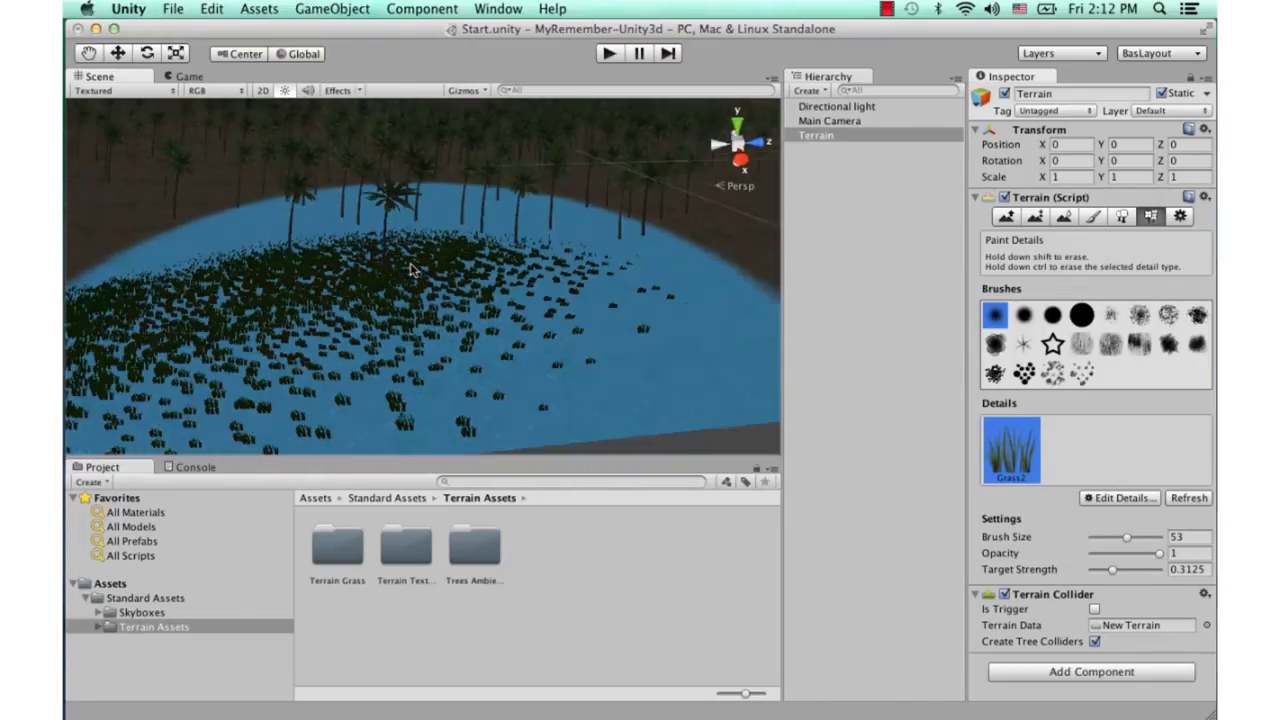
{"action": "scroll", "coordinate": [516, 262], "scroll_direction": "down", "scroll_amount": 2}
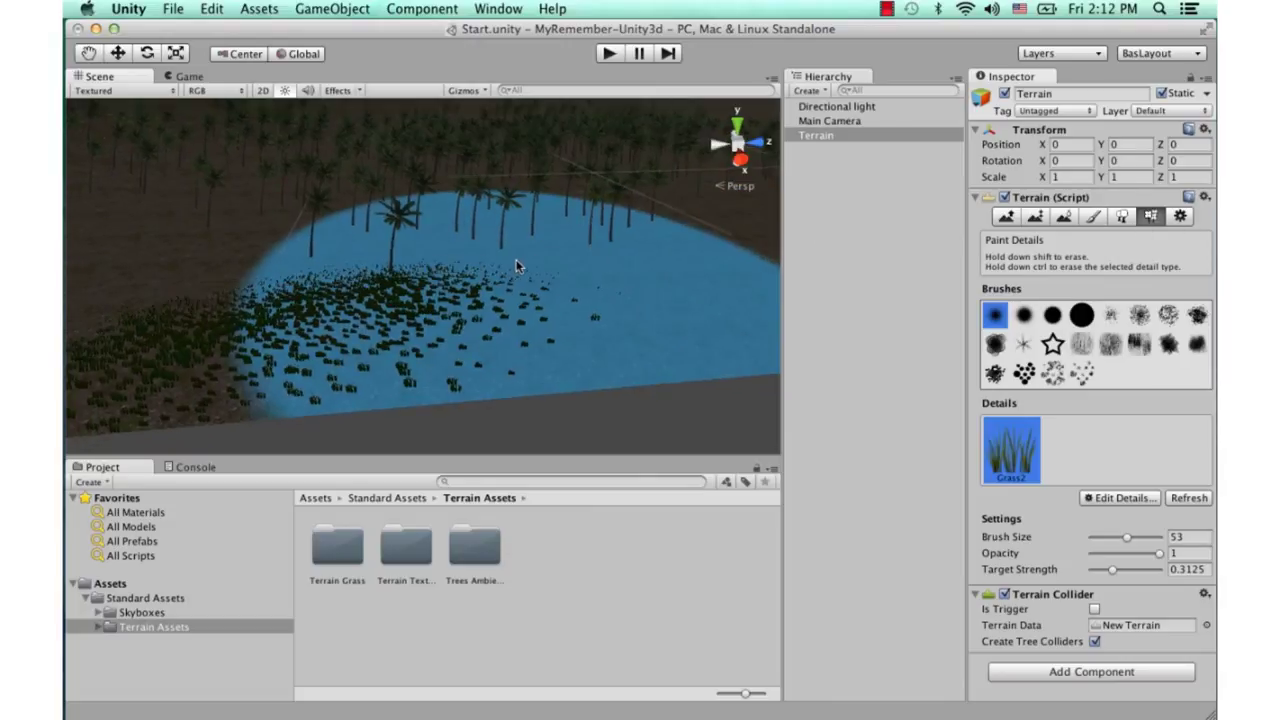
{"action": "scroll", "coordinate": [497, 262], "scroll_direction": "down", "scroll_amount": 2}
{"action": "scroll", "coordinate": [489, 265], "scroll_direction": "down", "scroll_amount": 2}
{"action": "scroll", "coordinate": [496, 265], "scroll_direction": "down", "scroll_amount": 1}
{"action": "scroll", "coordinate": [490, 250], "scroll_direction": "down", "scroll_amount": 2}
{"action": "scroll", "coordinate": [486, 243], "scroll_direction": "down", "scroll_amount": 2}
{"action": "scroll", "coordinate": [510, 212], "scroll_direction": "down", "scroll_amount": 2}
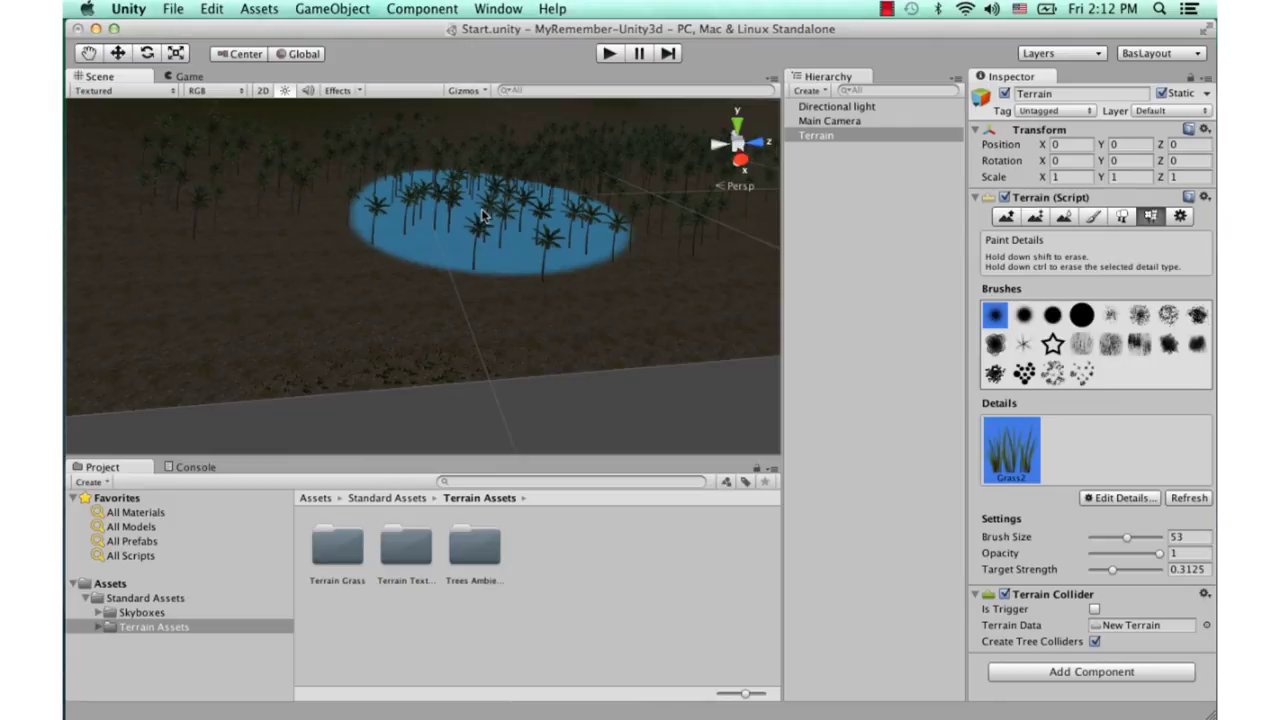
{"action": "left_click_drag", "start_coordinate": [512, 203], "coordinate": [469, 250], "text": "alt"}
{"action": "scroll", "coordinate": [469, 250], "scroll_direction": "down", "scroll_amount": 2}
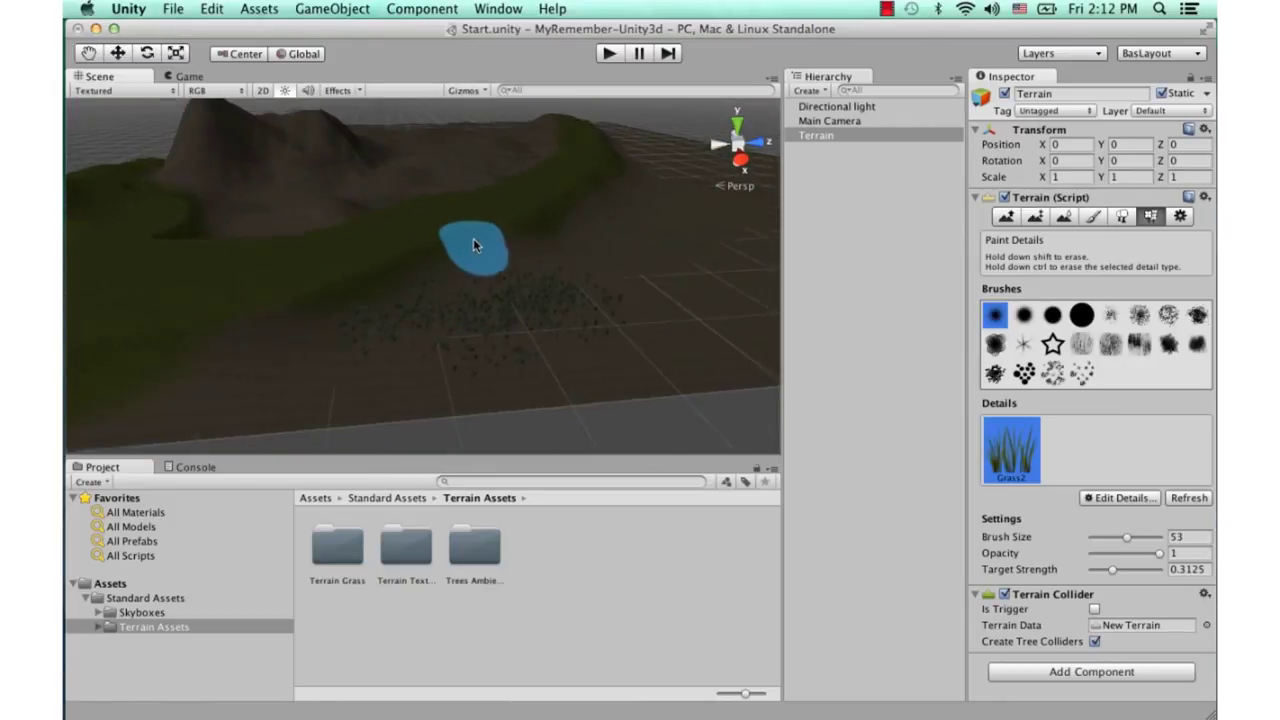
{"action": "scroll", "coordinate": [473, 238], "scroll_direction": "down", "scroll_amount": 2}
{"action": "scroll", "coordinate": [475, 238], "scroll_direction": "down", "scroll_amount": 2}
{"action": "scroll", "coordinate": [478, 237], "scroll_direction": "down", "scroll_amount": 2}
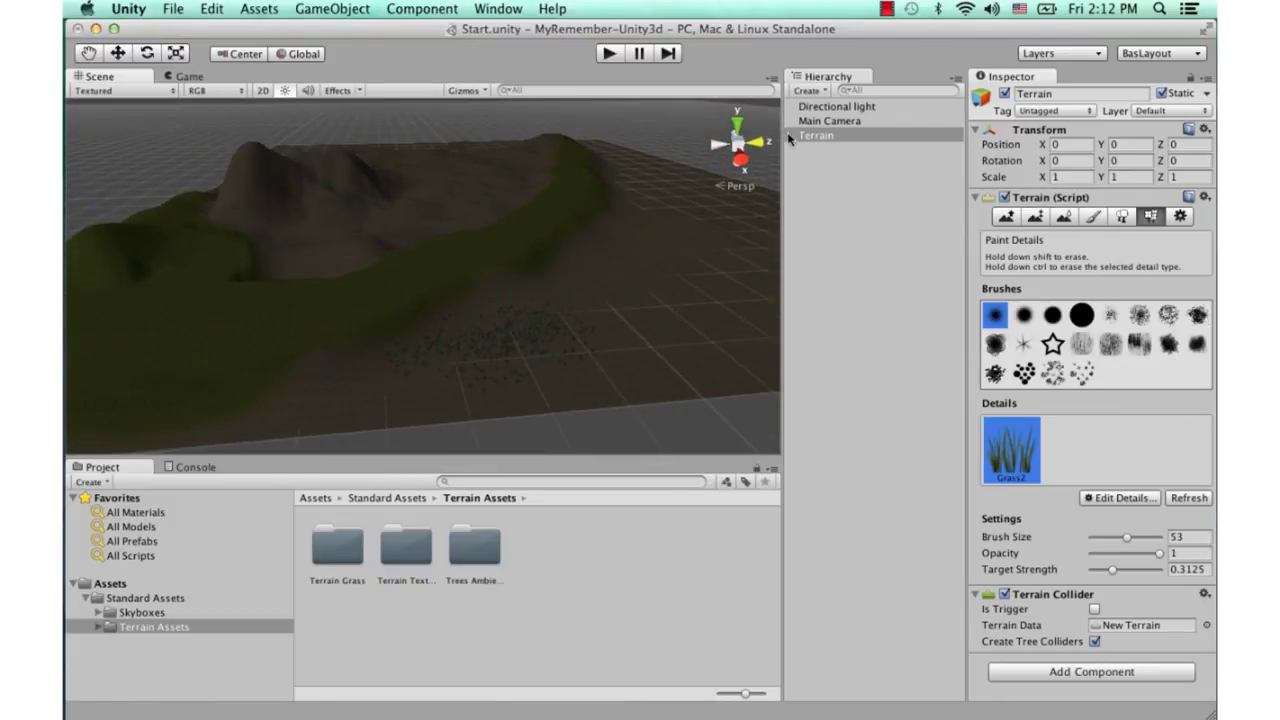
Select the Directional light and raise its intensity from 0.2 to 0.5
{"action": "left_click", "coordinate": [832, 108]}
{"action": "left_click_drag", "start_coordinate": [1096, 256], "coordinate": [1099, 257]}
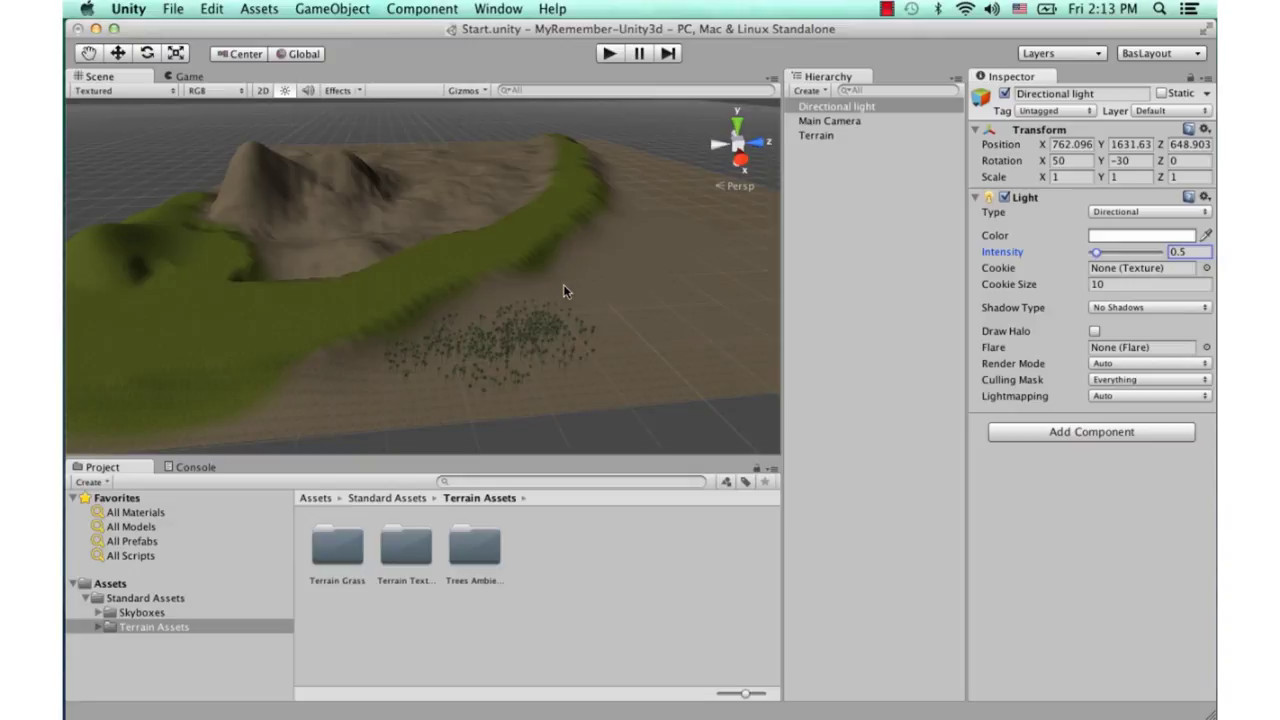
{"action": "mouse_move", "coordinate": [566, 278]}
{"action": "middle_mouse_down"}
{"action": "mouse_move", "coordinate": [617, 273]}
{"action": "mouse_move", "coordinate": [593, 266]}
{"action": "middle_mouse_up"}
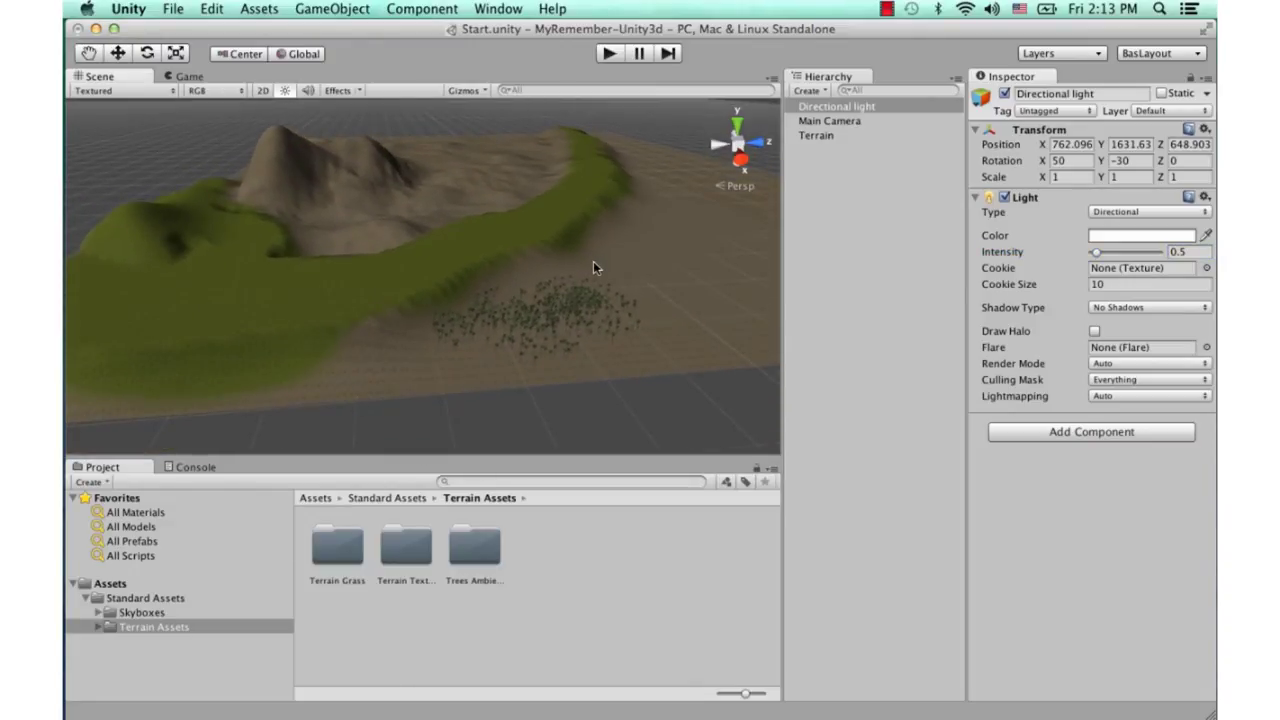
Add a Rendering > Skybox component to the Main Camera
{"action": "left_click", "coordinate": [828, 124]}
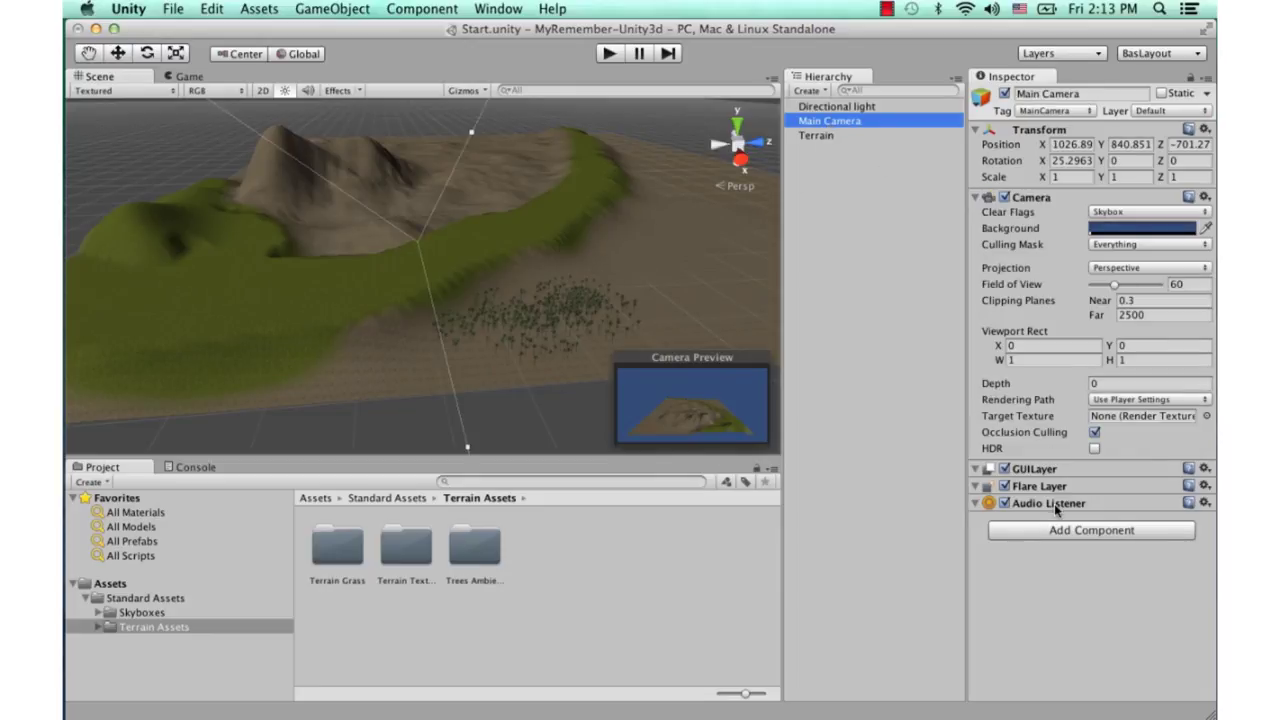
{"action": "left_click", "coordinate": [1052, 532]}
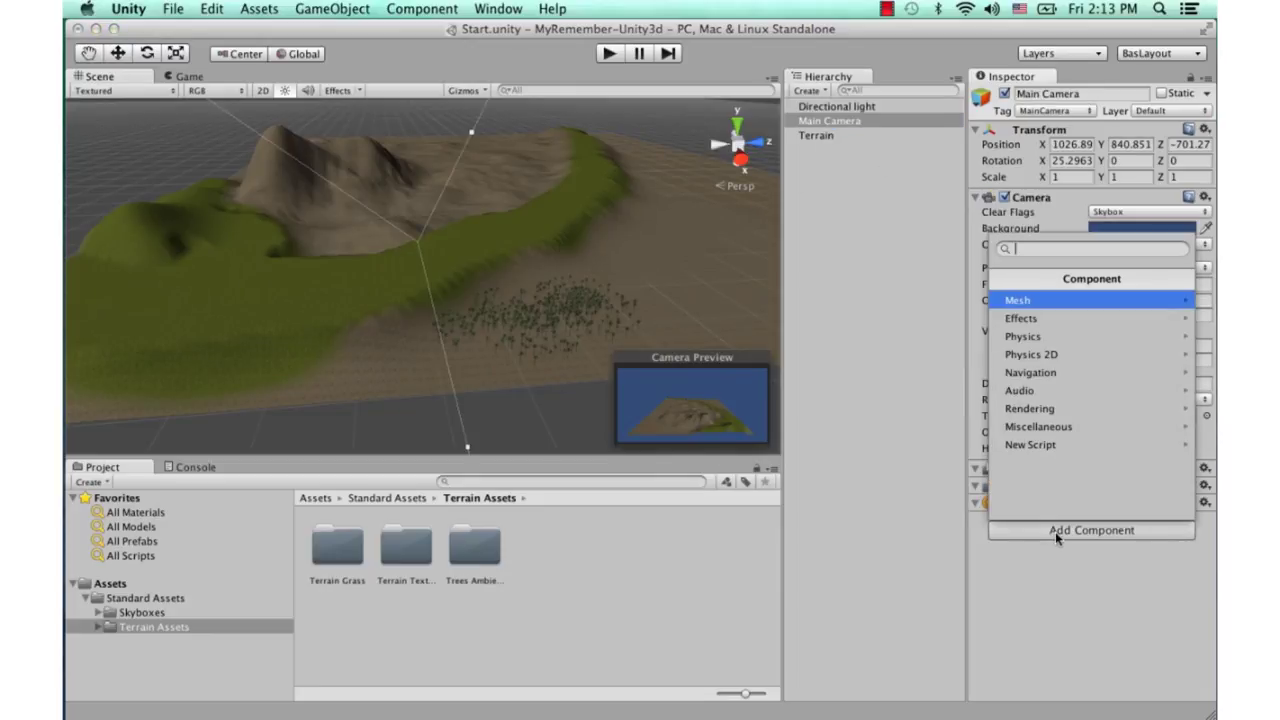
{"action": "left_click", "coordinate": [1073, 410]}
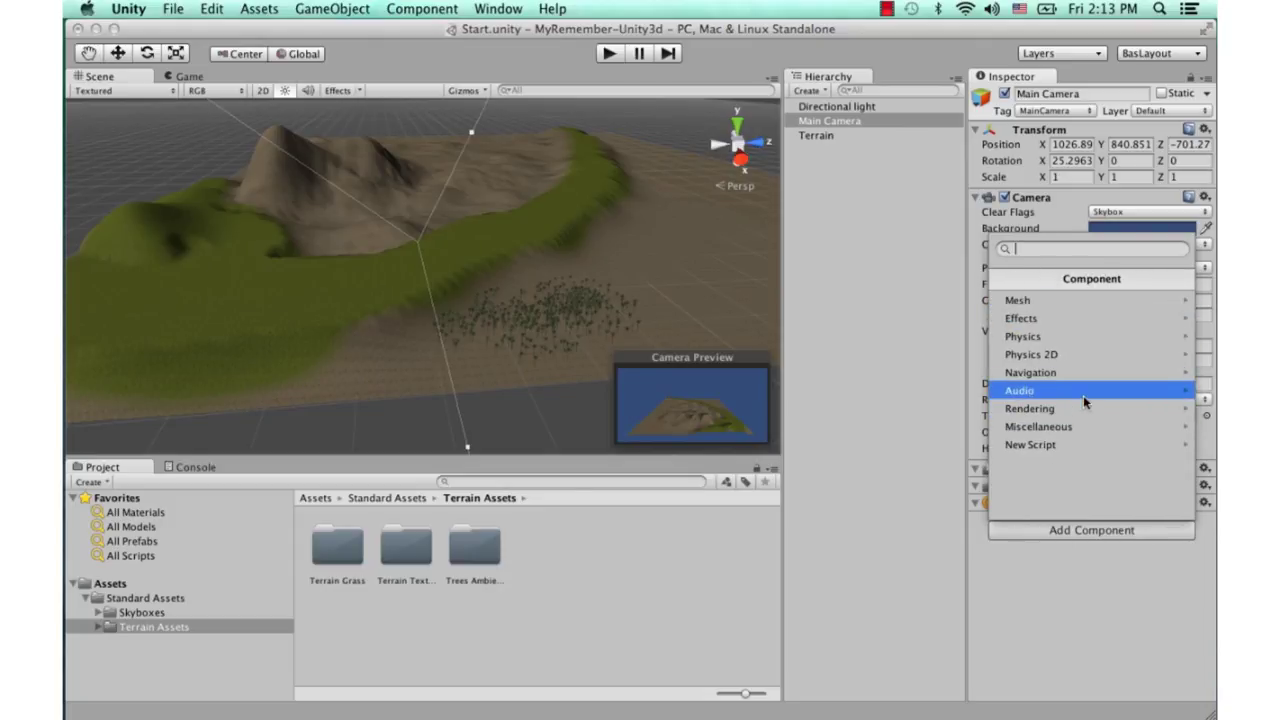
{"action": "left_click", "coordinate": [1084, 410]}
{"action": "left_click", "coordinate": [1080, 318]}
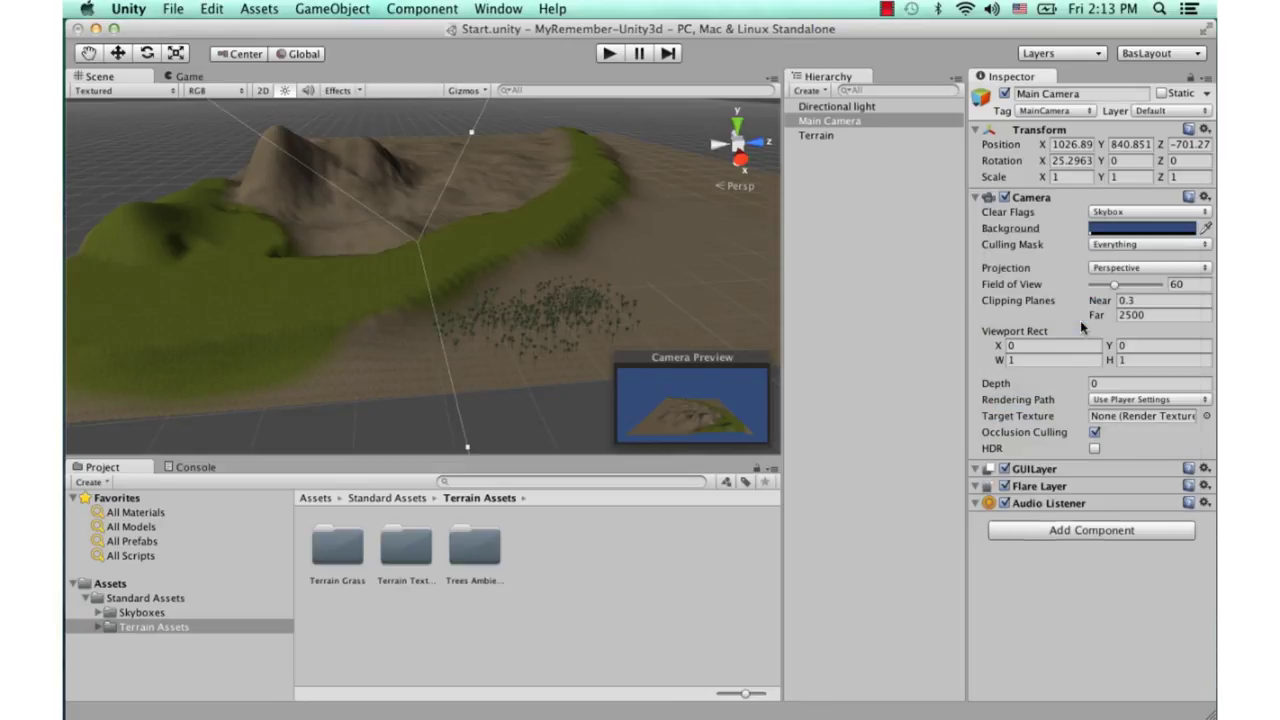
Set the camera Skybox's Custom Skybox to the Sunny3 Skybox material
{"action": "left_click", "coordinate": [1206, 536]}
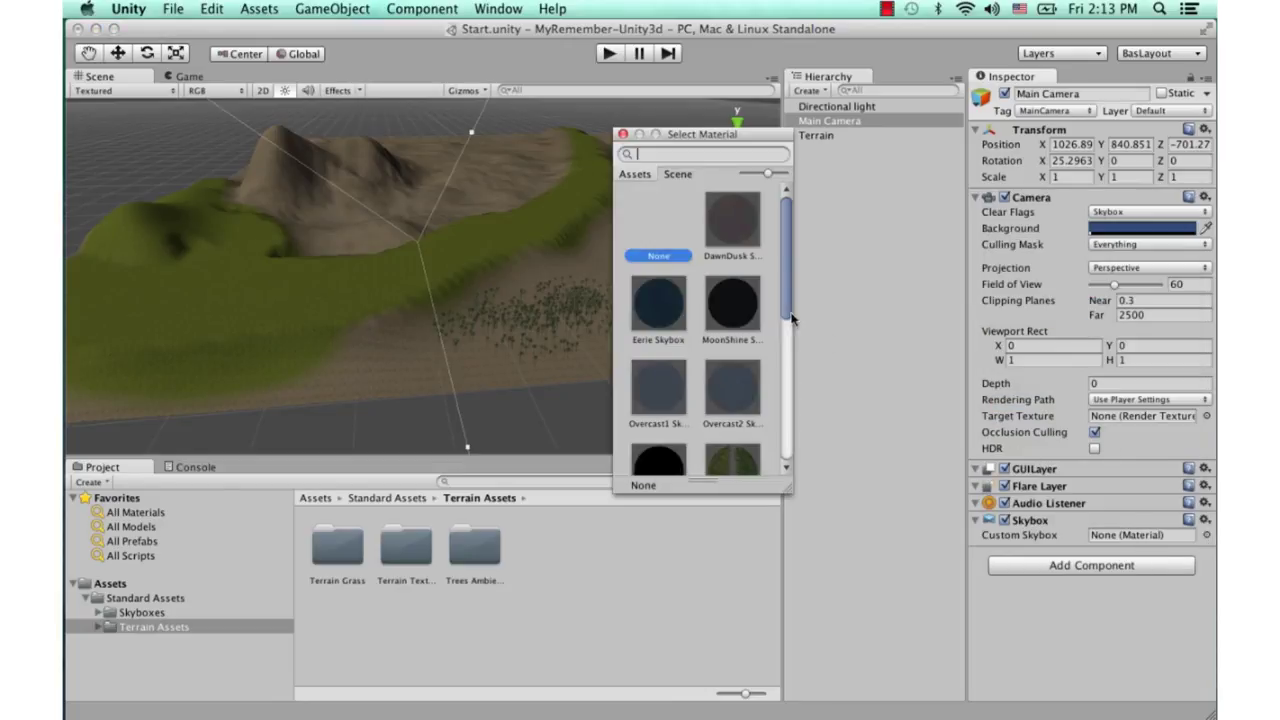
{"action": "scroll", "coordinate": [770, 318], "scroll_direction": "down", "scroll_amount": 10}
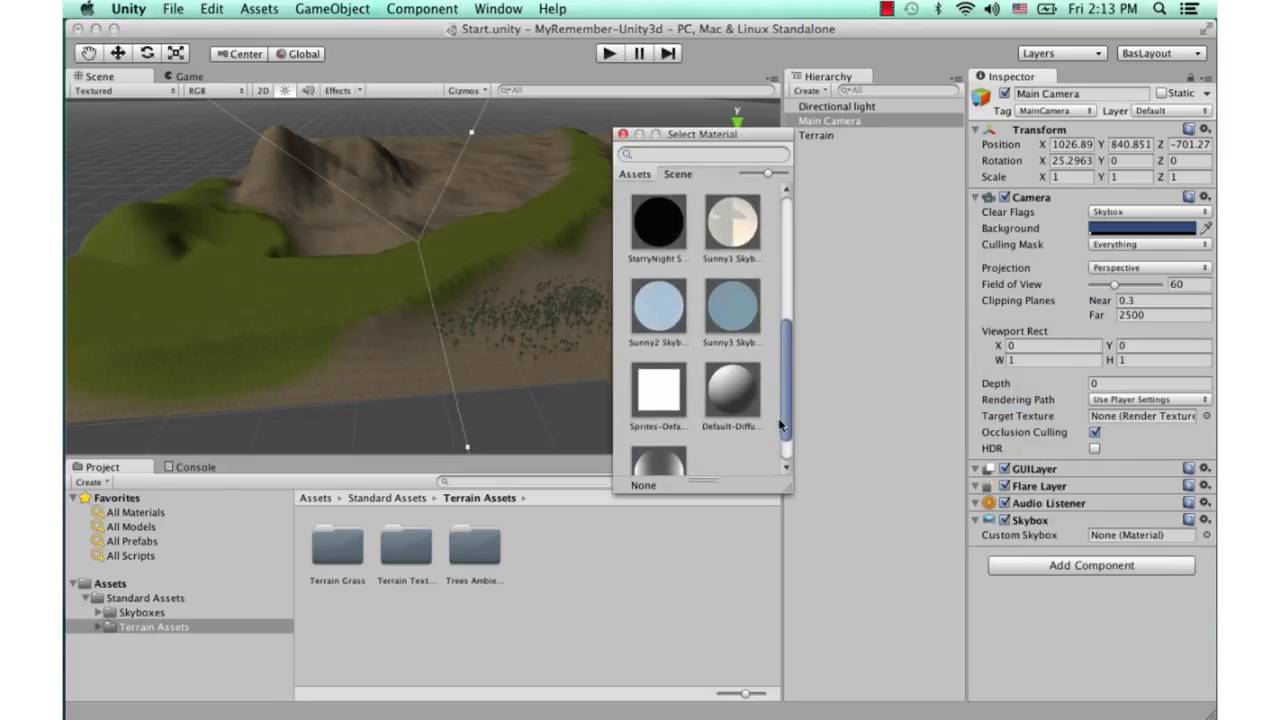
{"action": "left_click", "coordinate": [746, 289]}
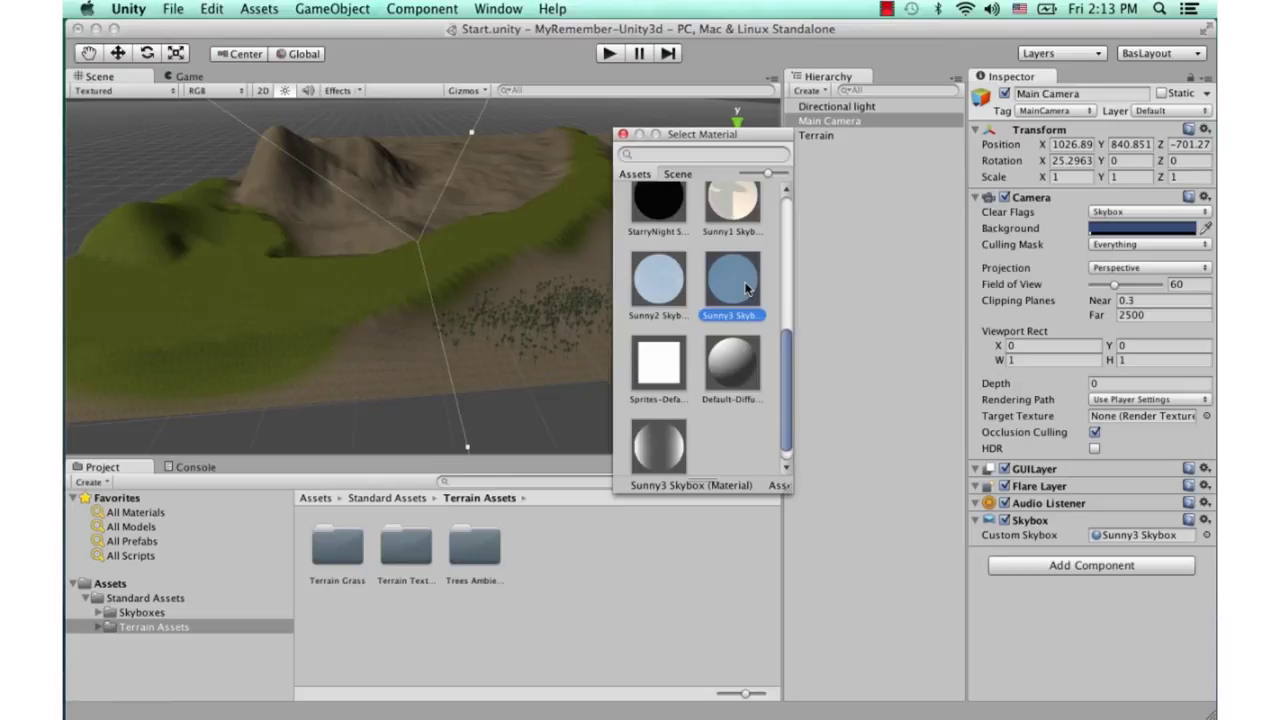
{"action": "left_click", "coordinate": [622, 134]}
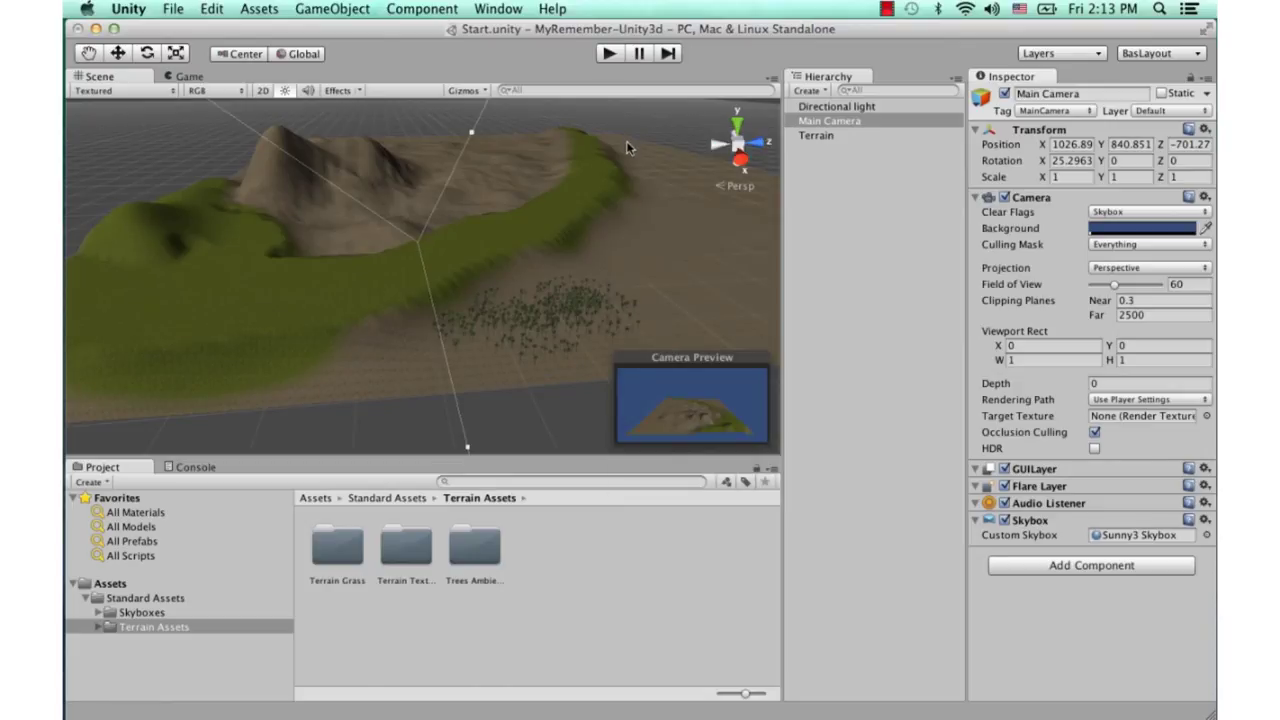
Compare the Scene view with the Game view, ending on the camera's sunny-sky terrain
{"action": "left_click", "coordinate": [189, 77]}
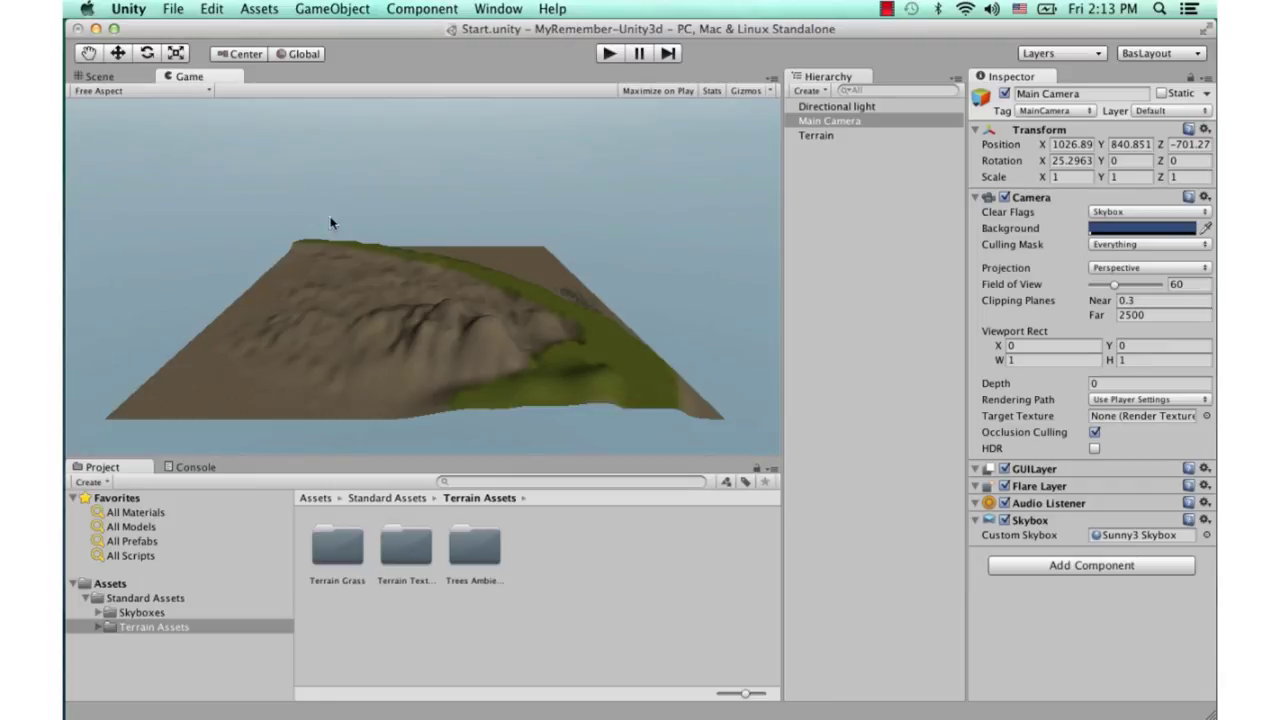
{"action": "left_click", "coordinate": [118, 76]}
{"action": "left_click", "coordinate": [196, 78]}
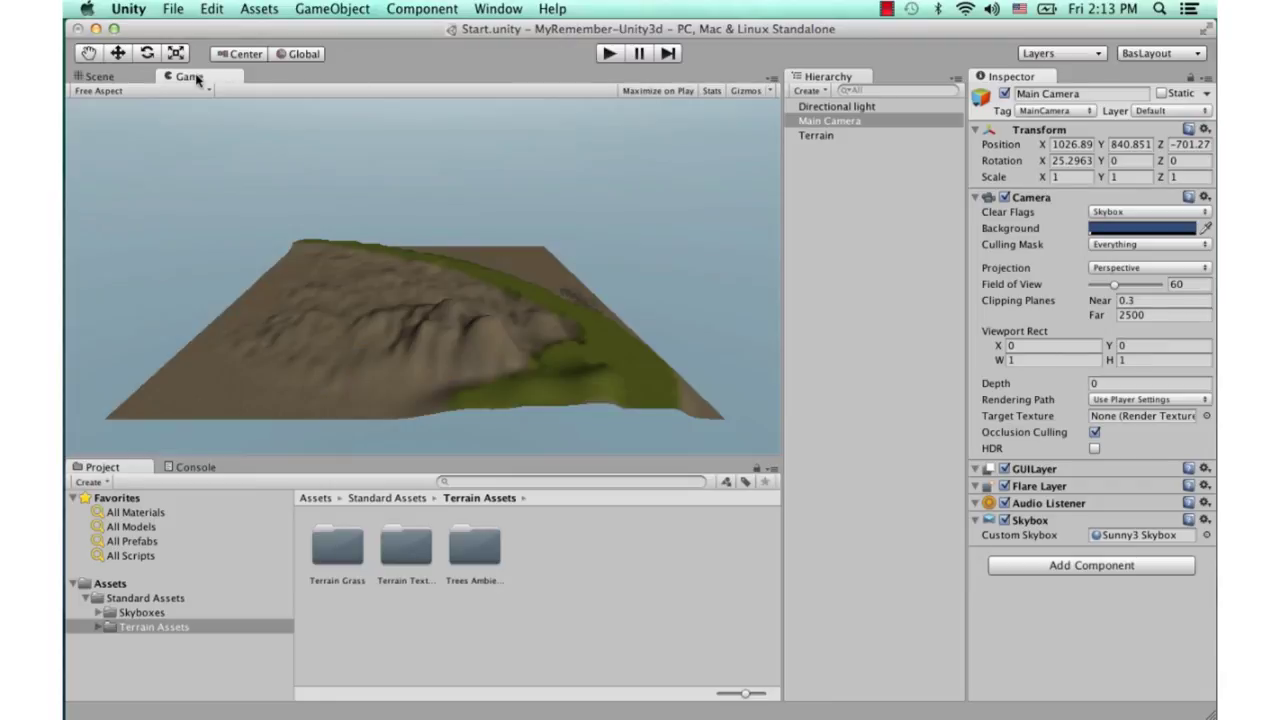
{"action": "left_click", "coordinate": [110, 77]}
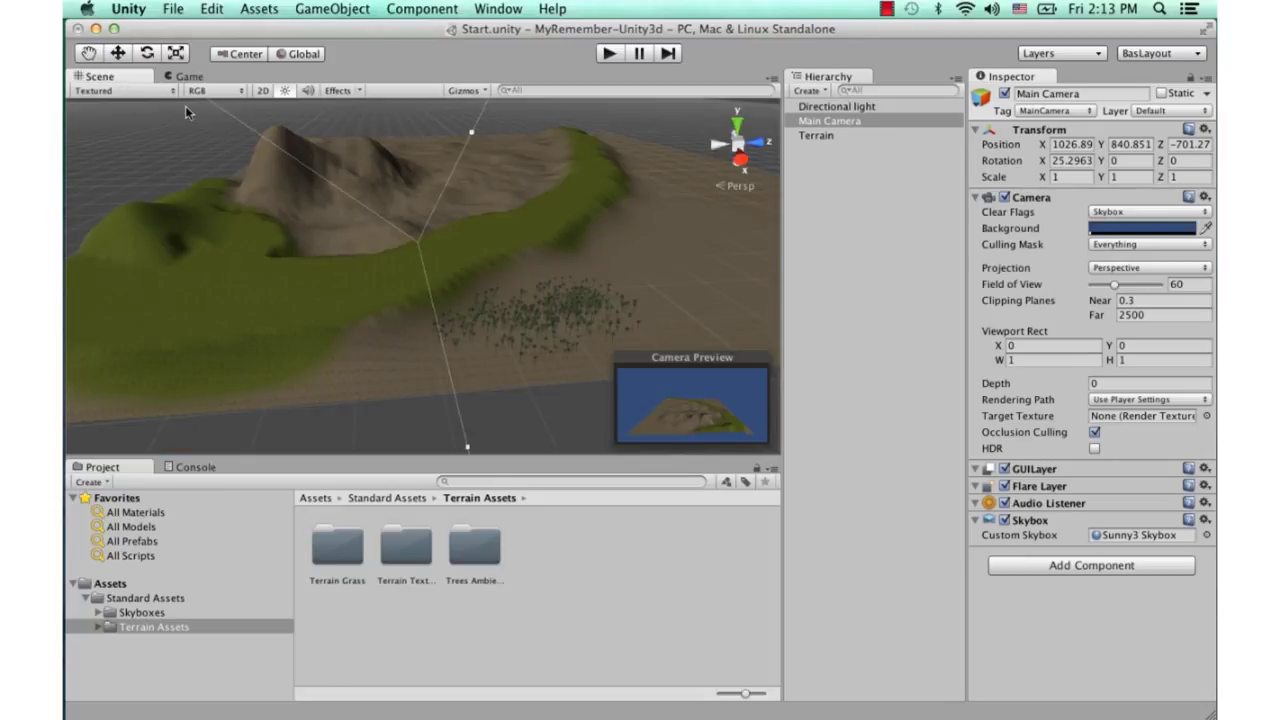
{"action": "left_click", "coordinate": [204, 77]}
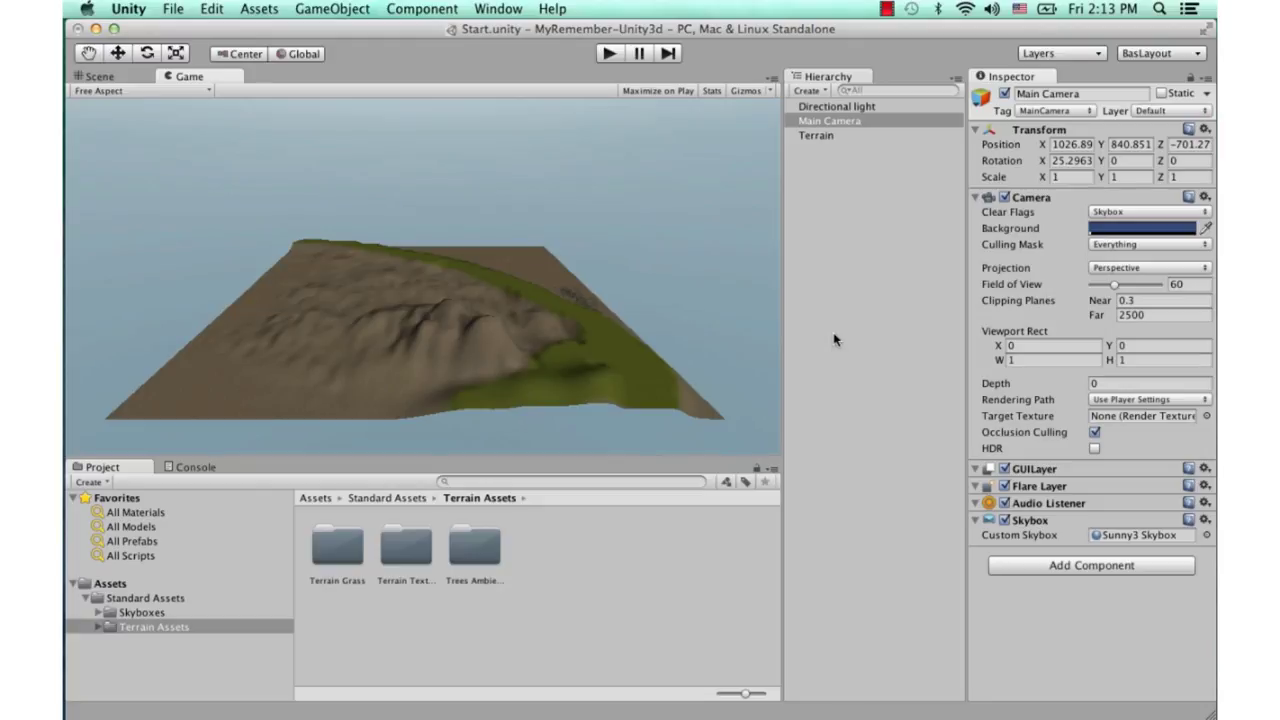
{"action": "left_click", "coordinate": [888, 10]}
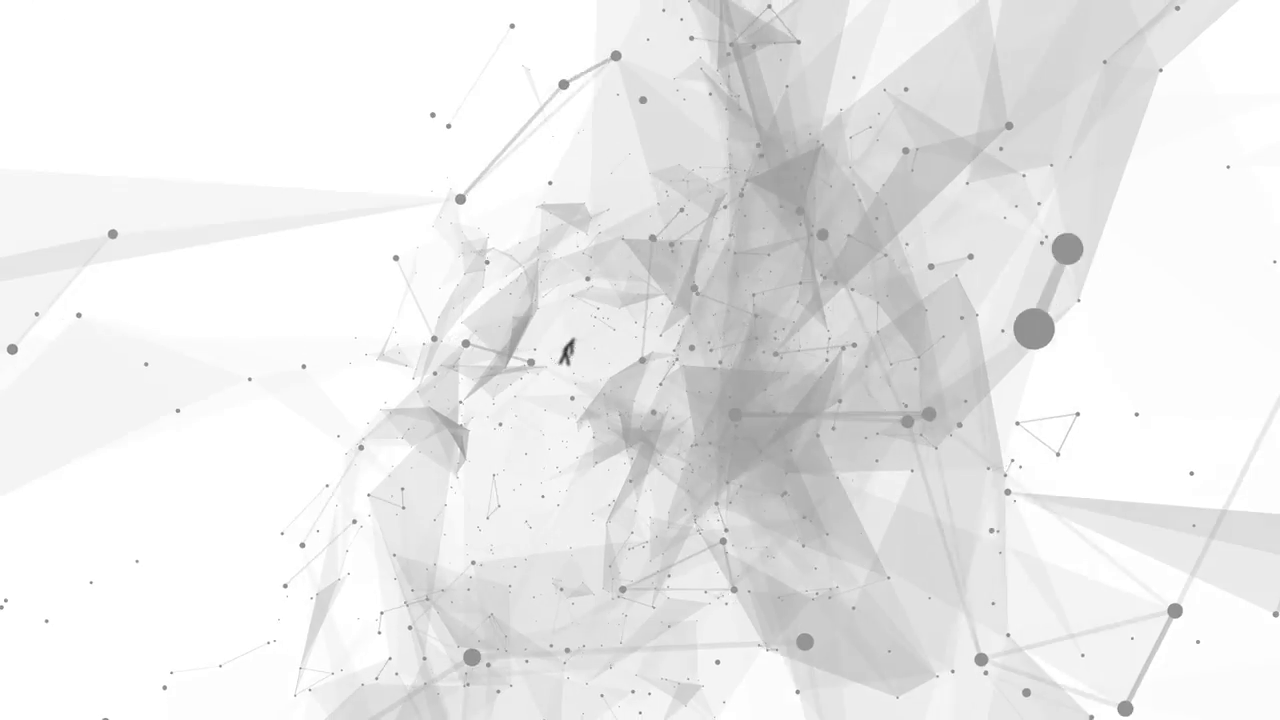